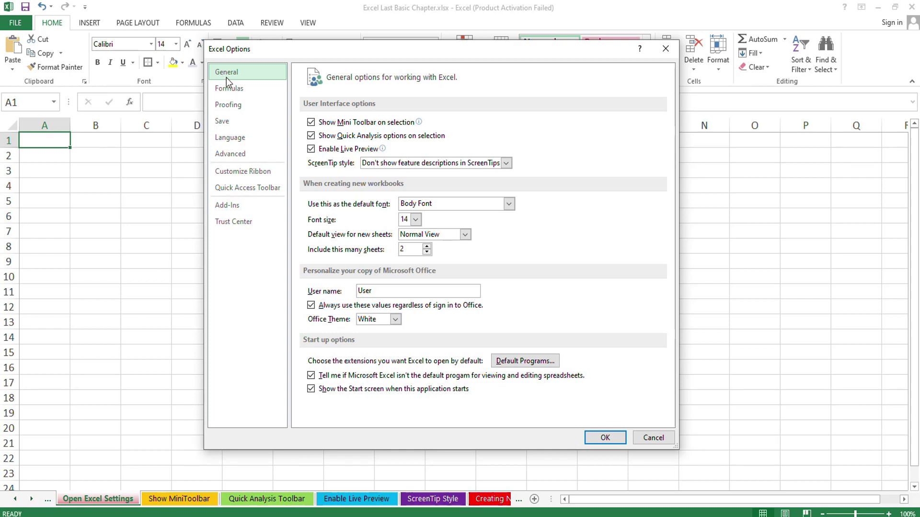
Review the Mini Toolbar ScreenTip and accept General options with Show Mini Toolbar still enabled.
mouse_move(397, 130)
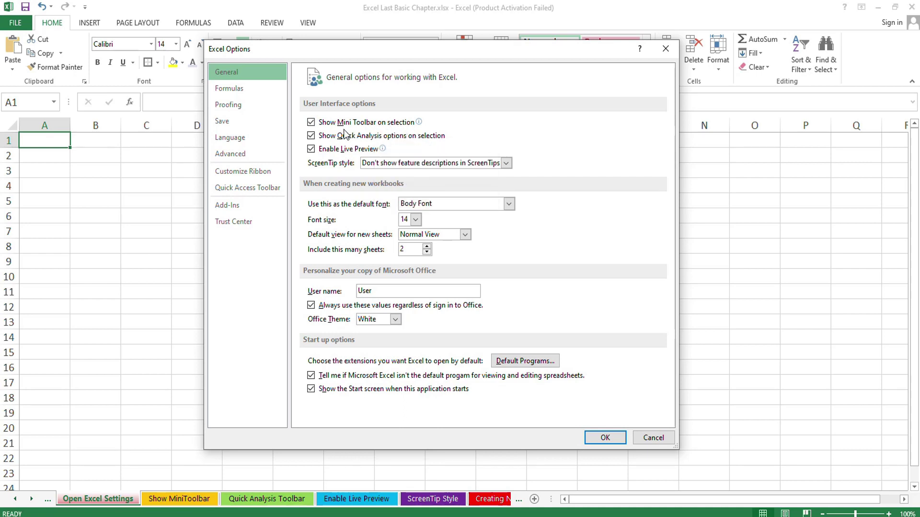
mouse_move(312, 128)
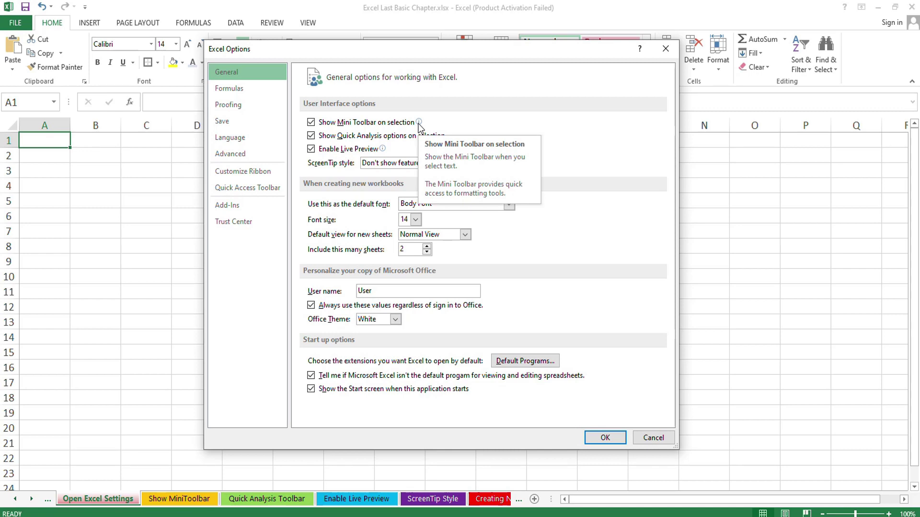
left_click(604, 438)
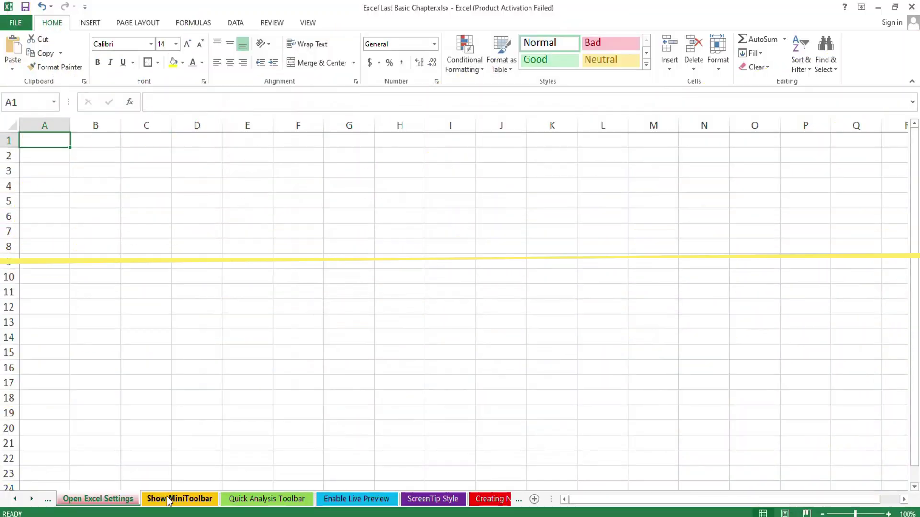
On the Show MiniToolbar sheet, select the words 'Mini Toolbar' in cell A5 to show the toolbar.
left_click(168, 499)
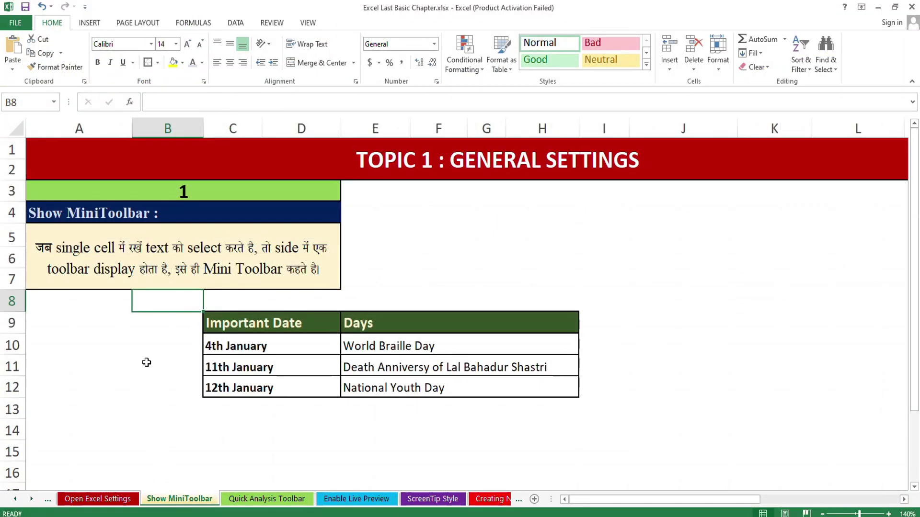
left_click(124, 259)
double_click(206, 269)
left_click_drag(203, 269, 283, 271)
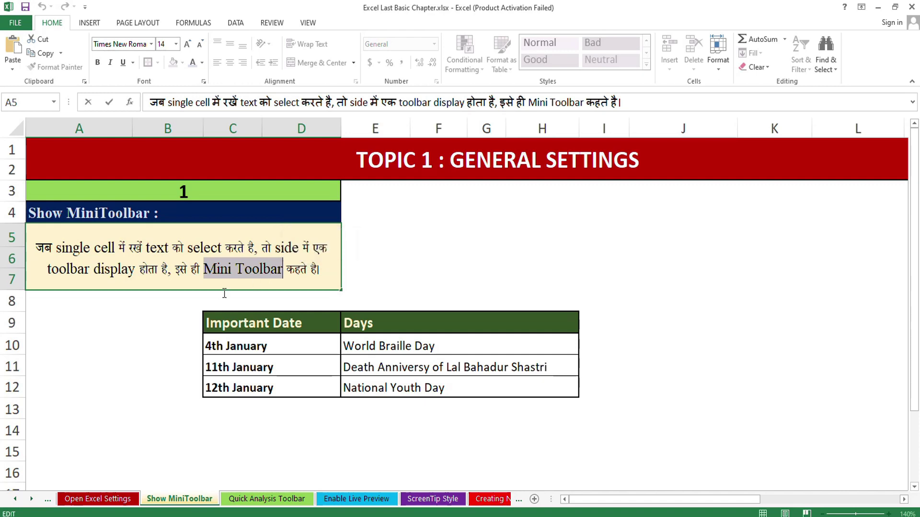
Finish editing A5 and bring up Excel Options from the File backstage.
left_click(332, 267)
left_click(344, 264)
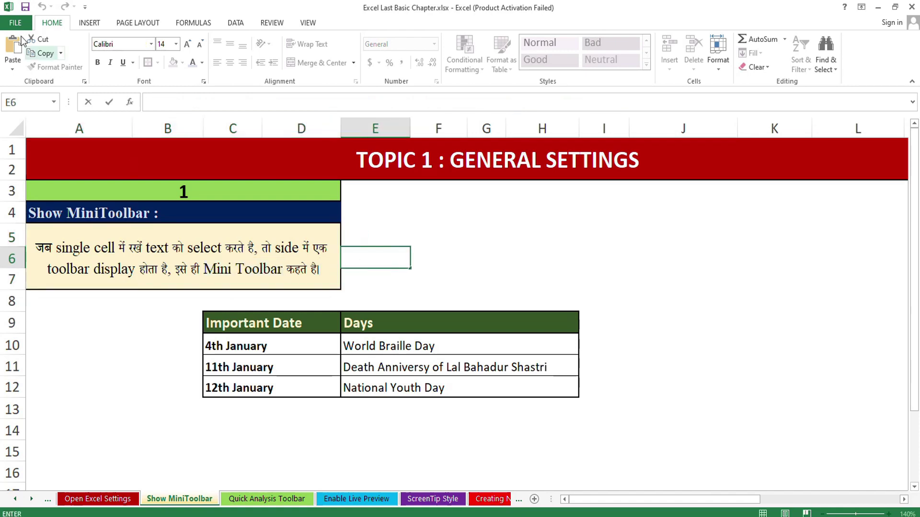
left_click(15, 23)
left_click(25, 296)
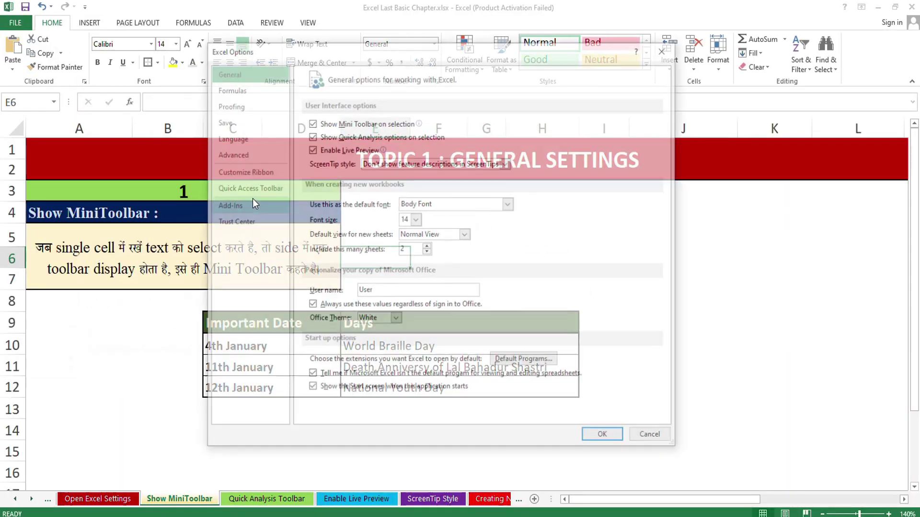
Turn off Show Mini Toolbar on selection and test by selecting 'Mini Toolbar' in A5.
left_click(311, 123)
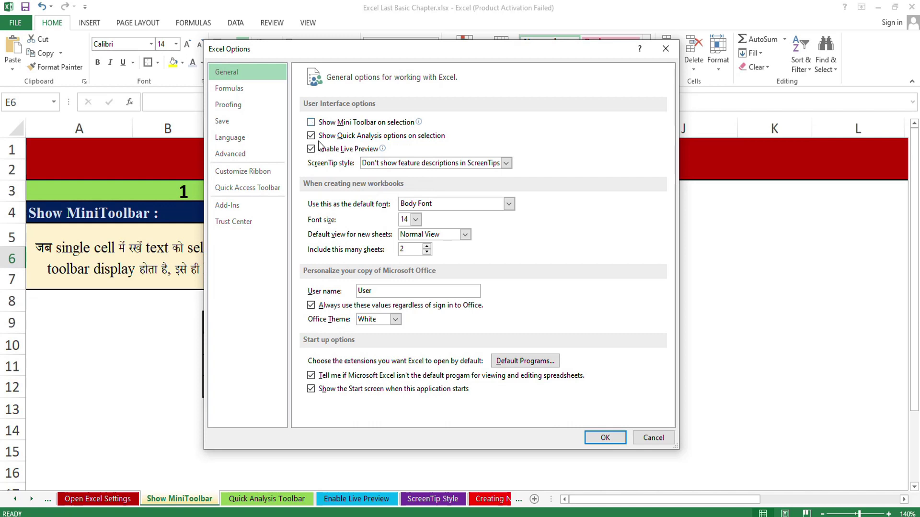
left_click(601, 437)
double_click(207, 264)
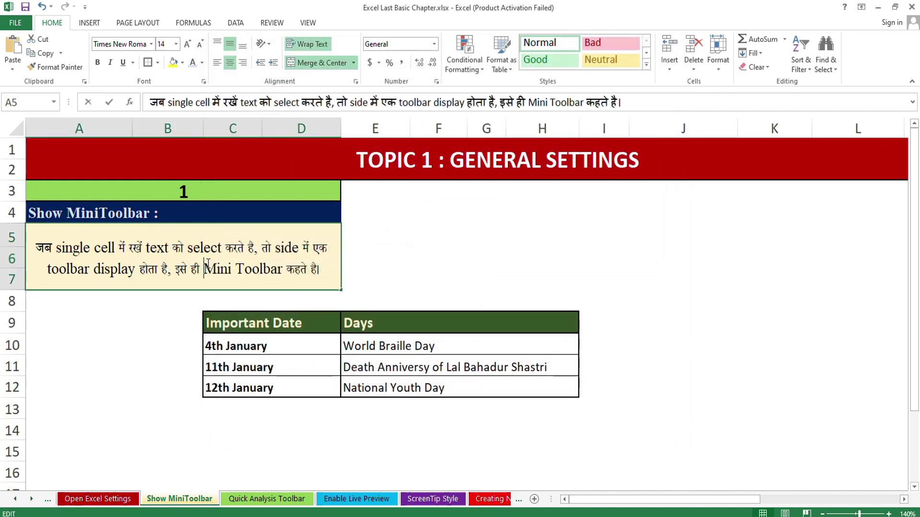
left_click_drag(204, 270, 281, 270)
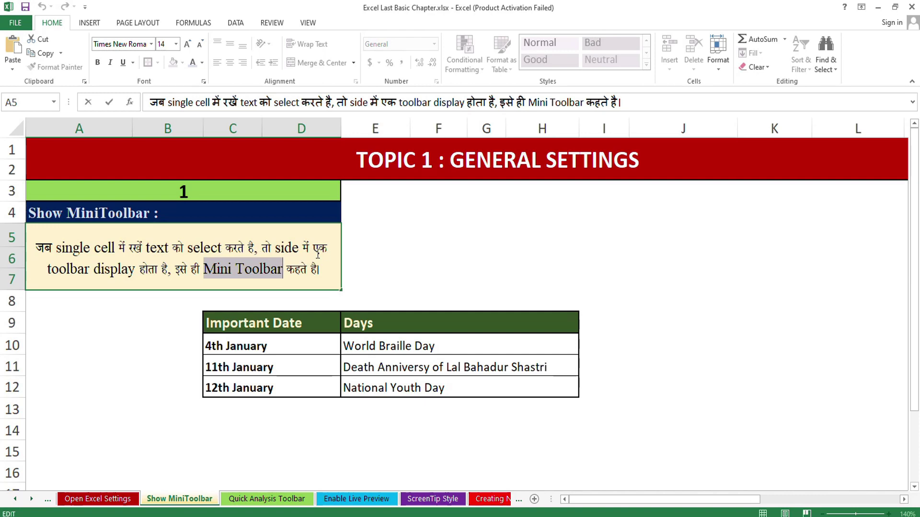
left_click(387, 270)
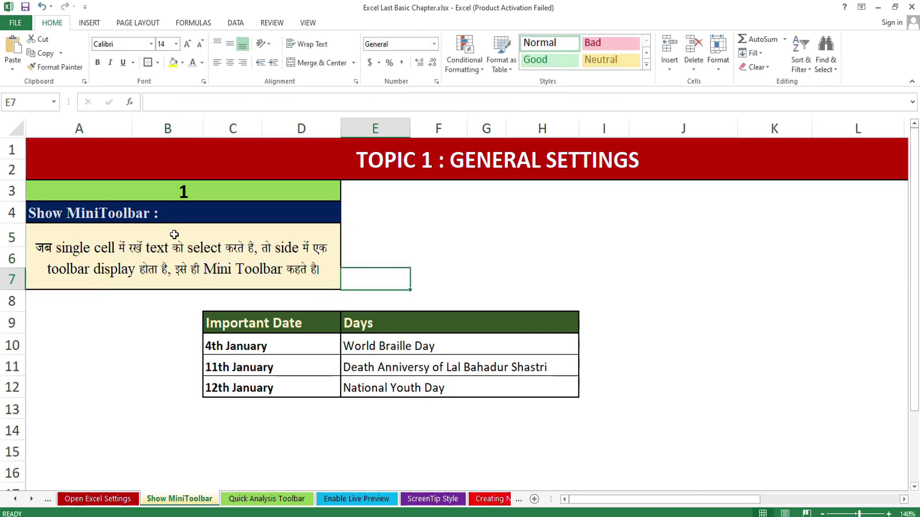
Re-enable Show Mini Toolbar on selection in Excel Options and apply it.
left_click(20, 24)
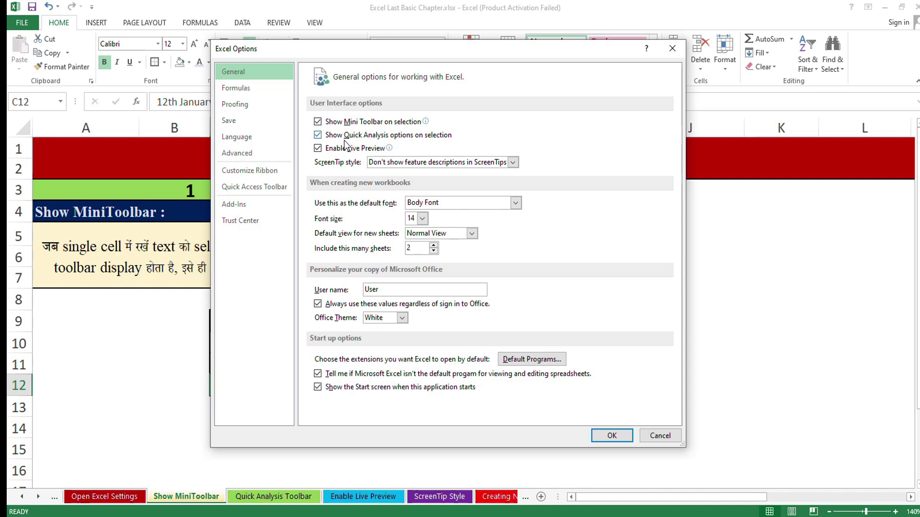
mouse_move(367, 148)
left_click(608, 436)
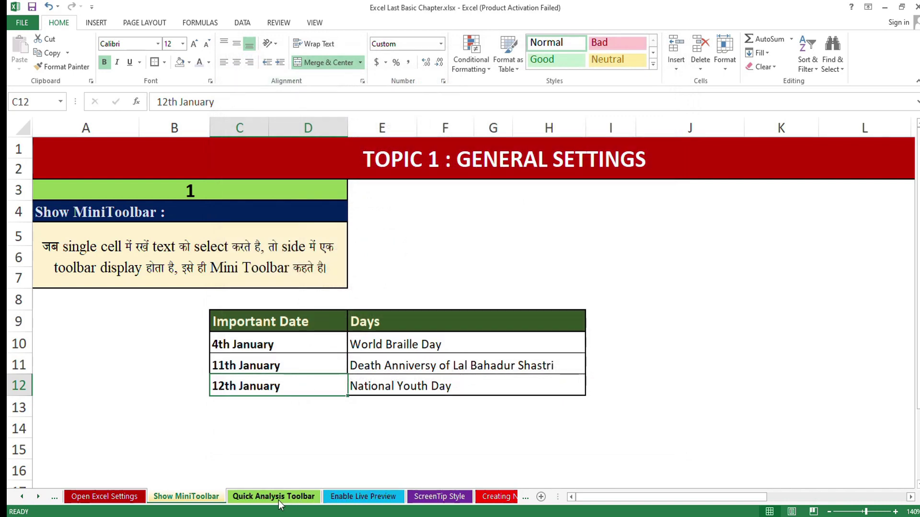
On the Quick Analysis Toolbar sheet, select dates C10:C12 and show the Quick Analysis gallery.
left_click(277, 497)
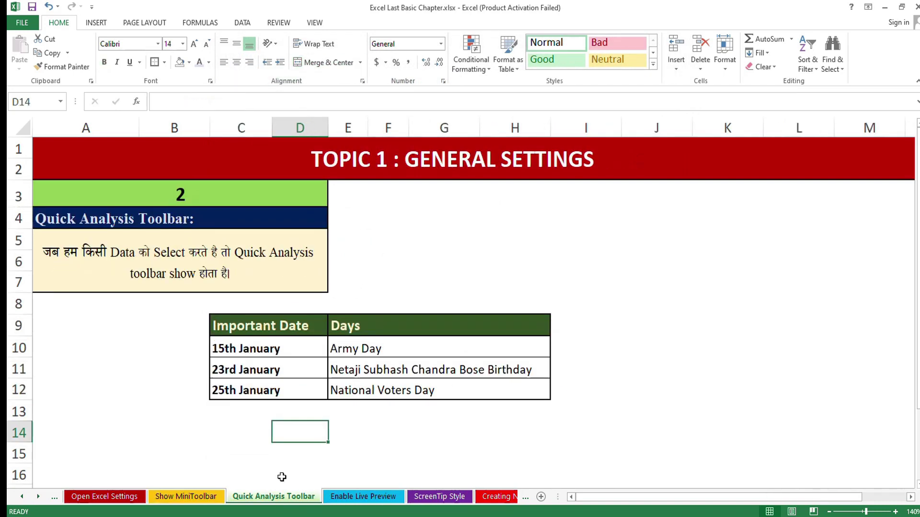
left_click(223, 344)
left_click_drag(222, 343, 297, 386)
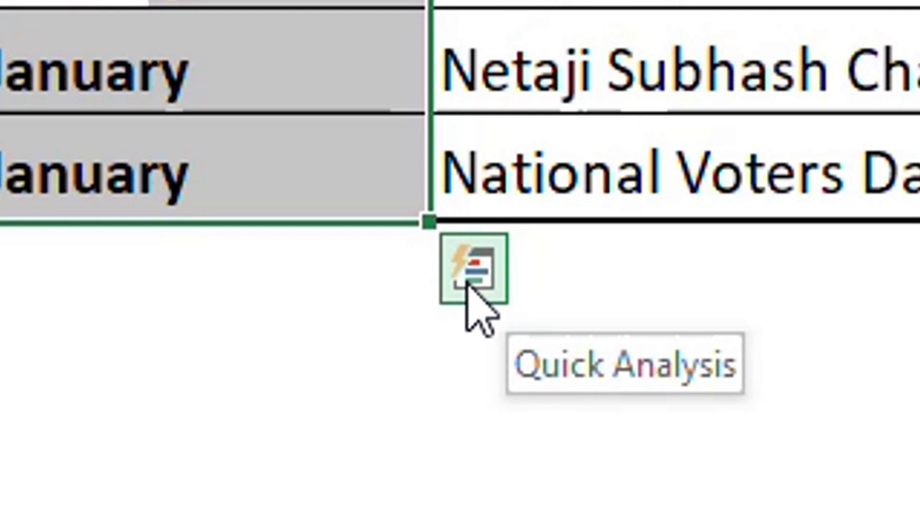
left_click(467, 284)
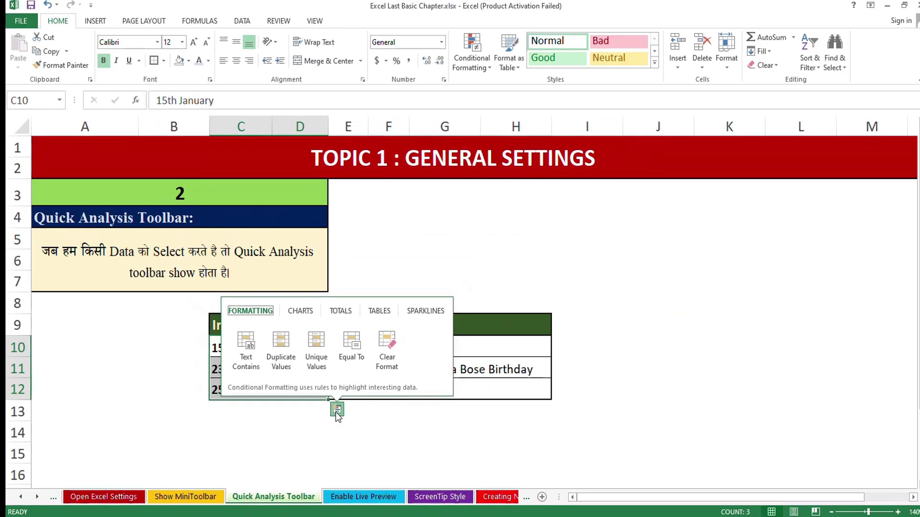
key("Escape")
Select the Important Date heading in C9 and bring up Excel Options.
left_click(323, 321)
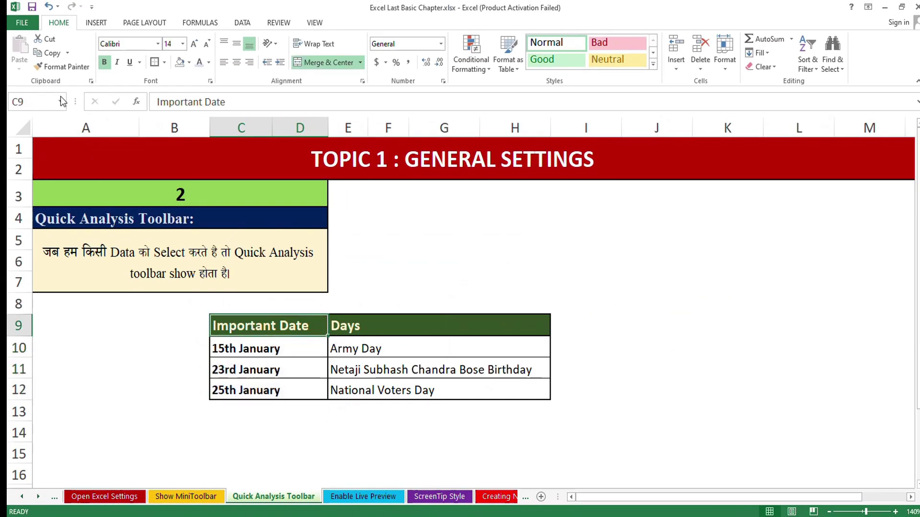
left_click(16, 27)
left_click(30, 293)
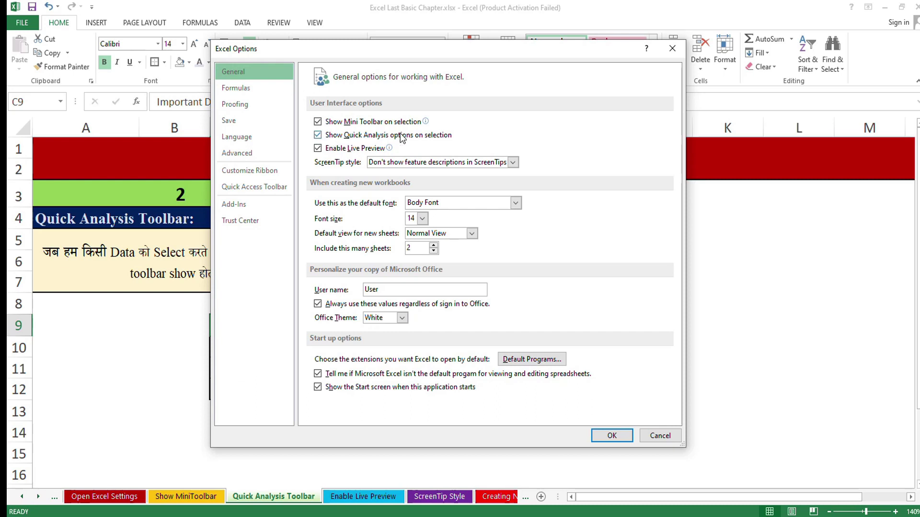
Turn off Show Quick Analysis options on selection and test by selecting C10:D11.
left_click(318, 136)
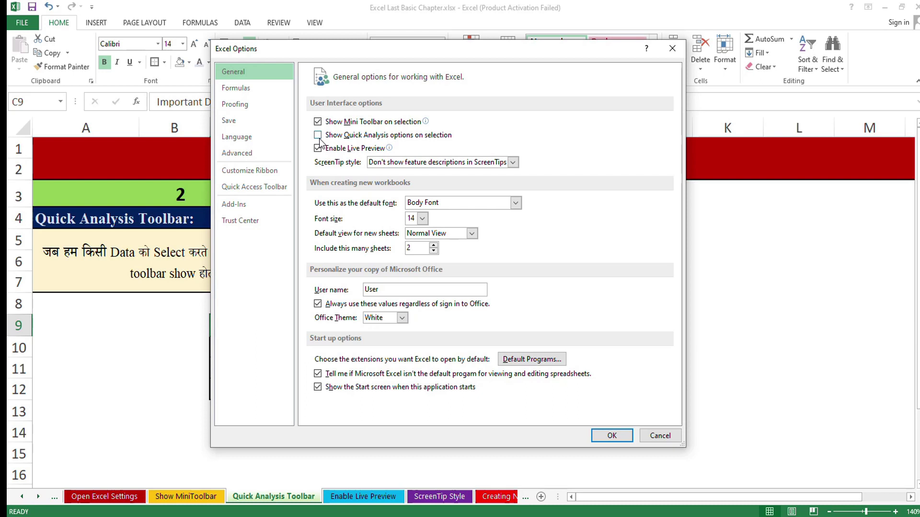
left_click(611, 436)
left_click_drag(276, 348, 297, 372)
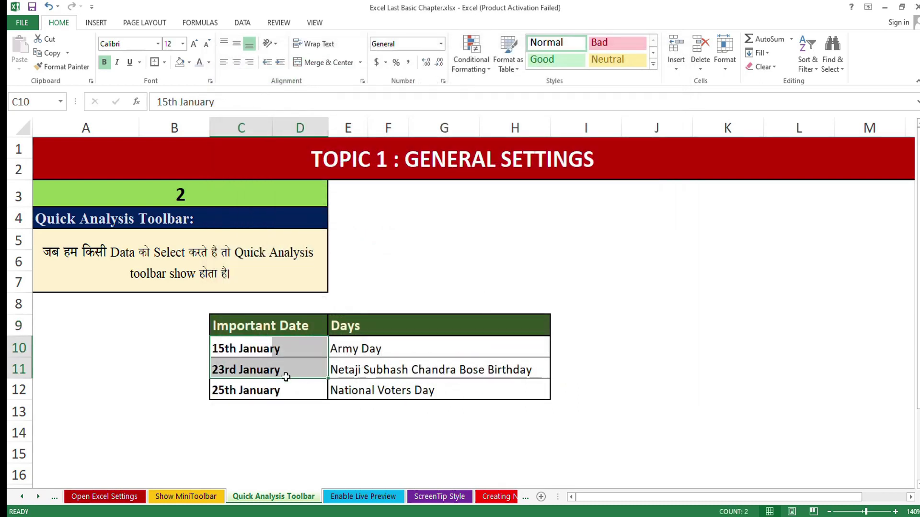
Re-enable Show Quick Analysis options on selection, apply it, and select cell H13.
left_click(22, 22)
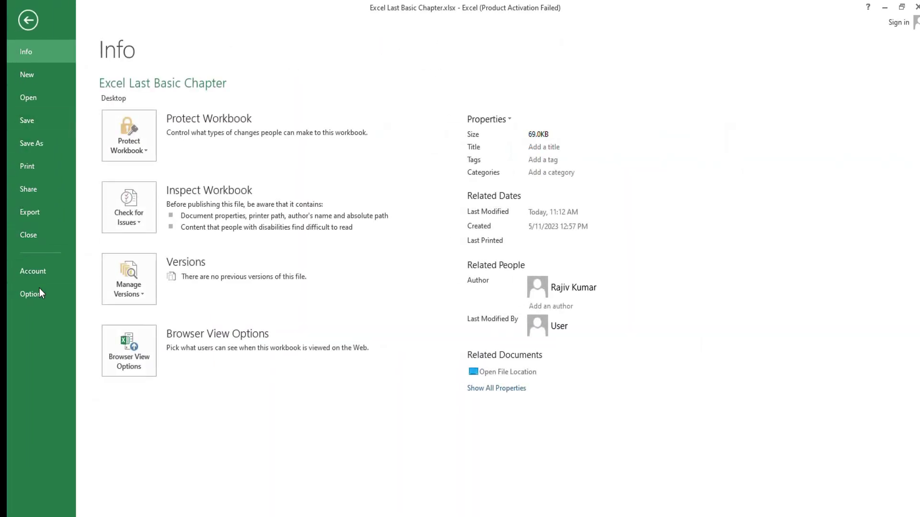
left_click(38, 290)
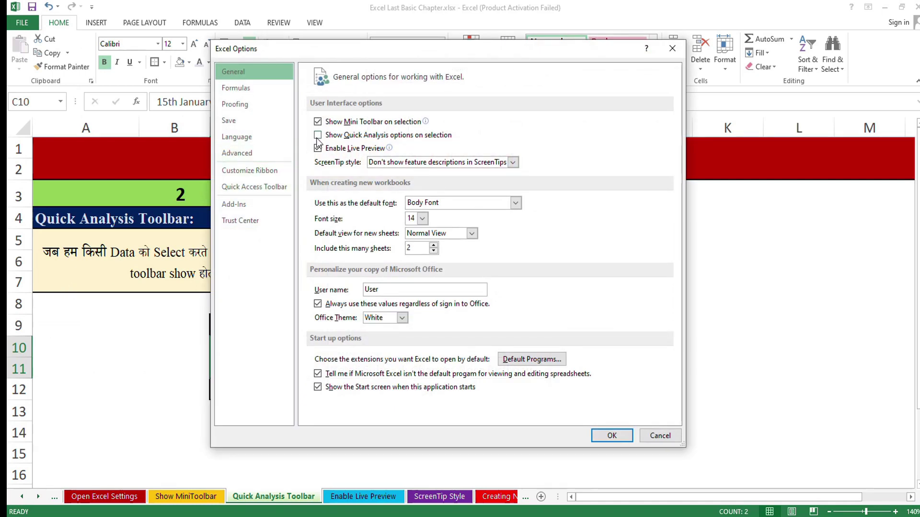
left_click(317, 139)
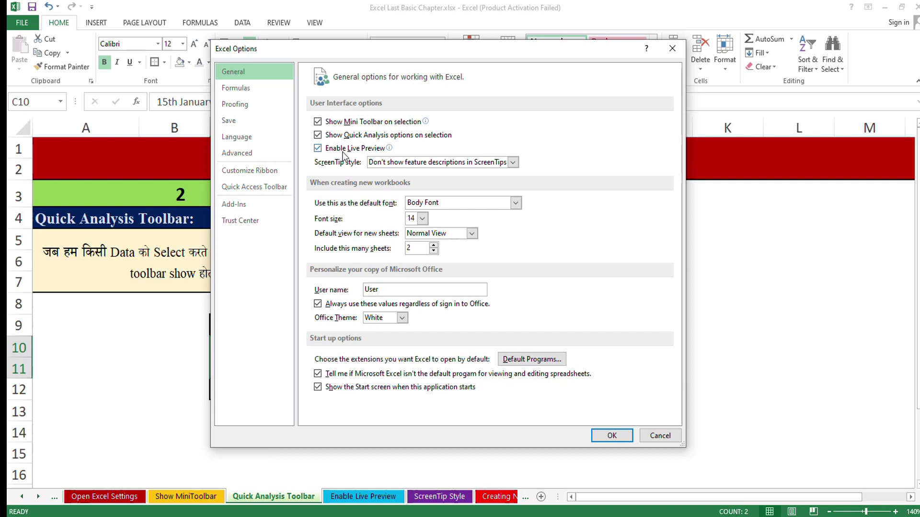
mouse_move(364, 156)
mouse_move(318, 154)
left_click(612, 437)
left_click(498, 419)
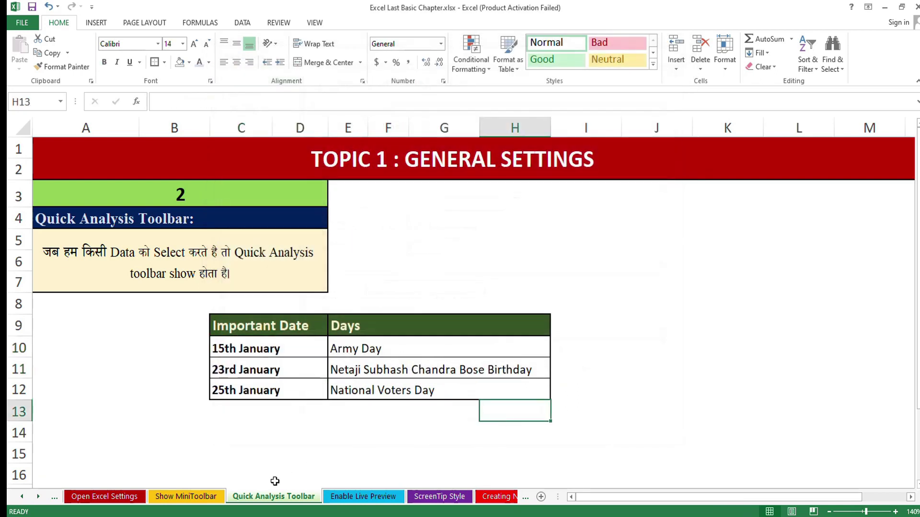
On the Enable Live Preview sheet, preview fonts on Days entries E10:E12, then bring up Excel Options.
left_click(340, 497)
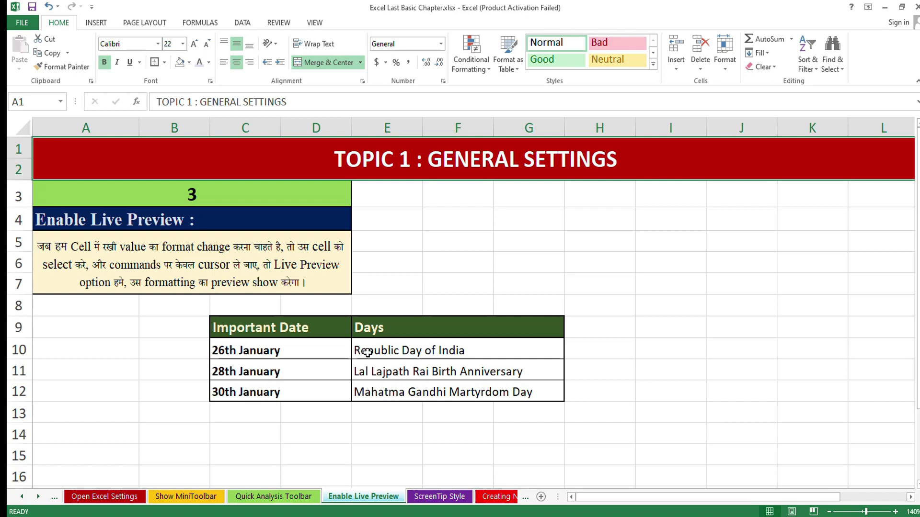
left_click_drag(384, 347, 403, 380)
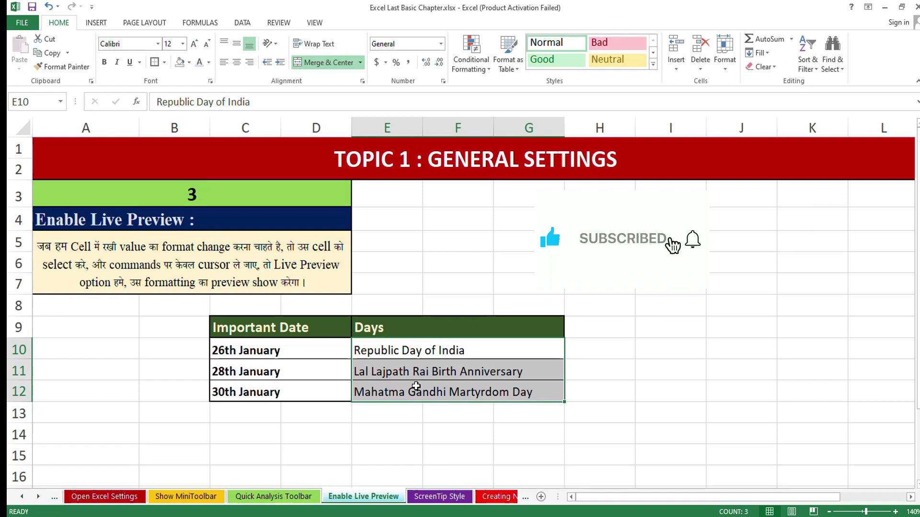
left_click(158, 44)
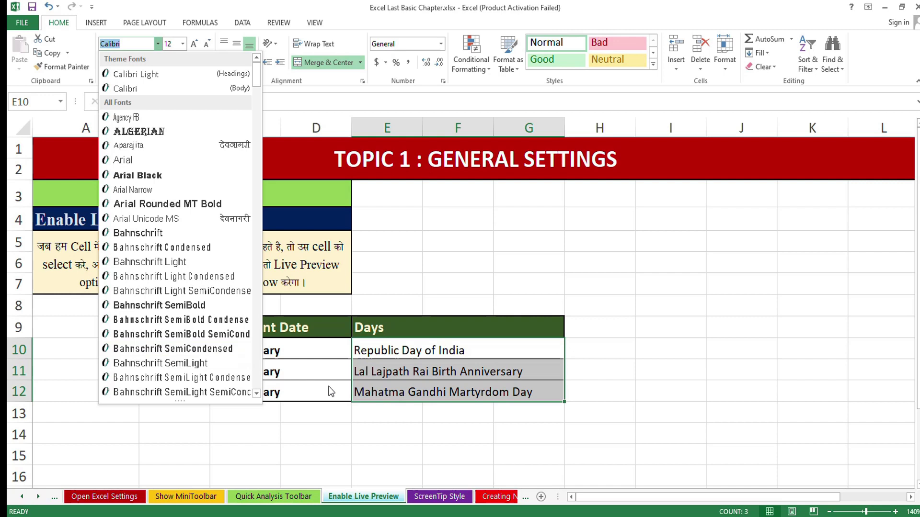
key("Escape")
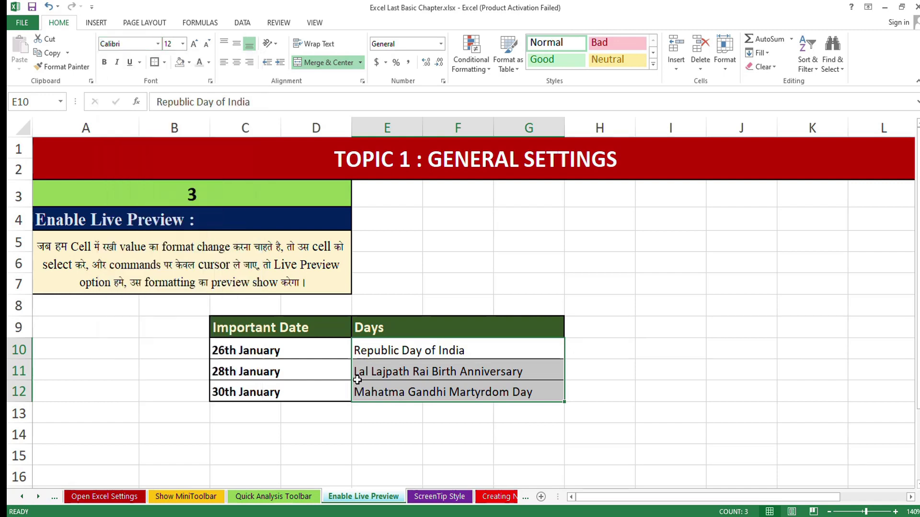
left_click(24, 24)
left_click(54, 297)
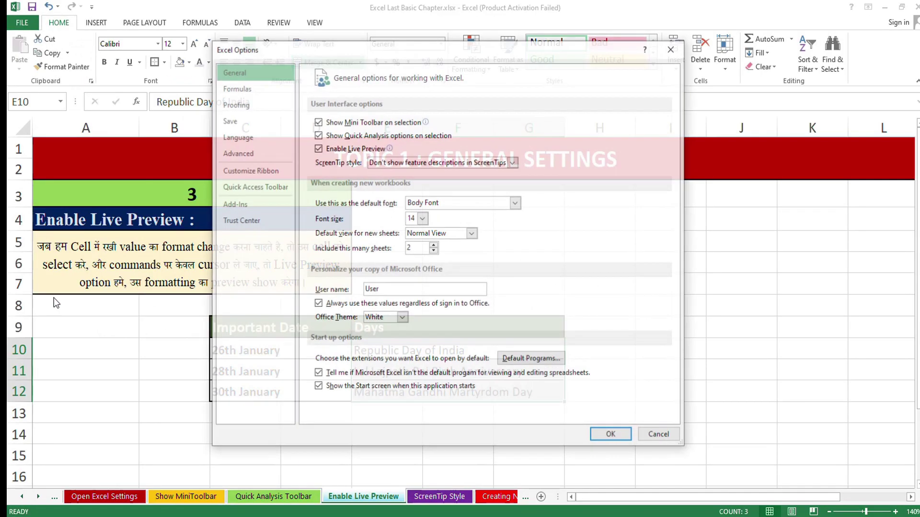
Disable Enable Live Preview and check the Font list shows no live previews.
left_click(317, 150)
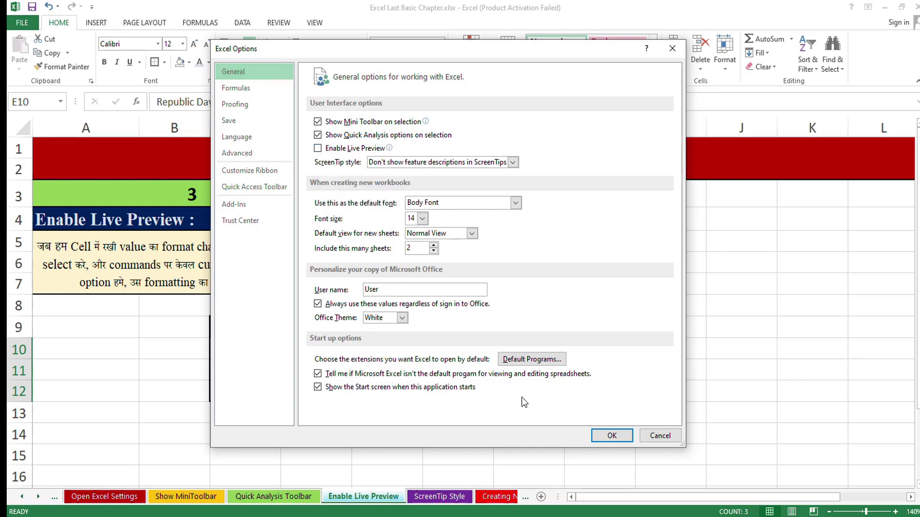
left_click(612, 435)
left_click(158, 46)
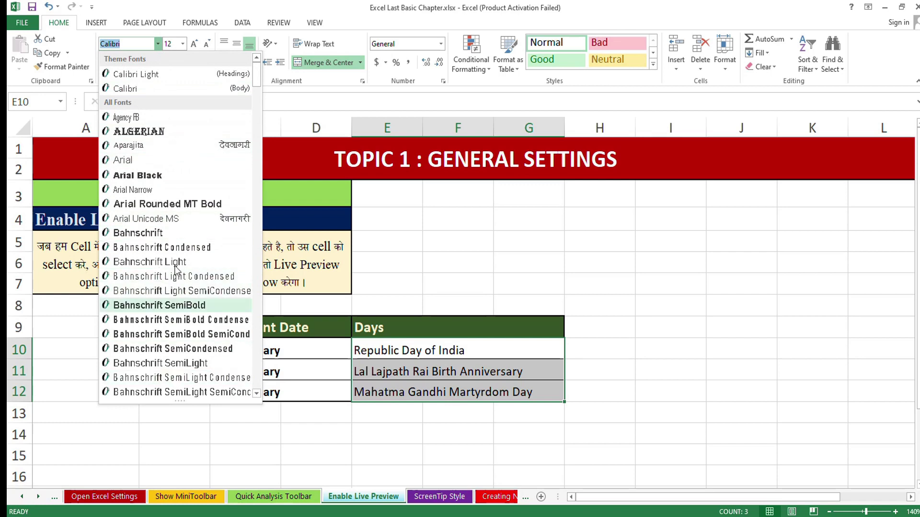
Turn Enable Live Preview back on in Excel Options.
left_click(22, 25)
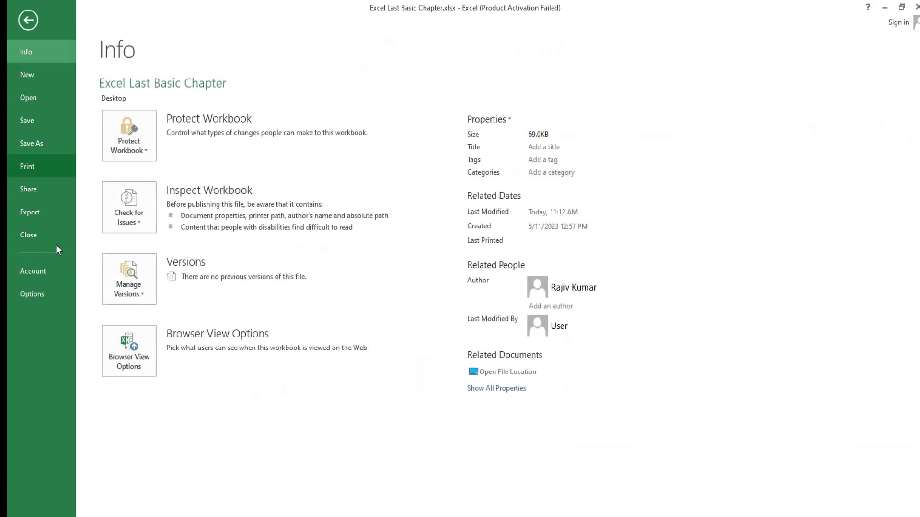
left_click(42, 295)
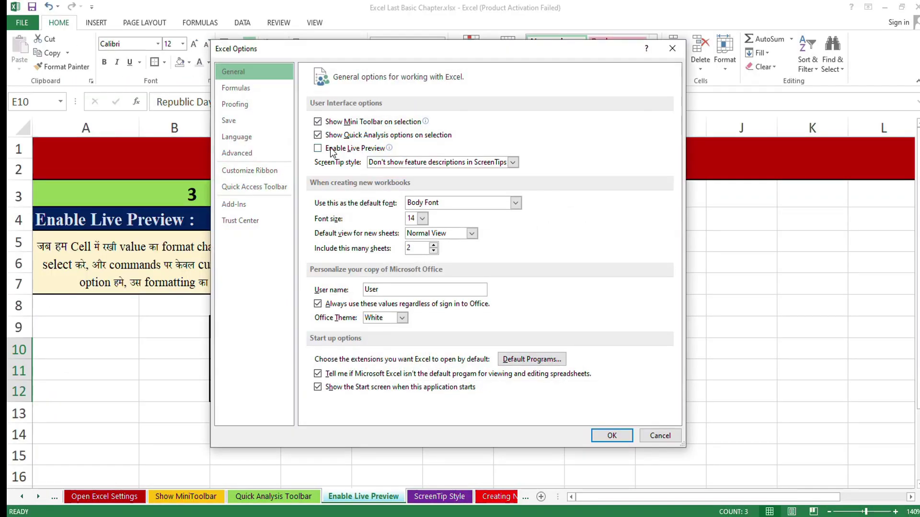
left_click(318, 149)
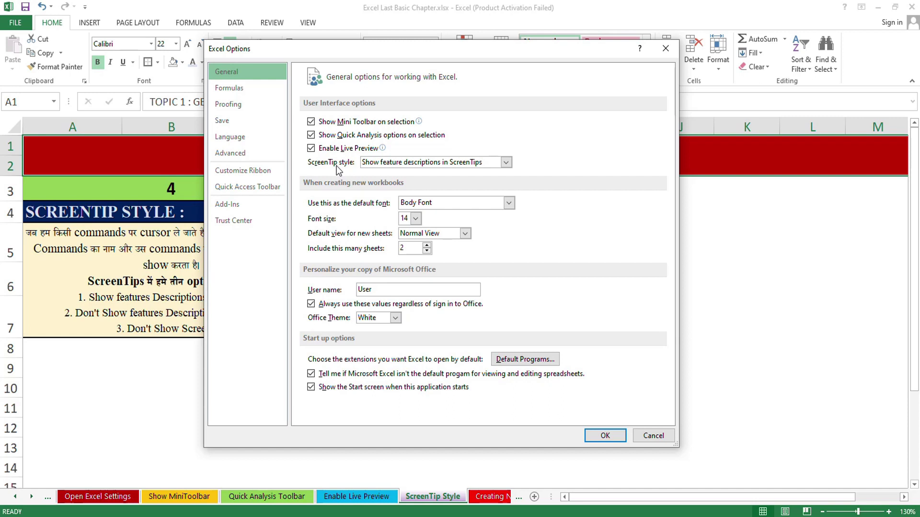
Set ScreenTip style to 'Don't show feature descriptions in ScreenTips' and apply.
left_click(605, 436)
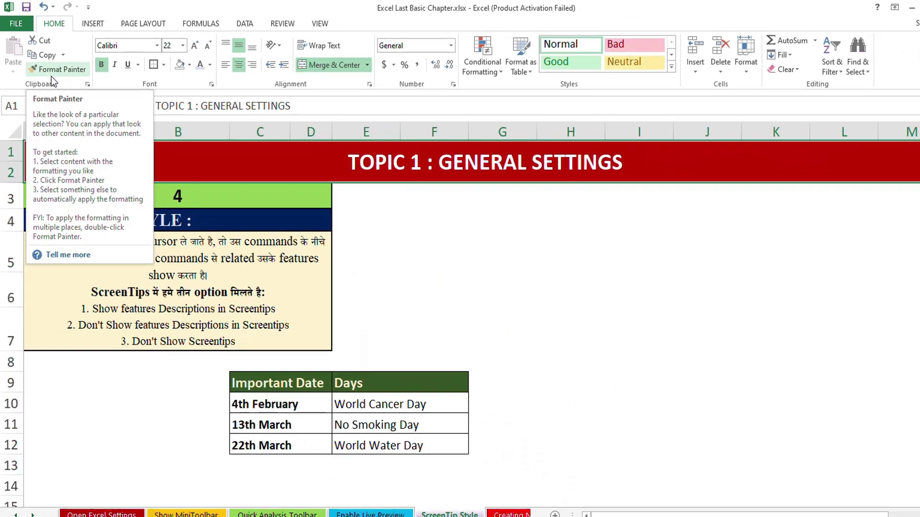
left_click(17, 23)
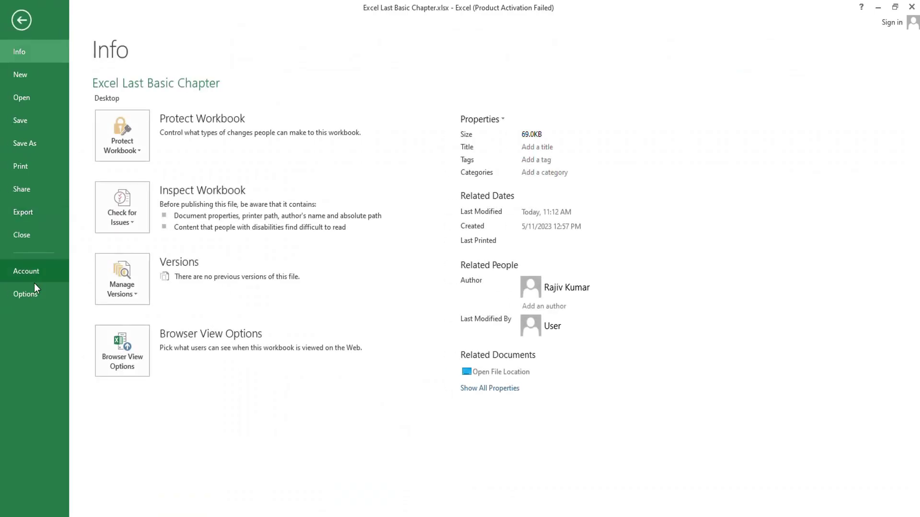
left_click(33, 284)
left_click(505, 163)
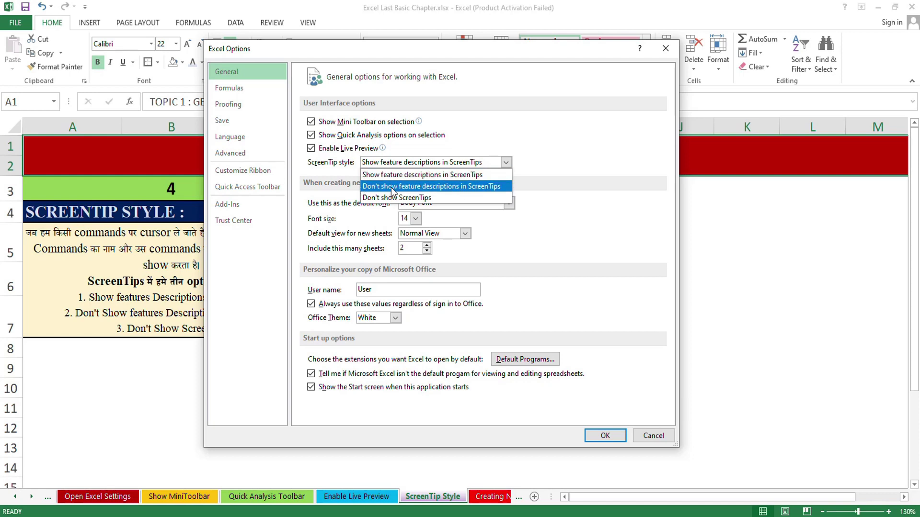
left_click(482, 189)
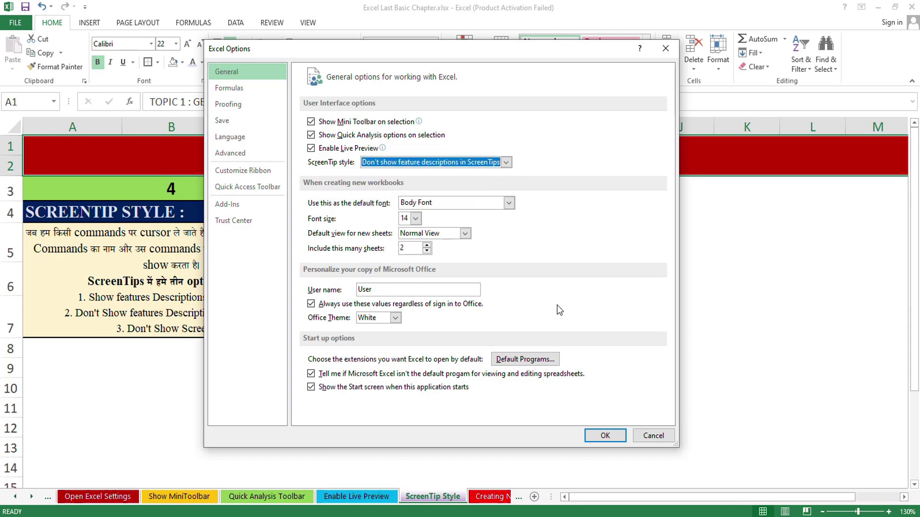
left_click(607, 434)
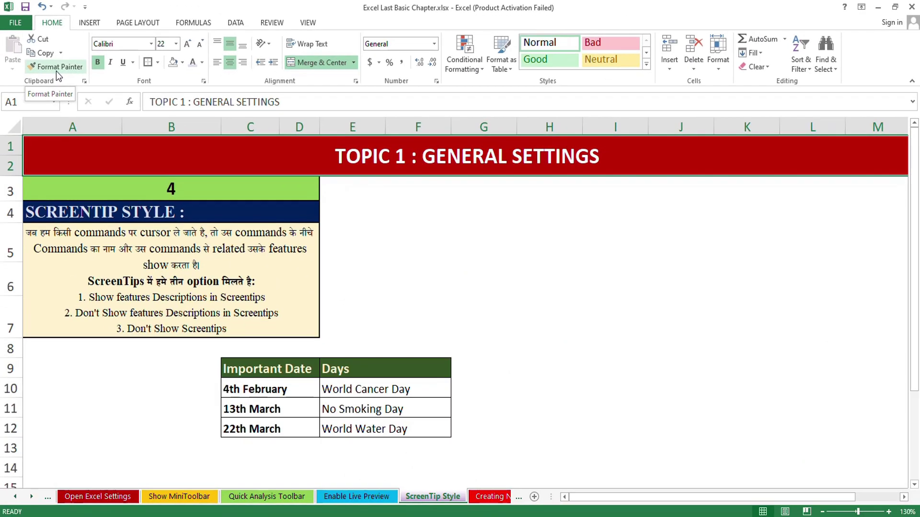
Set ScreenTip style back to 'Show feature descriptions in ScreenTips'.
left_click(45, 67)
left_click(18, 294)
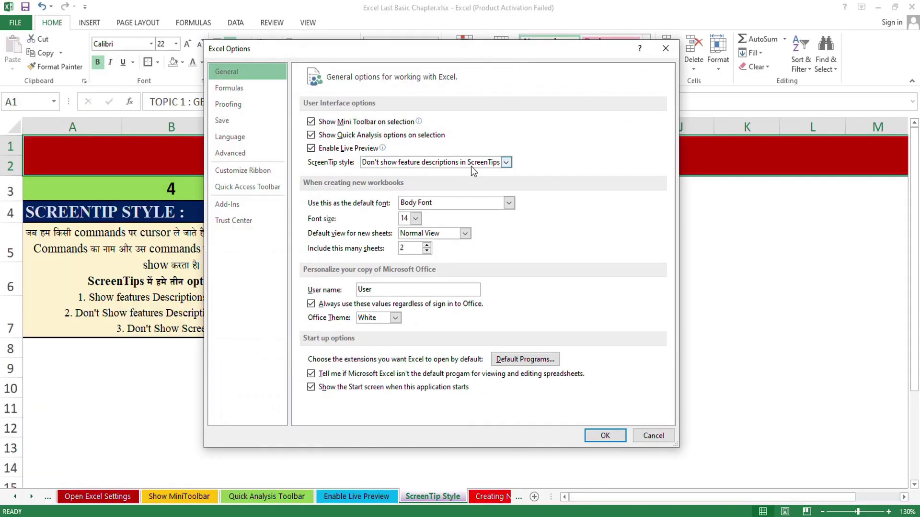
left_click(506, 162)
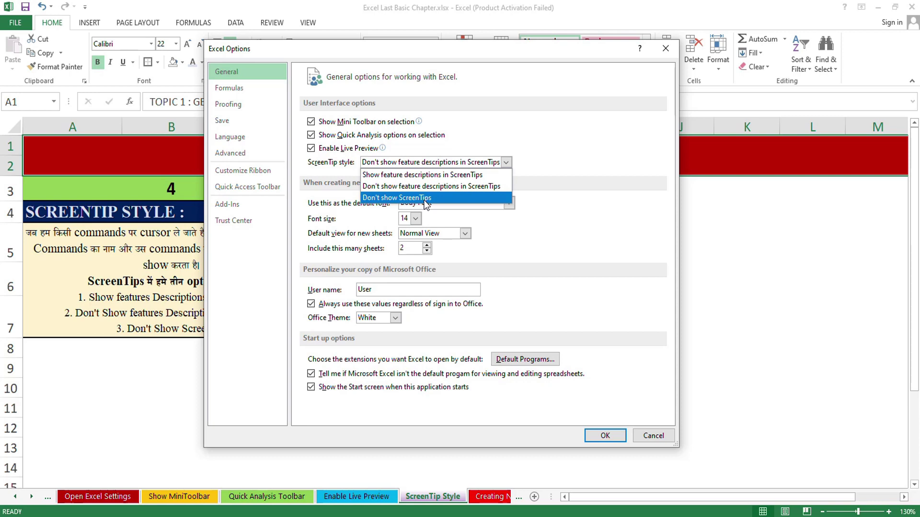
left_click(444, 175)
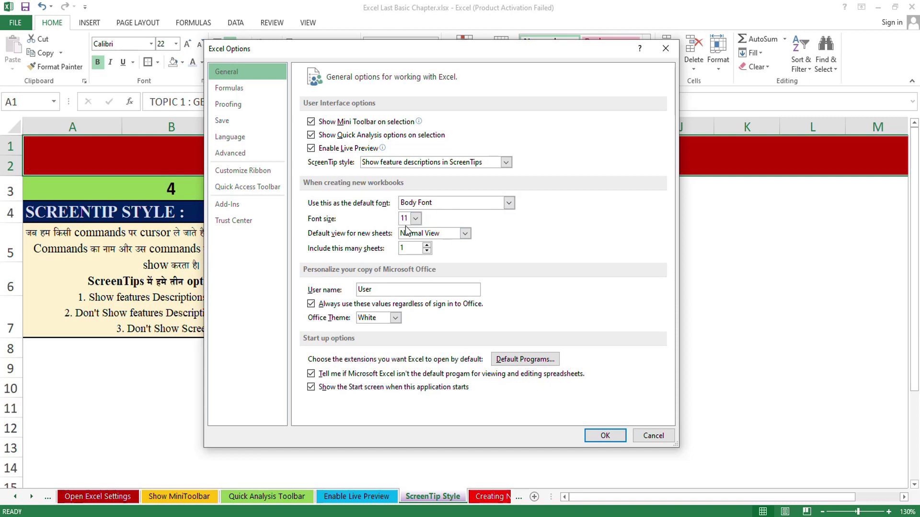
Give new workbooks font size 11, one sheet and Normal View, then select A5.
left_click(464, 234)
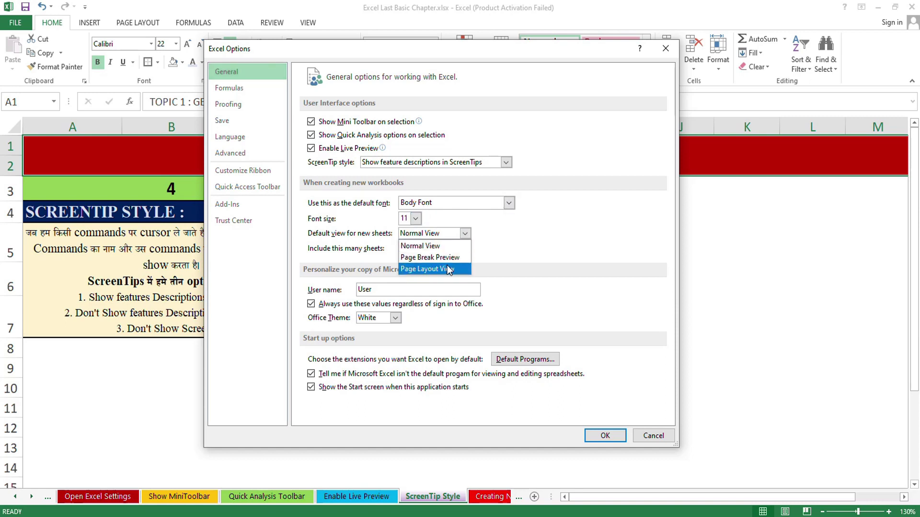
left_click(448, 246)
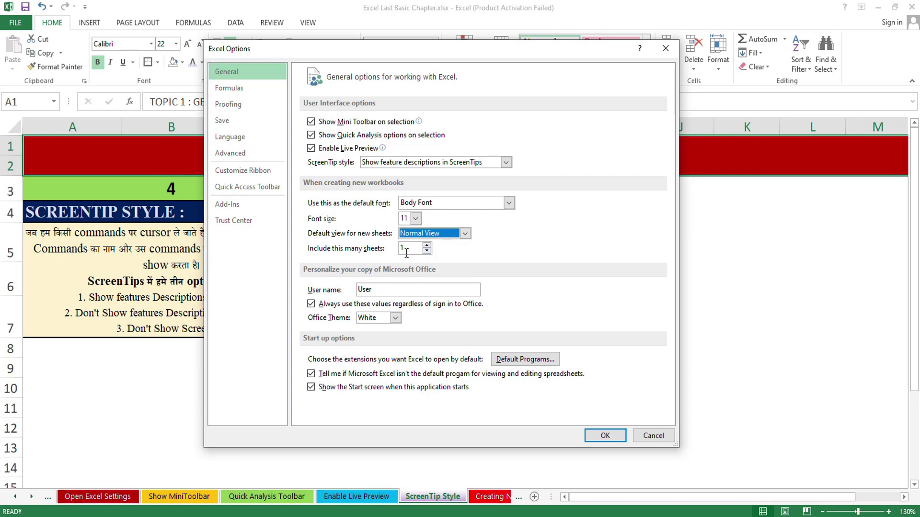
mouse_move(407, 252)
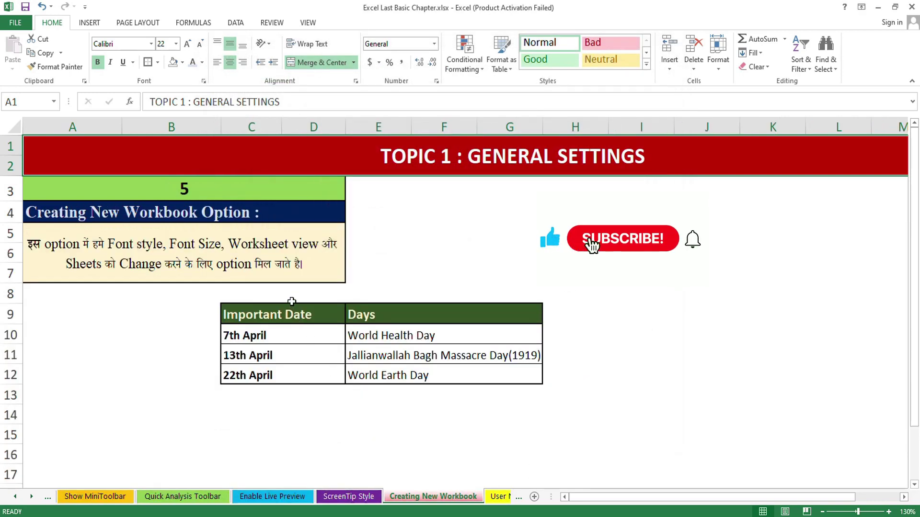
left_click(258, 266)
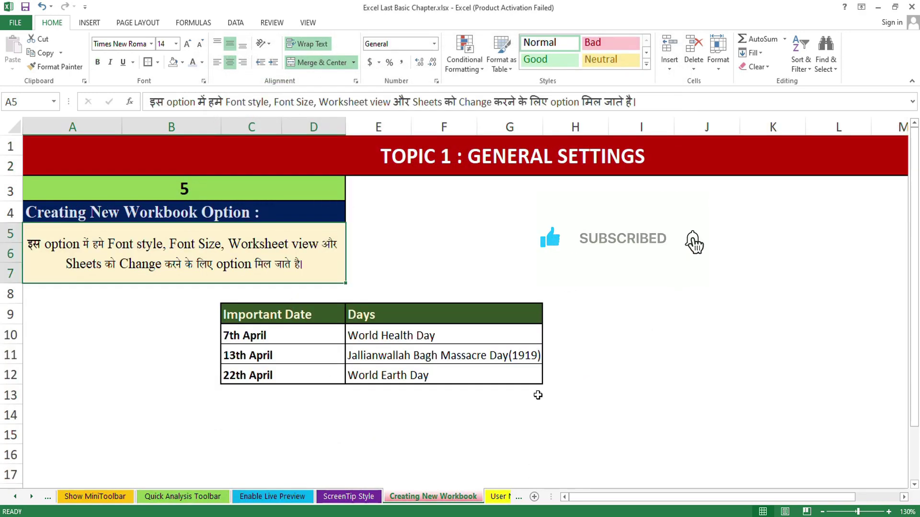
Replace the Office user name in Excel Options with the author's full name.
left_click(16, 23)
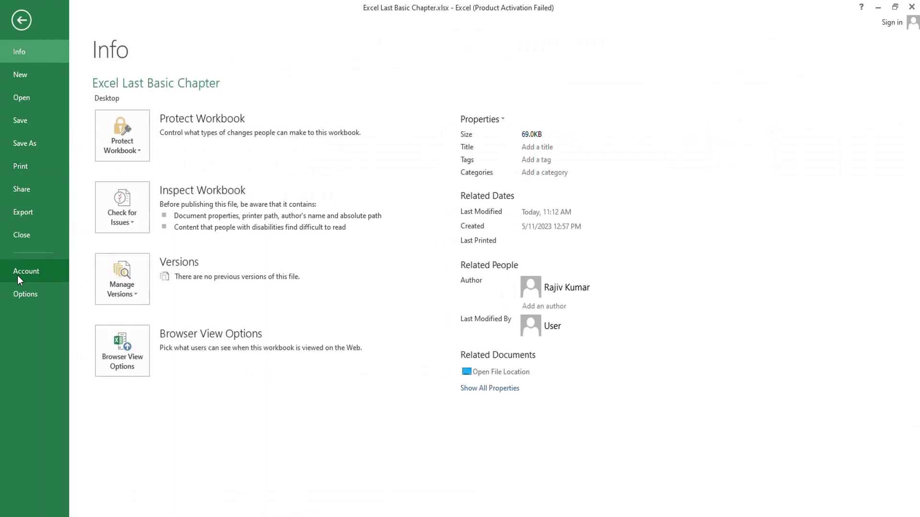
left_click(15, 236)
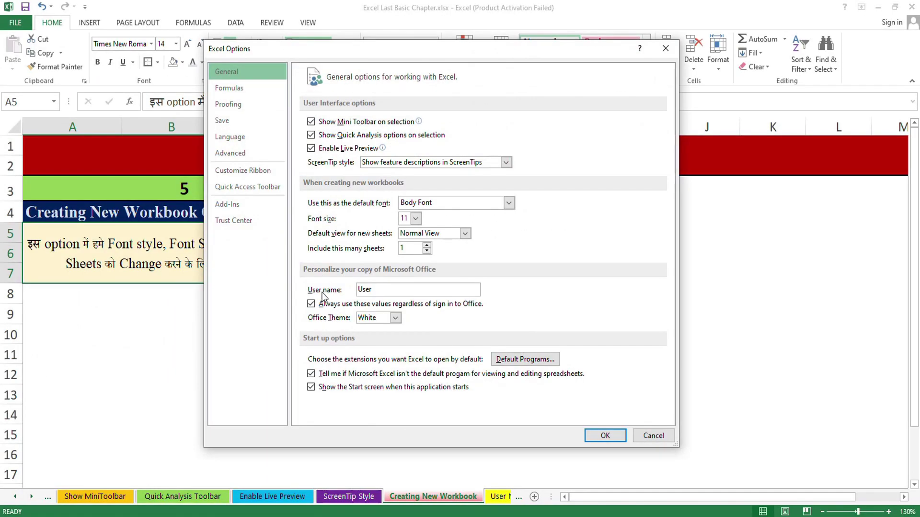
double_click(386, 292)
type("Rajiv Kumar")
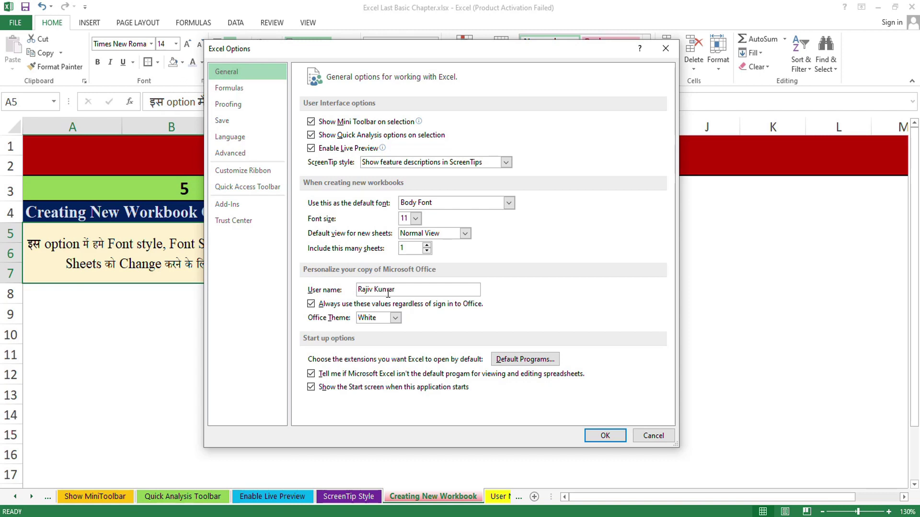
left_click(605, 436)
Confirm the new author on the User Name sheet's Info page, then go to the Office Theme sheet.
left_click(498, 497)
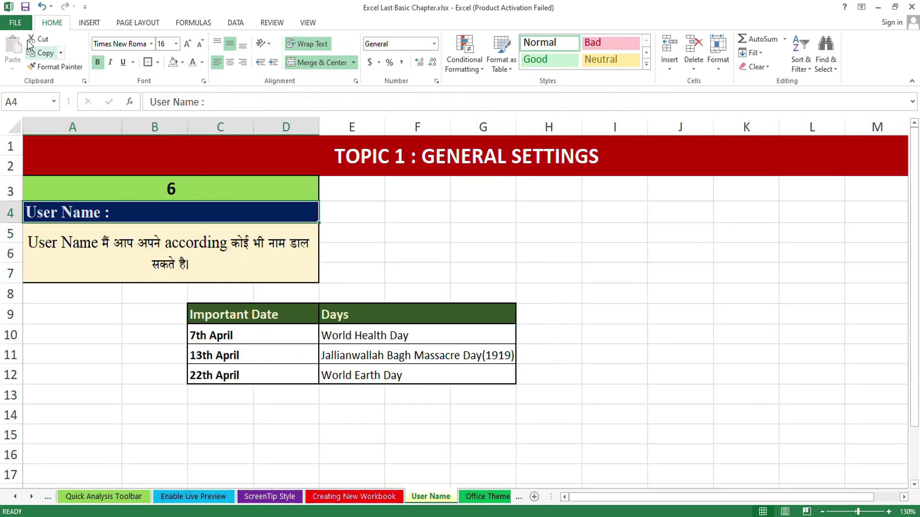
left_click(17, 23)
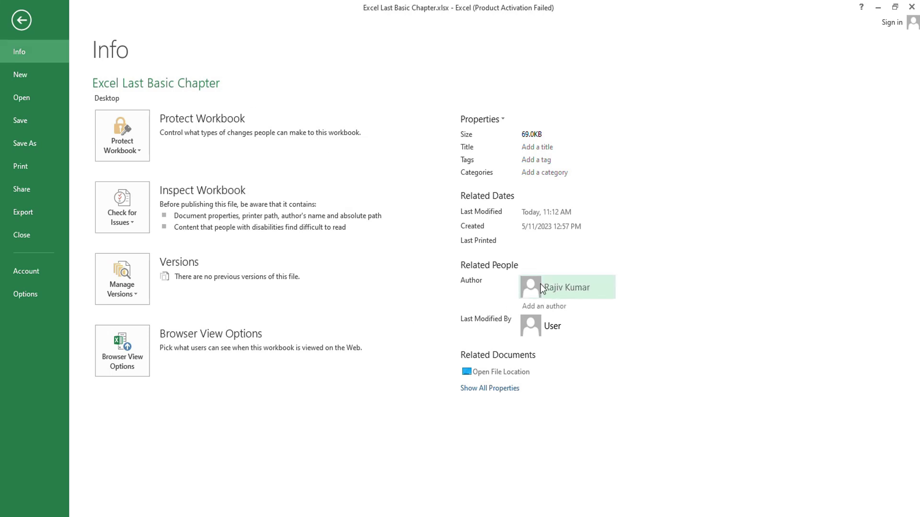
left_click(27, 16)
left_click(481, 498)
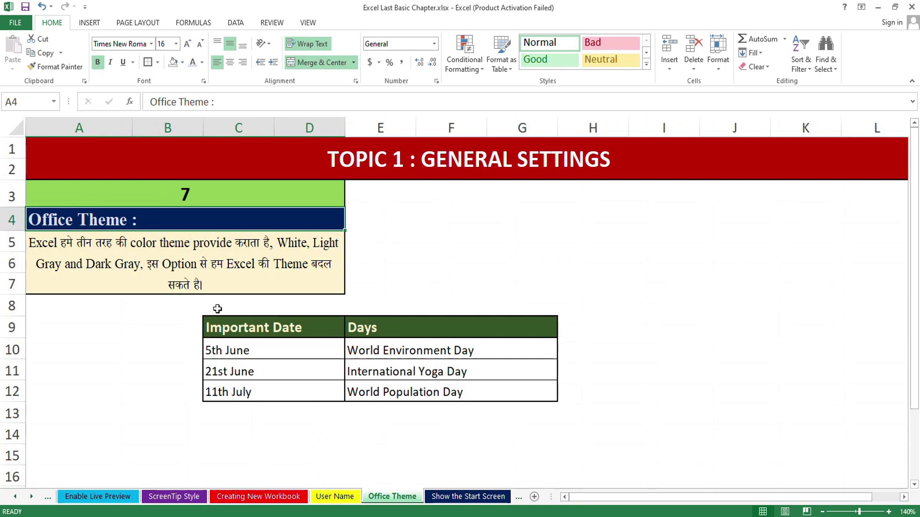
Set the Office Theme to Dark Gray in Excel Options and apply it.
left_click(15, 22)
left_click(24, 294)
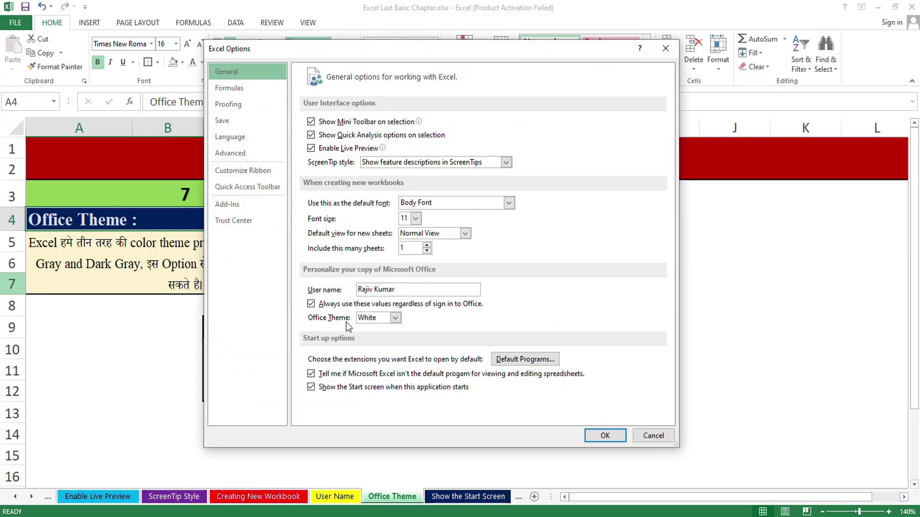
left_click(395, 317)
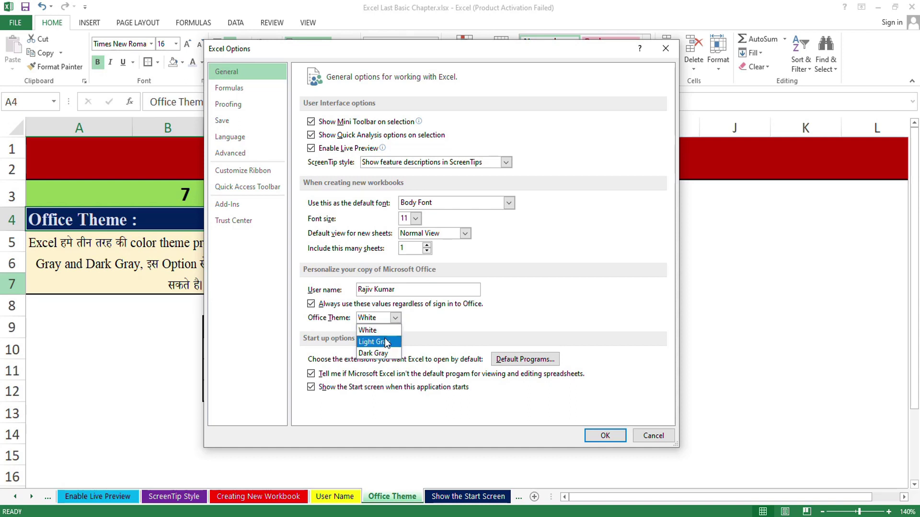
left_click(386, 354)
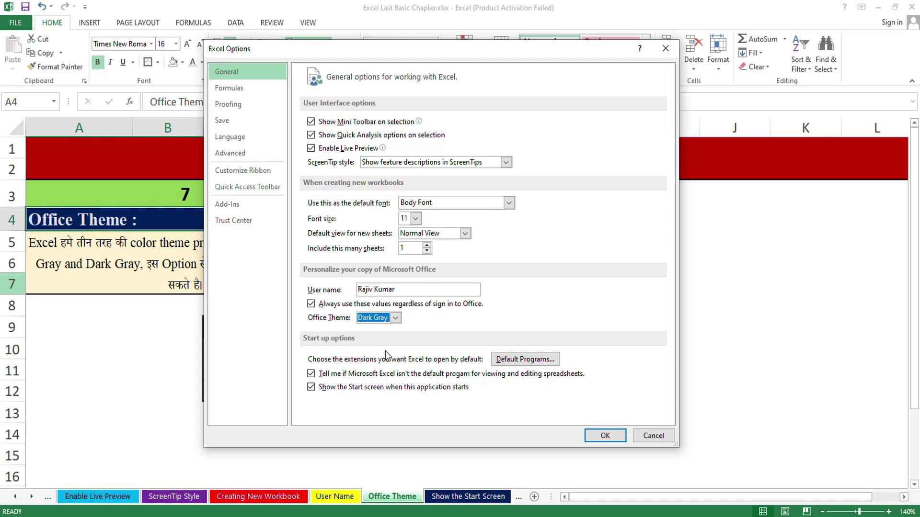
left_click(594, 436)
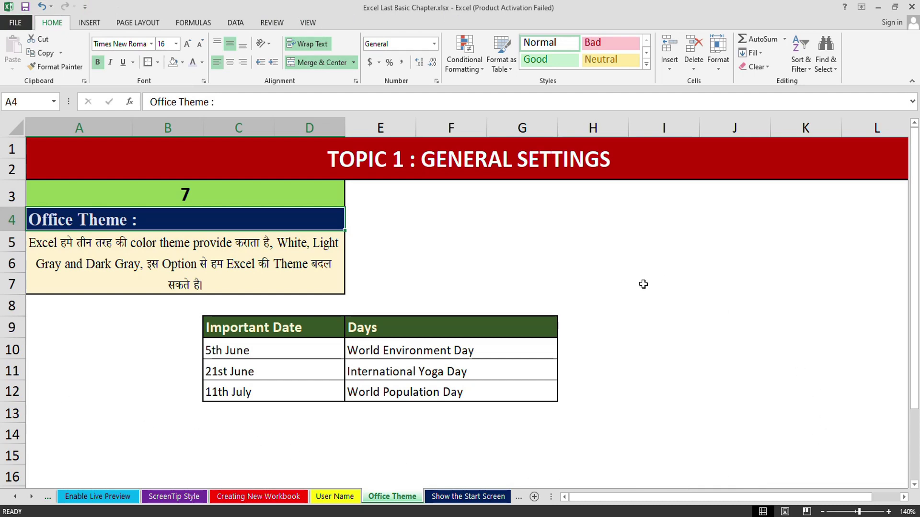
Reopen Excel Options to confirm the Dark Gray theme, then select cell H8.
left_click(15, 22)
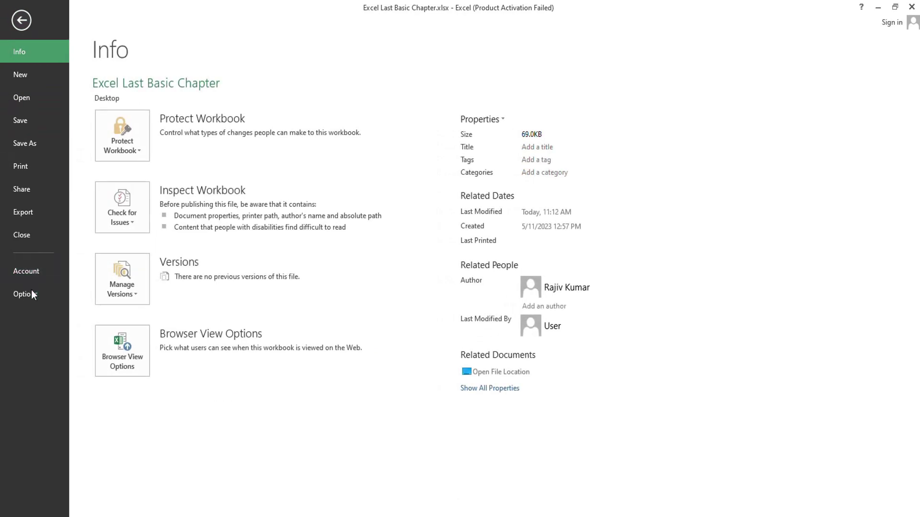
left_click(30, 292)
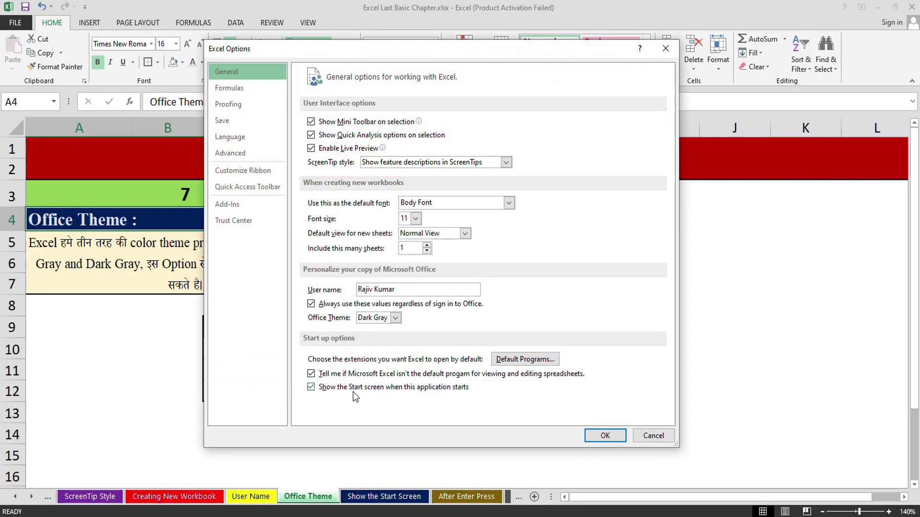
left_click(605, 435)
left_click(564, 309)
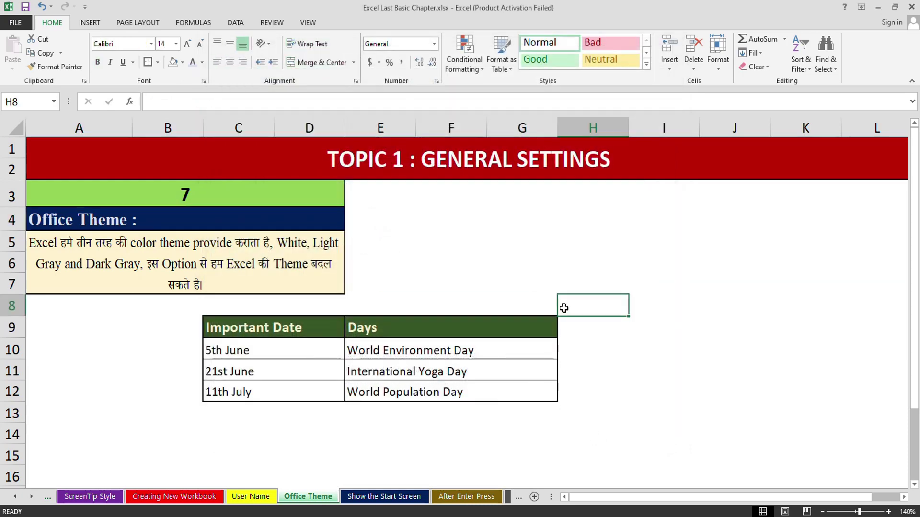
Close Excel and relaunch Excel 2013, dismissing the activation warning.
left_click(911, 7)
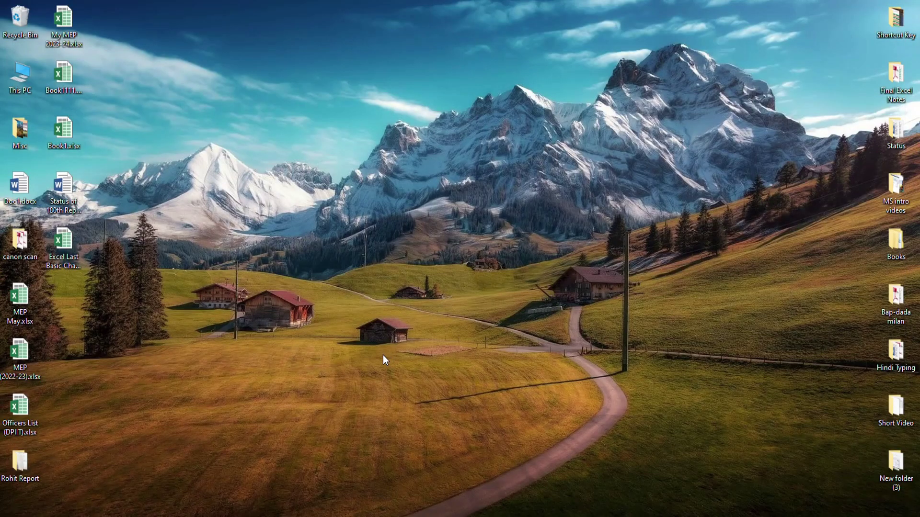
type("excel")
key("Return")
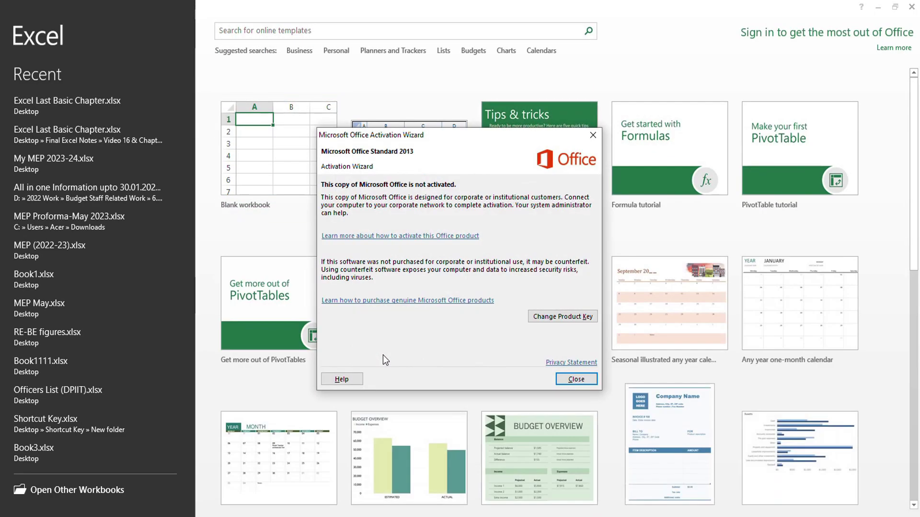
left_click(576, 379)
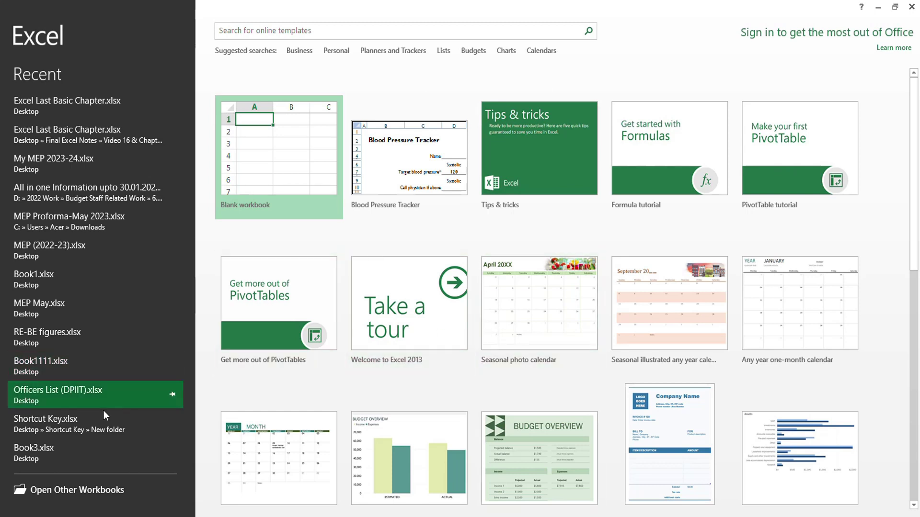
Open a blank workbook, then reopen Excel Last Basic Chapter.xlsx from the recent list.
left_click(250, 177)
left_click(10, 27)
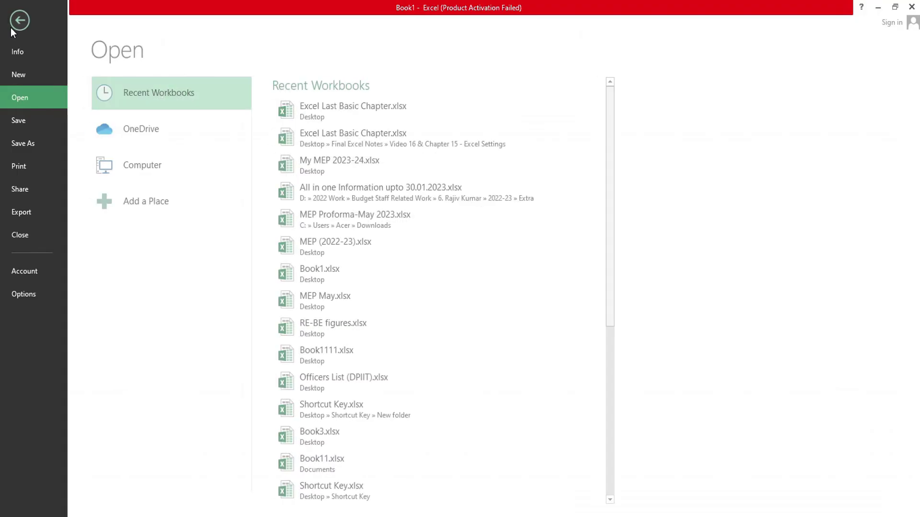
left_click(336, 107)
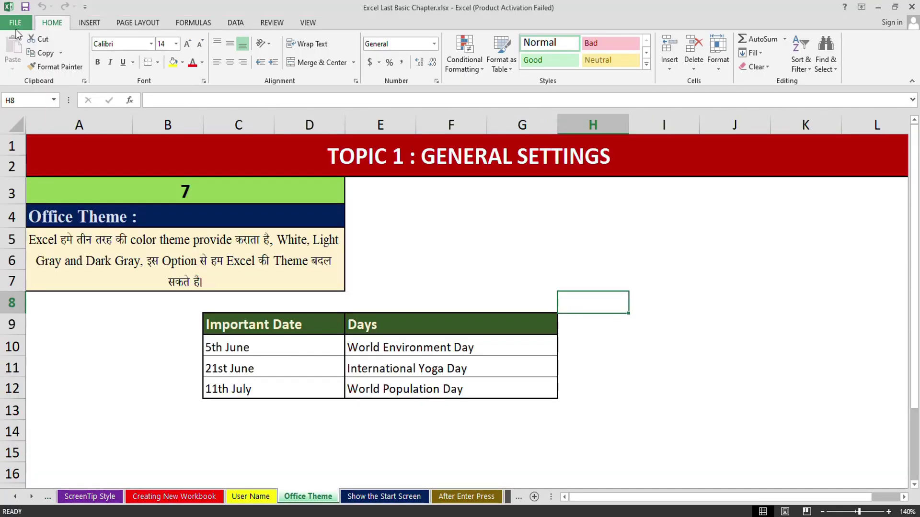
On the Show the Start Screen sheet, turn off 'Show the Start screen when this application starts'.
left_click(402, 498)
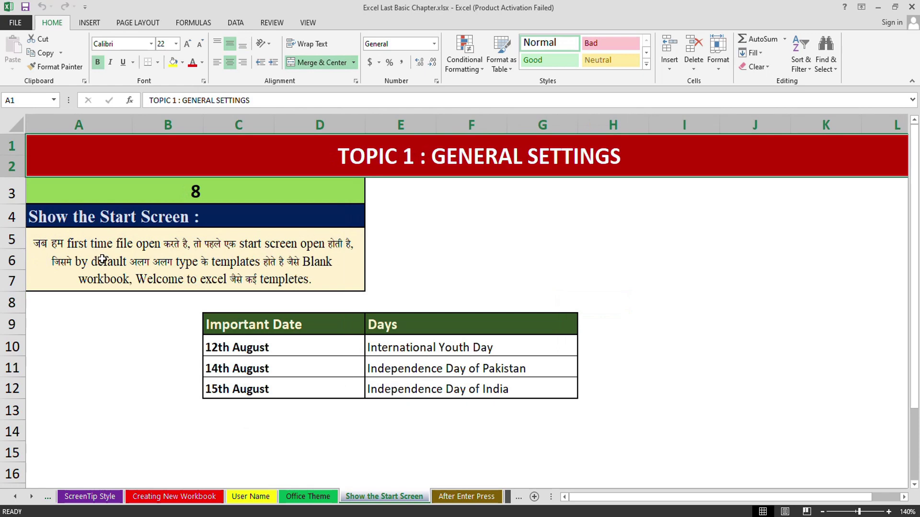
left_click(20, 23)
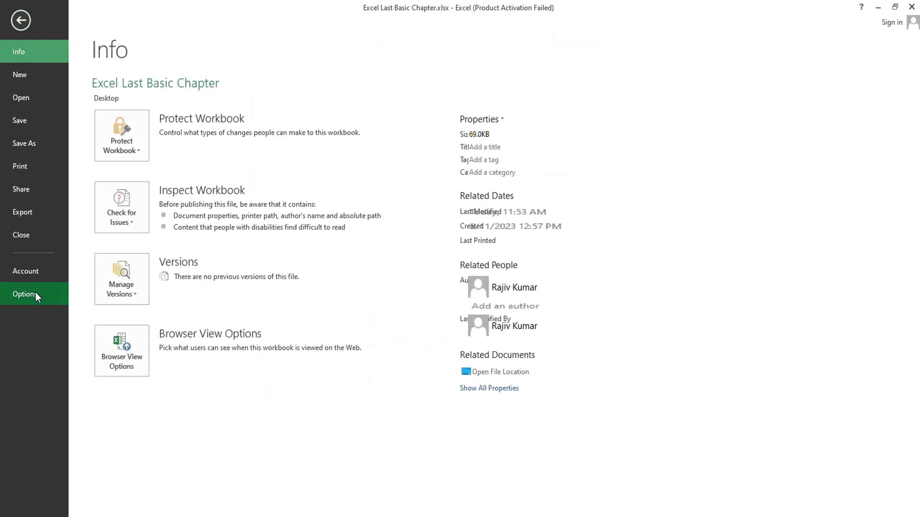
left_click(36, 295)
left_click(311, 388)
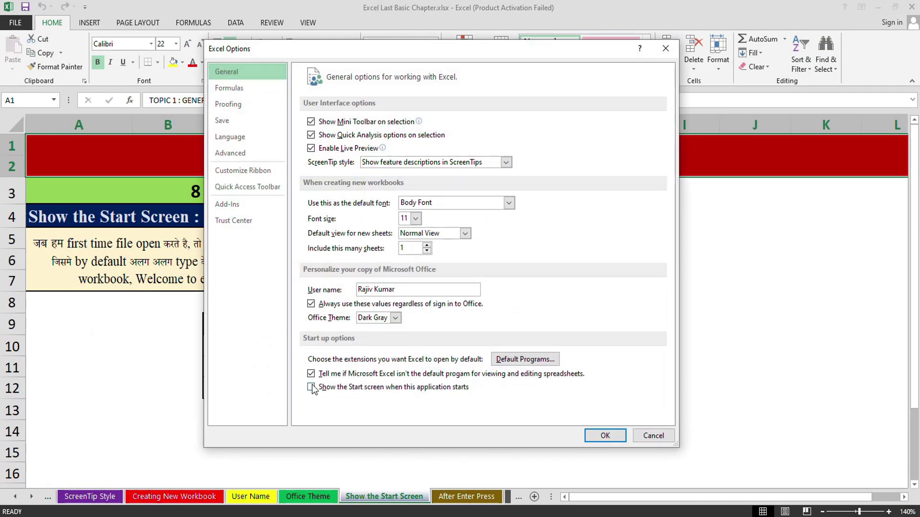
left_click(596, 437)
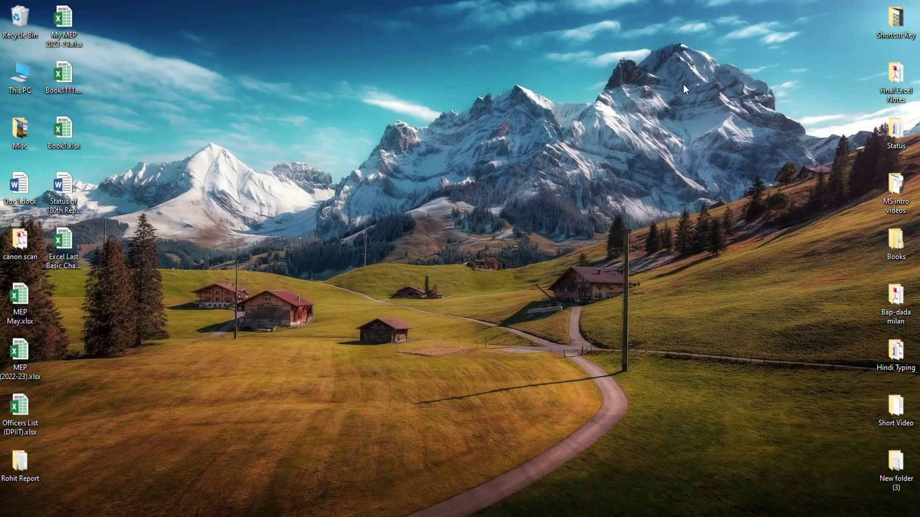
Relaunch Excel and reopen Excel Last Basic Chapter.xlsx, moving to the Show the Start Screen sheet.
key("super")
type("e")
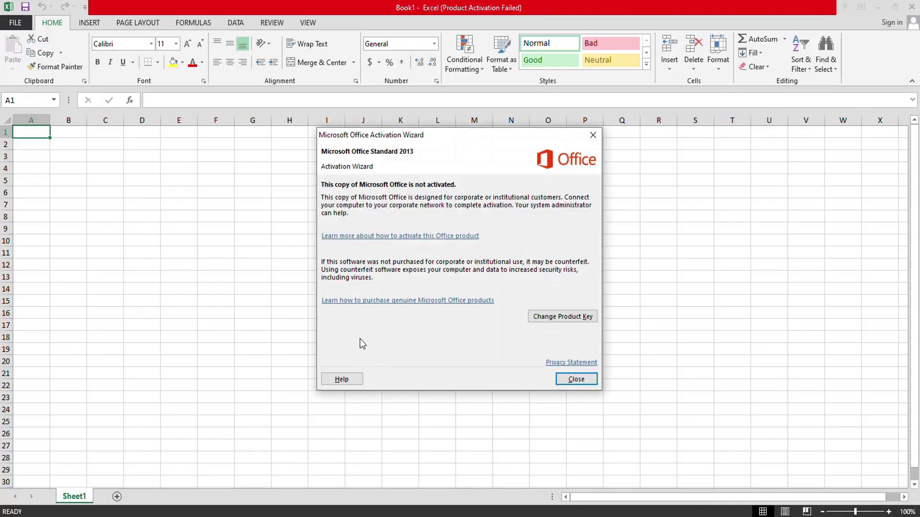
left_click(571, 374)
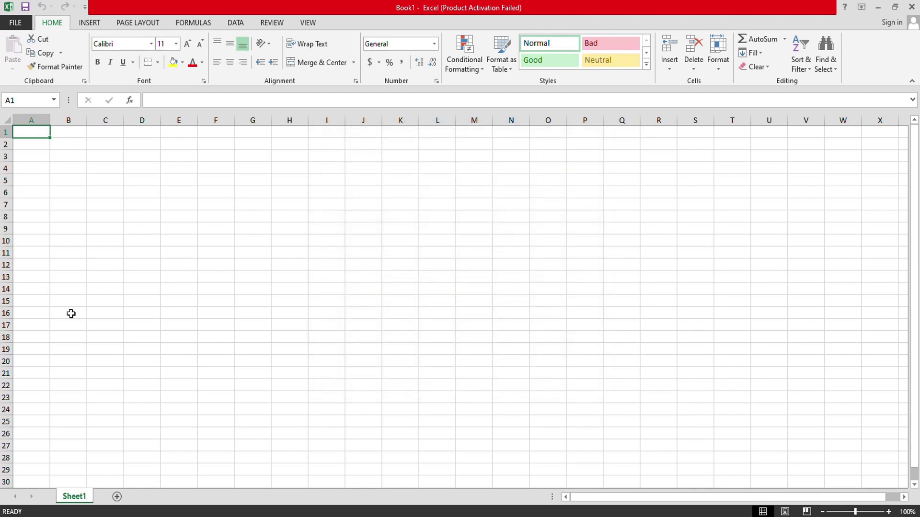
left_click(15, 24)
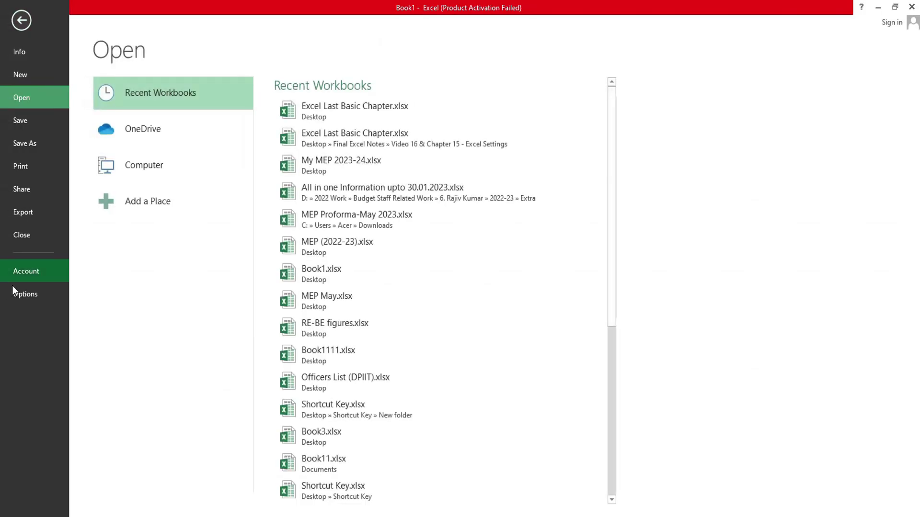
left_click(377, 112)
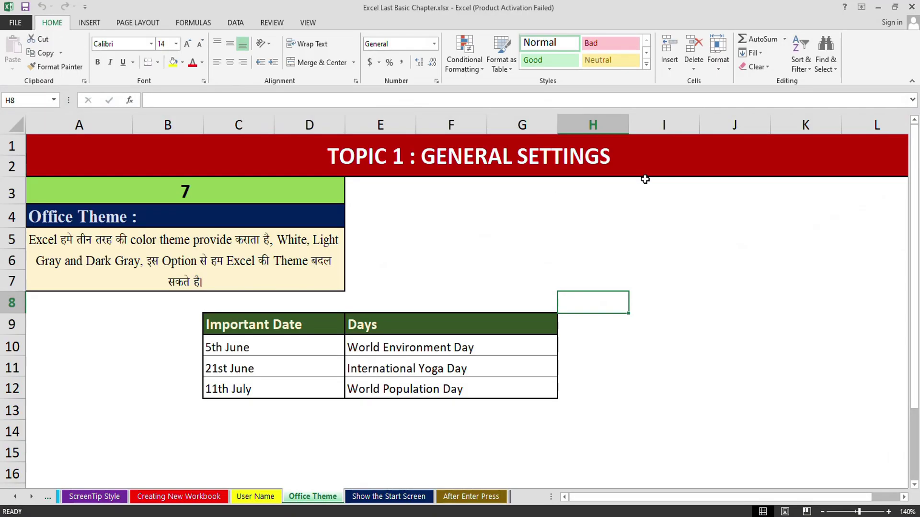
key("ctrl+Page_Down")
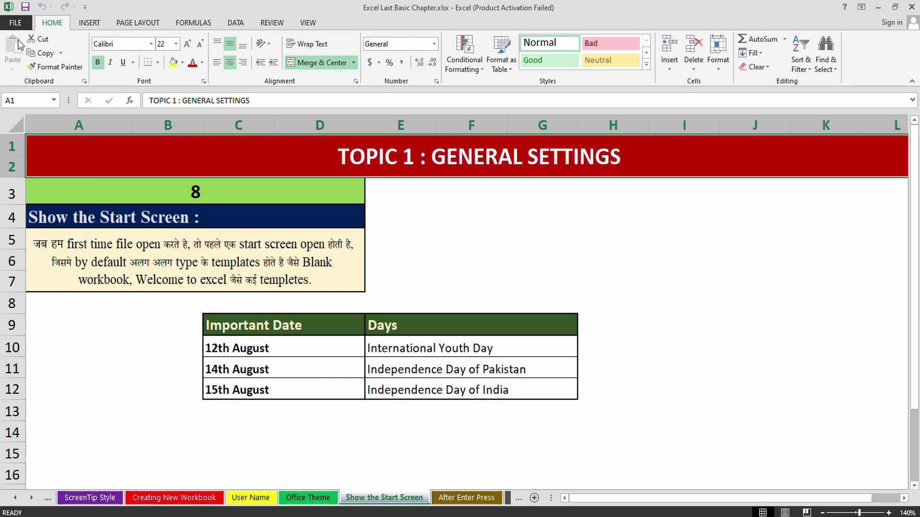
left_click(16, 23)
Keep the after-Enter direction as Down on the Advanced options page.
left_click(32, 285)
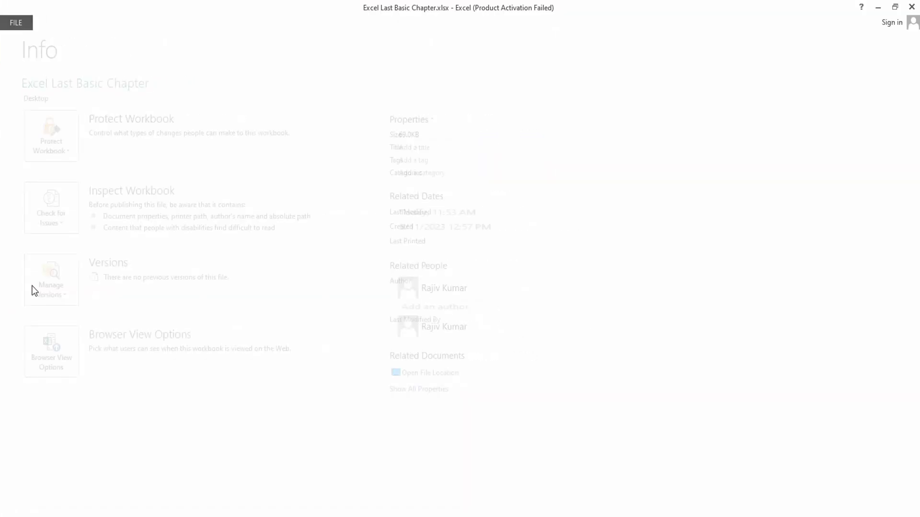
left_click(230, 159)
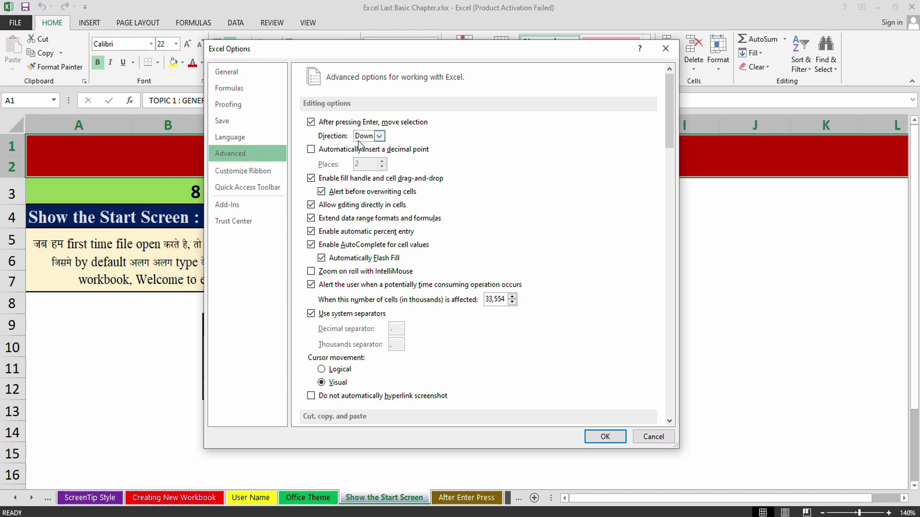
left_click(376, 137)
left_click(376, 137)
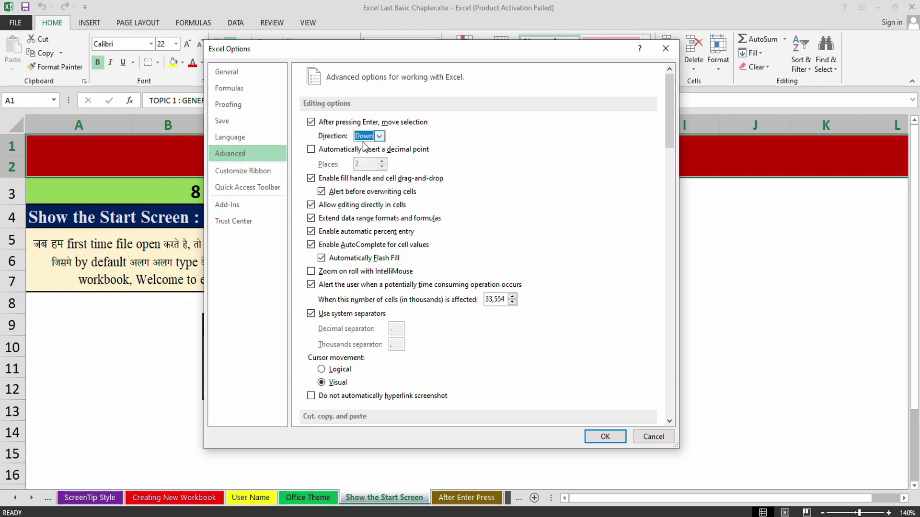
left_click(378, 138)
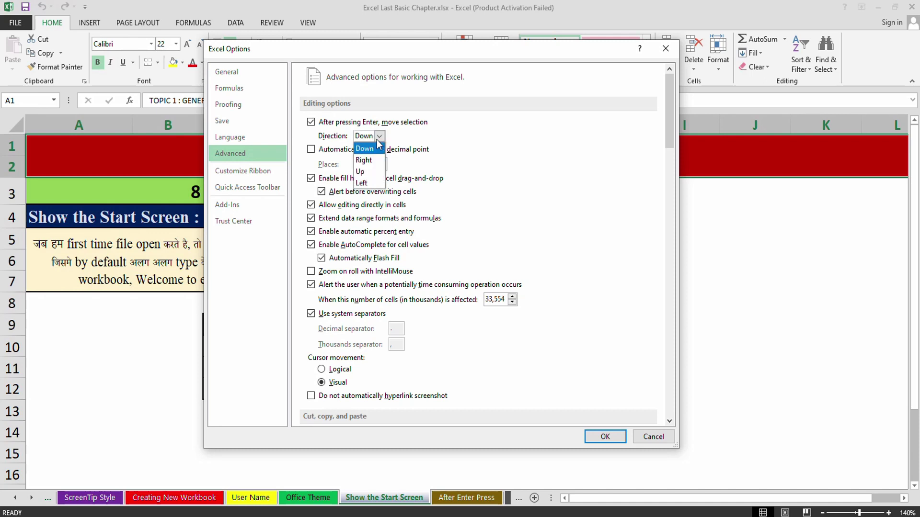
left_click(376, 140)
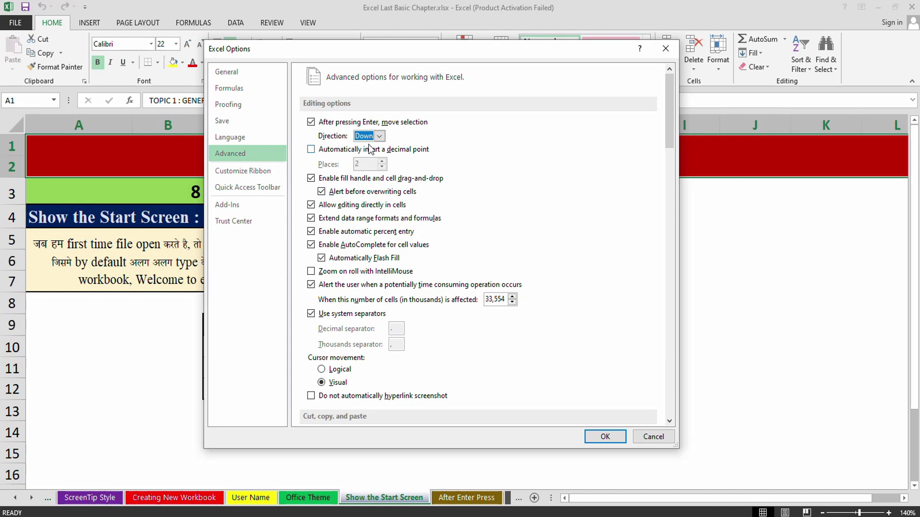
left_click(382, 138)
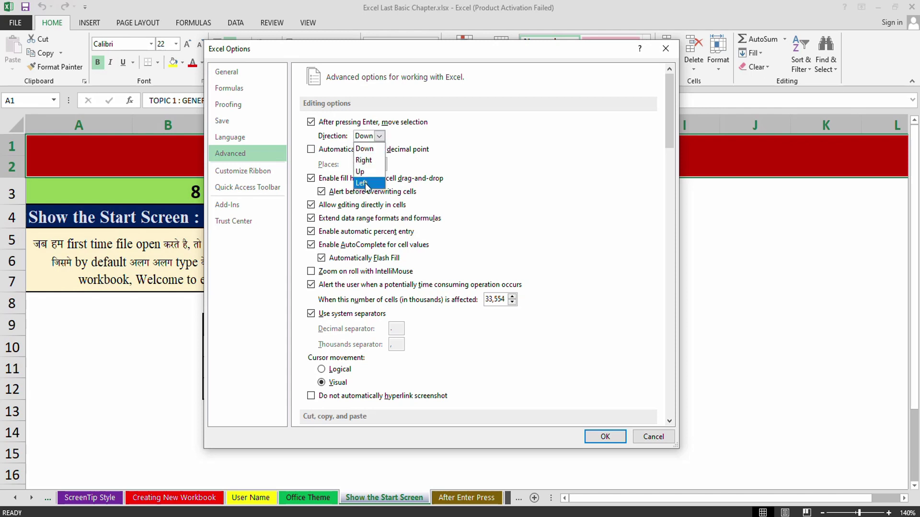
left_click(374, 151)
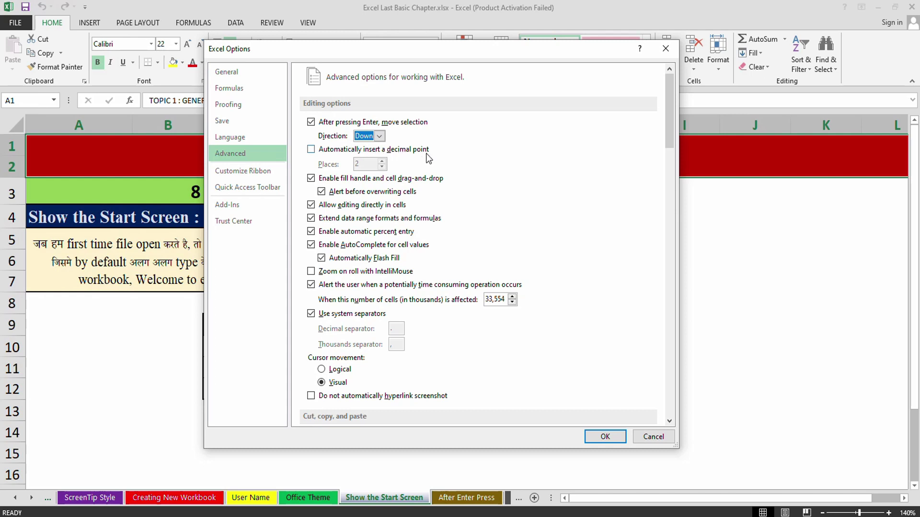
Turn on automatic decimal point insertion with 2 places and show the After Enter Press sheet.
left_click(311, 150)
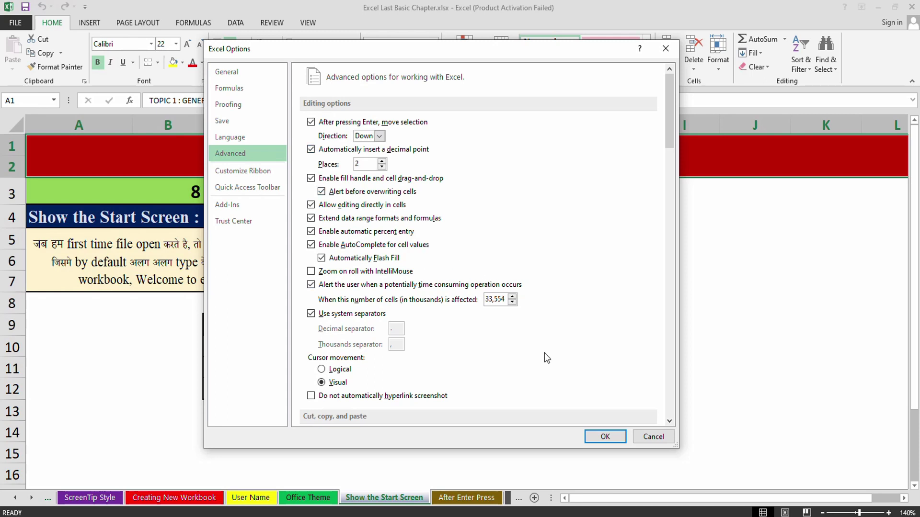
left_click(595, 439)
left_click(479, 498)
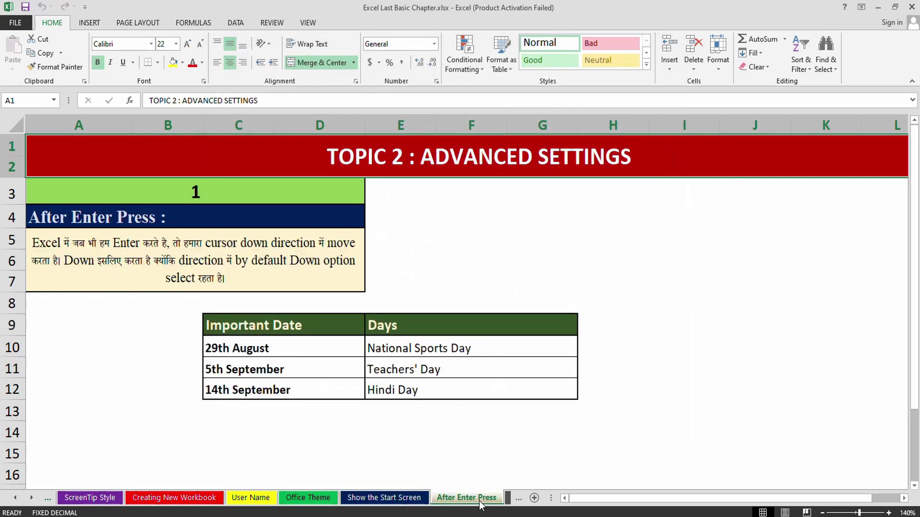
Enter 1000 in Keyboard cell D8 on the Decimal Point sheet, which fixed decimals store as 10.
key("ctrl+Page_Down")
left_click(325, 304)
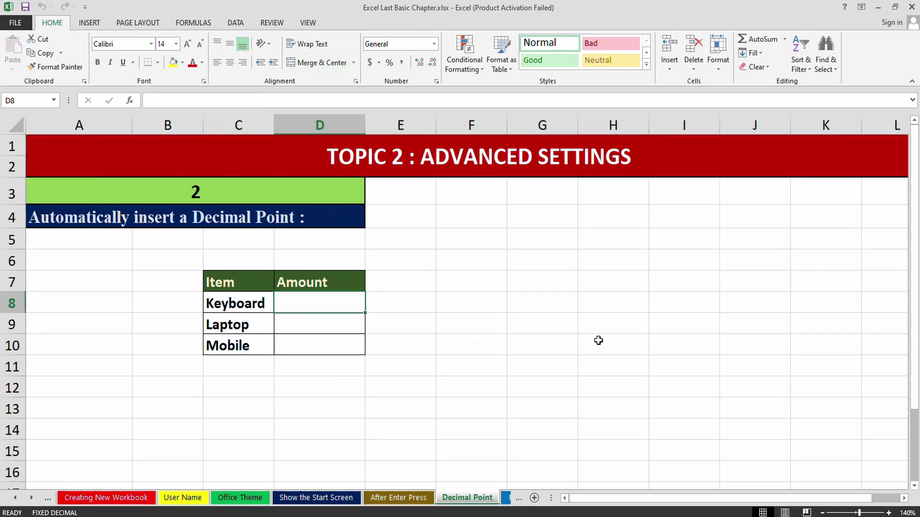
type("1000")
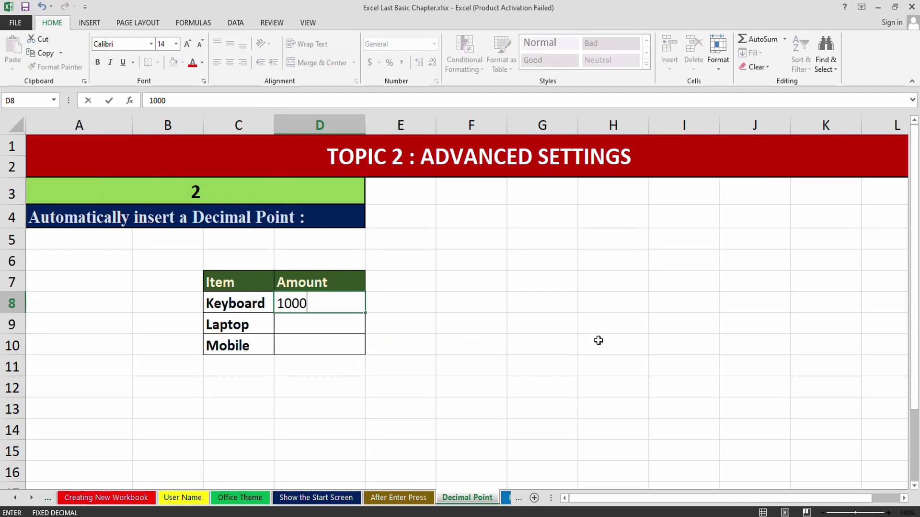
key("Return")
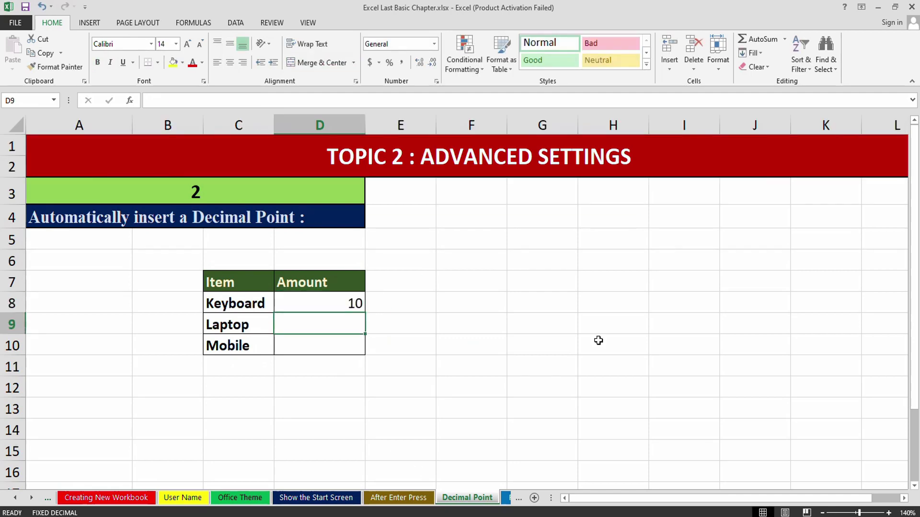
key("Up")
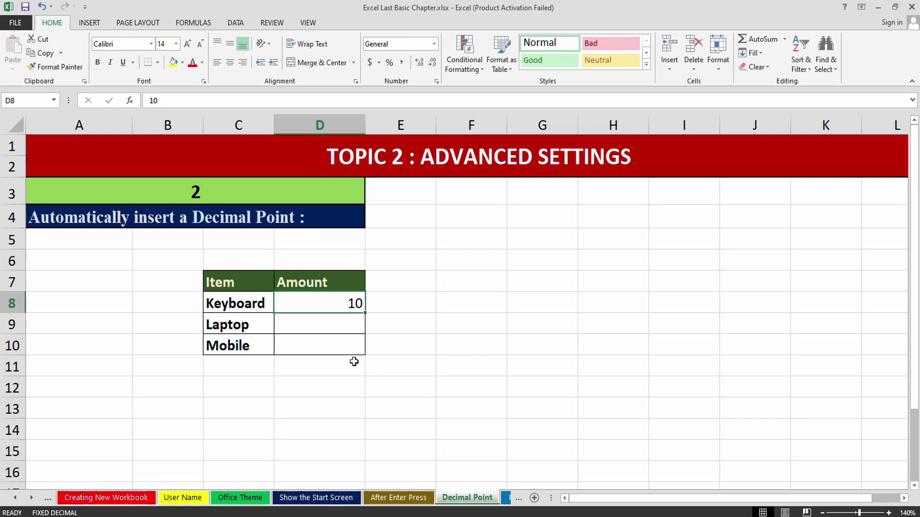
left_click(16, 22)
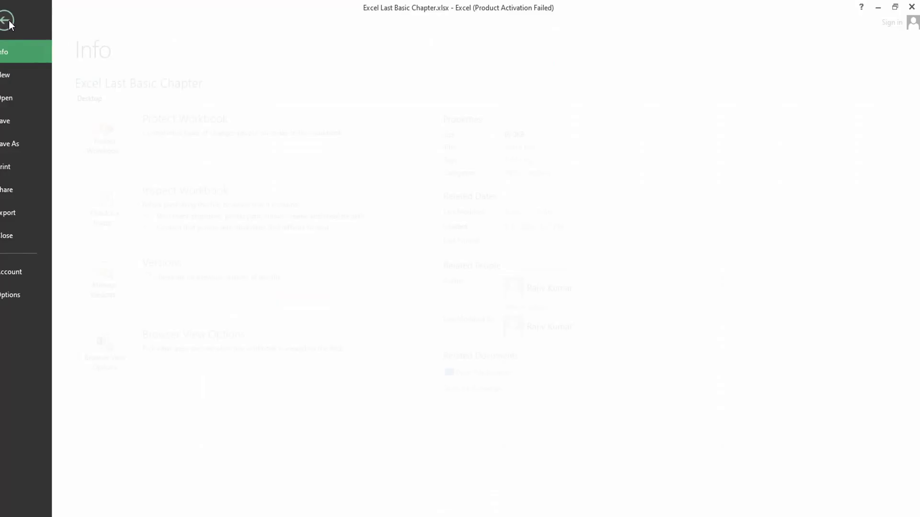
Uncheck 'Automatically insert a decimal point' on the Advanced options page and confirm.
left_click(28, 294)
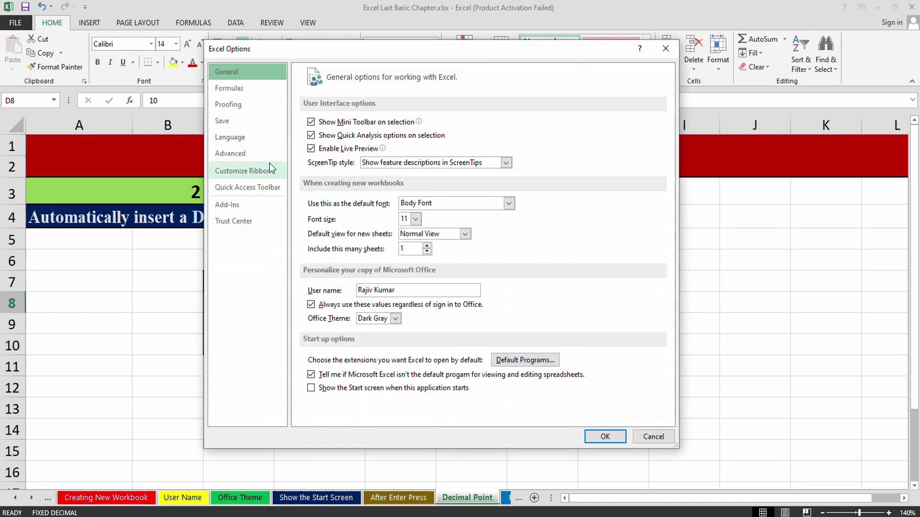
left_click(241, 149)
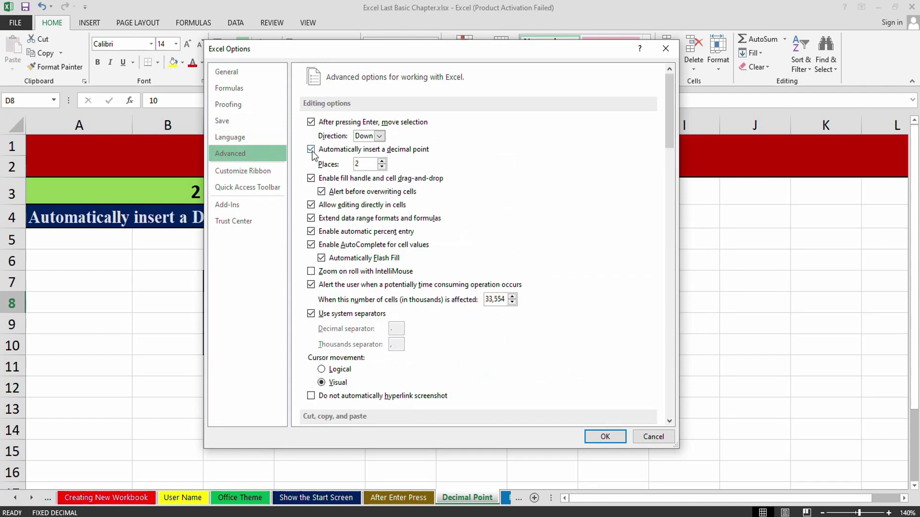
left_click(311, 150)
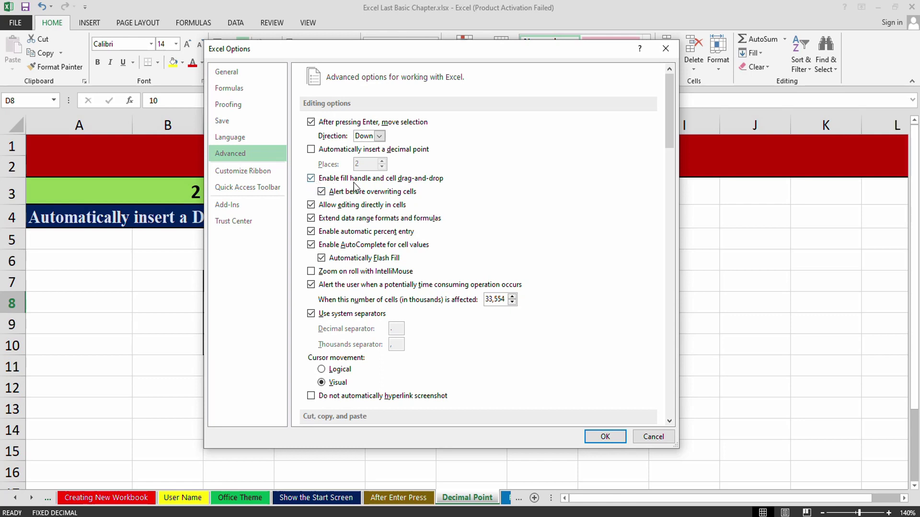
left_click(616, 437)
On the Fill Handle and Drag&Drop sheet, enter 1 in cell H9.
key("ctrl+Page_Down")
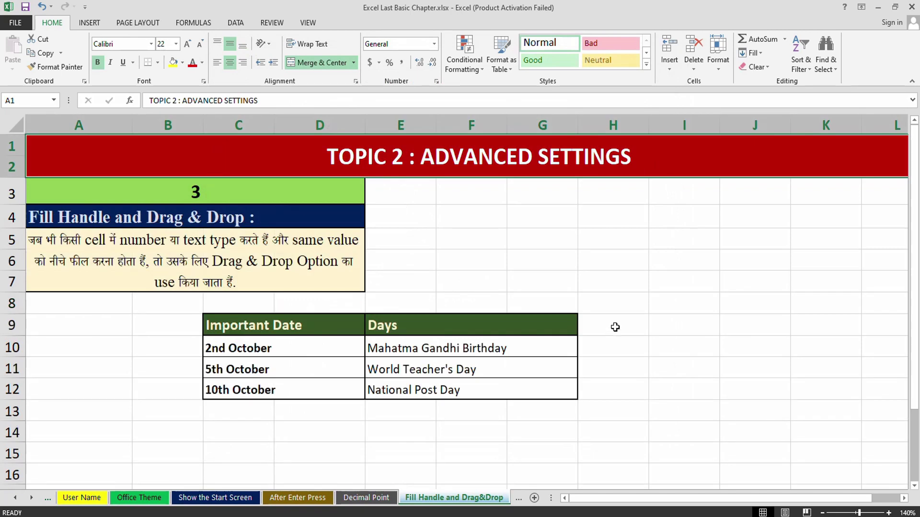
double_click(616, 326)
type("1")
key("Return")
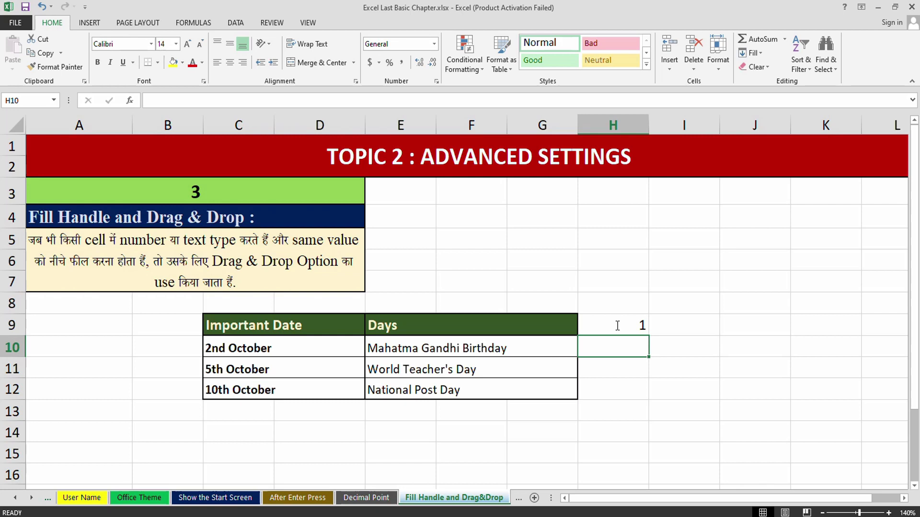
double_click(642, 324)
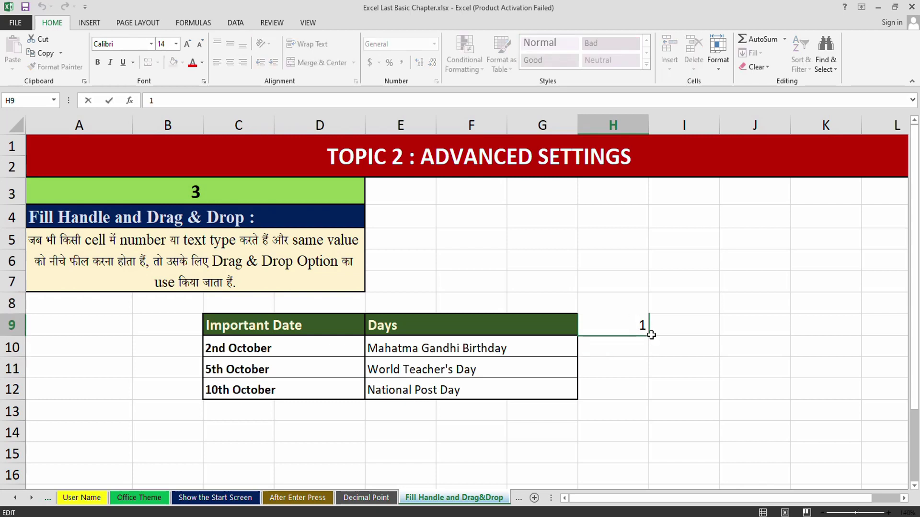
key("Escape")
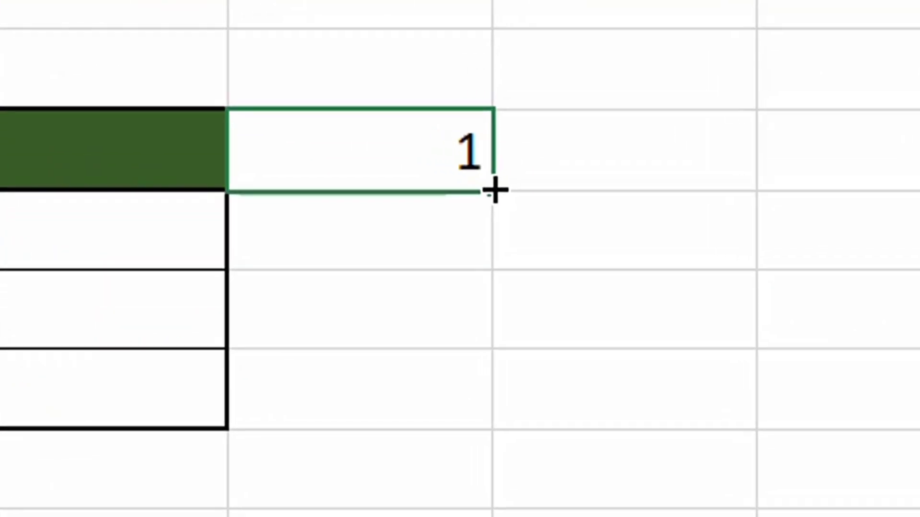
Fill the 1 down to H12, then drag the block to I9:I12 and up into H4:H7.
left_click_drag(493, 192, 491, 413)
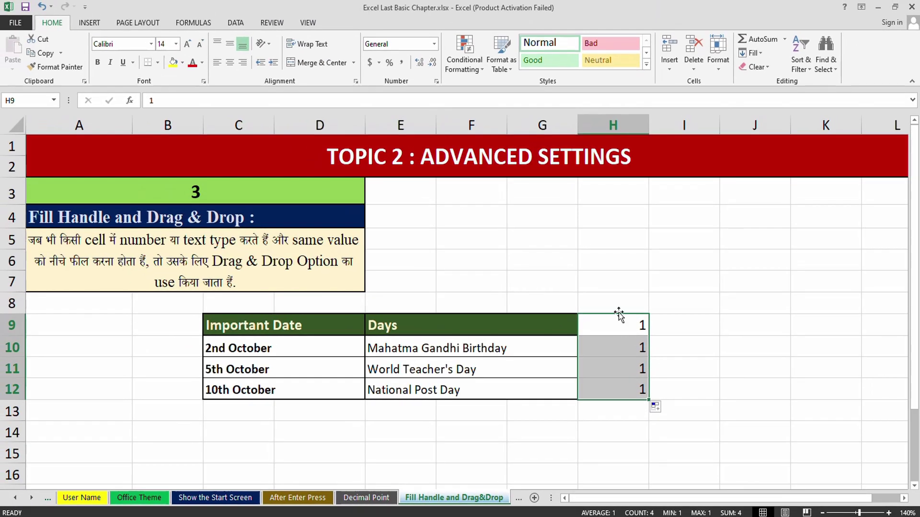
left_click_drag(618, 313, 689, 320)
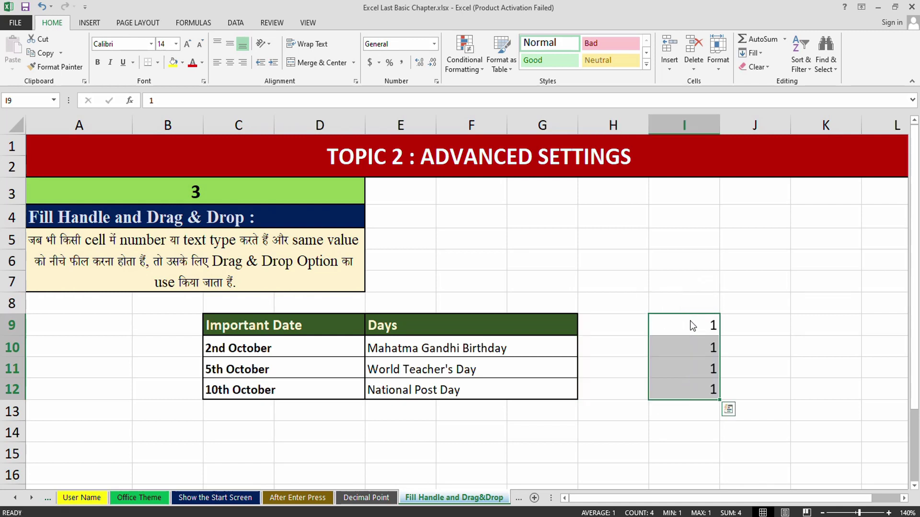
left_click_drag(690, 316, 611, 217)
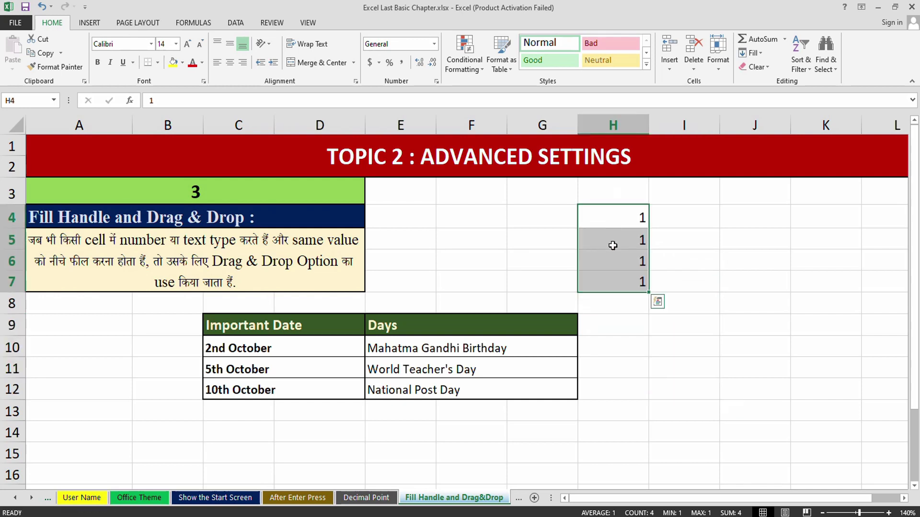
left_click(595, 306)
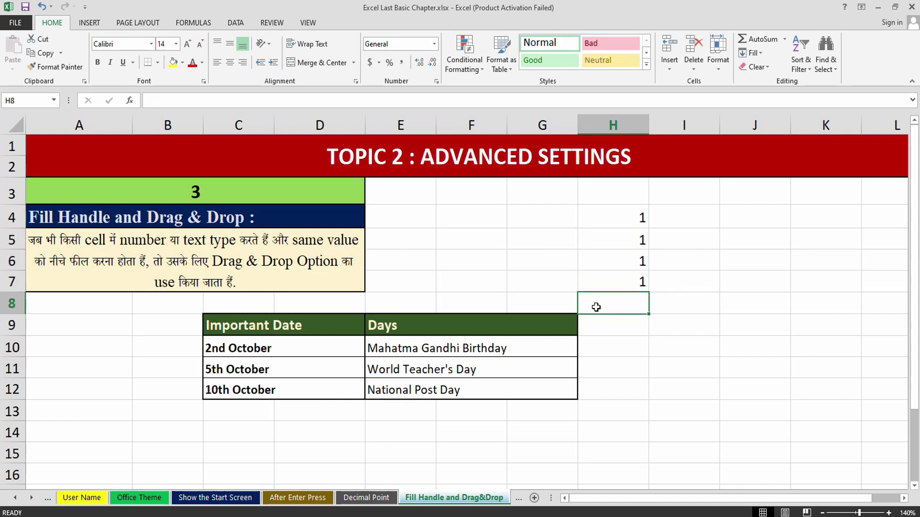
Uncheck 'Enable fill handle and cell drag-and-drop' in the Advanced options.
left_click(13, 25)
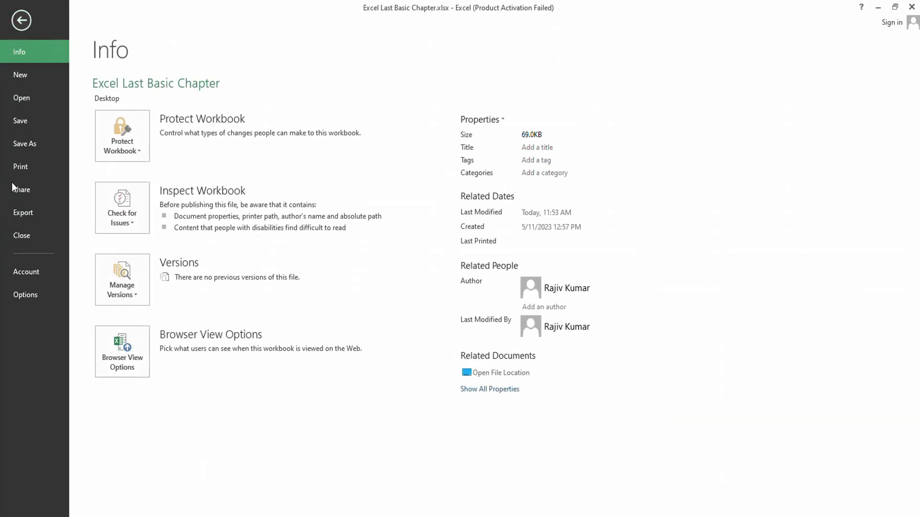
left_click(50, 295)
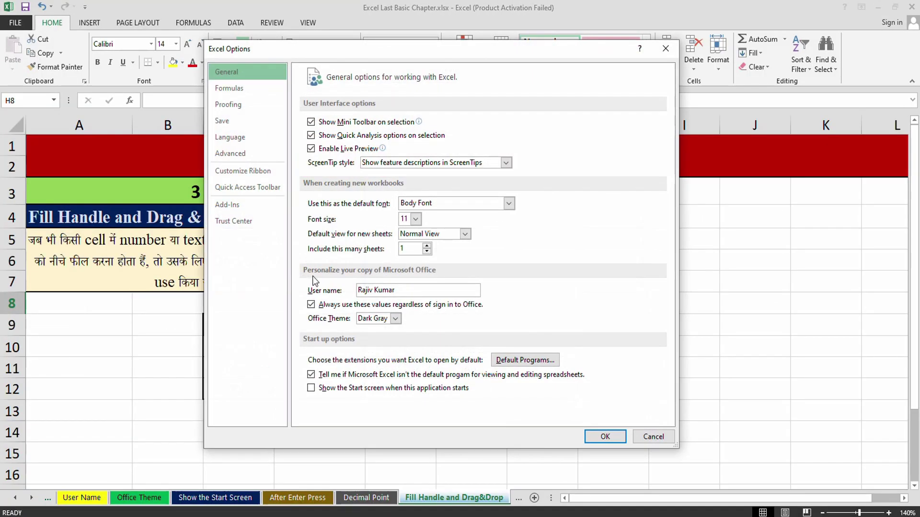
left_click(243, 153)
left_click(316, 179)
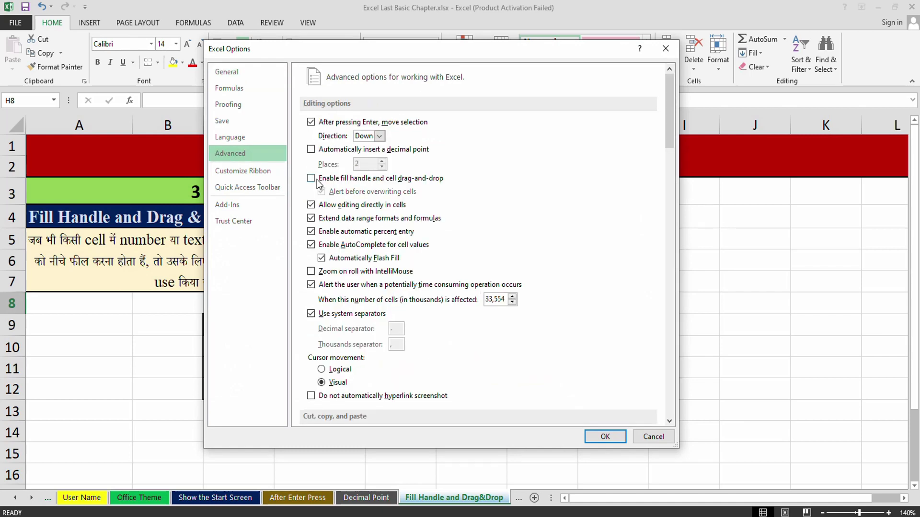
left_click(594, 434)
Enter a fresh 1 in cell H9.
left_click(610, 328)
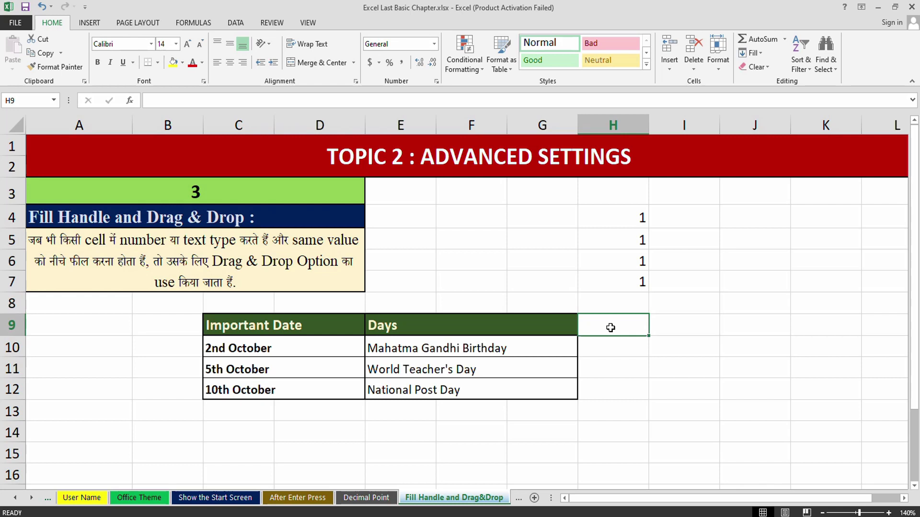
type("1")
key("Return")
Reselect H9 after checking H10, then bring up Excel Options from the File menu.
left_click(610, 327)
left_click(613, 340)
left_click(615, 330)
left_click(27, 23)
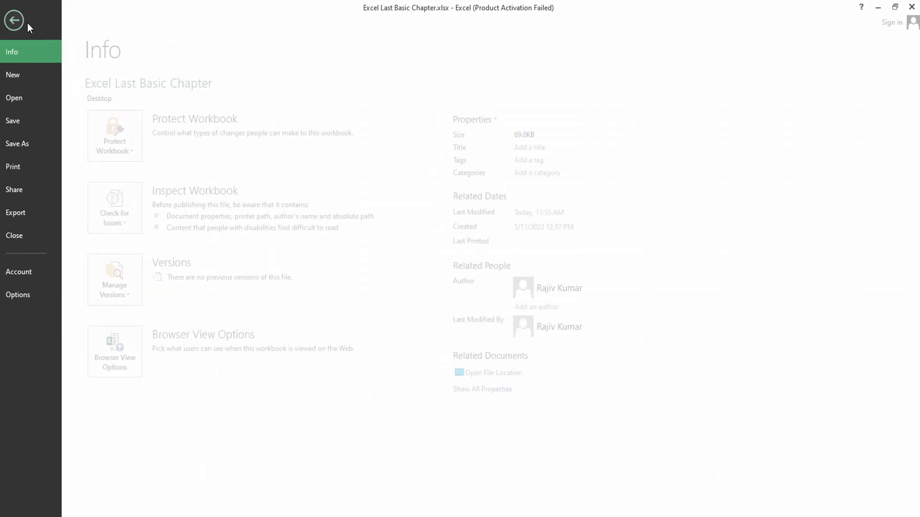
left_click(25, 296)
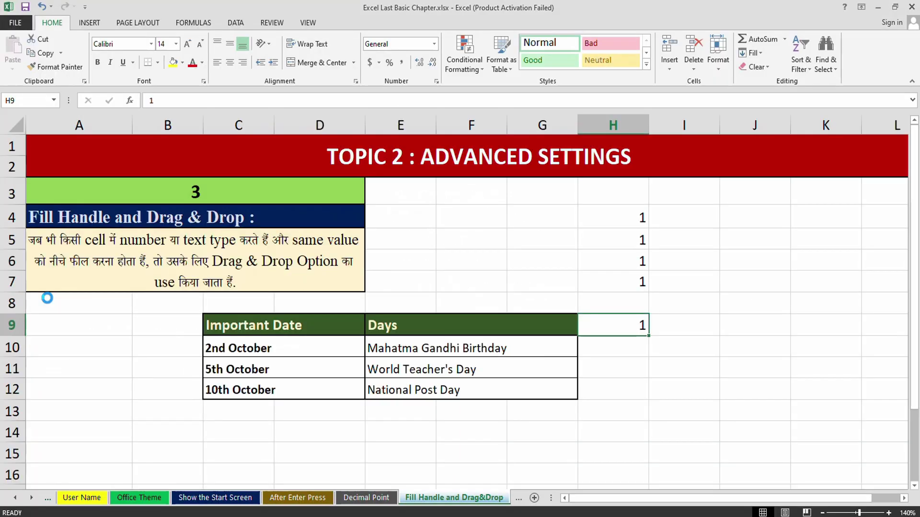
Re-enable fill handle and cell drag-and-drop, then edit 1st December in-cell on the Directly Edit in Cell sheet.
left_click(235, 153)
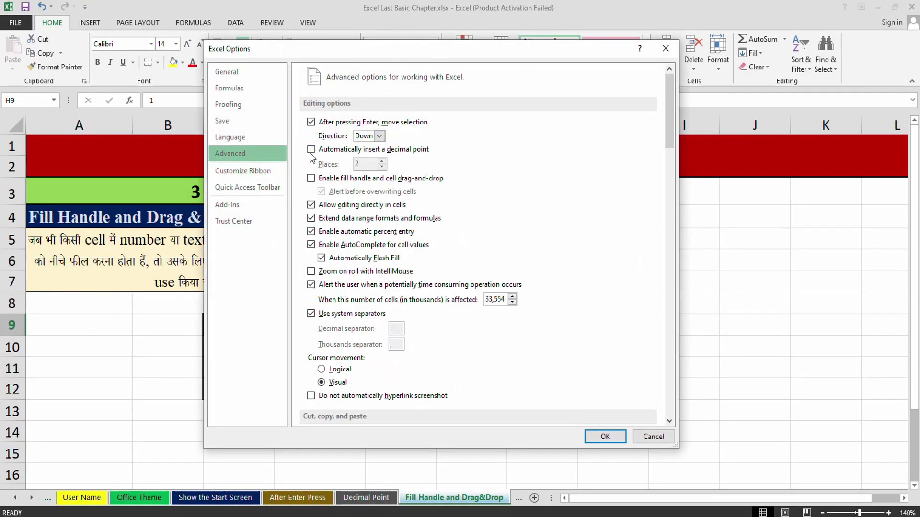
left_click(310, 178)
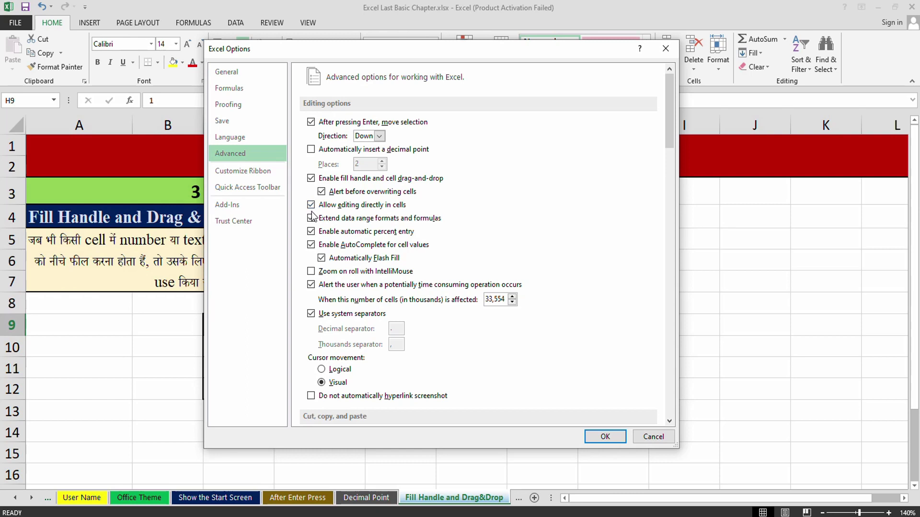
left_click(596, 434)
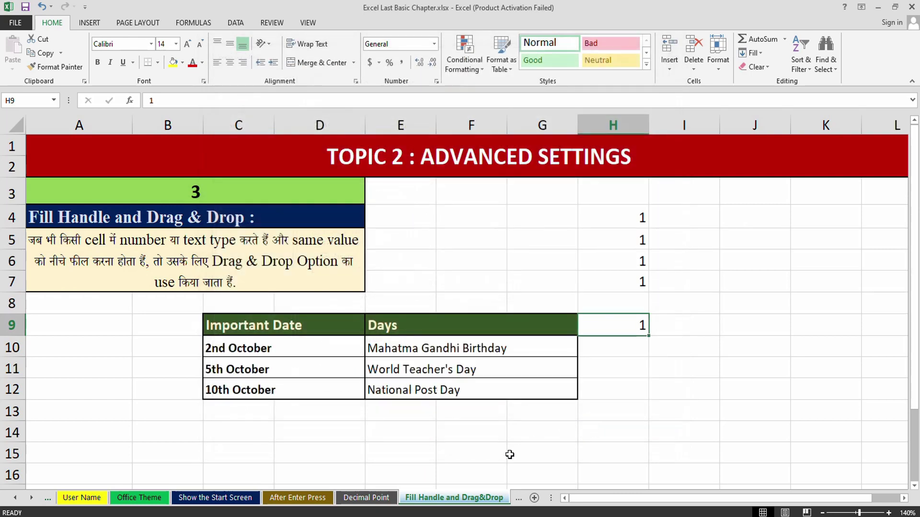
key("ctrl+Page_Down")
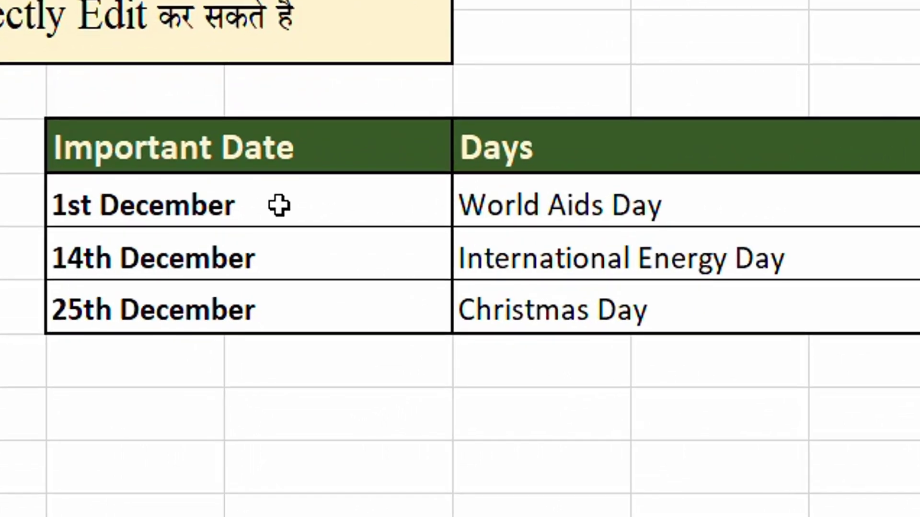
double_click(280, 206)
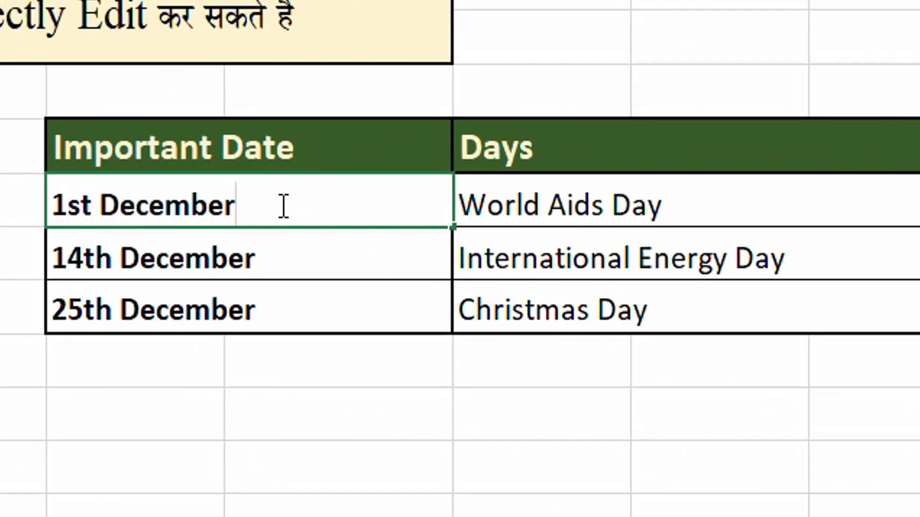
Append '.....' to 1st December in C10, then turn off Allow editing directly in cells.
type(".....")
key("Return")
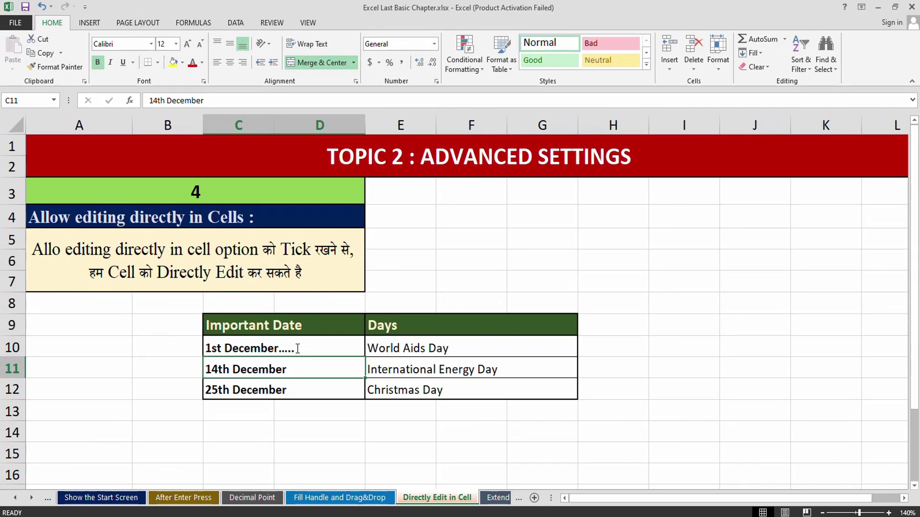
left_click(15, 23)
left_click(19, 300)
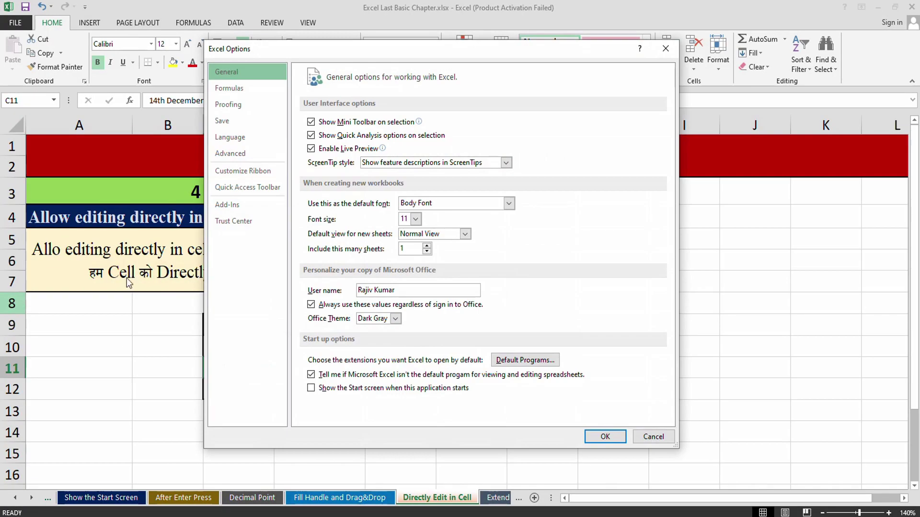
left_click(225, 151)
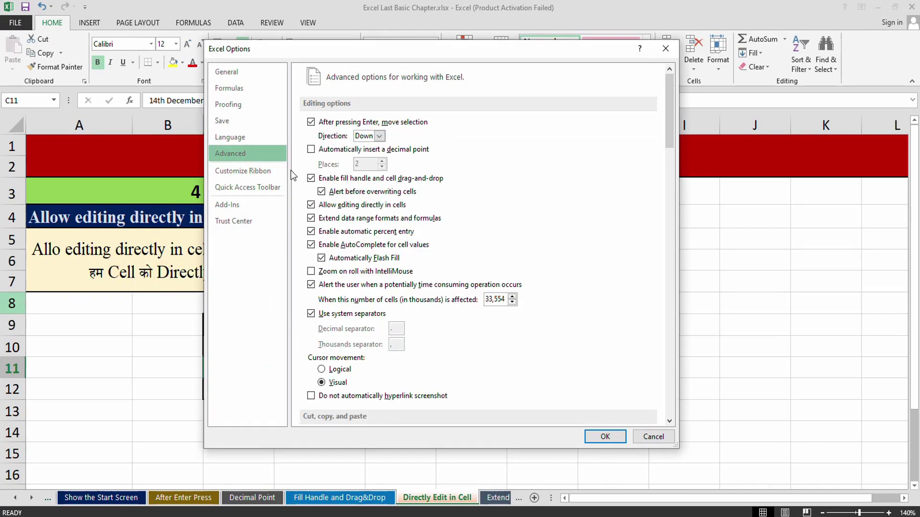
left_click(311, 206)
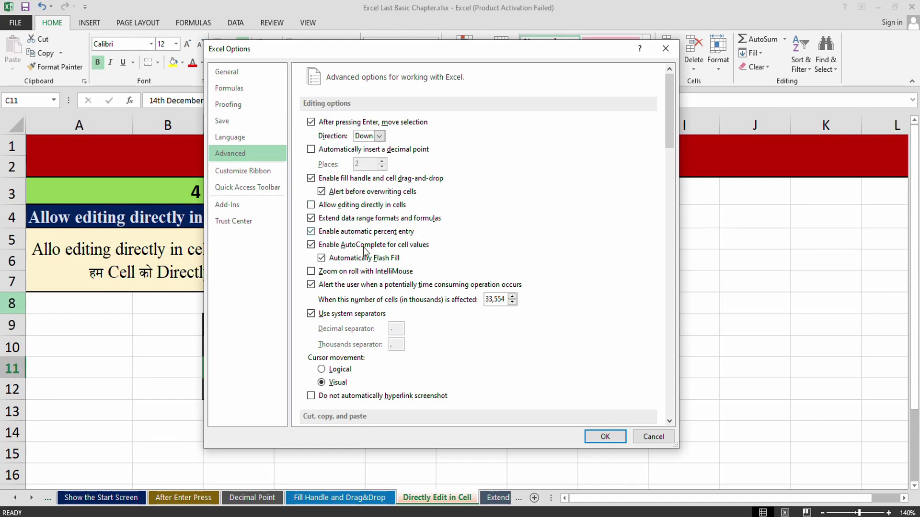
left_click(606, 437)
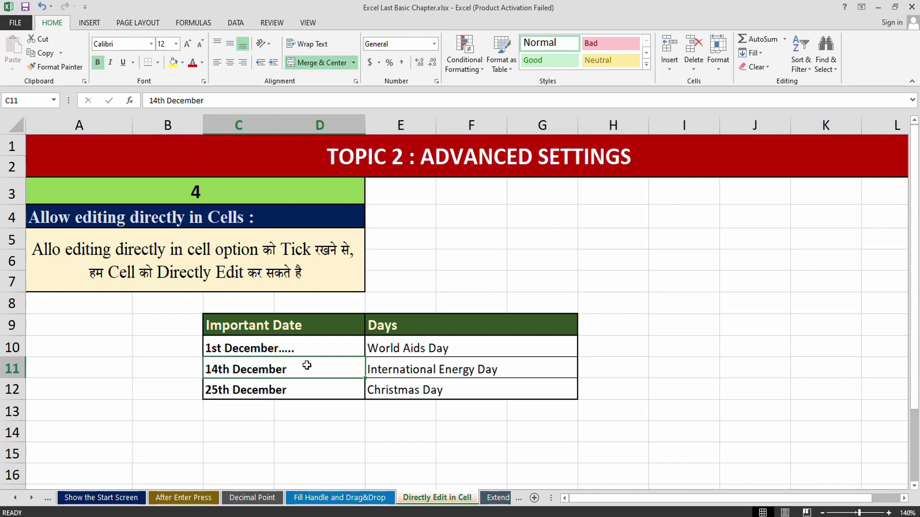
left_click(237, 383)
Append '...' to 14th December and '.....' to 25th December using the formula bar.
left_click(238, 372)
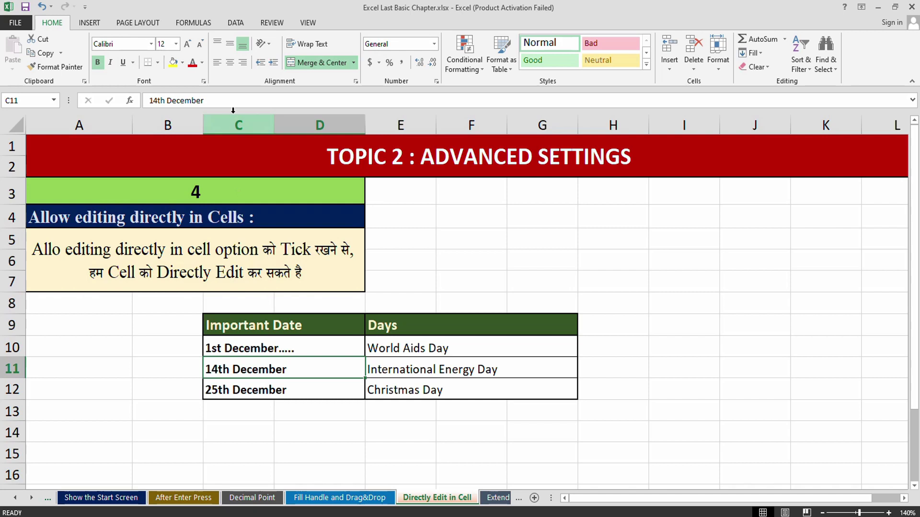
left_click(229, 100)
type("....")
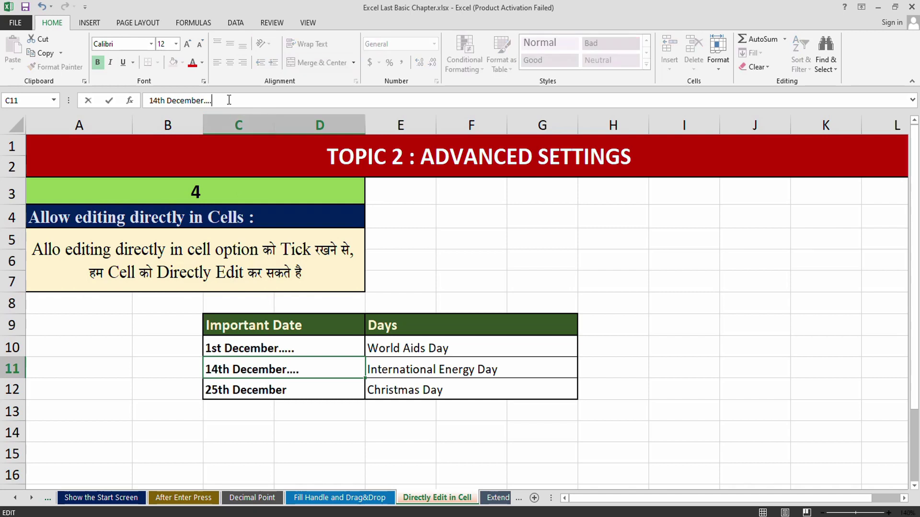
key("Return")
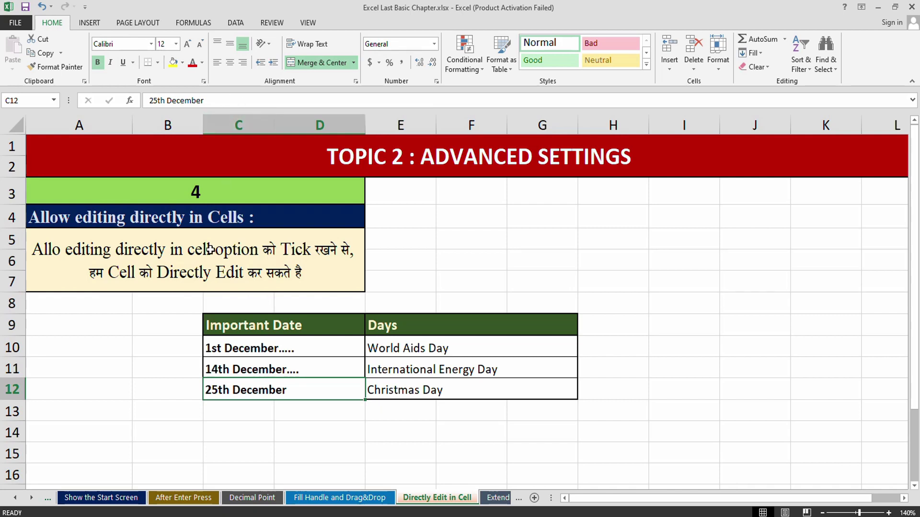
left_click(215, 104)
type(".....")
key("Return")
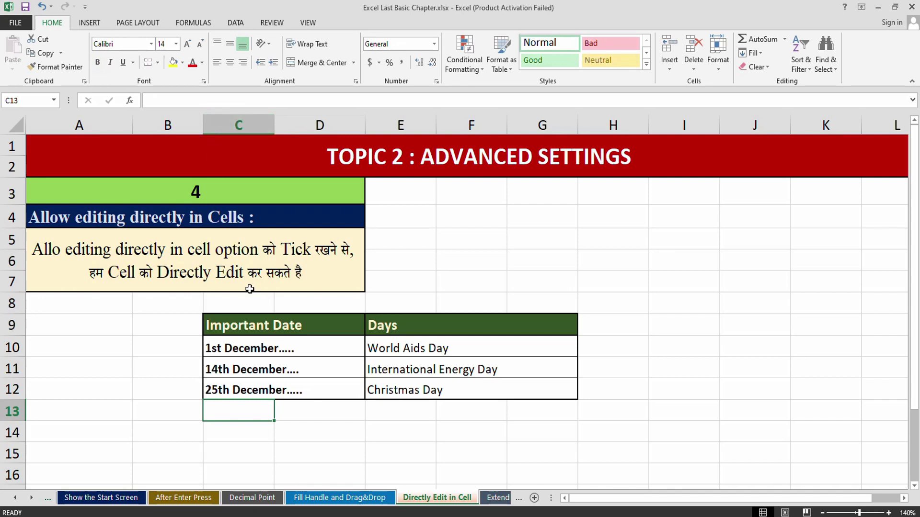
left_click(261, 363)
left_click(17, 24)
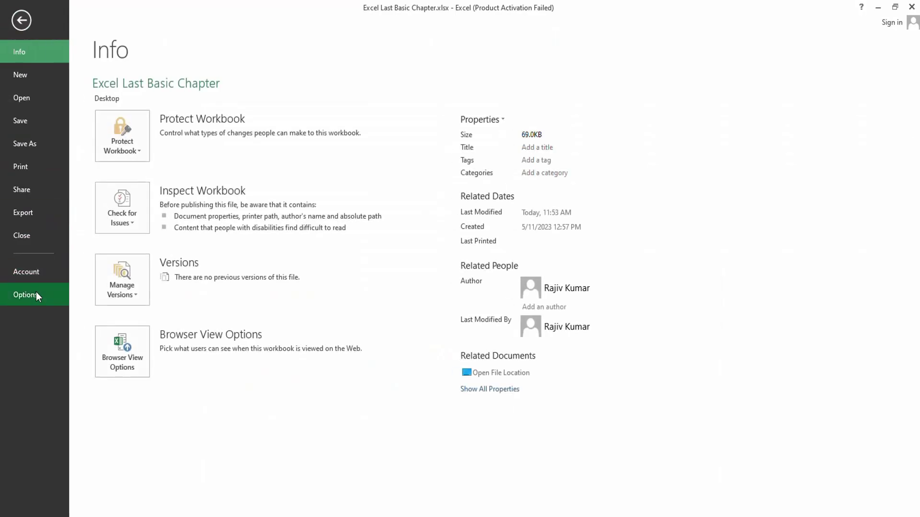
Re-enable Allow editing directly in cells in the Advanced options, then go to the Extend Data Range sheet.
left_click(35, 293)
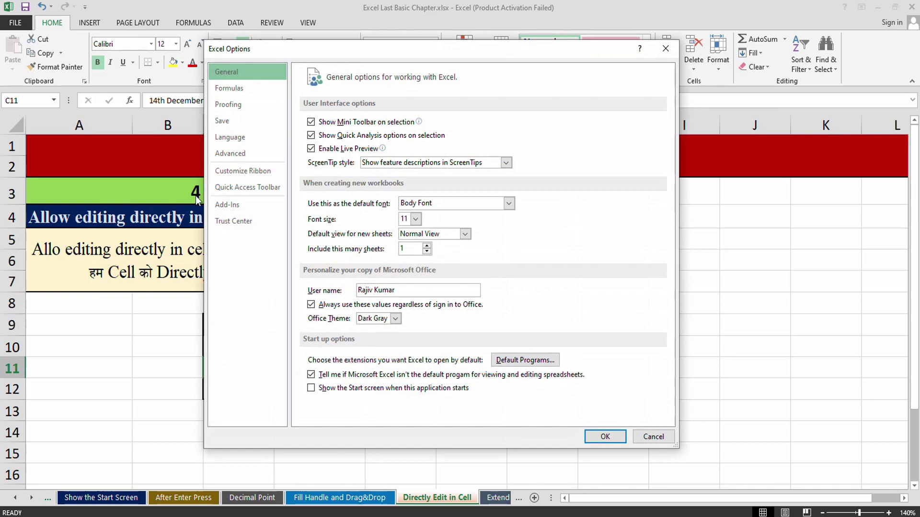
left_click(226, 155)
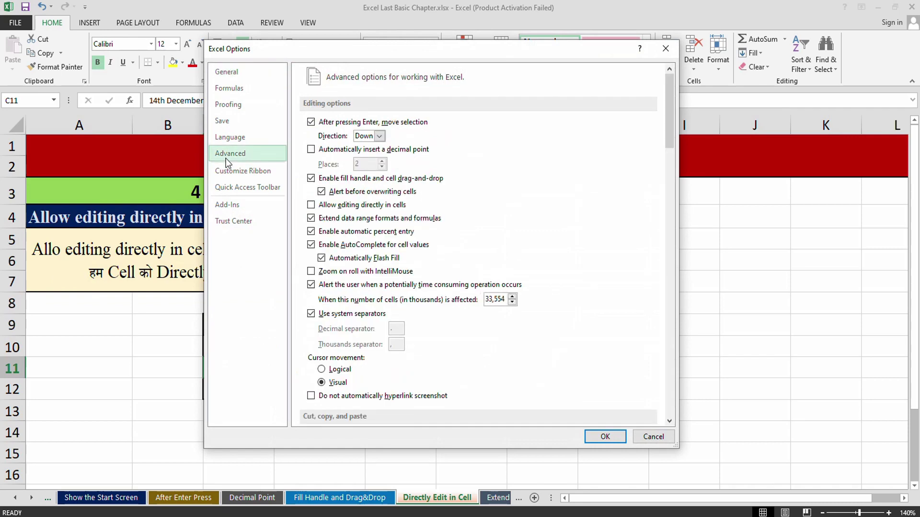
left_click(311, 206)
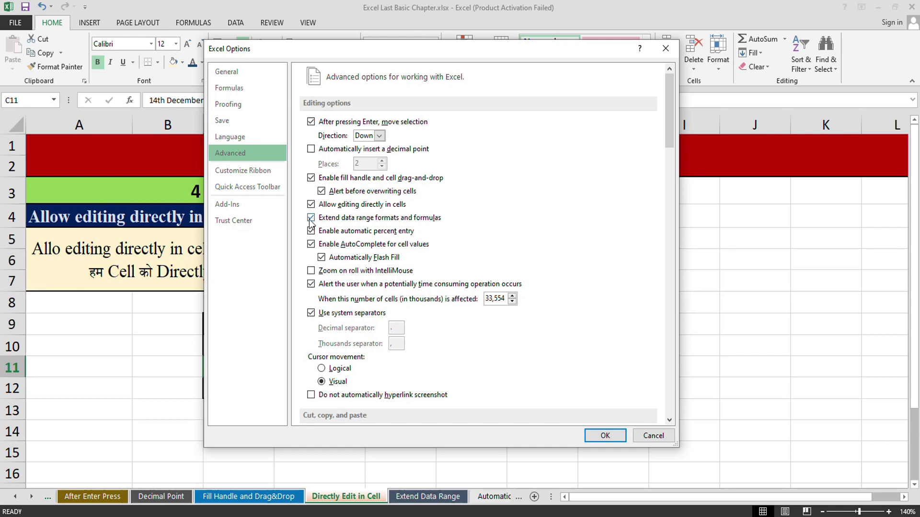
left_click(605, 435)
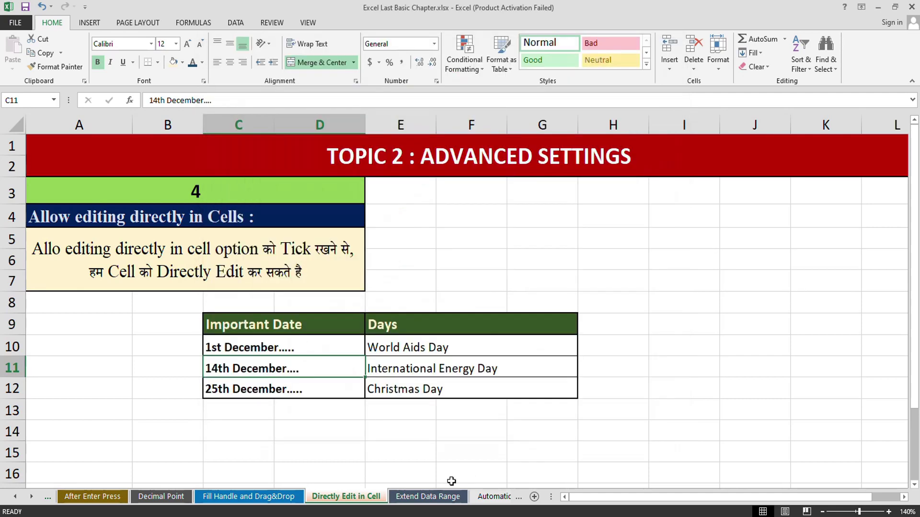
left_click(426, 496)
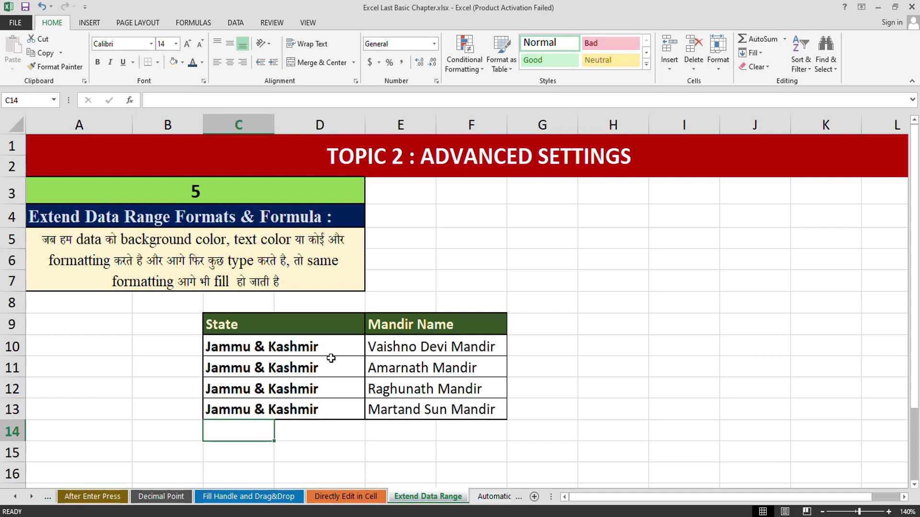
Fill the State/Mandir Name rows tan and enter 'Namaste Class' in C14.
left_click_drag(302, 347, 481, 409)
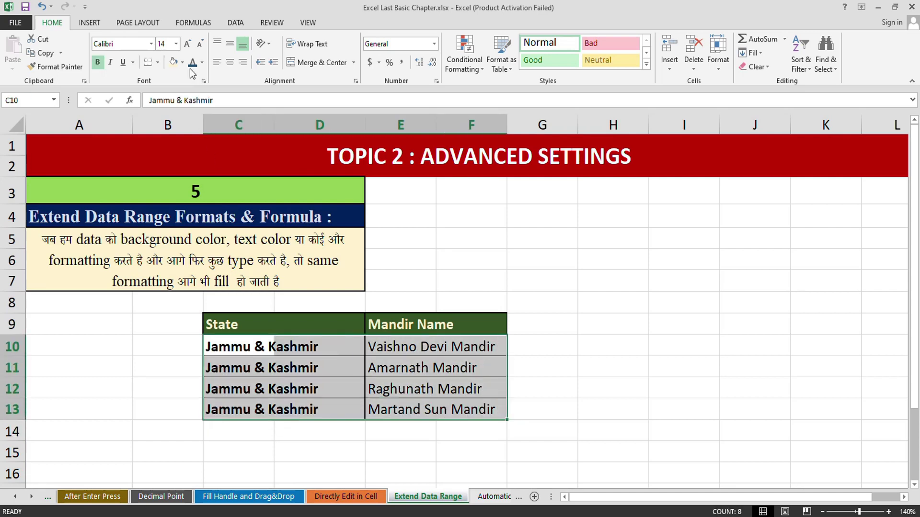
left_click(174, 61)
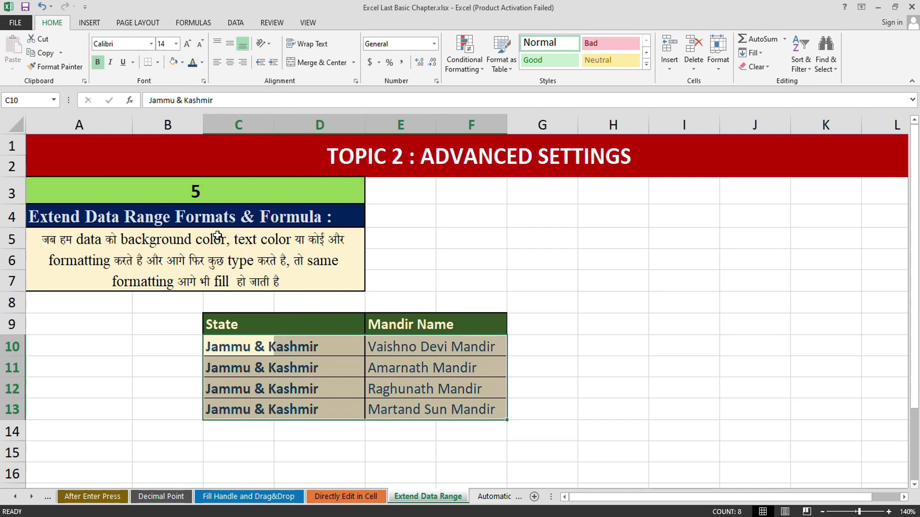
left_click(233, 432)
type("Namaste Cl")
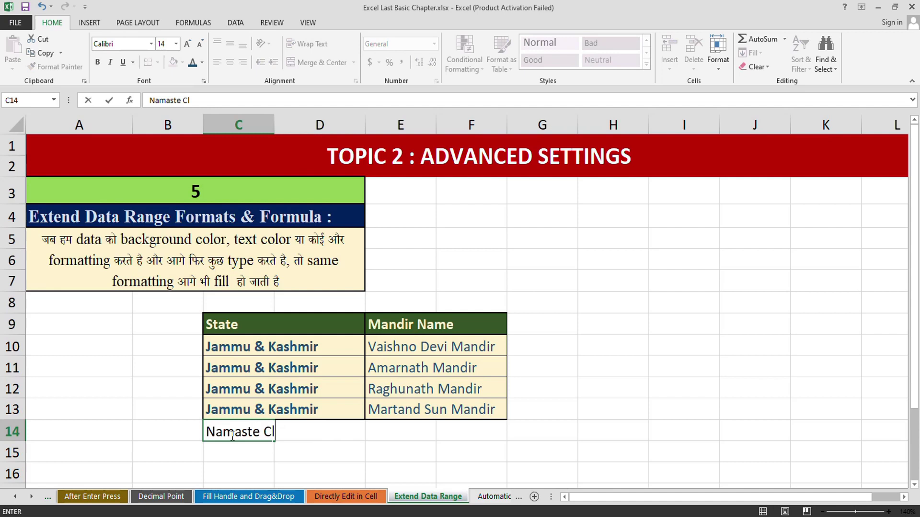
type("ass")
key("Return")
left_click(232, 435)
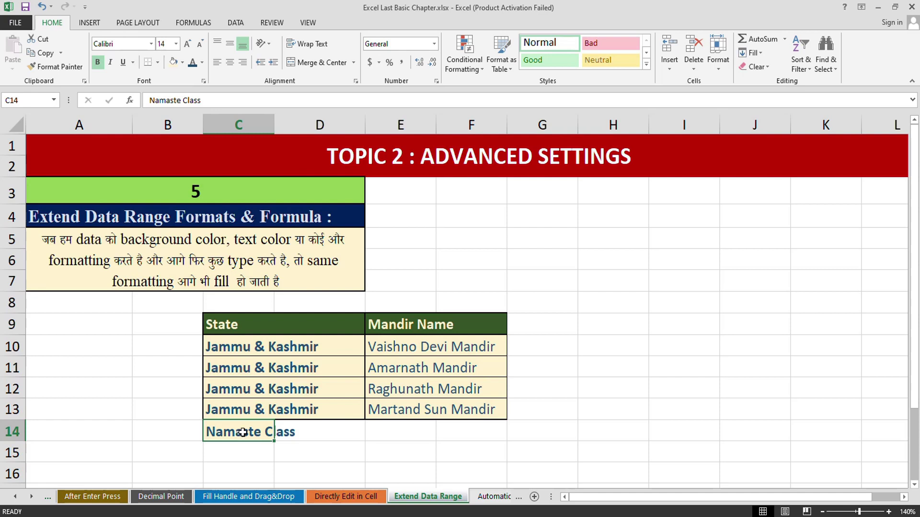
left_click(15, 23)
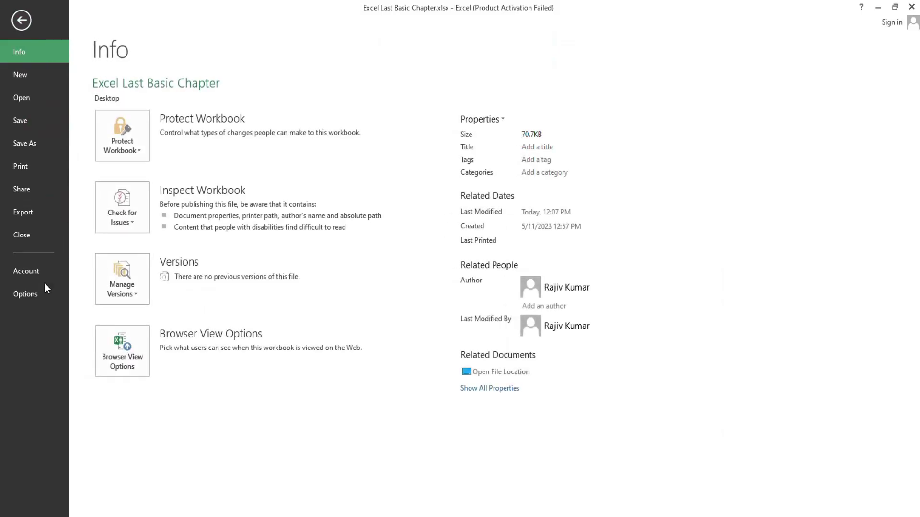
Check 'Extend data range formats and formulas' in the Advanced options and close the dialog.
left_click(43, 292)
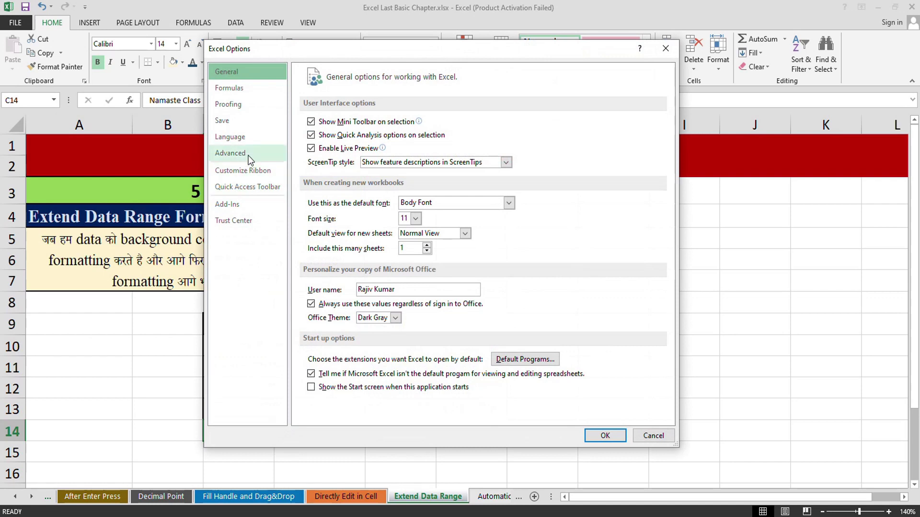
left_click(249, 159)
left_click(312, 219)
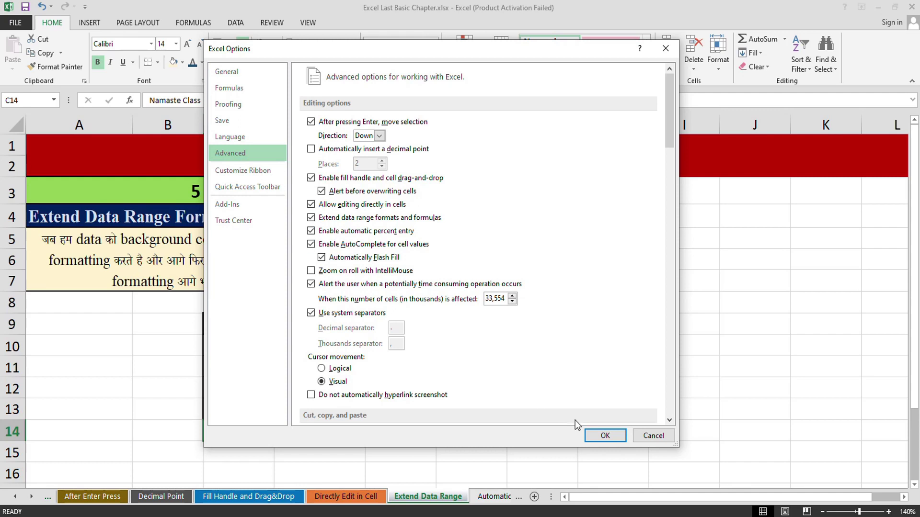
left_click(594, 436)
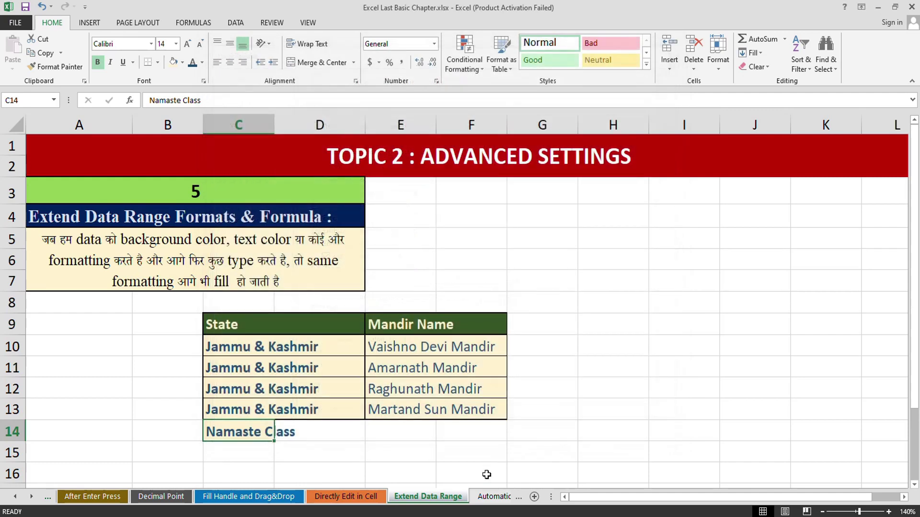
On the Automatic Percentage sheet, enter 0.50 in G10 and apply Percent Style to show 50%.
left_click(490, 496)
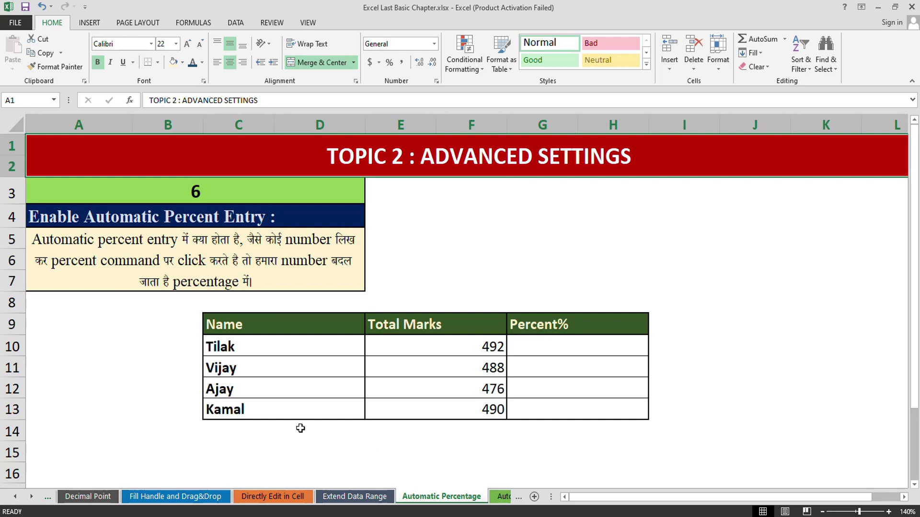
left_click(554, 342)
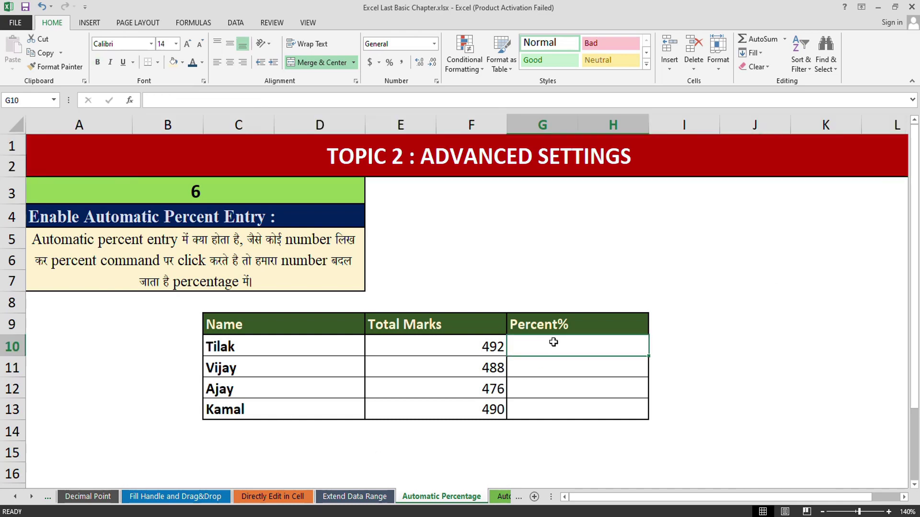
type("0.50")
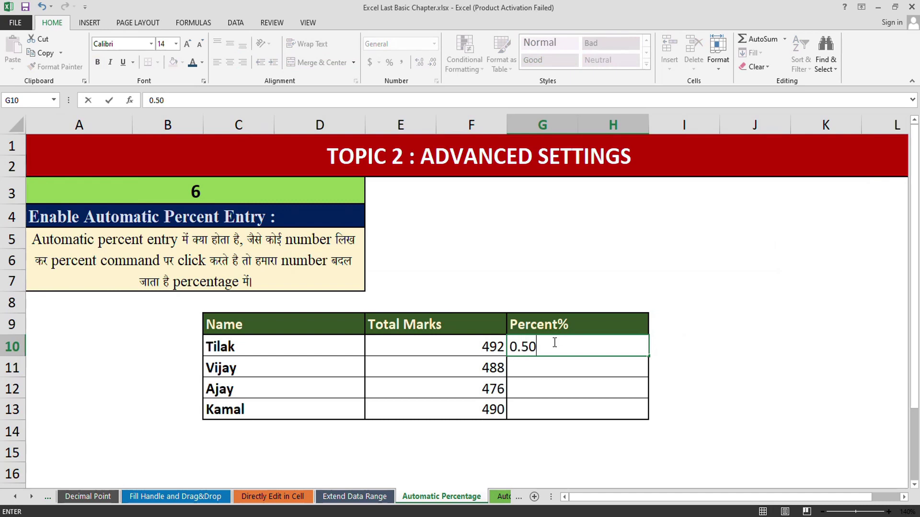
key("Return")
key("Up")
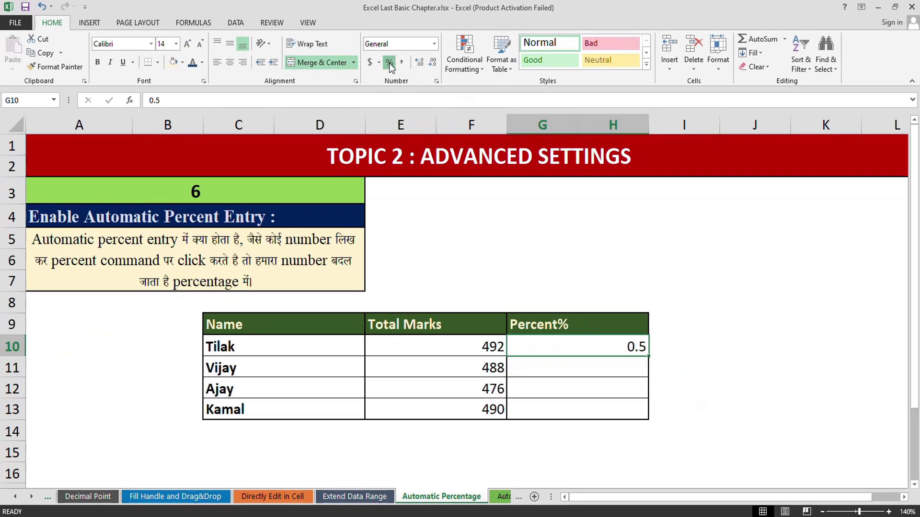
left_click(418, 126)
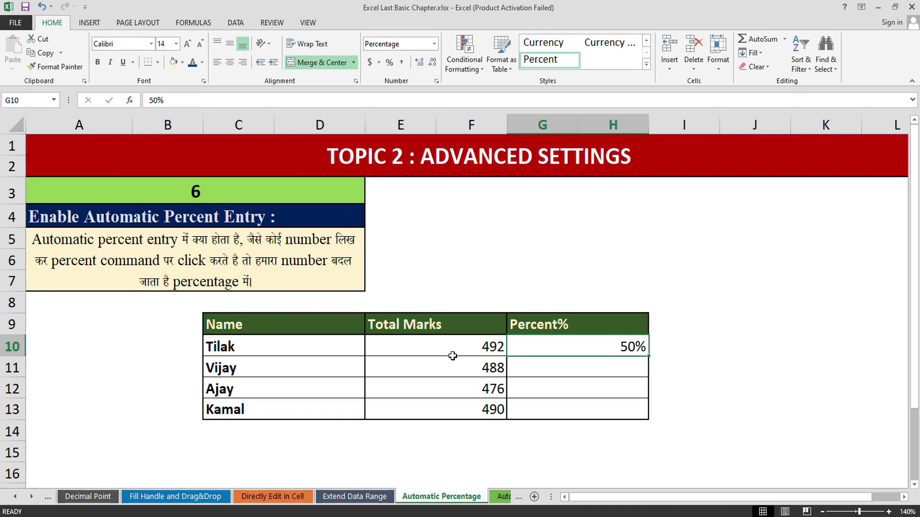
left_click(19, 26)
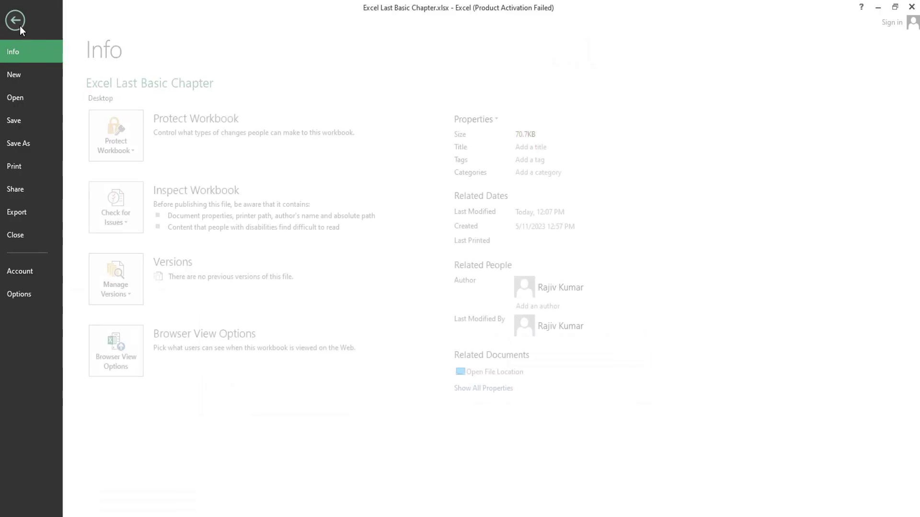
left_click(29, 301)
left_click(230, 153)
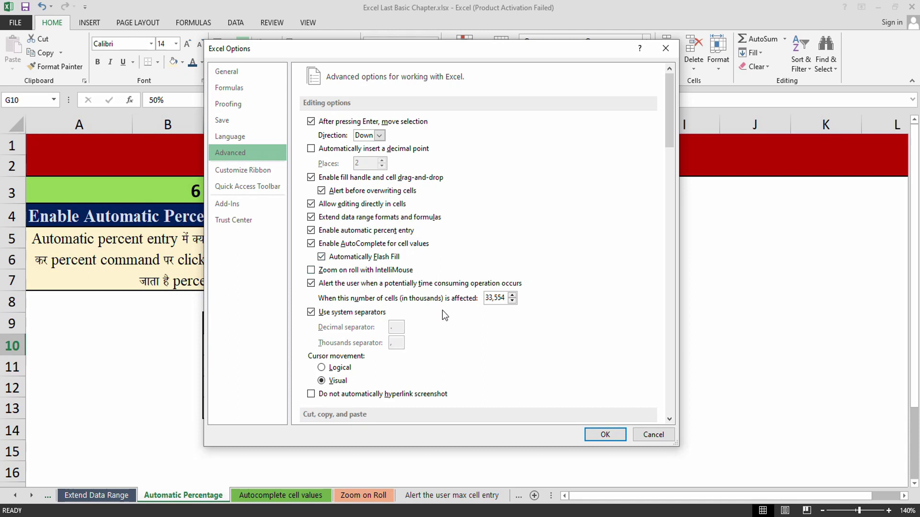
left_click(617, 435)
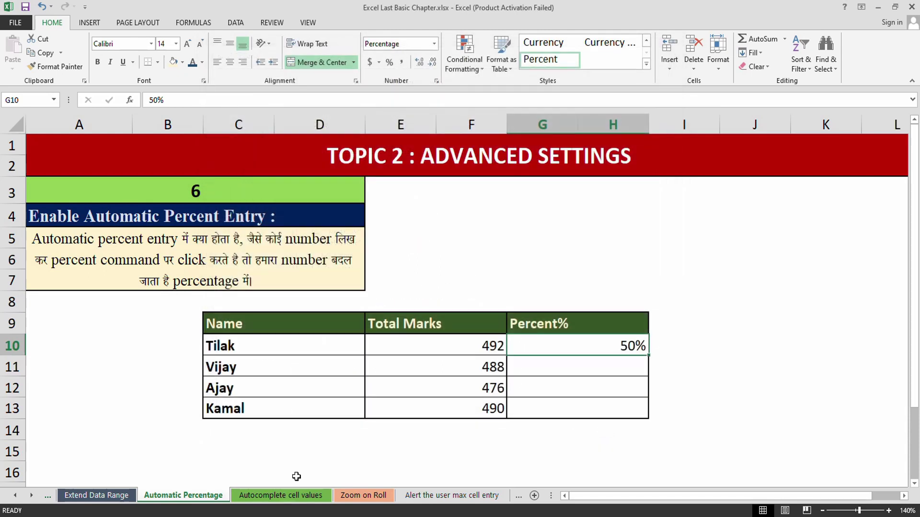
left_click(259, 498)
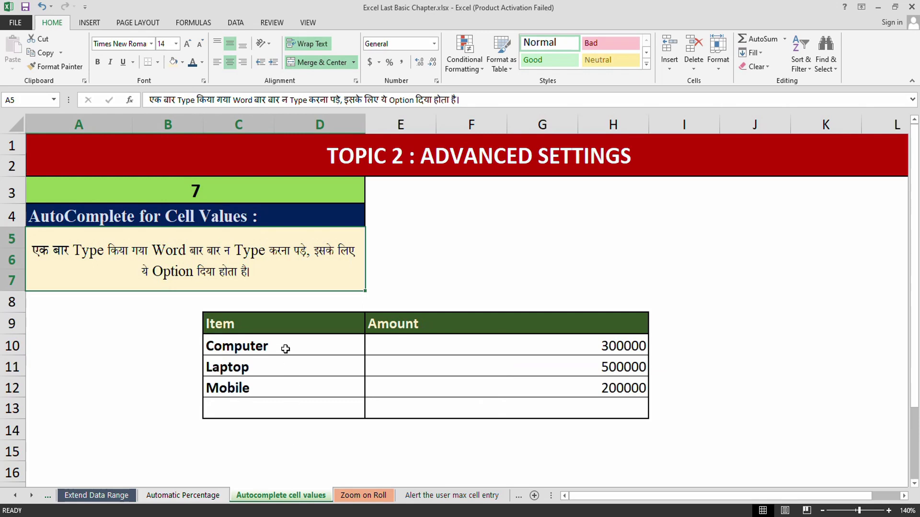
Type C in C13 and accept AutoComplete's 'Computer' suggestion.
left_click_drag(283, 345, 282, 387)
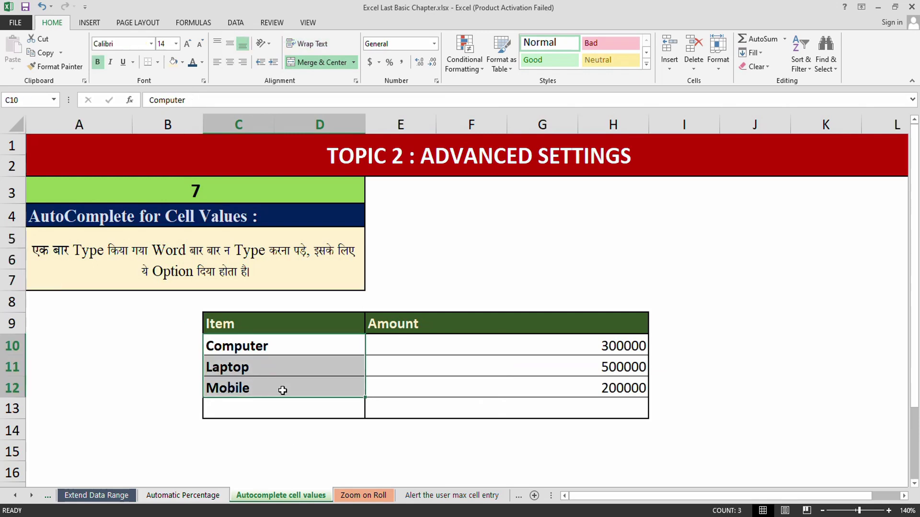
left_click(284, 410)
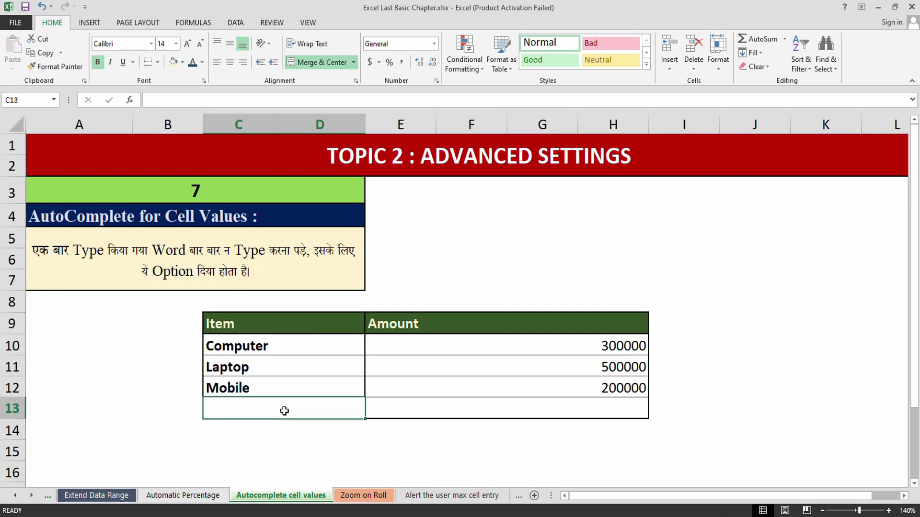
type("Co")
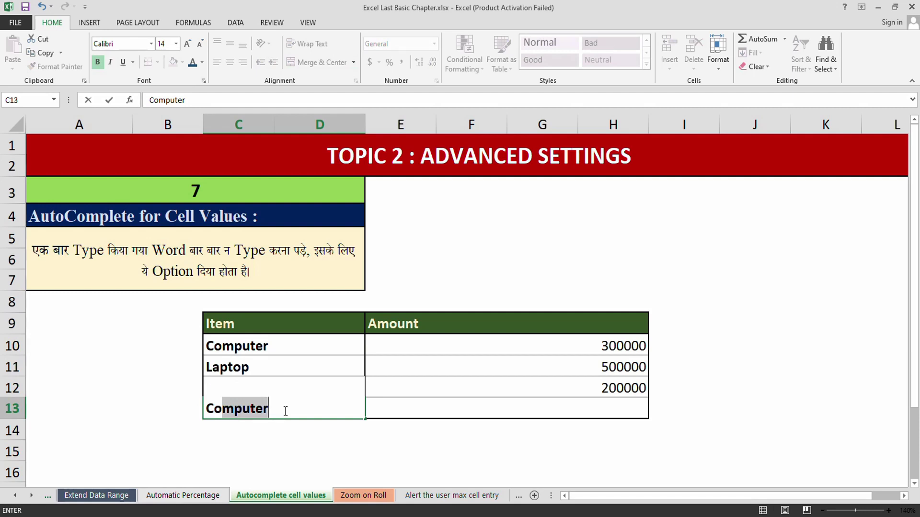
key("Return")
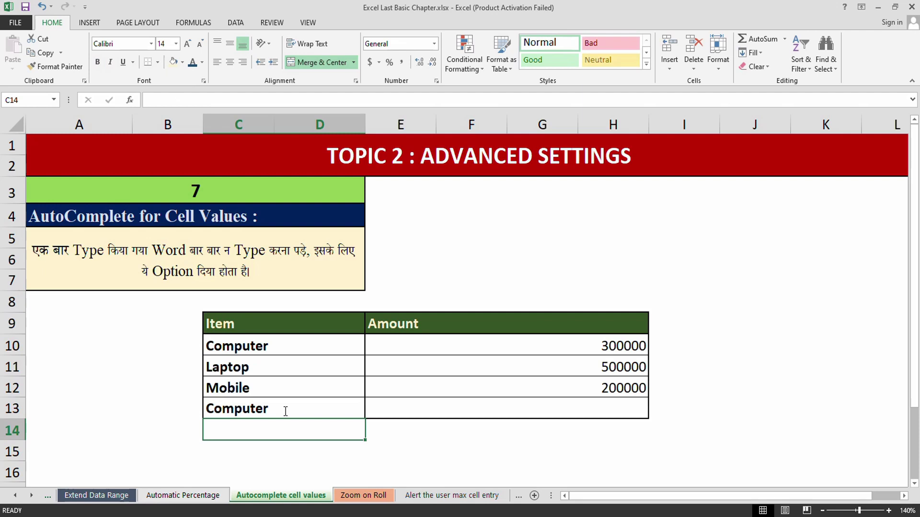
left_click(285, 410)
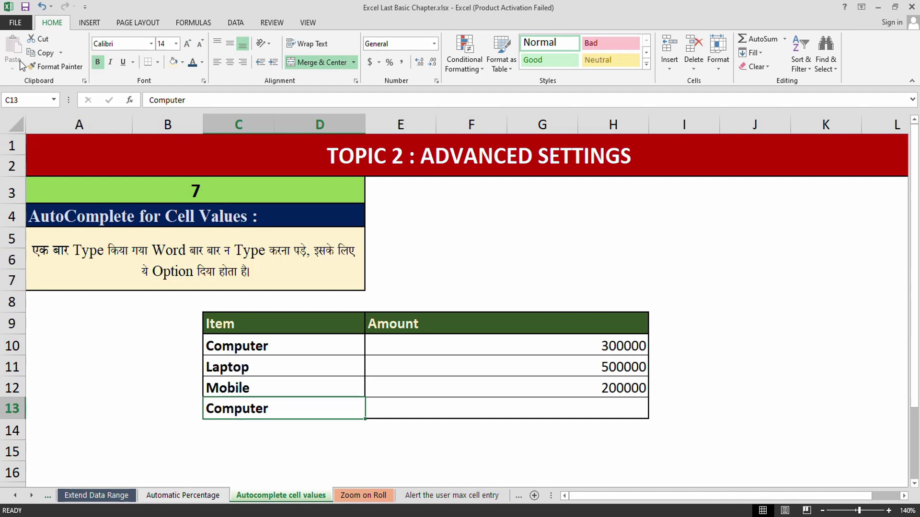
left_click(18, 26)
Uncheck Enable AutoComplete for cell values in the Advanced options.
left_click(44, 294)
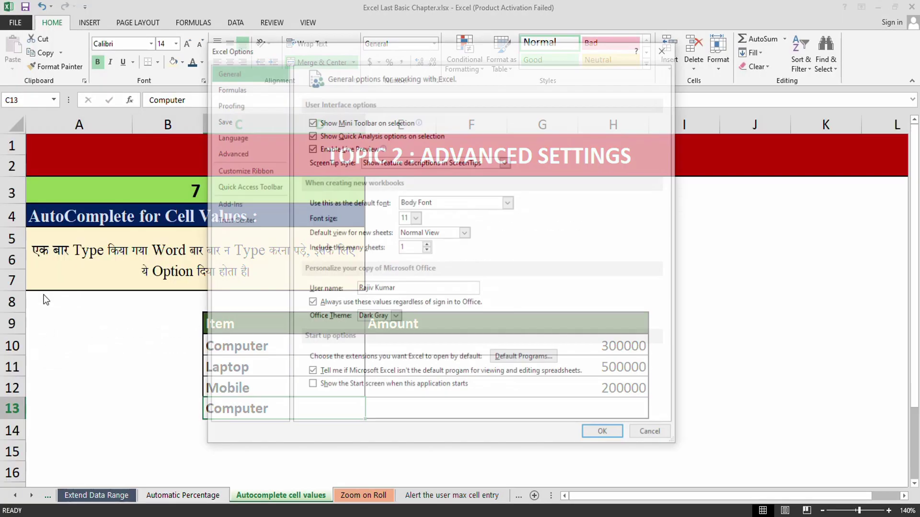
left_click(229, 152)
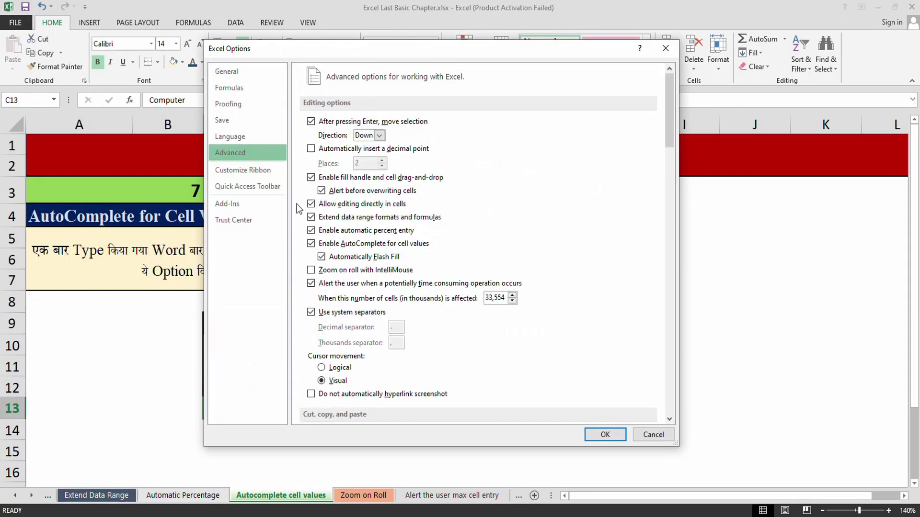
left_click(311, 244)
left_click(605, 434)
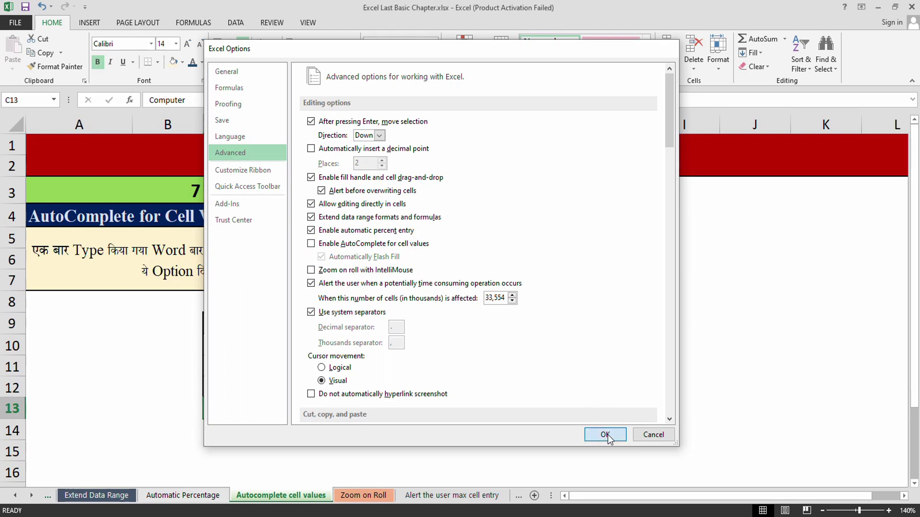
Type 'Computer' out in full into C14.
left_click(284, 432)
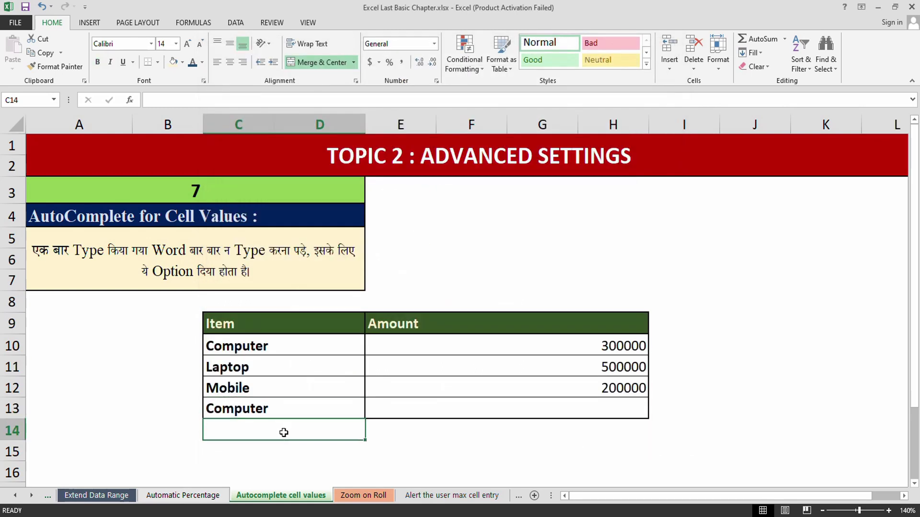
type("Com")
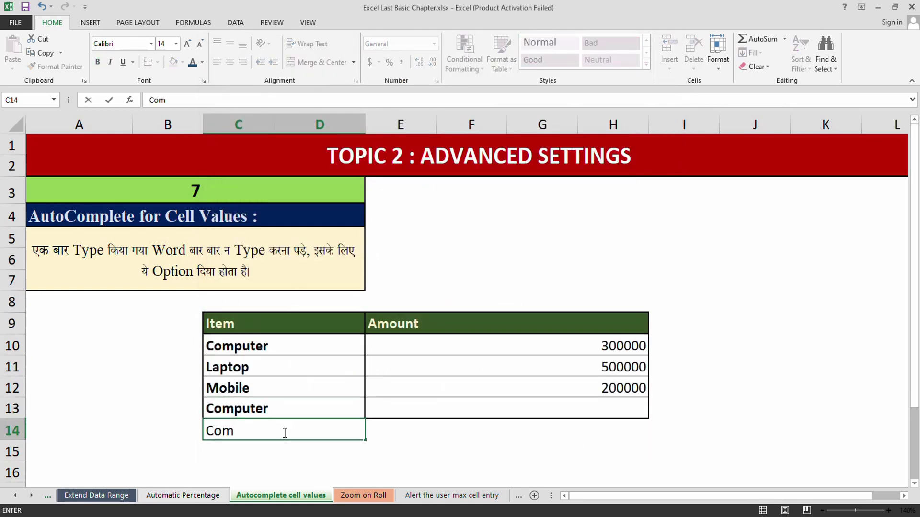
type("puter")
key("Return")
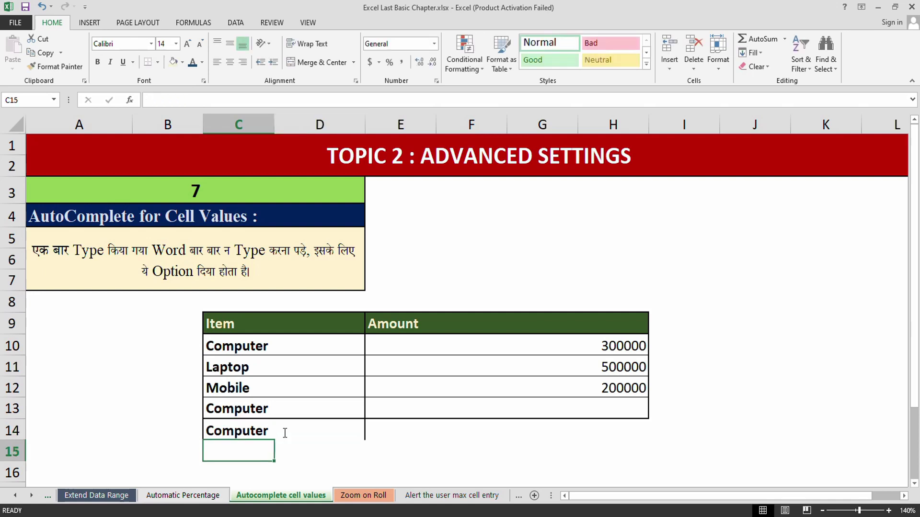
left_click(15, 23)
Enable AutoComplete, automatic Flash Fill and Zoom on roll with IntelliMouse, then open the Zoom on Roll sheet.
left_click(25, 288)
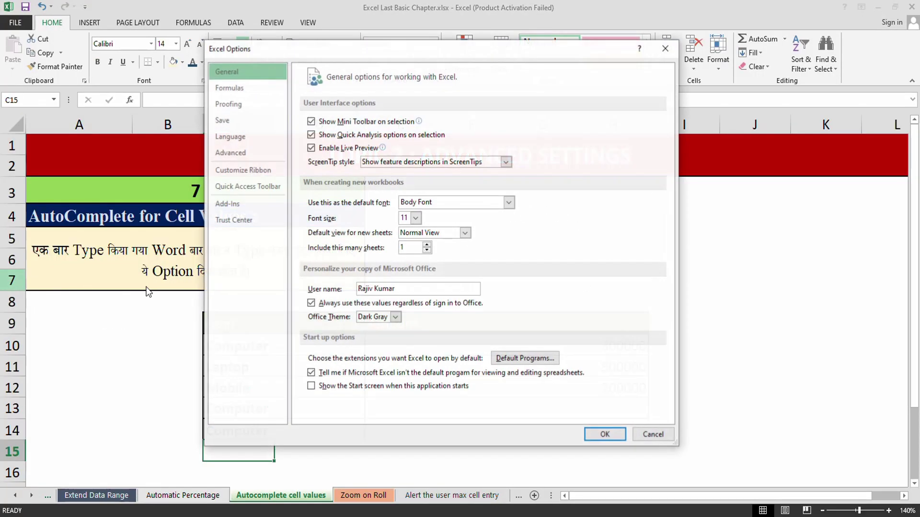
left_click(254, 151)
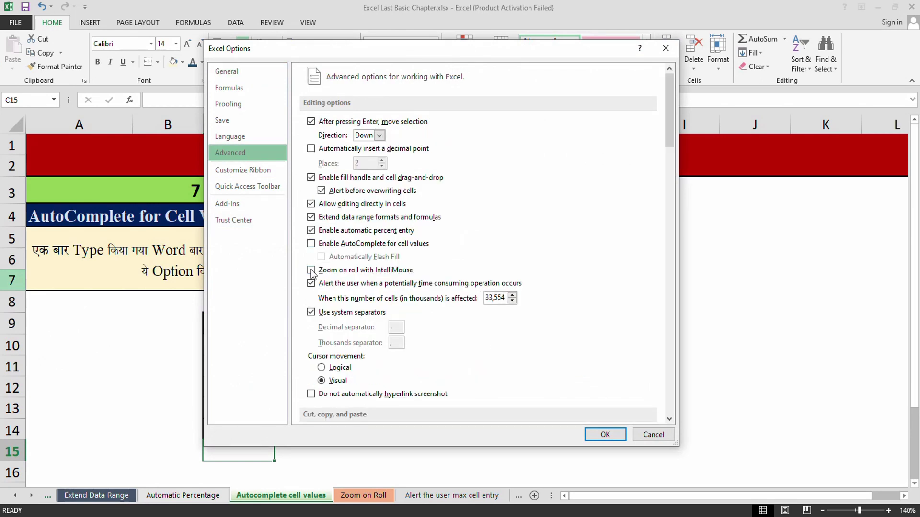
left_click(311, 244)
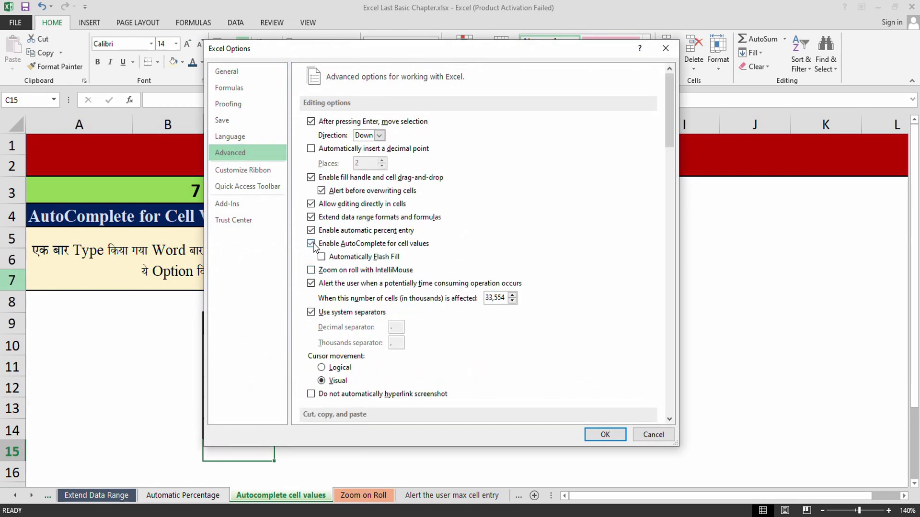
left_click(321, 256)
left_click(310, 270)
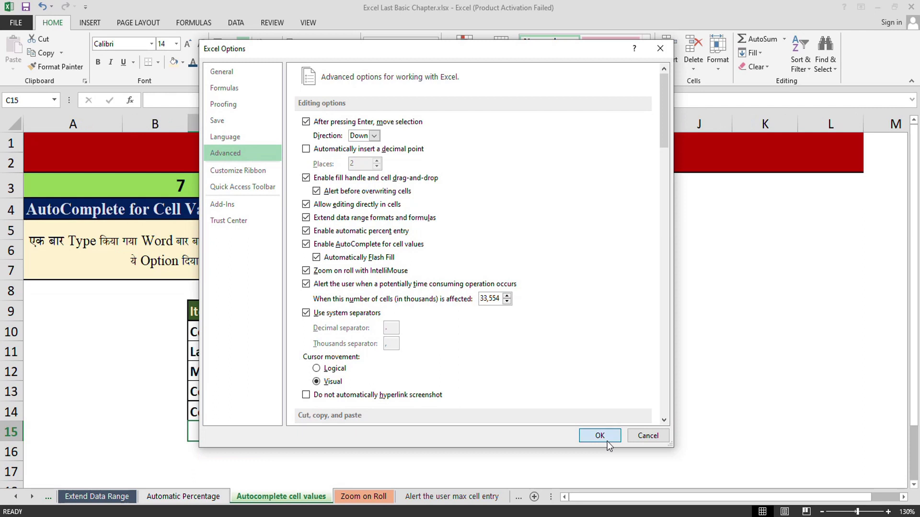
left_click(606, 435)
scroll(599, 438, "down", 1)
left_click(363, 505)
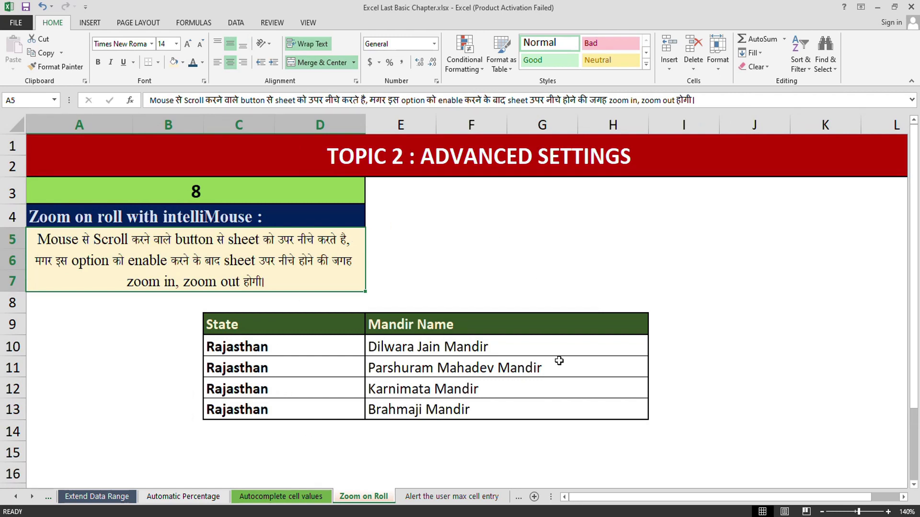
Roll the mouse wheel up and down to test zooming on the Zoom on Roll sheet.
scroll(559, 361, "up", 1)
scroll(559, 360, "down", 1)
scroll(559, 361, "up", 1)
scroll(559, 361, "up", 1)
scroll(559, 361, "down", 1)
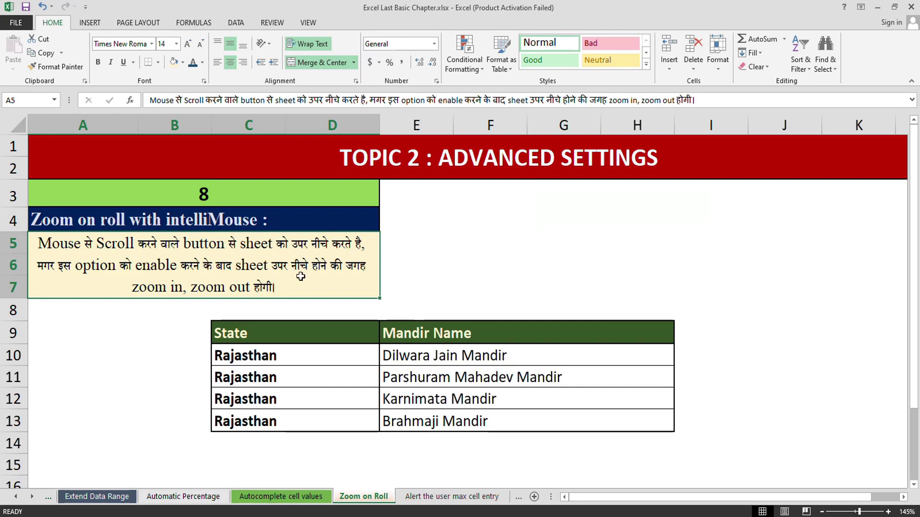
Turn off Zoom on roll with IntelliMouse, then move to the Alert the user max cell entry sheet.
left_click(18, 32)
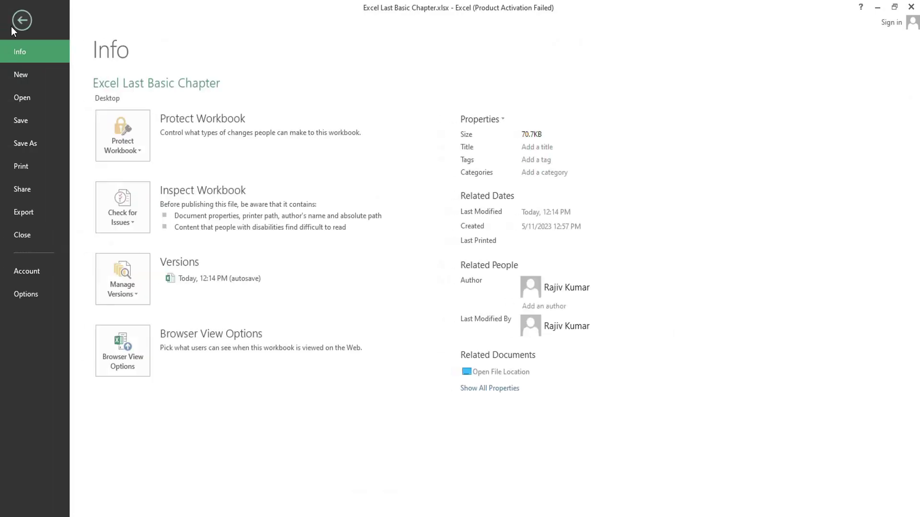
left_click(27, 295)
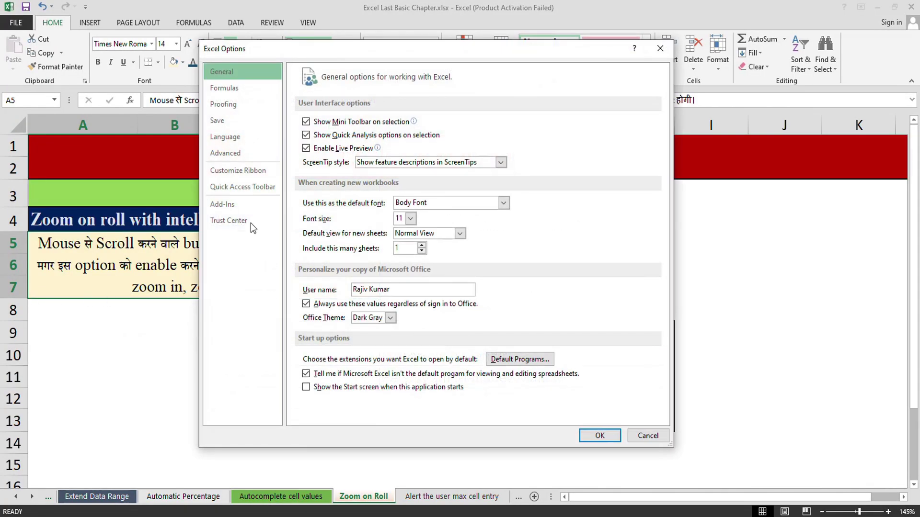
left_click(256, 157)
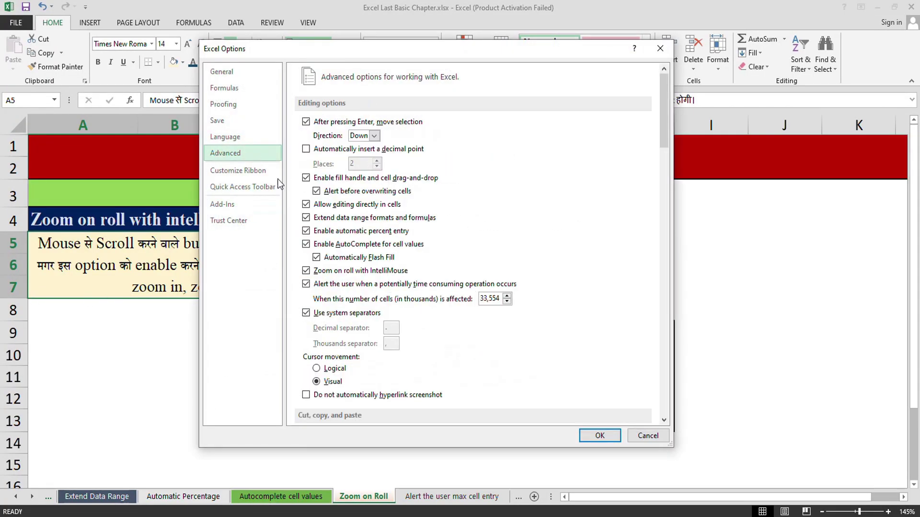
left_click(307, 276)
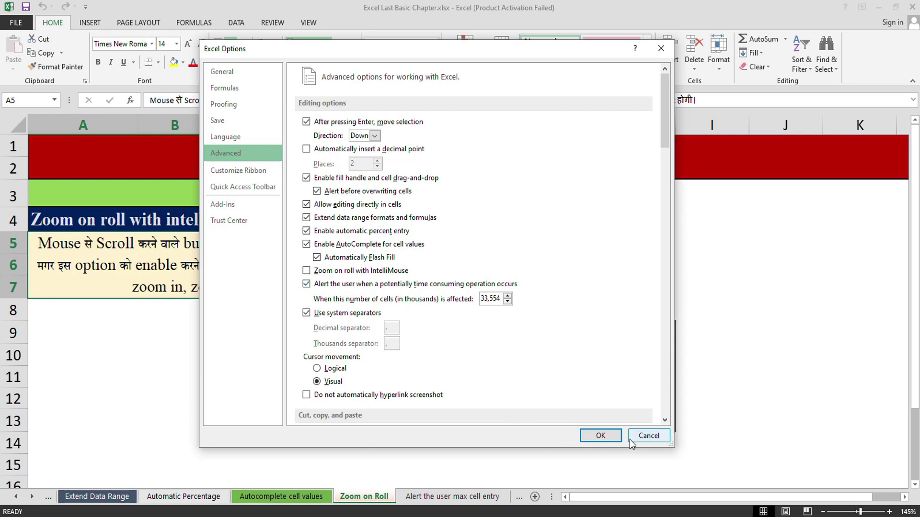
left_click(601, 435)
left_click(558, 240)
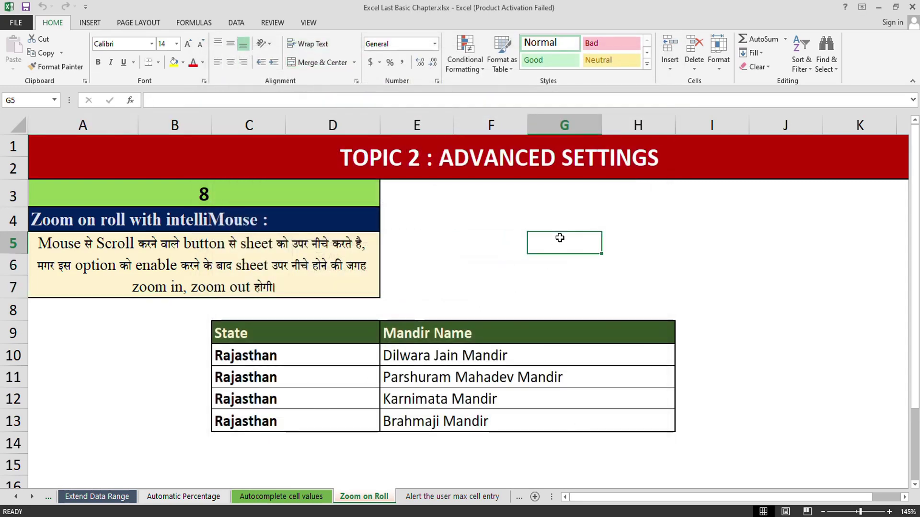
key("ctrl+Page_Down")
Fill the whole sheet with 'hi' to trigger the large-operation warning, then cancel the entry.
left_click(570, 225)
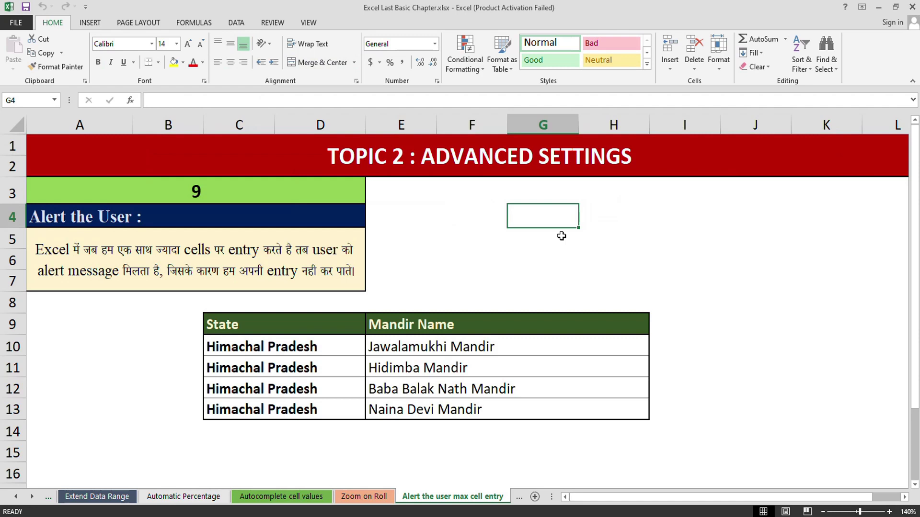
key("ctrl+a")
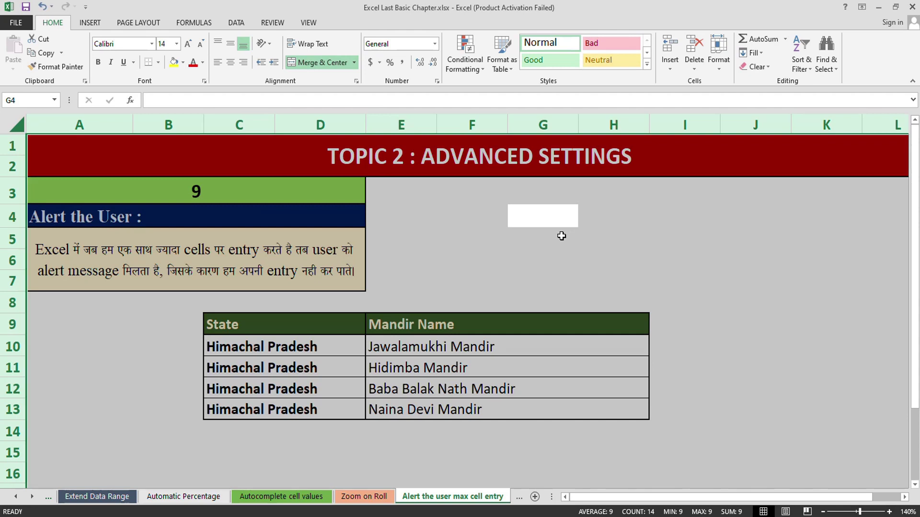
type("hi")
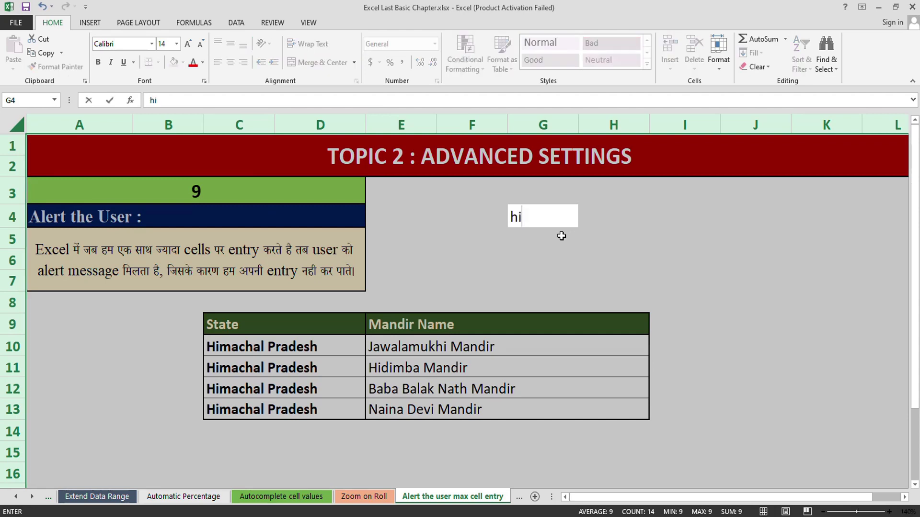
key("ctrl+Return")
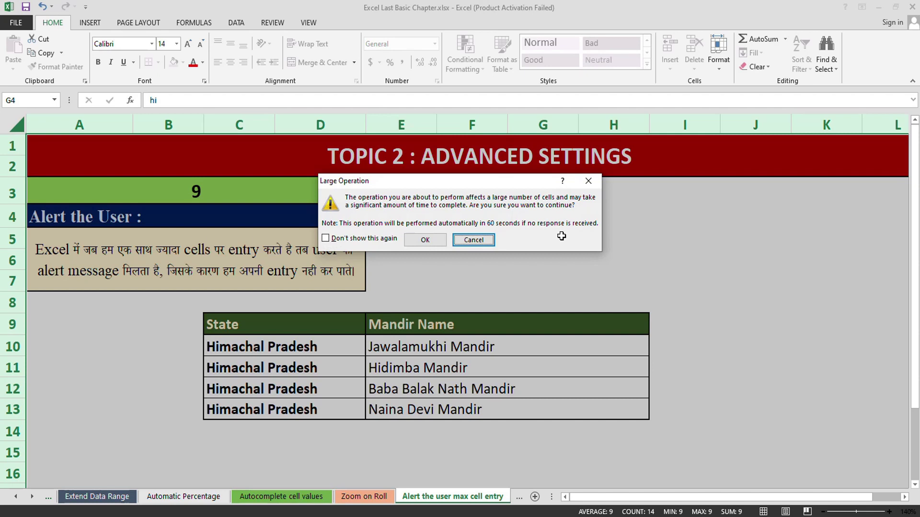
key("Escape")
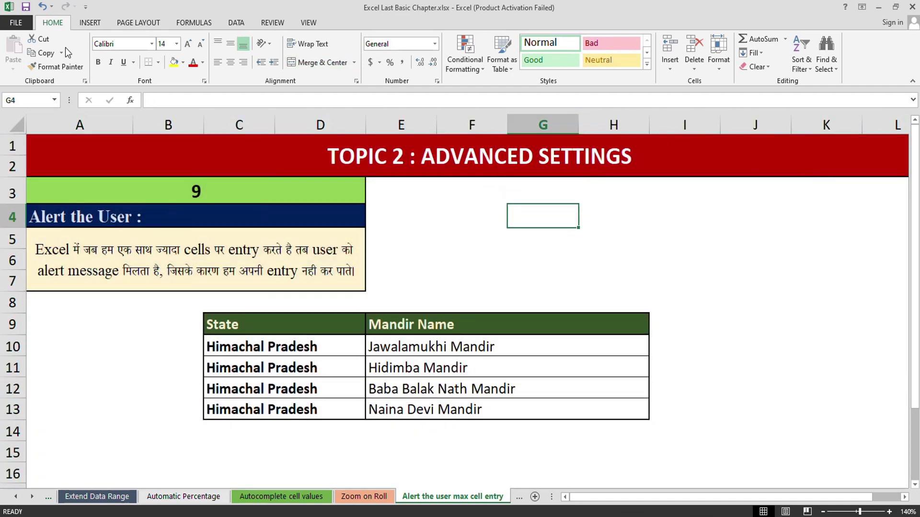
Review the Advanced options, leaving the large-operation alert at 33,554 thousand cells.
left_click(16, 24)
left_click(37, 292)
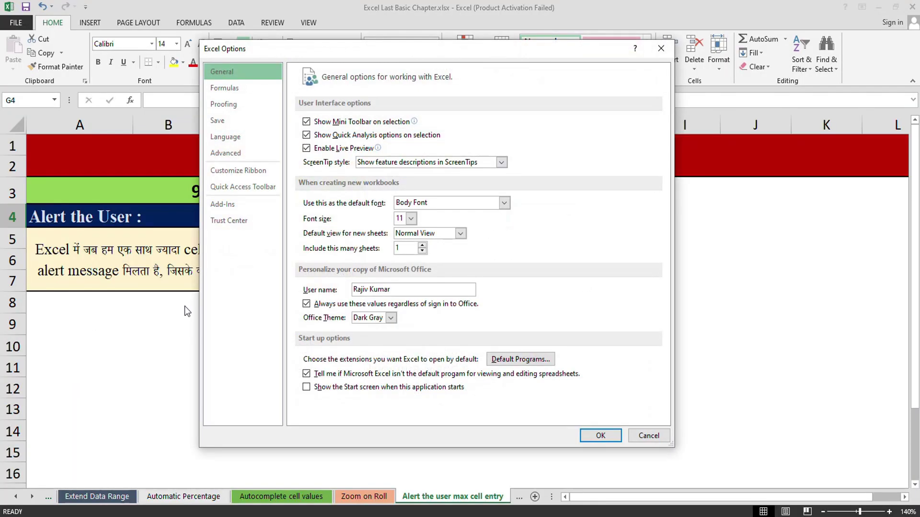
left_click(236, 153)
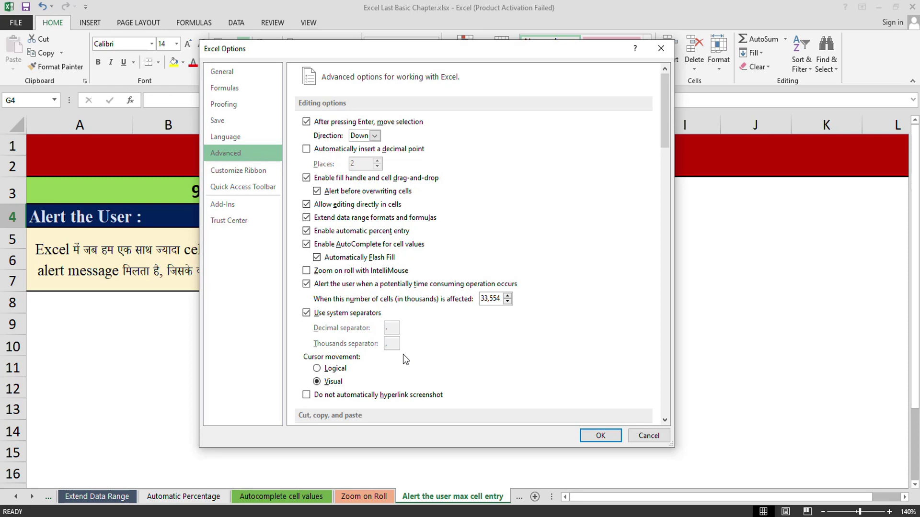
left_click(598, 436)
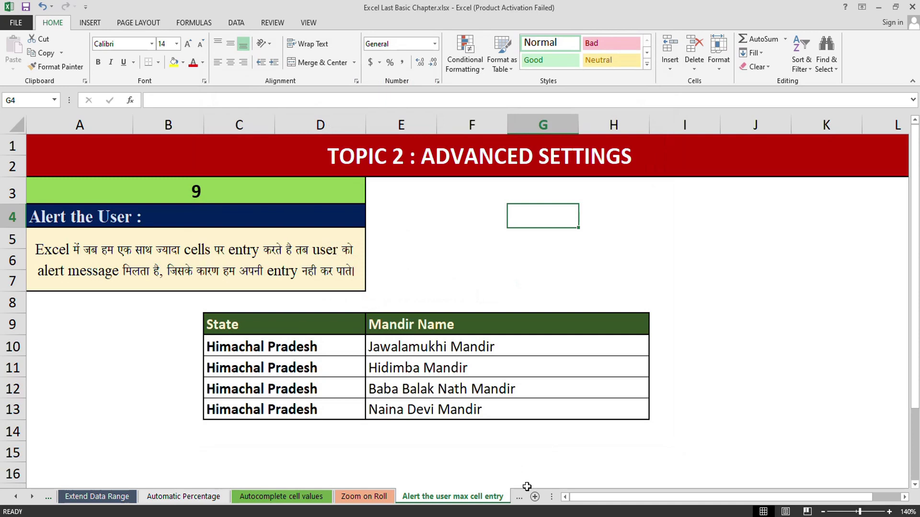
Enter 10000 into cell F6 of the System Separator sheet.
key("ctrl+Page_Down")
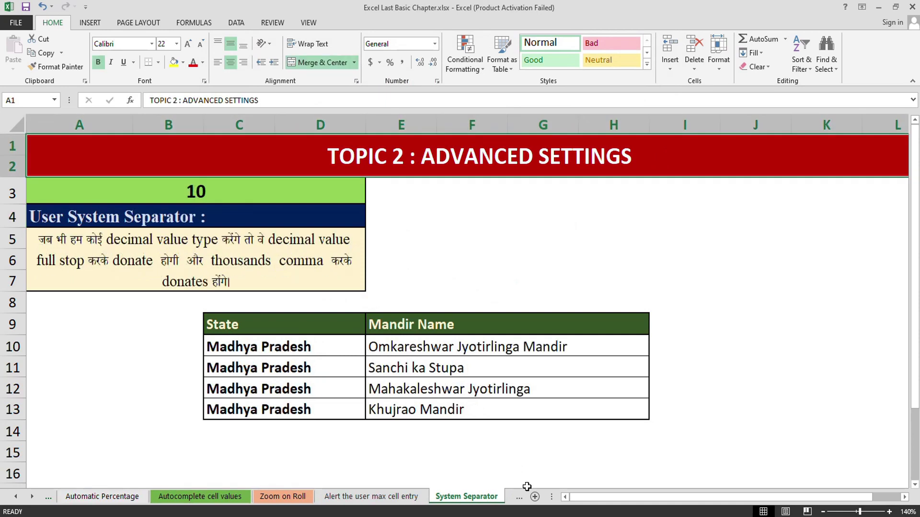
key("Right")
key("Left")
key("Down")
key("Left")
key("Left")
key("Left")
key("Left")
key("Left")
key("Left")
key("Down")
key("Down")
key("Down")
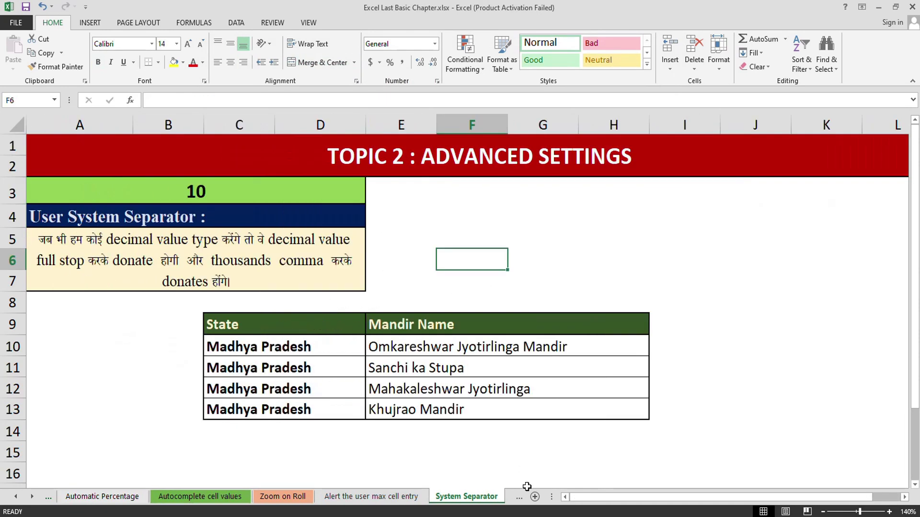
type("10000")
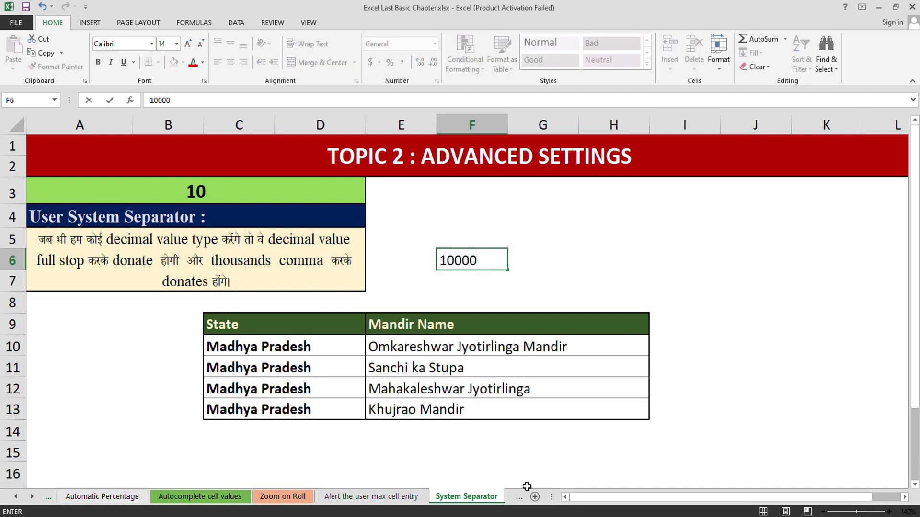
key("ctrl+Return")
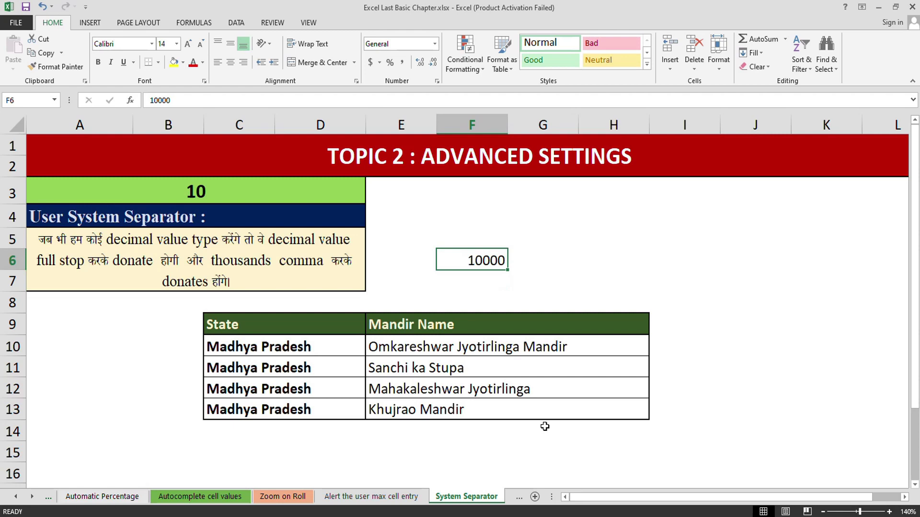
Format F6 to display 10,000.000 with Comma Style and an extra decimal, then open the Info page.
left_click(402, 62)
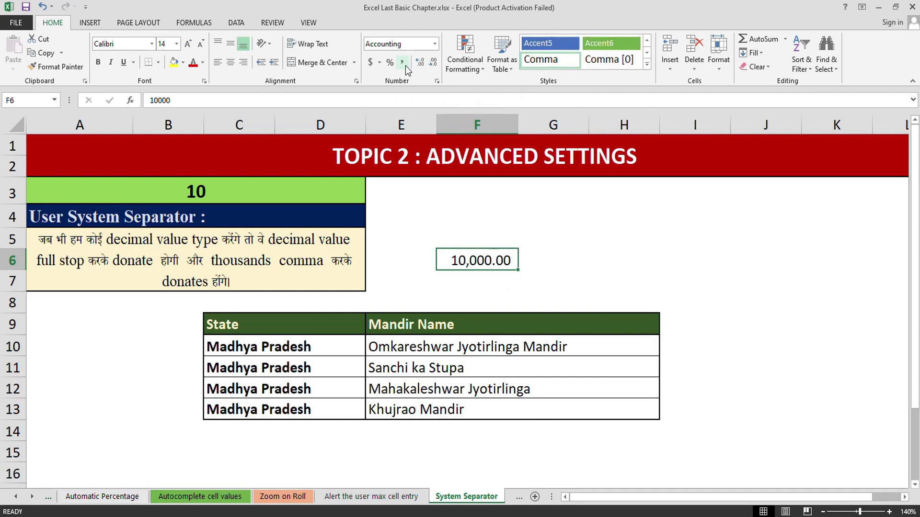
left_click(422, 67)
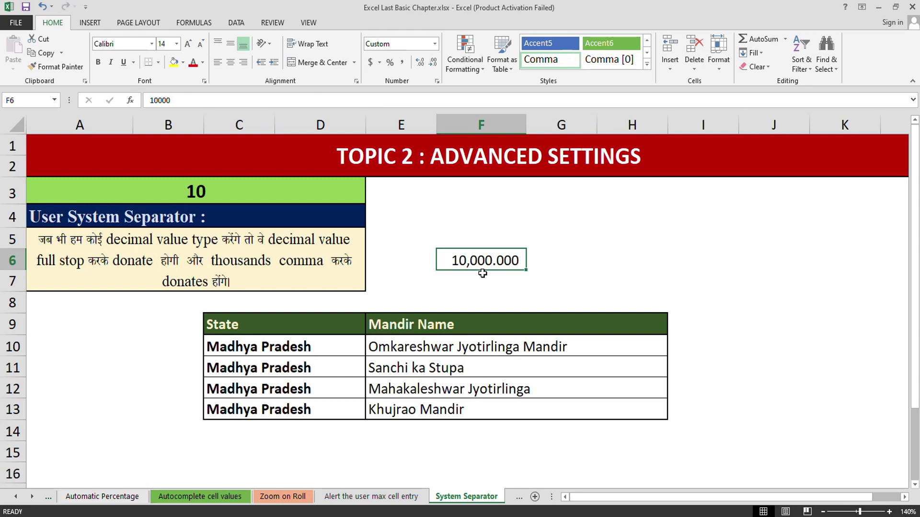
left_click(14, 25)
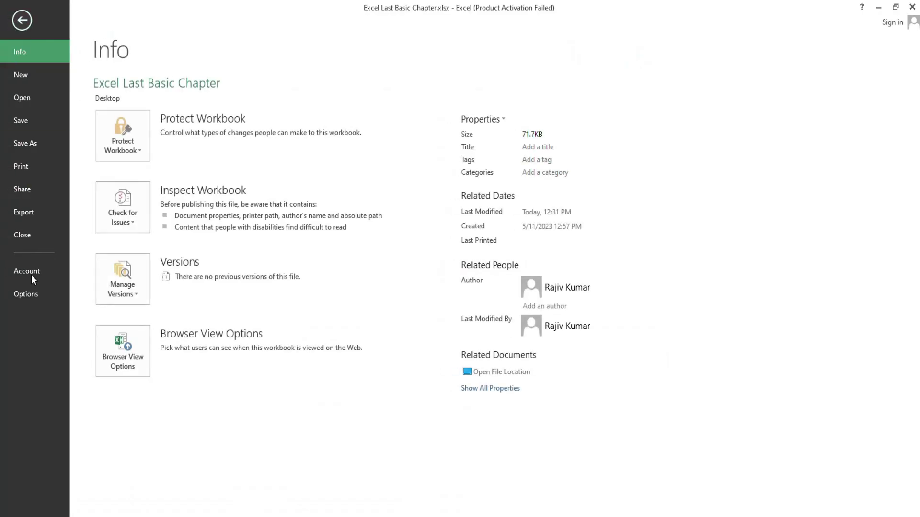
Review the Advanced Cut, copy, and paste settings, leaving Use system separators on.
left_click(33, 294)
left_click(225, 153)
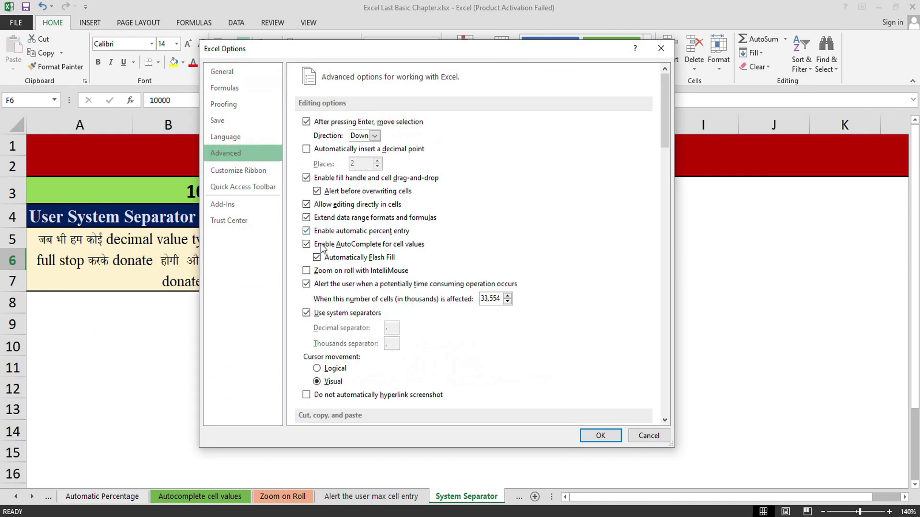
scroll(338, 315, "down", 3)
scroll(337, 316, "down", 5)
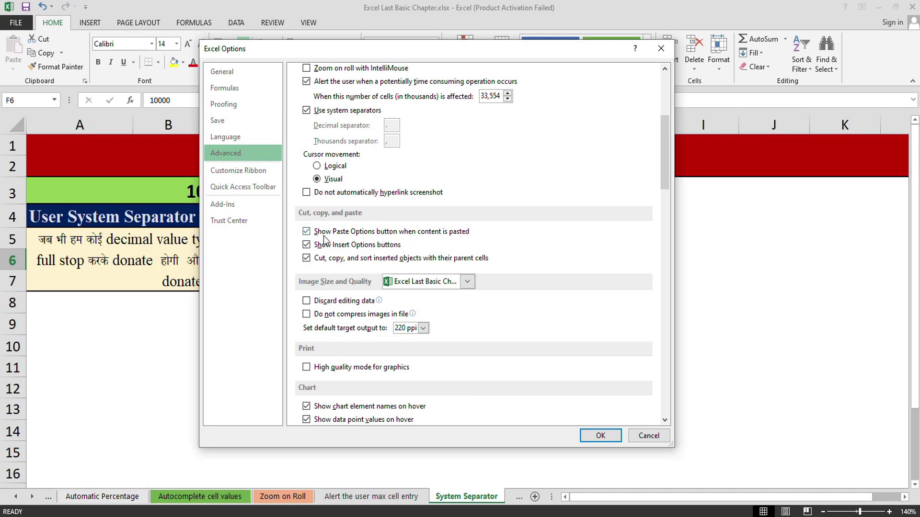
left_click(599, 435)
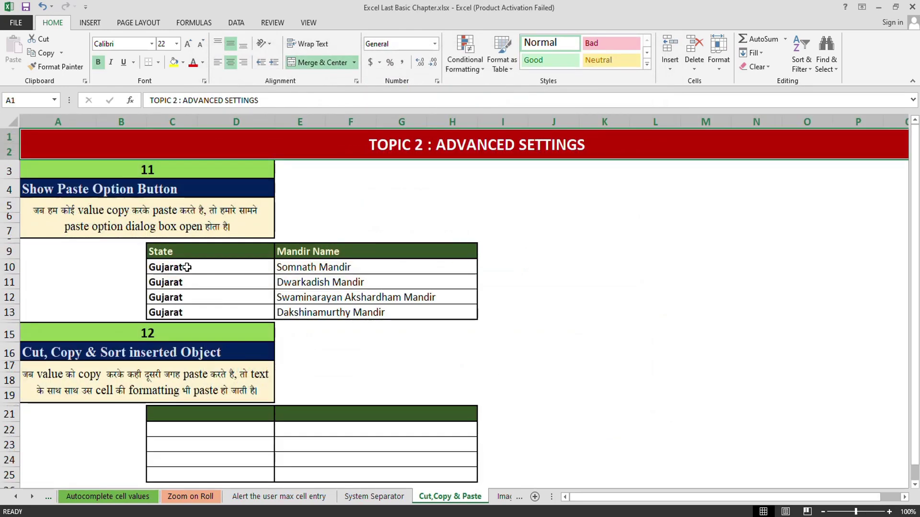
Copy the C9:H13 Gujarat State table to C21 with formatting, then clear the copy marquee.
left_click_drag(183, 250, 337, 313)
key("ctrl+c")
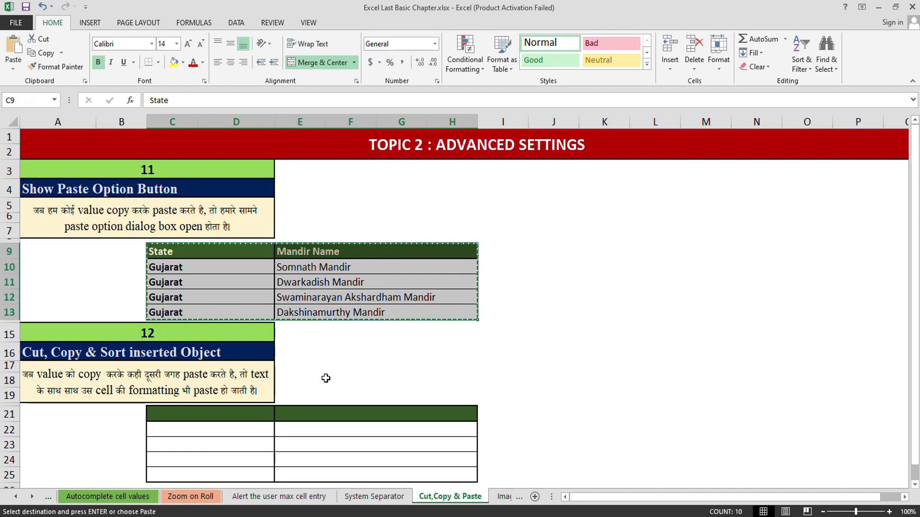
scroll(325, 376, "down", 2)
left_click(204, 319)
key("ctrl+v")
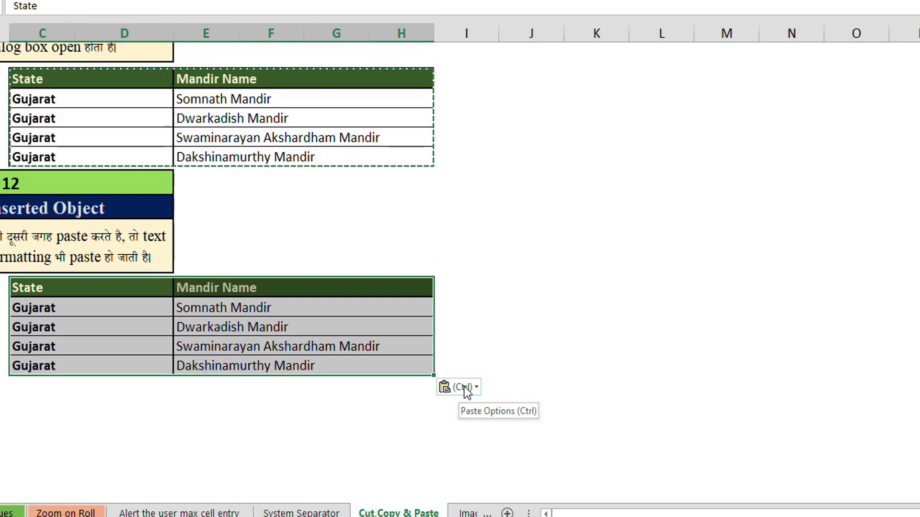
left_click(476, 387)
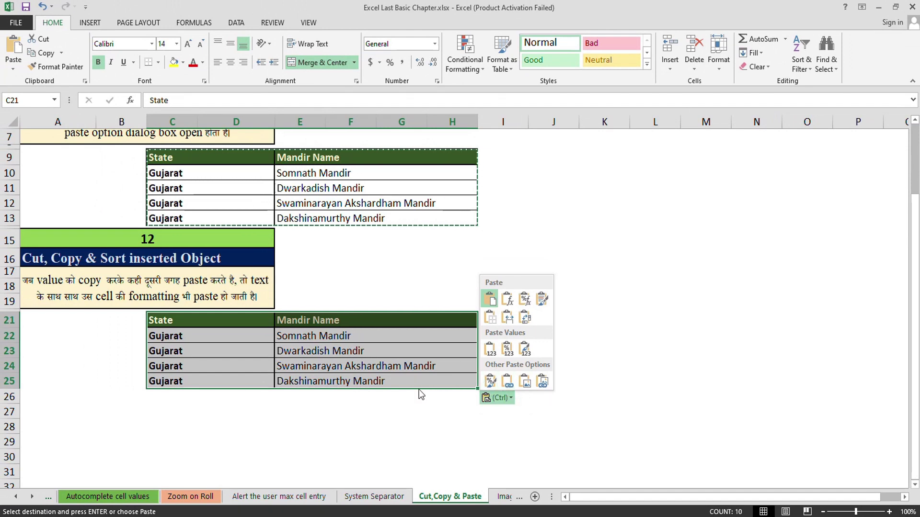
key("Escape")
scroll(171, 250, "up", 2)
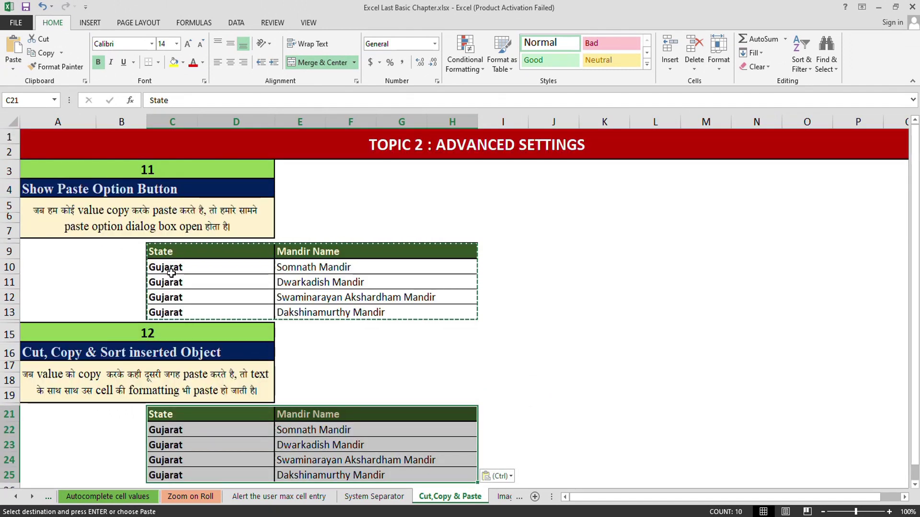
key("Escape")
Check 'Show Insert Options buttons' under Cut, copy, and paste in the Advanced options.
left_click(22, 27)
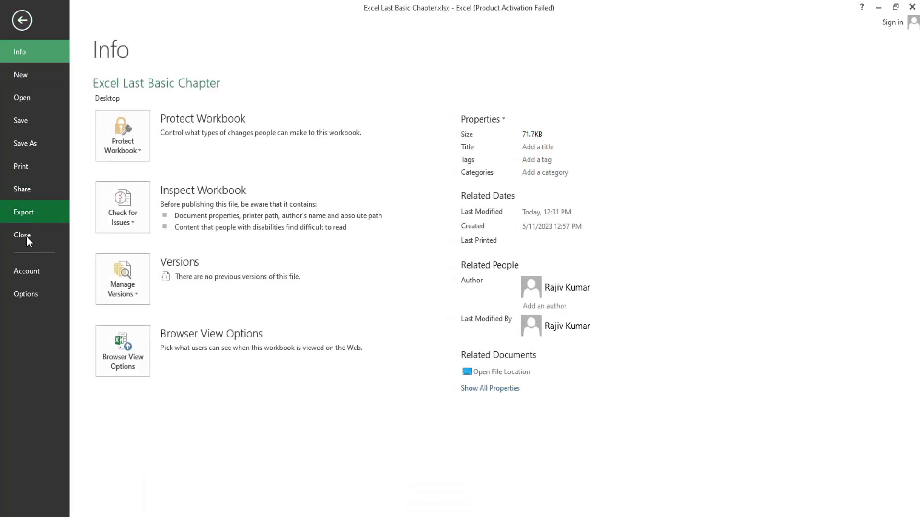
left_click(37, 290)
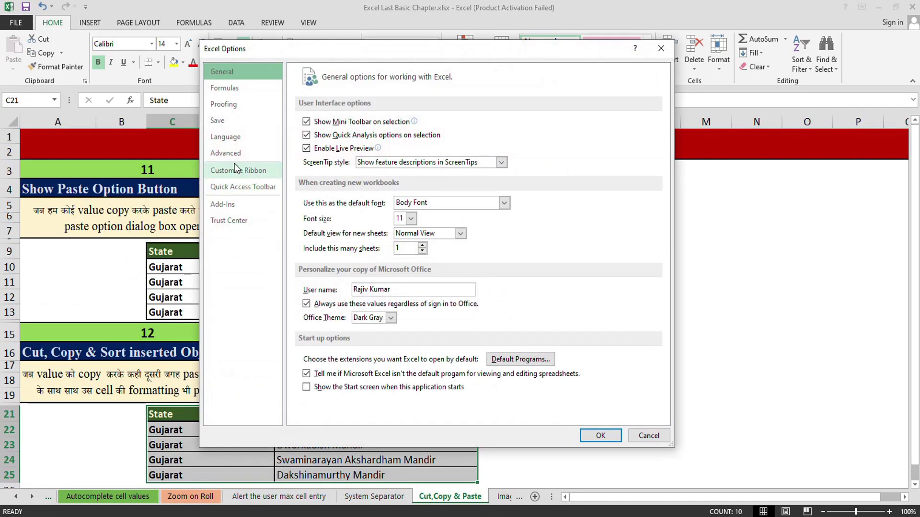
left_click(229, 153)
scroll(352, 371, "down", 3)
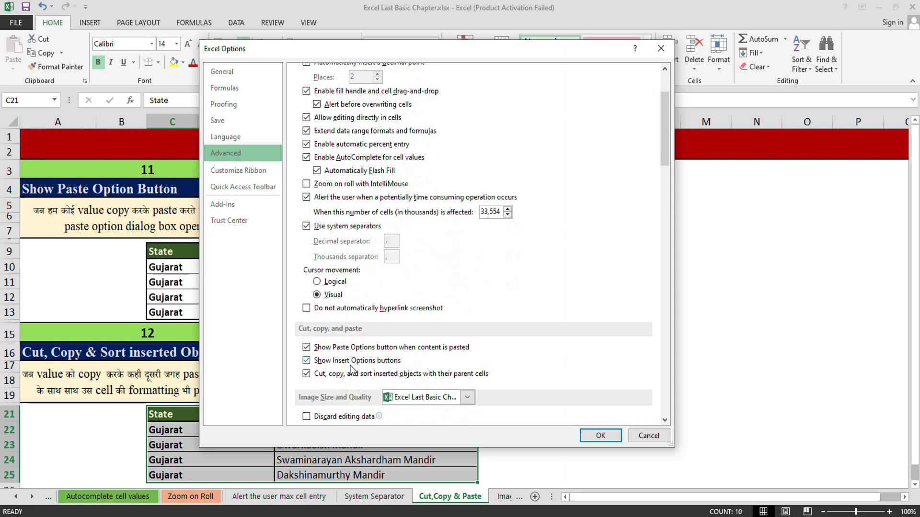
left_click(307, 360)
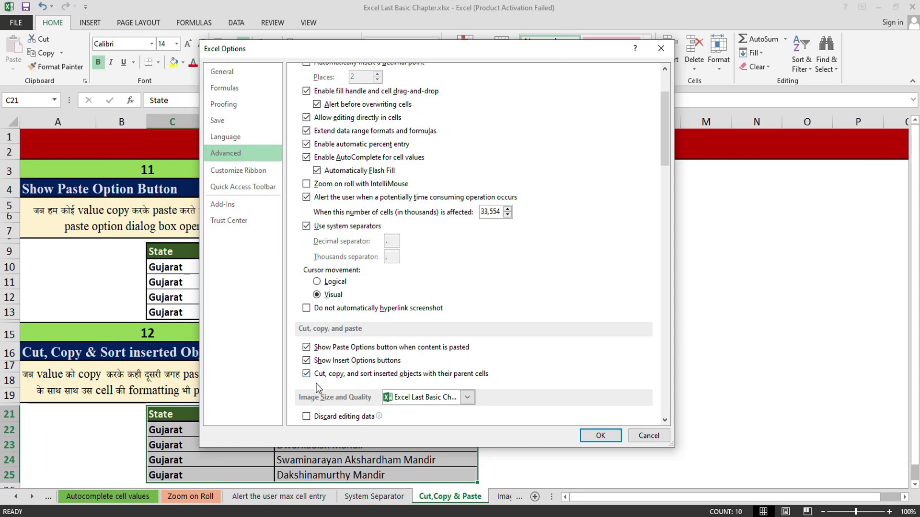
Apply the options and enter Hello in cell F4.
left_click(600, 436)
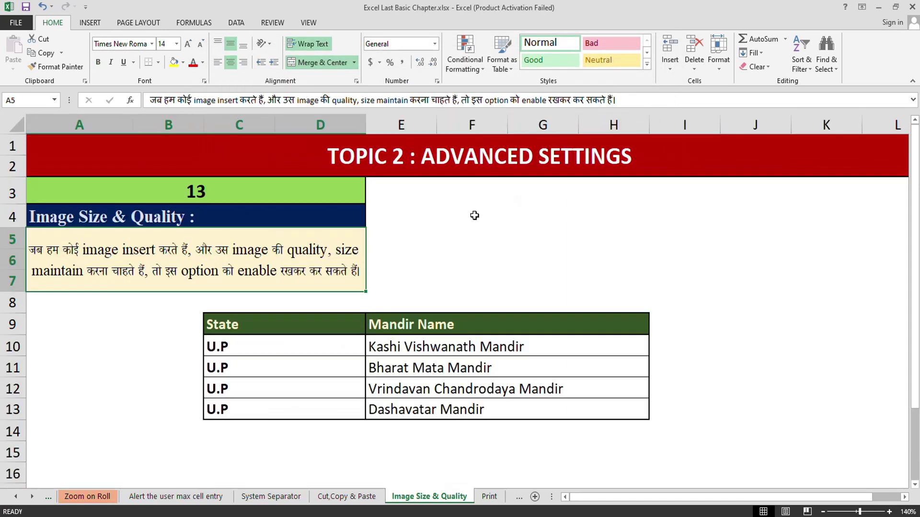
left_click(474, 214)
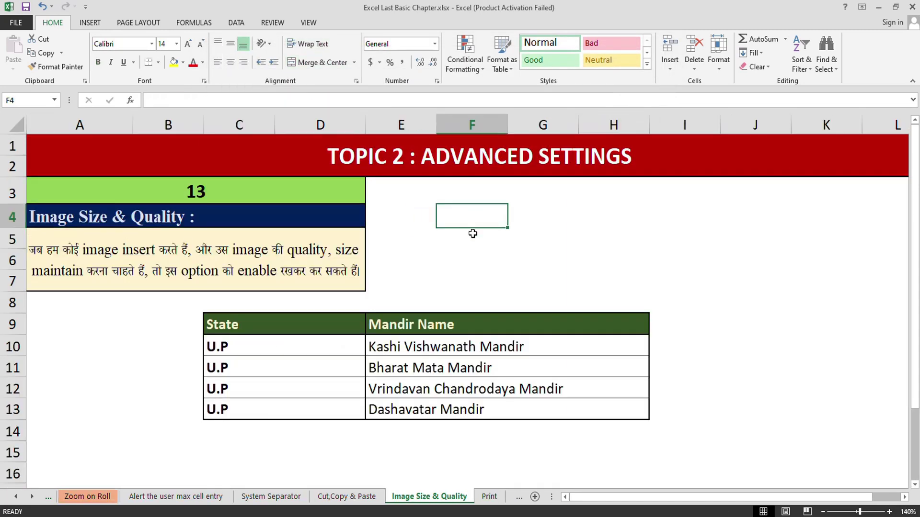
type("Hello")
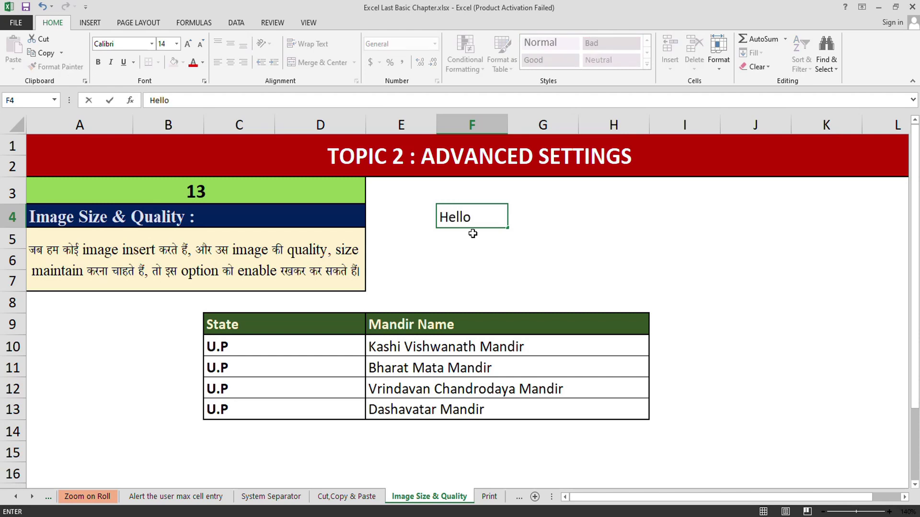
key("Return")
key("Up")
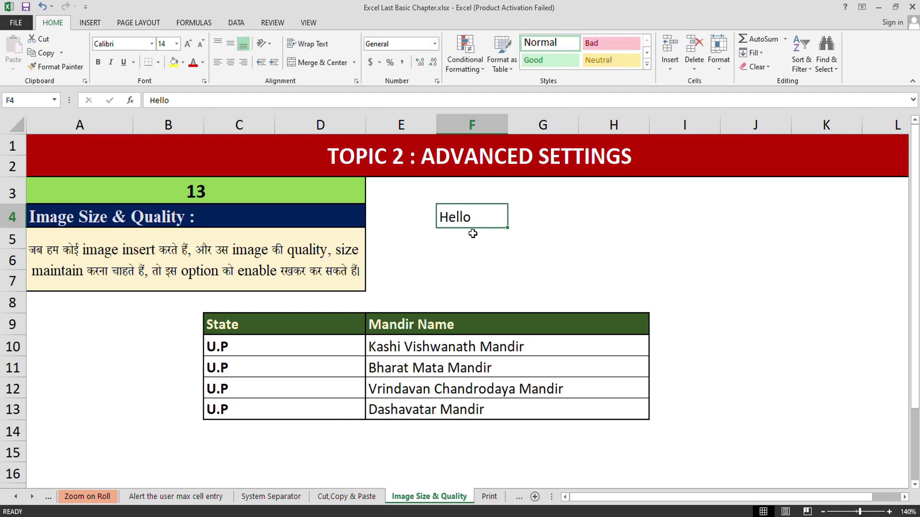
Give F4 a yellow fill and red font, then copy it into F6.
left_click(173, 61)
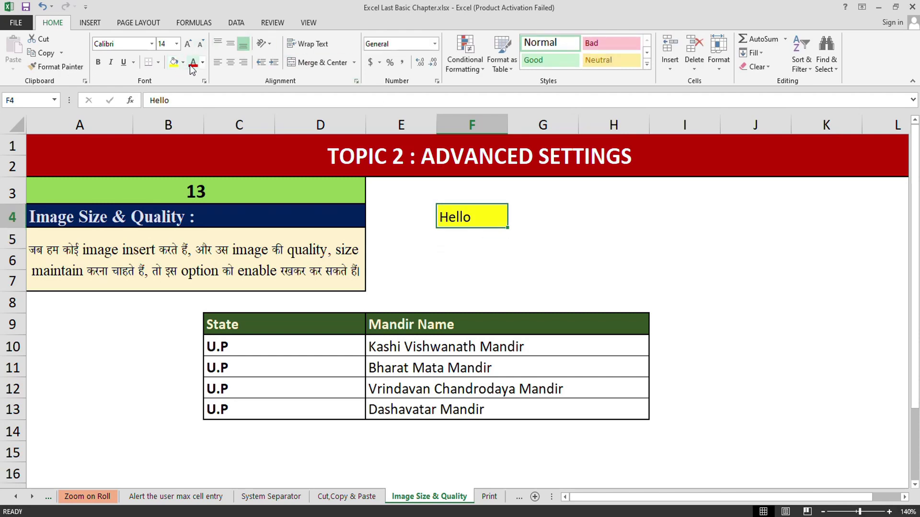
left_click(193, 62)
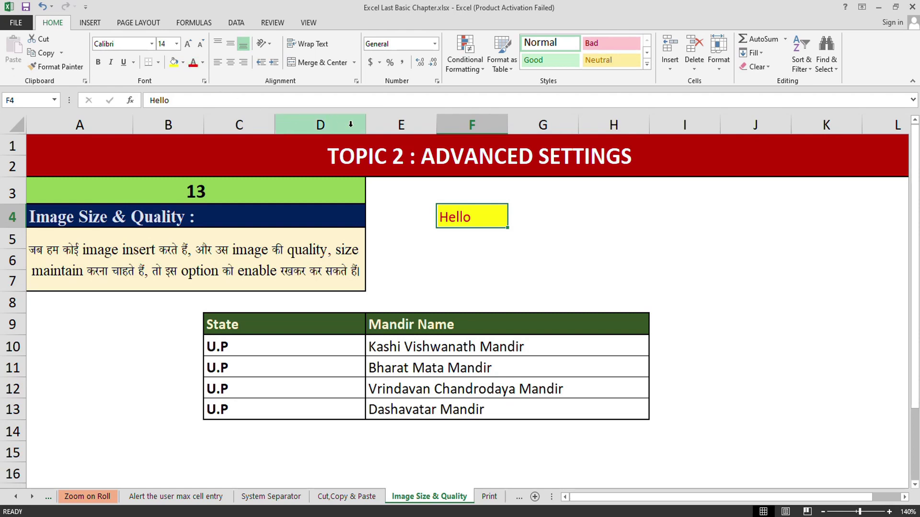
key("ctrl+c")
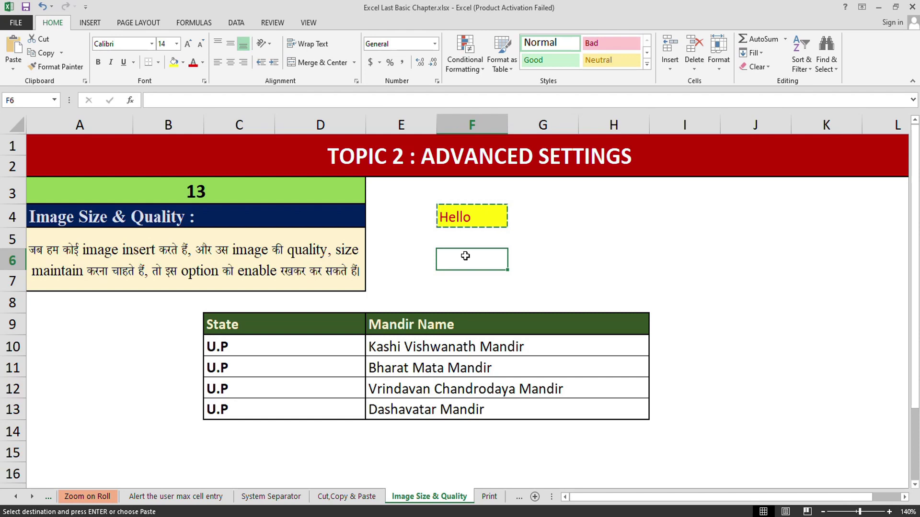
key("ctrl+v")
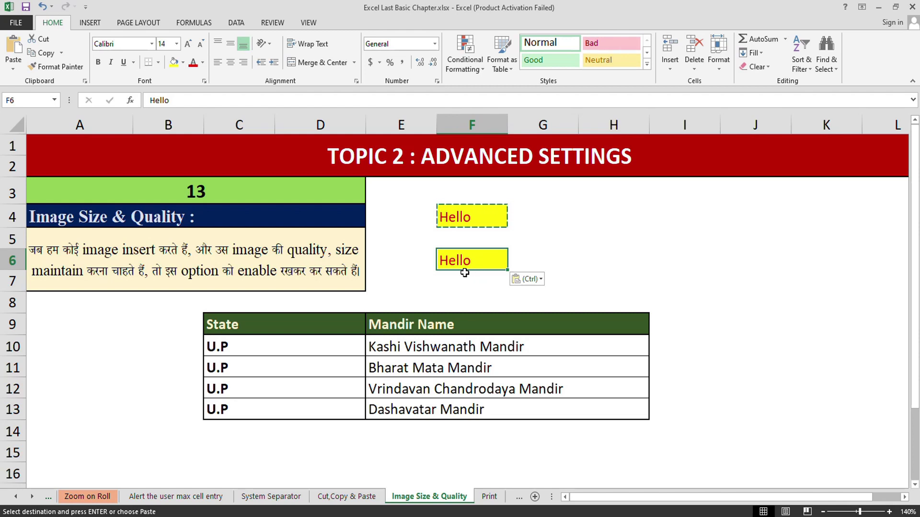
Scroll the Advanced options to Image Size and Quality, showing 220 ppi default output.
left_click(27, 24)
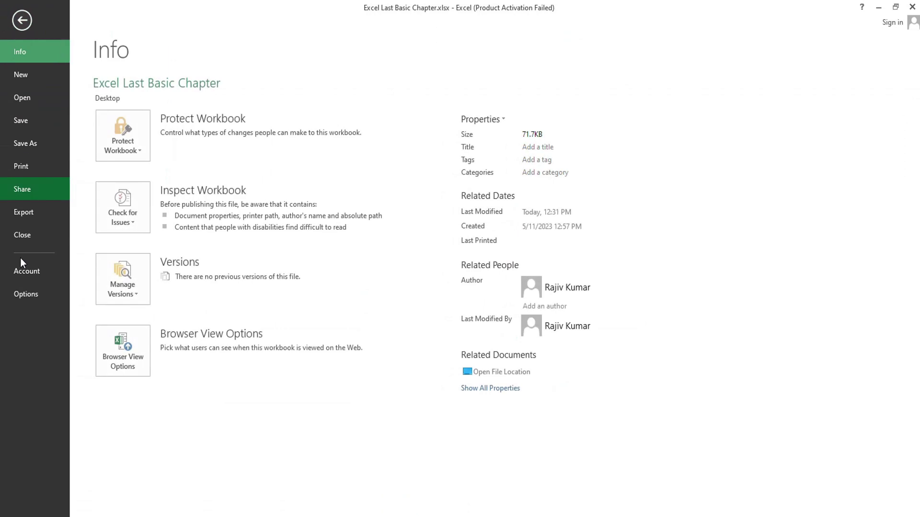
left_click(33, 302)
left_click(238, 170)
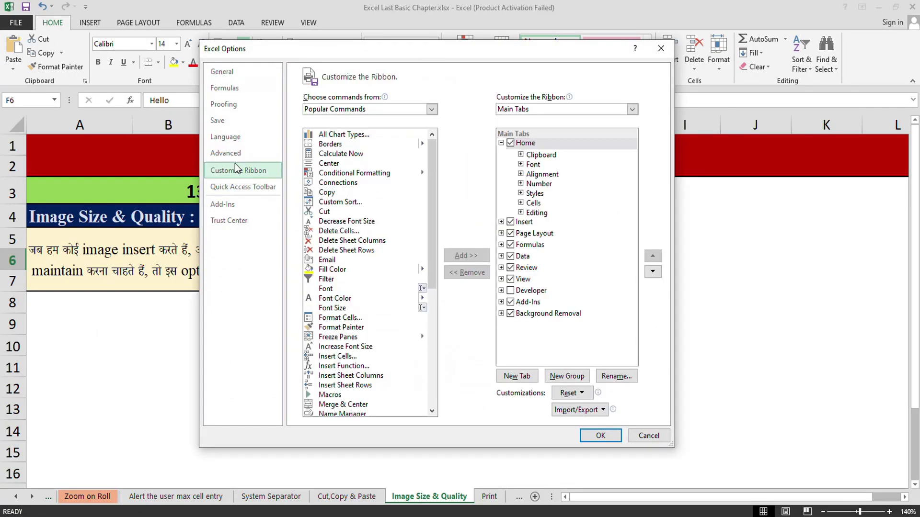
left_click(226, 153)
scroll(296, 324, "down", 4)
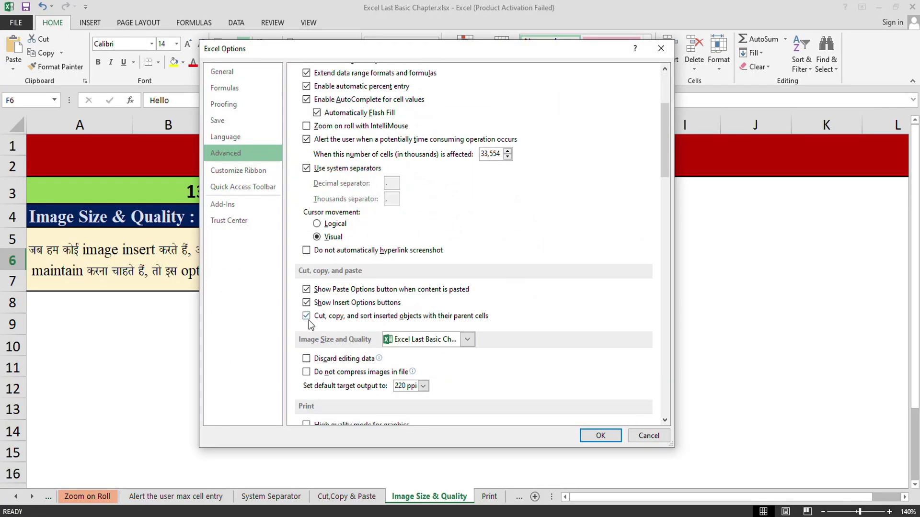
scroll(308, 322, "down", 3)
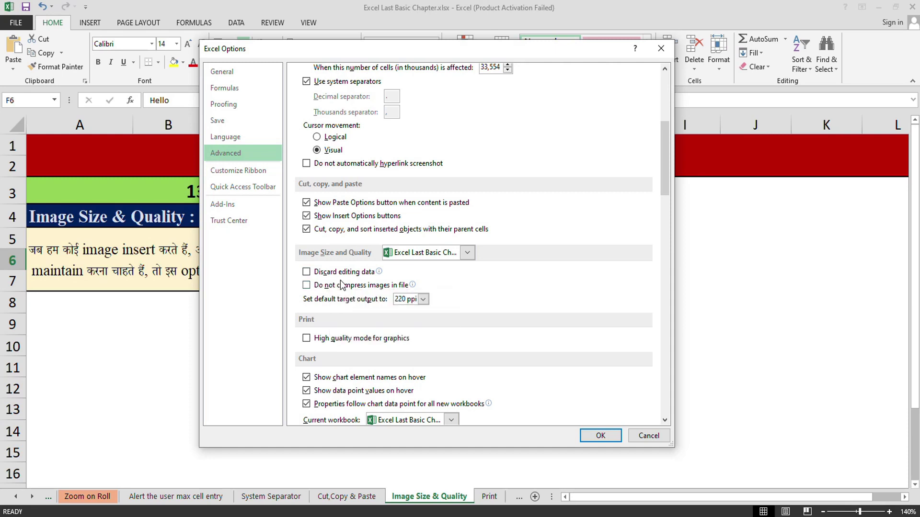
mouse_move(355, 286)
scroll(442, 286, "down", 1)
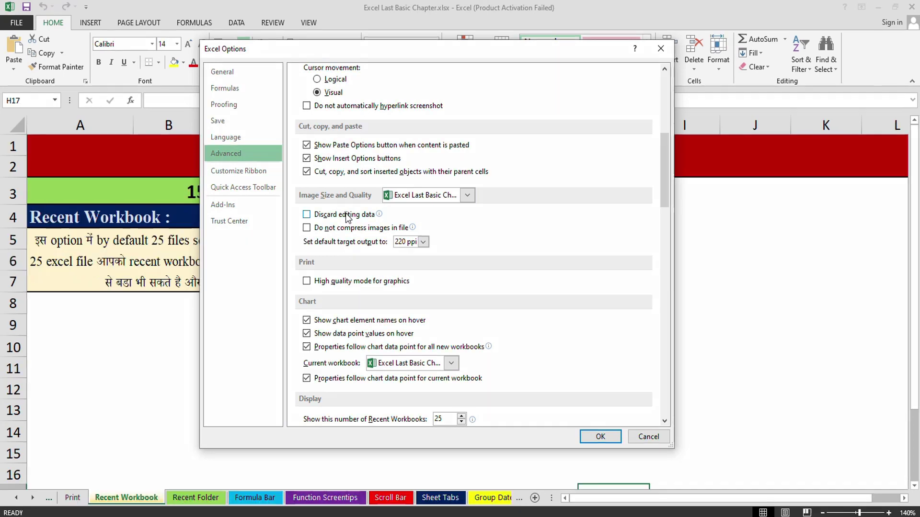
Nudge the recent workbooks count up and back to 25, then confirm with OK.
scroll(348, 218, "down", 3)
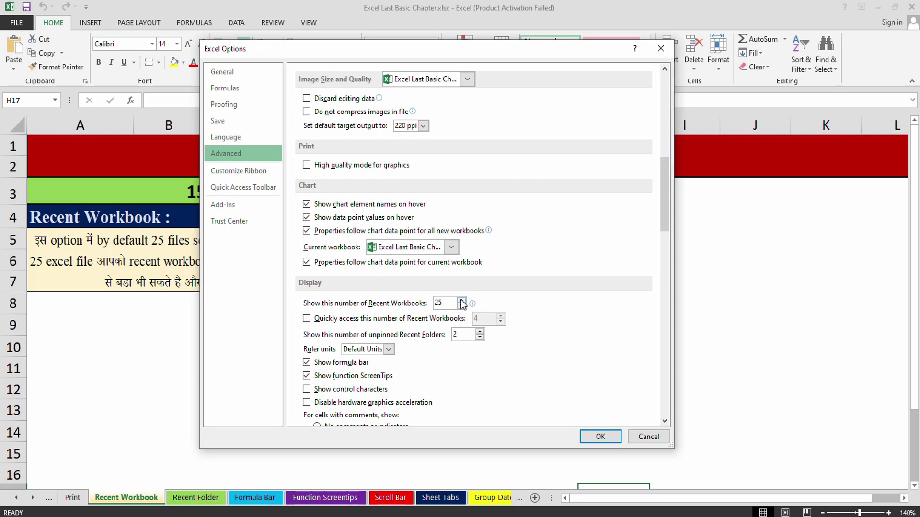
mouse_move(469, 306)
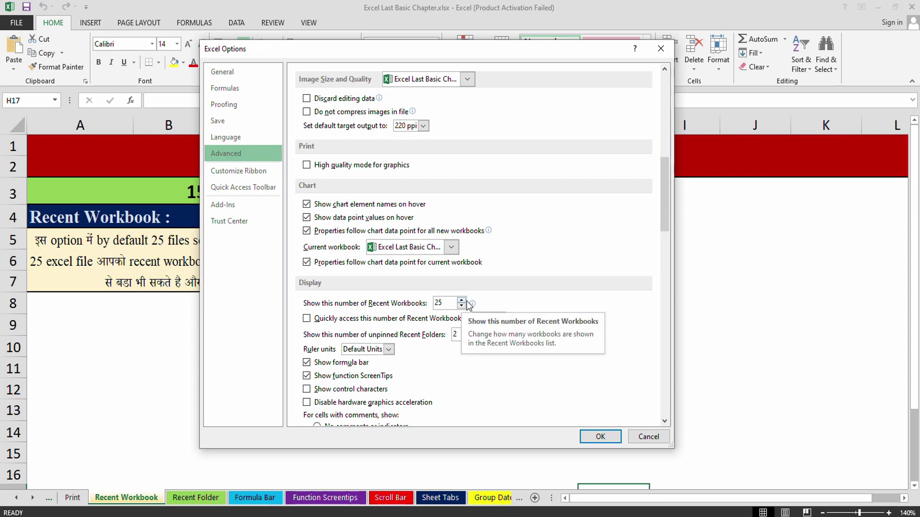
left_click(462, 300)
left_click(463, 300)
left_click(463, 300)
left_click(463, 301)
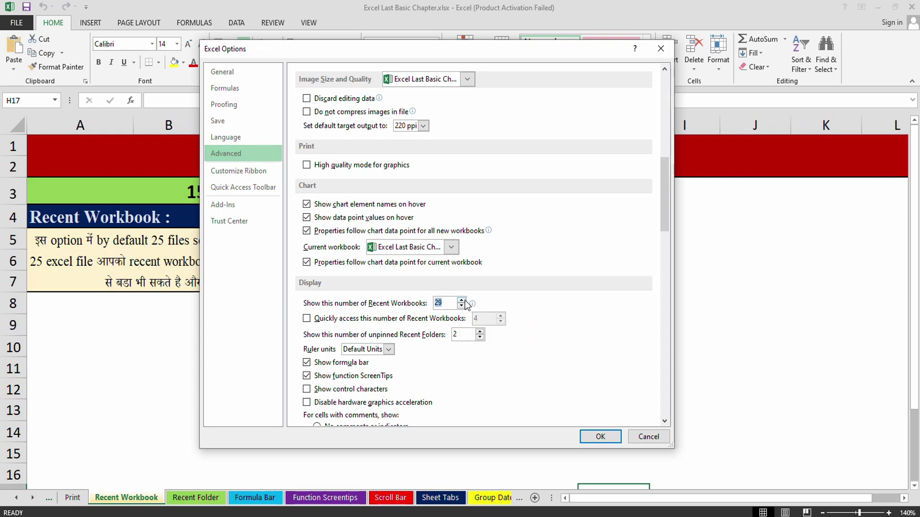
left_click(461, 305)
left_click(461, 305)
left_click(461, 306)
left_click(461, 306)
left_click(598, 436)
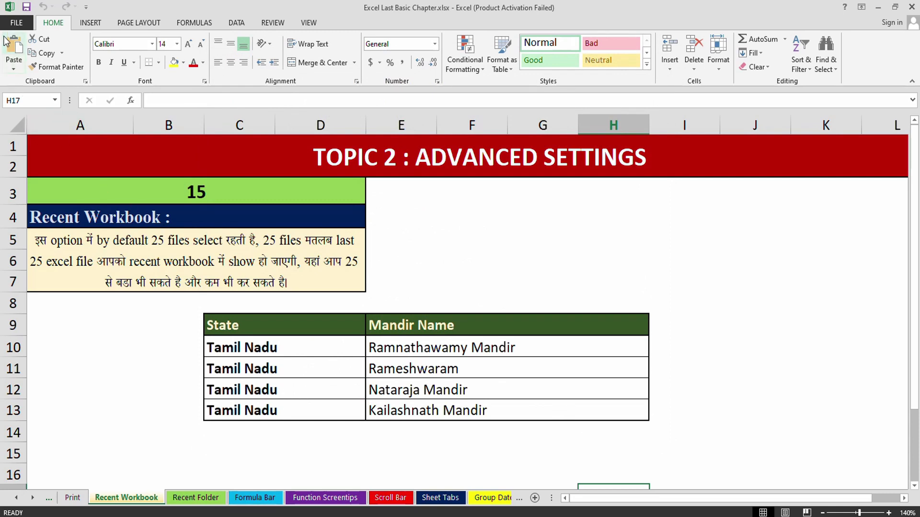
Browse the Recent Workbooks list on the Open page, then go to the Advanced options.
left_click(16, 22)
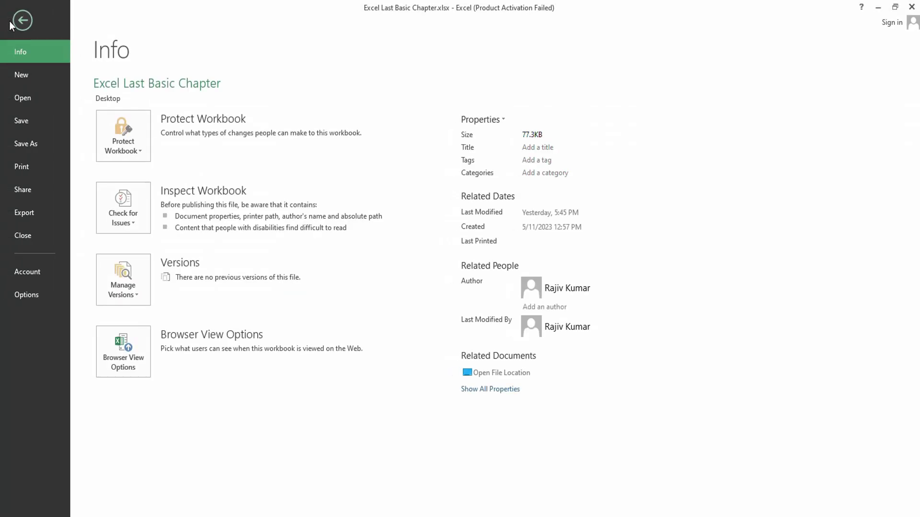
left_click(33, 98)
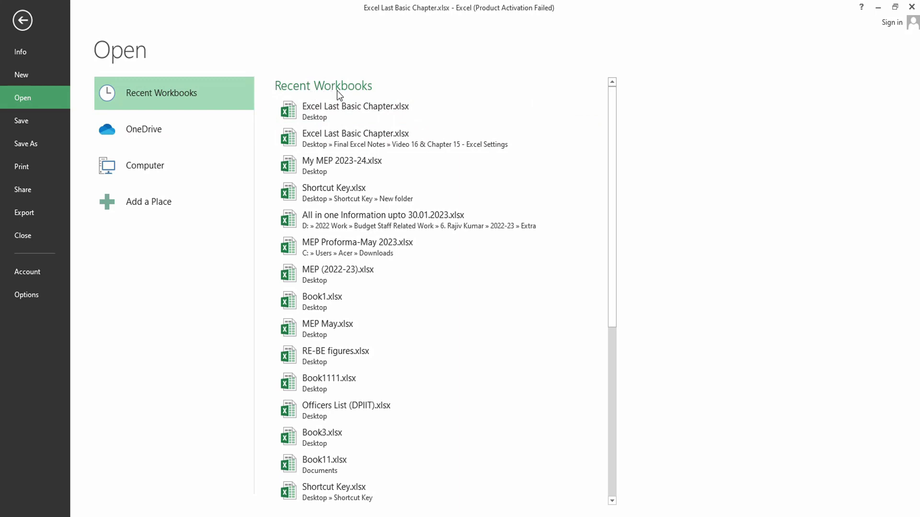
scroll(613, 274, "down", 5)
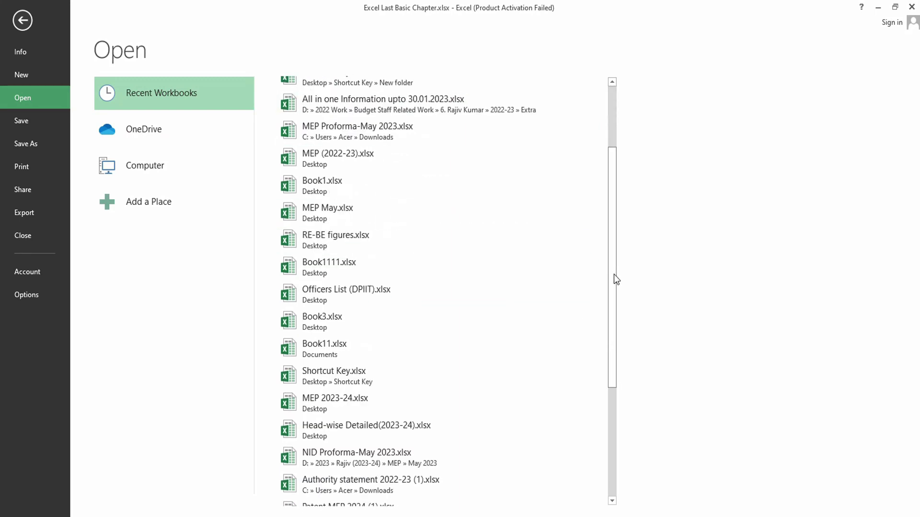
scroll(613, 274, "up", 5)
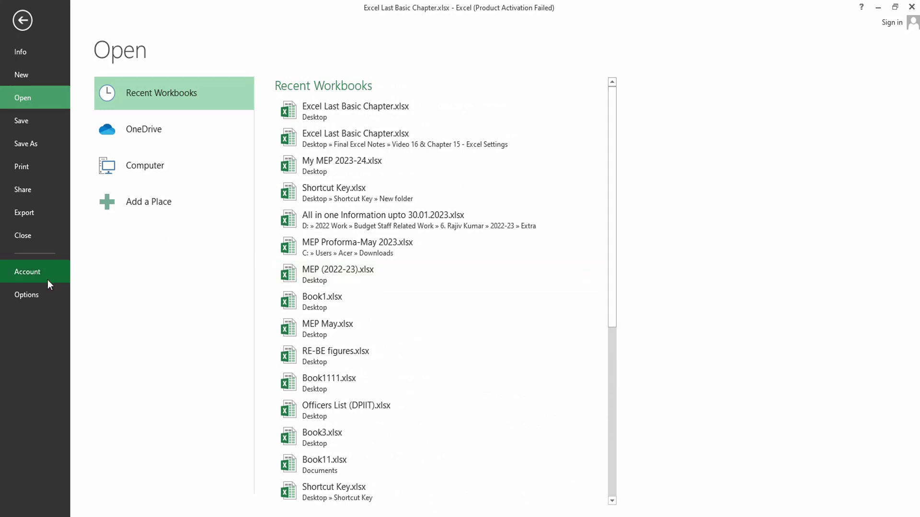
left_click(34, 296)
left_click(231, 156)
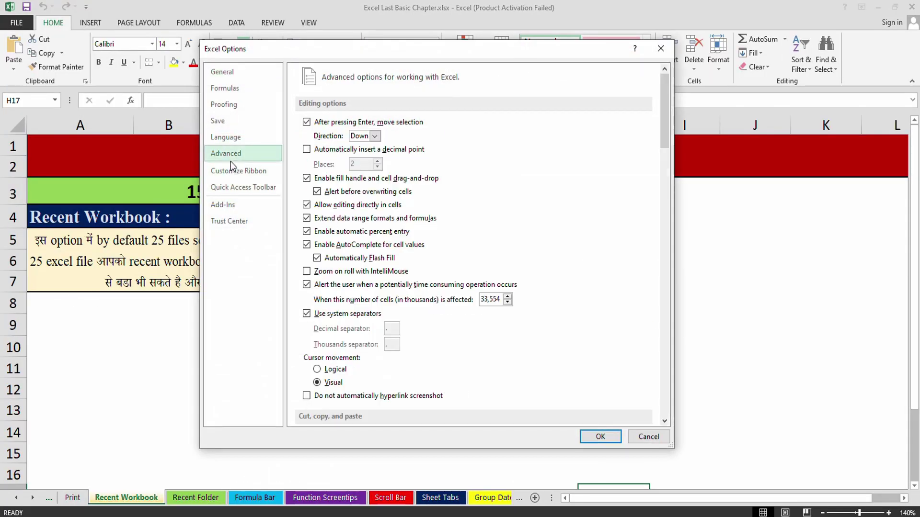
Enable quick access to 4 Recent Workbooks and confirm with OK.
scroll(361, 274, "down", 5)
scroll(362, 277, "down", 3)
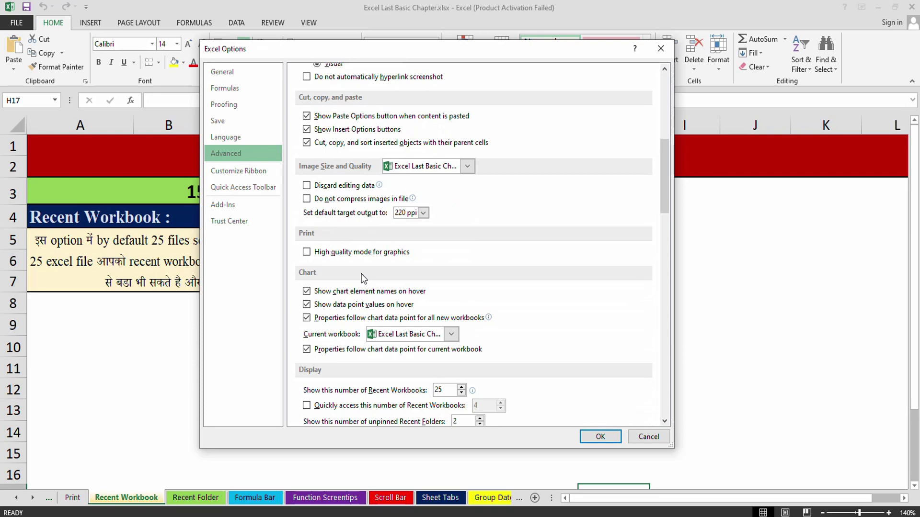
scroll(362, 276, "down", 9)
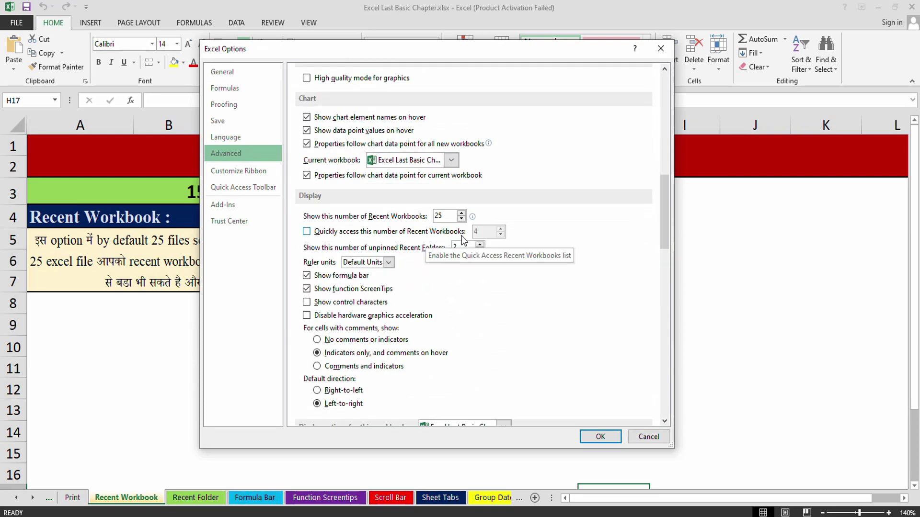
left_click(306, 234)
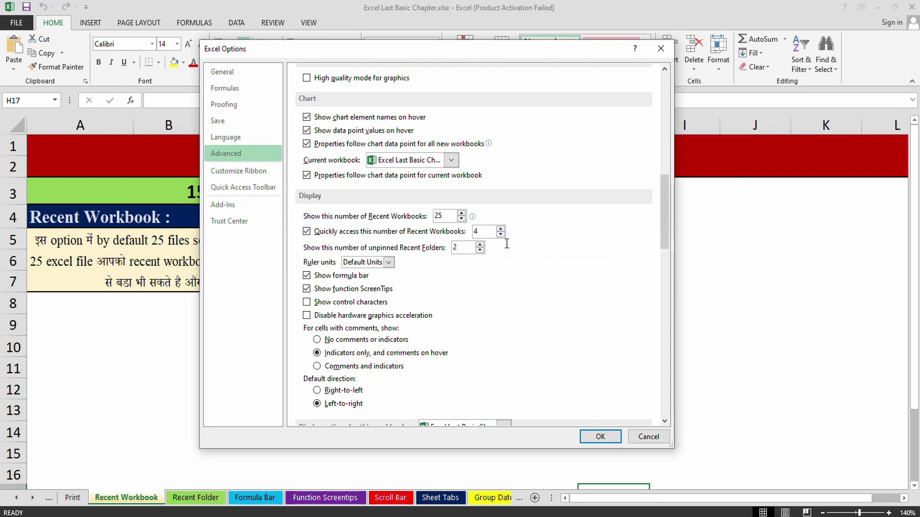
left_click(600, 437)
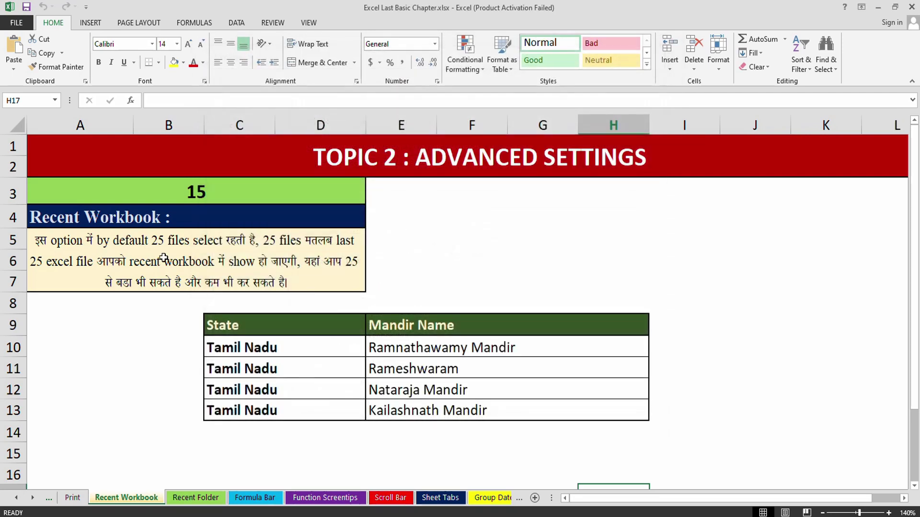
Check the Recent Workbooks count (4) in Advanced display options, then close Excel Options.
left_click(17, 26)
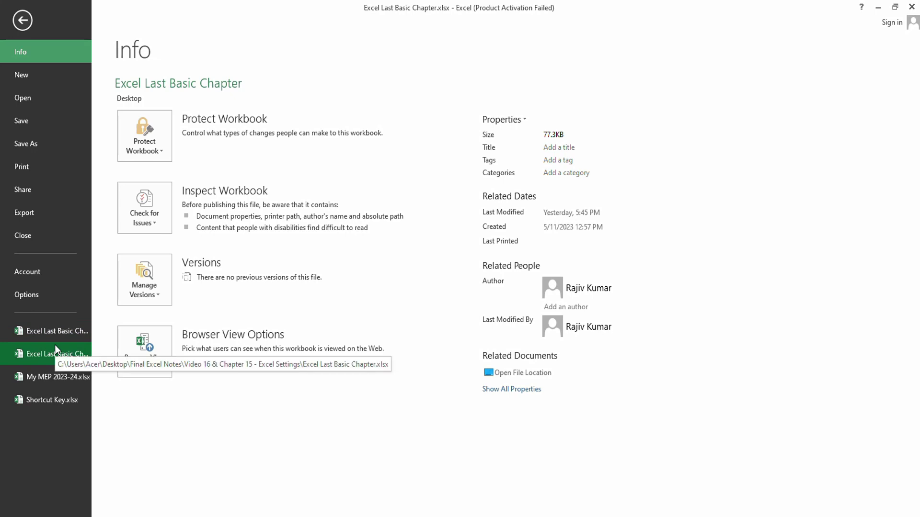
left_click(52, 294)
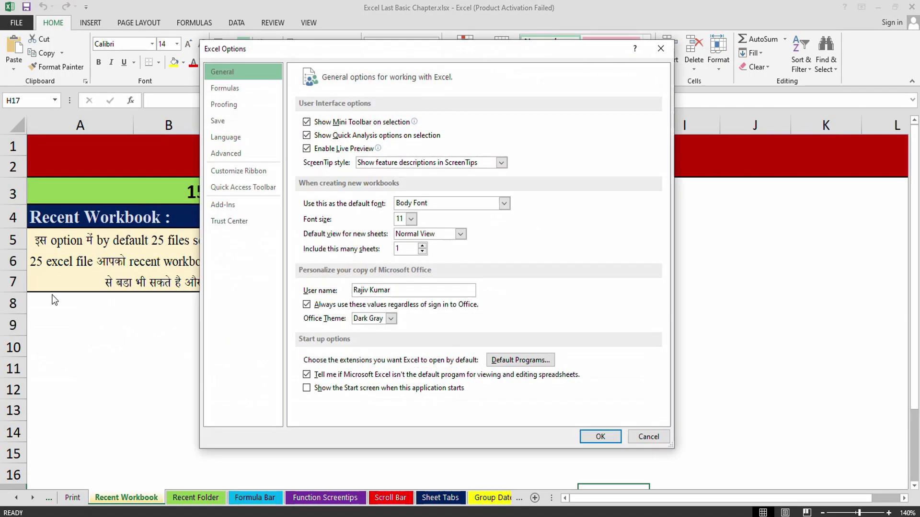
left_click(226, 154)
scroll(392, 336, "down", 8)
scroll(392, 336, "down", 3)
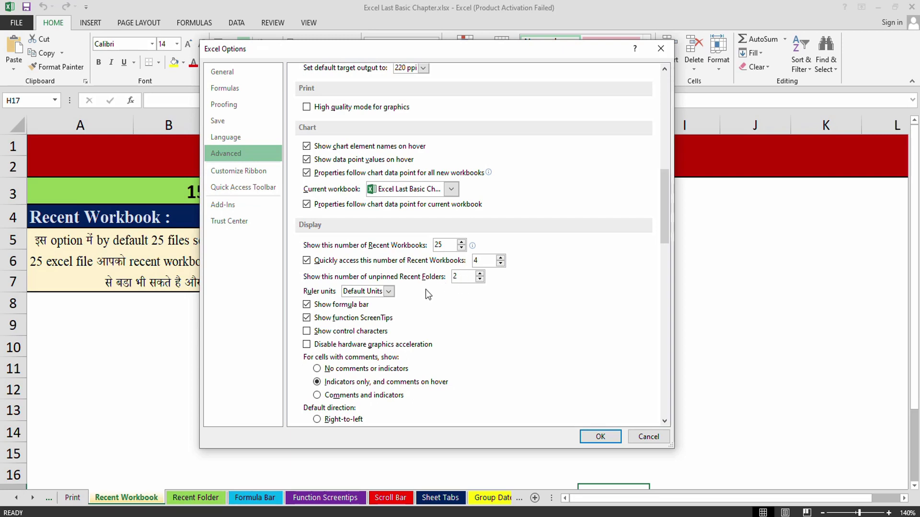
left_click(598, 437)
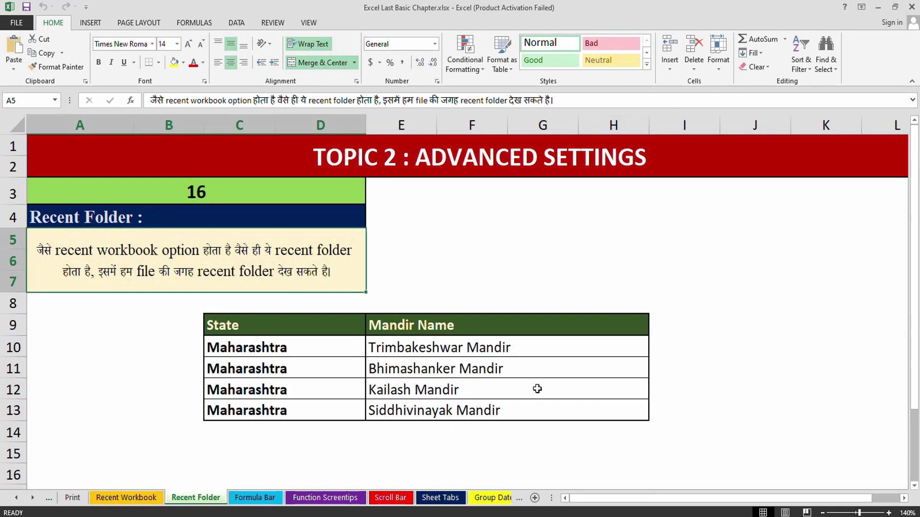
Browse the Info and Save As pages, then open Advanced options at the Display section.
left_click(22, 28)
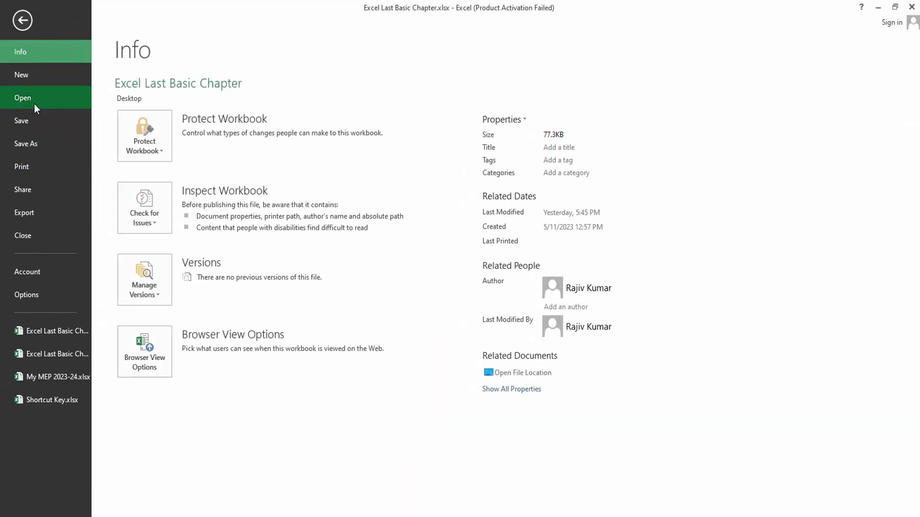
left_click(22, 145)
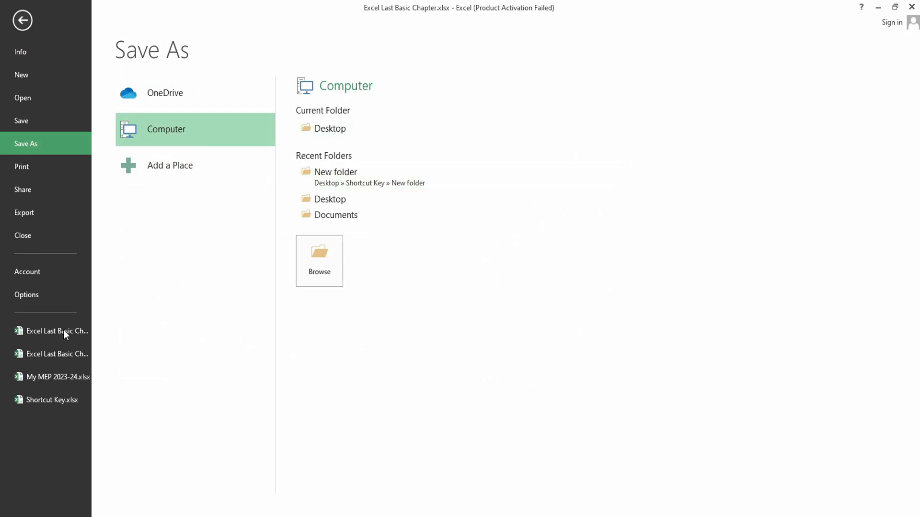
key("Escape")
left_click(234, 154)
scroll(334, 313, "down", 10)
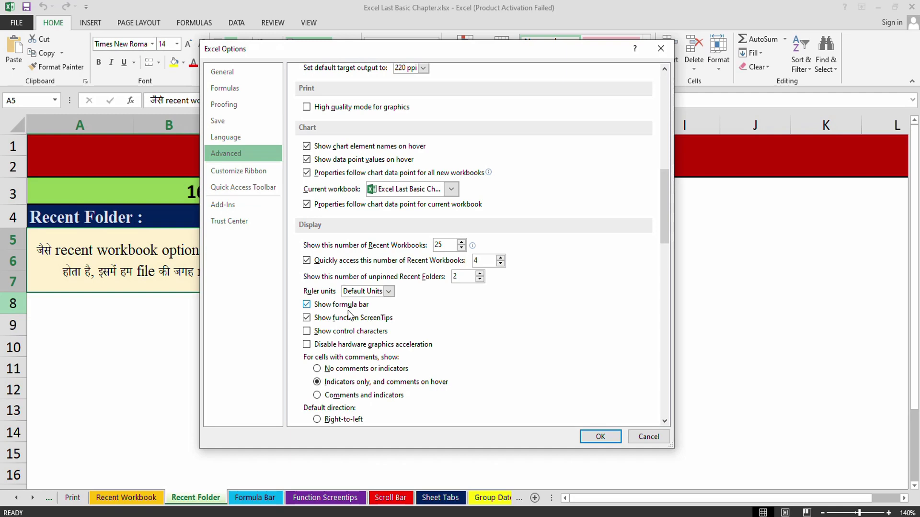
Turn off Show formula bar, confirm, and switch to the Function Screentips sheet.
left_click(306, 310)
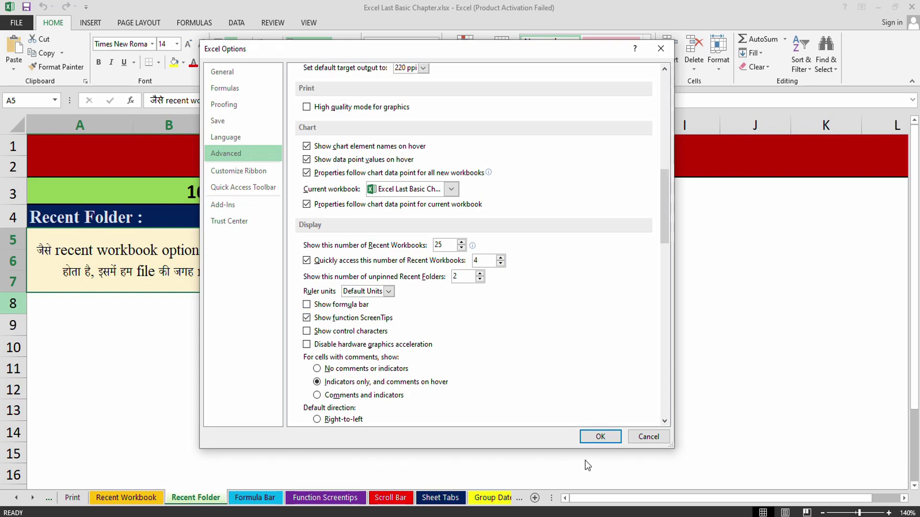
left_click(590, 439)
key("ctrl+Page_Down")
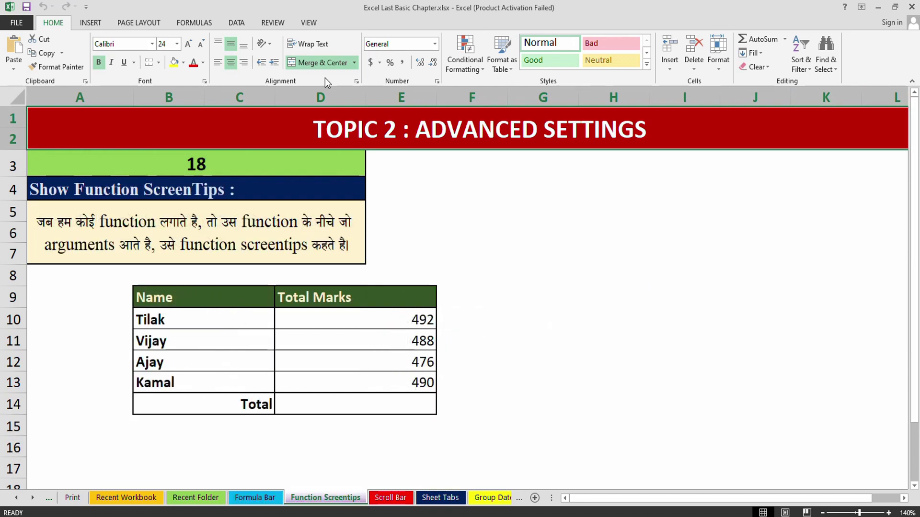
Re-enable Show formula bar in Advanced options and confirm.
left_click(16, 22)
left_click(33, 294)
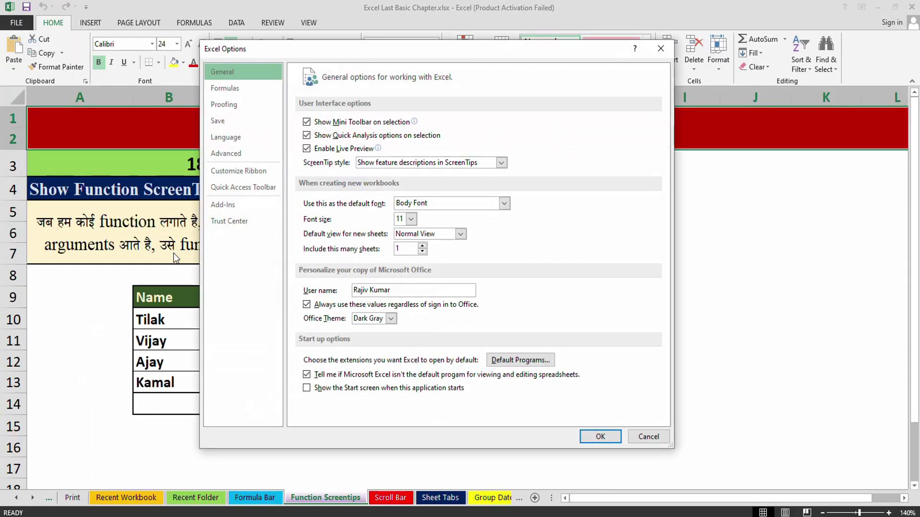
left_click(226, 153)
scroll(333, 312, "down", 15)
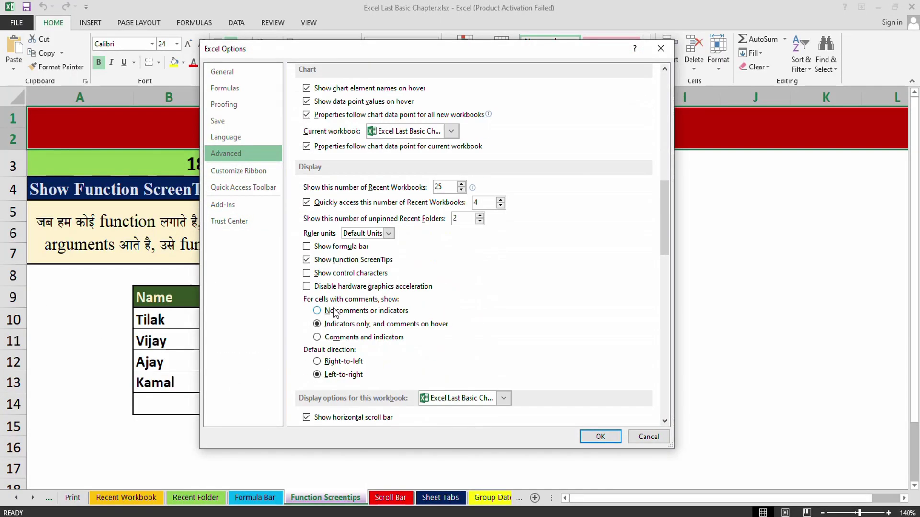
scroll(334, 312, "down", 2)
left_click(306, 218)
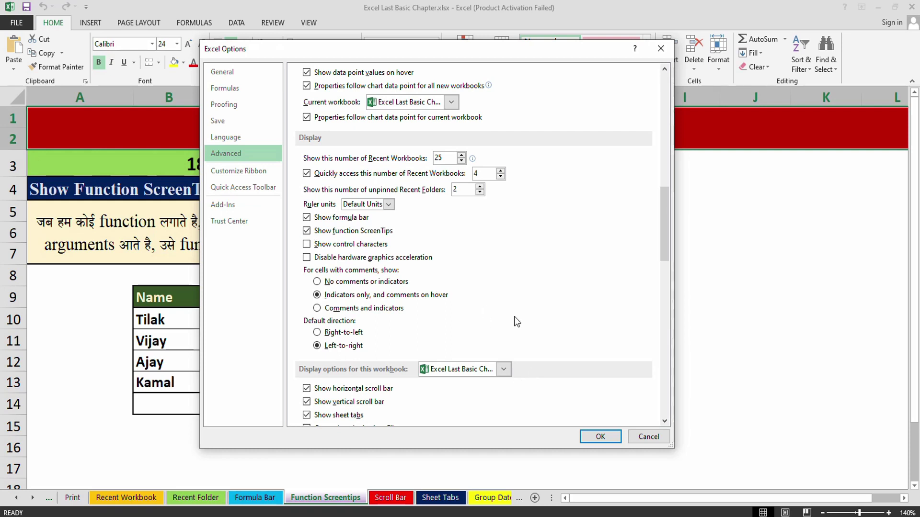
left_click(597, 435)
Select the Total cell D14 and type =sum.
scroll(480, 409, "down", 1)
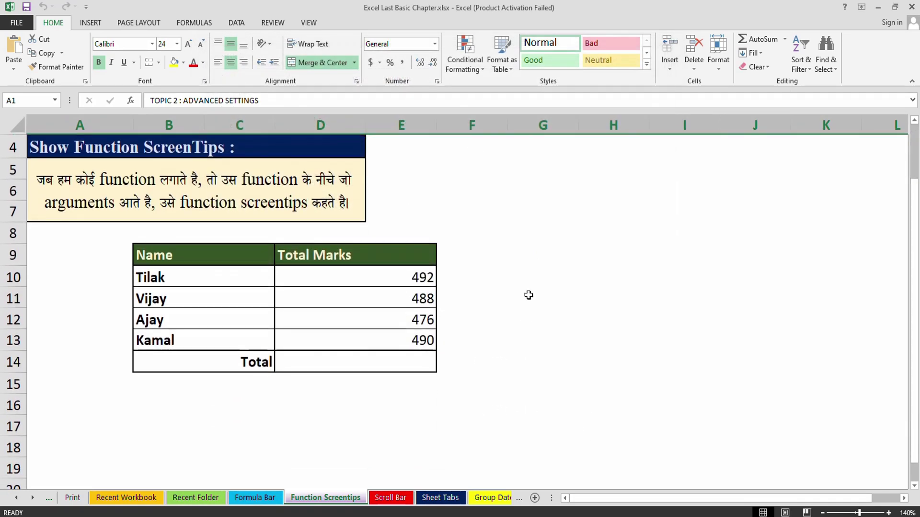
left_click(359, 363)
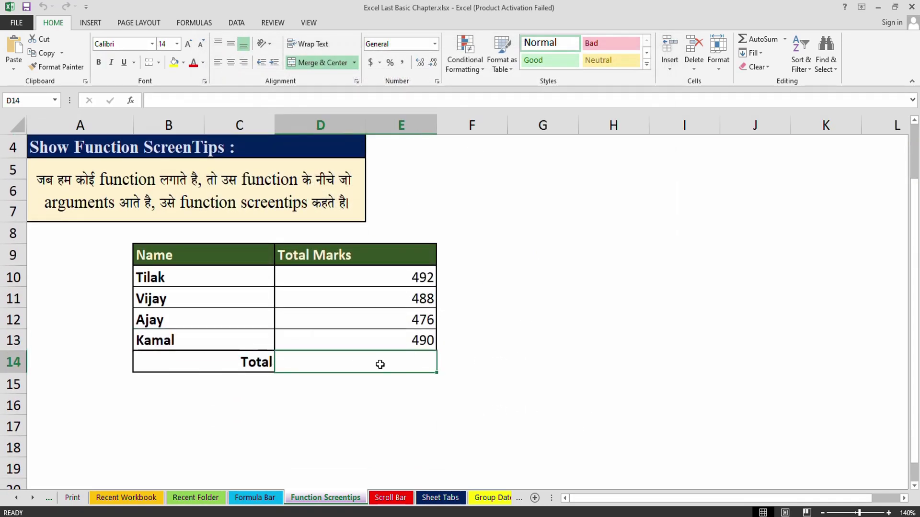
type("=sum")
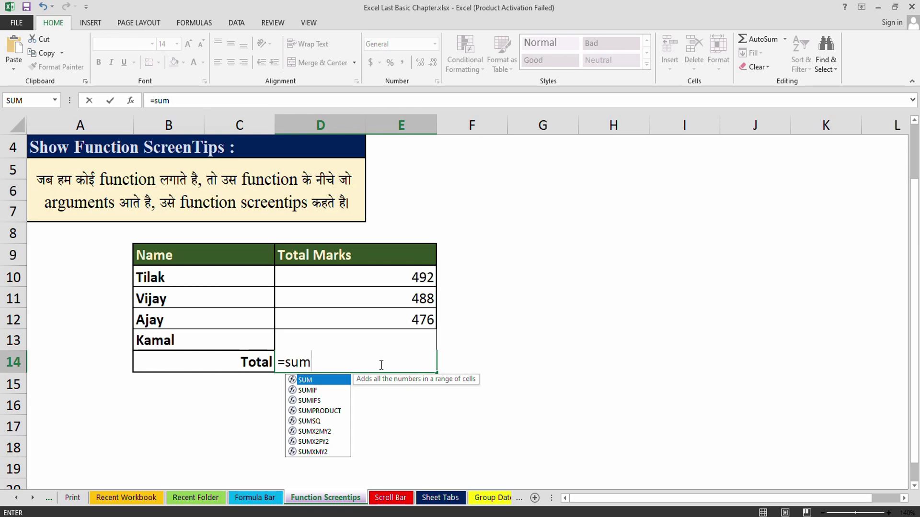
Complete =sum( in D14 to display the SUM argument ScreenTip, then go to the FILE tab.
type("(")
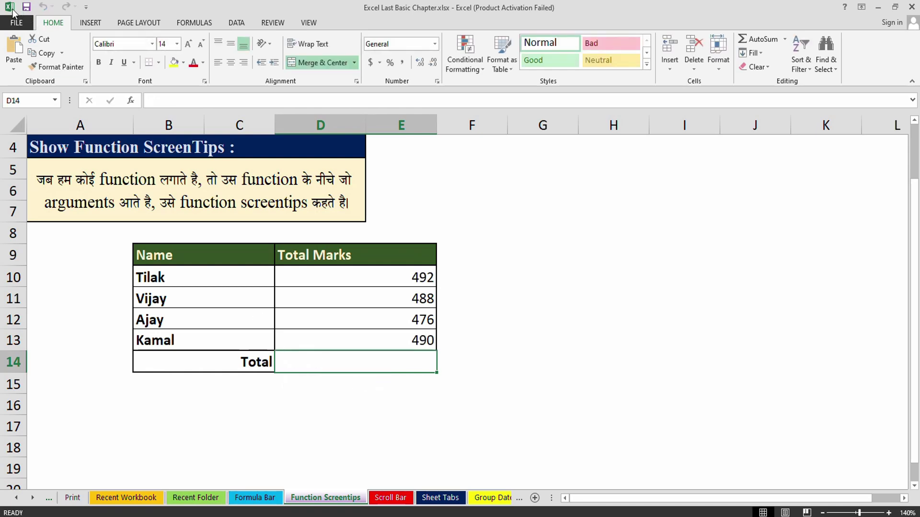
left_click(17, 23)
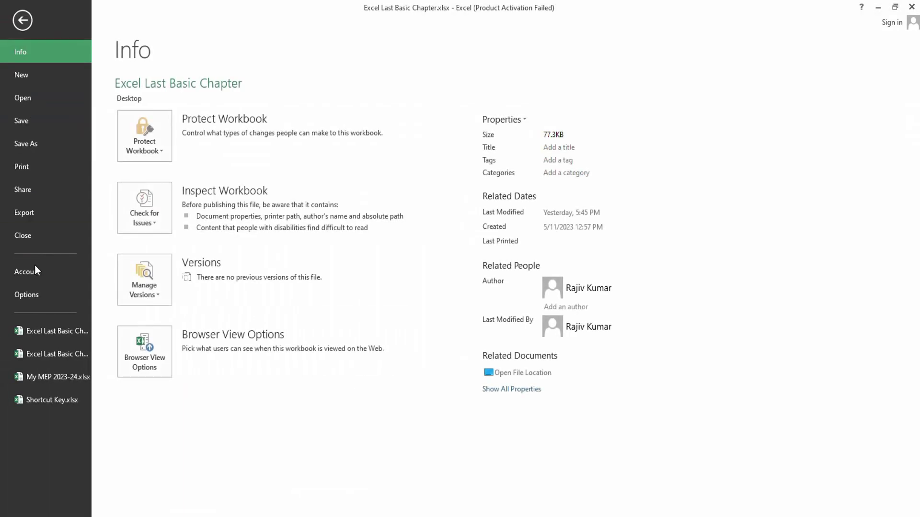
Apply Advanced options with Show function ScreenTips turned off.
left_click(36, 292)
left_click(86, 153)
scroll(342, 378, "down", 5)
scroll(341, 379, "down", 6)
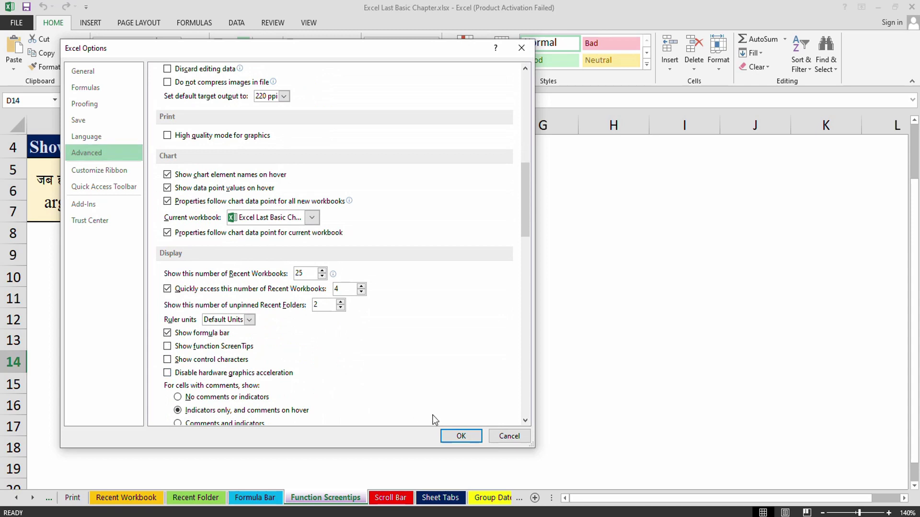
left_click(449, 433)
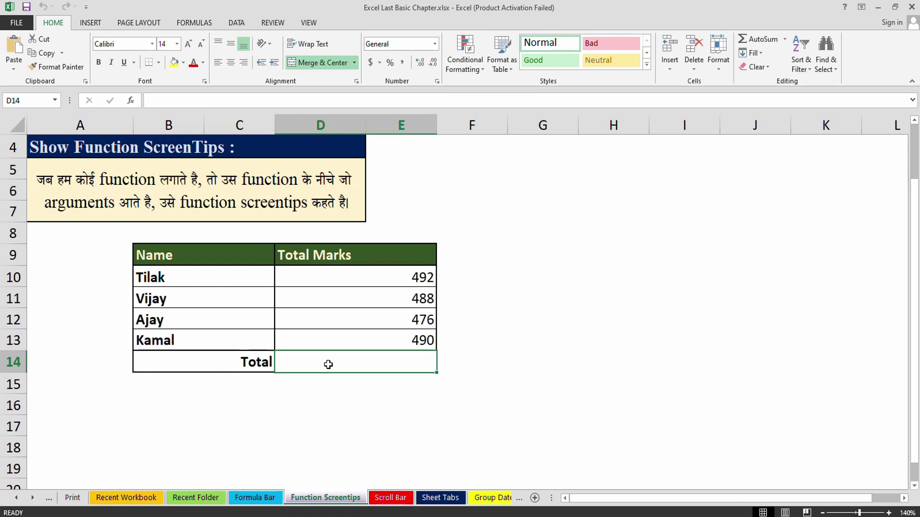
Enter =SUM( in D14 to confirm no argument tip, then return to FILE.
type("=sum")
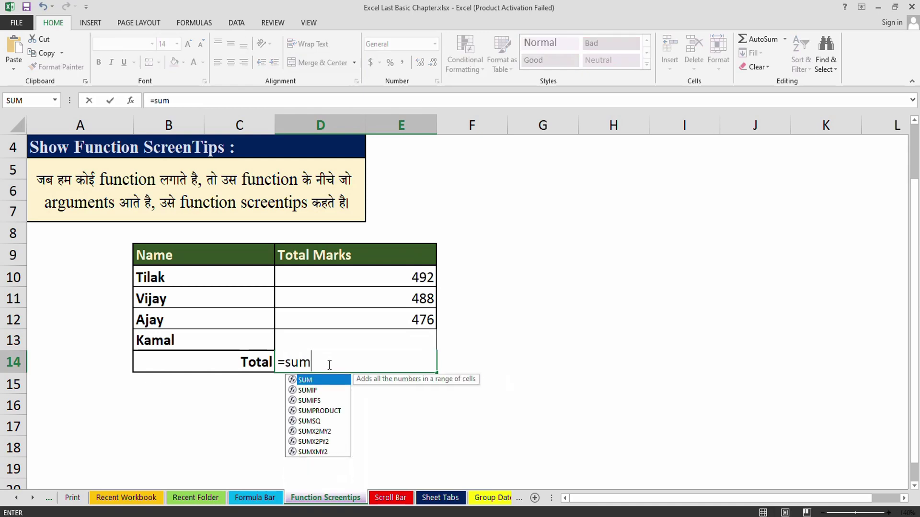
key("Tab")
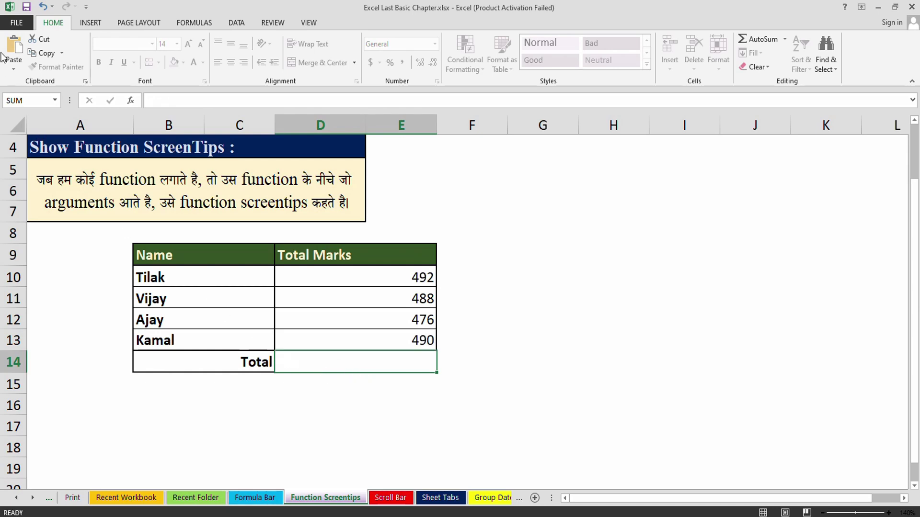
left_click(17, 22)
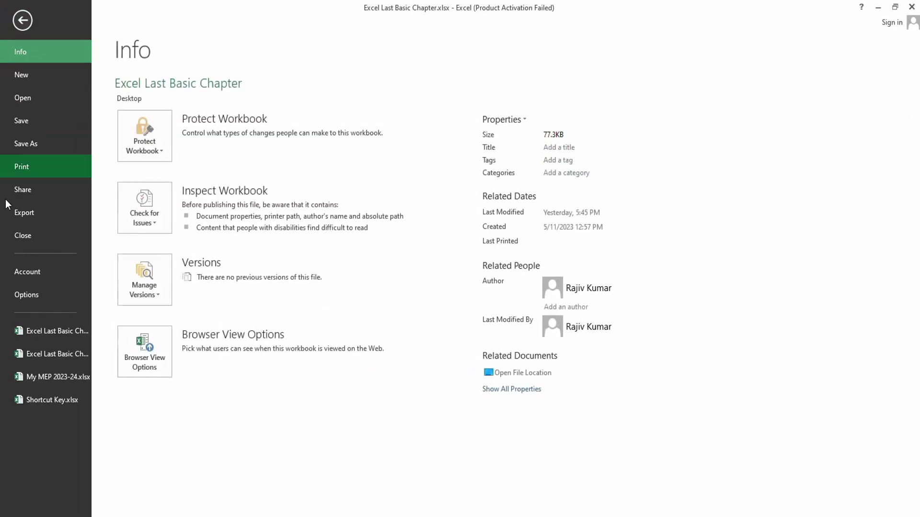
Re-enable Show function ScreenTips in Advanced options and confirm.
left_click(19, 295)
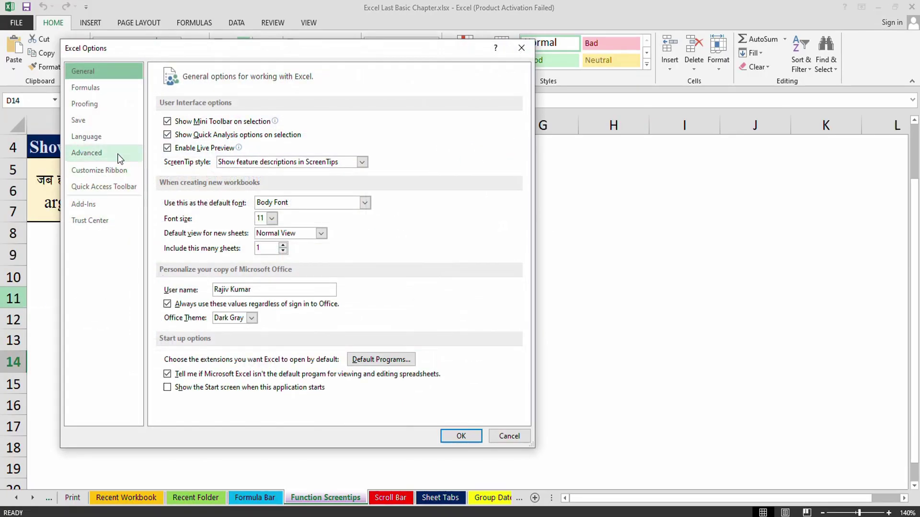
left_click(117, 154)
scroll(288, 386, "down", 15)
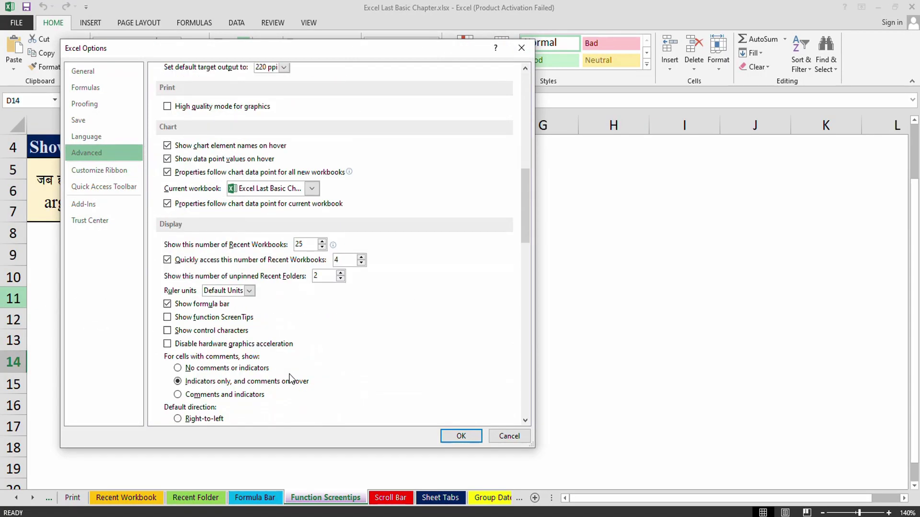
scroll(289, 378, "down", 1)
left_click(192, 290)
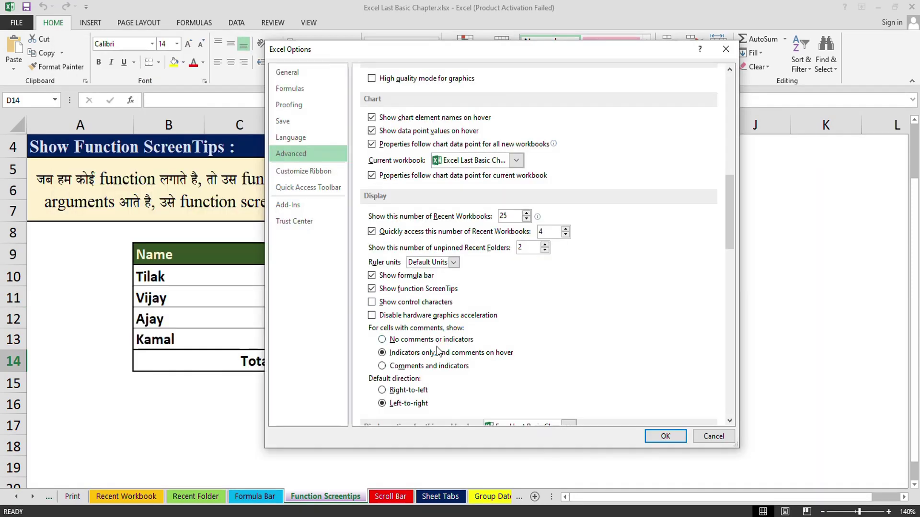
scroll(436, 346, "down", 8)
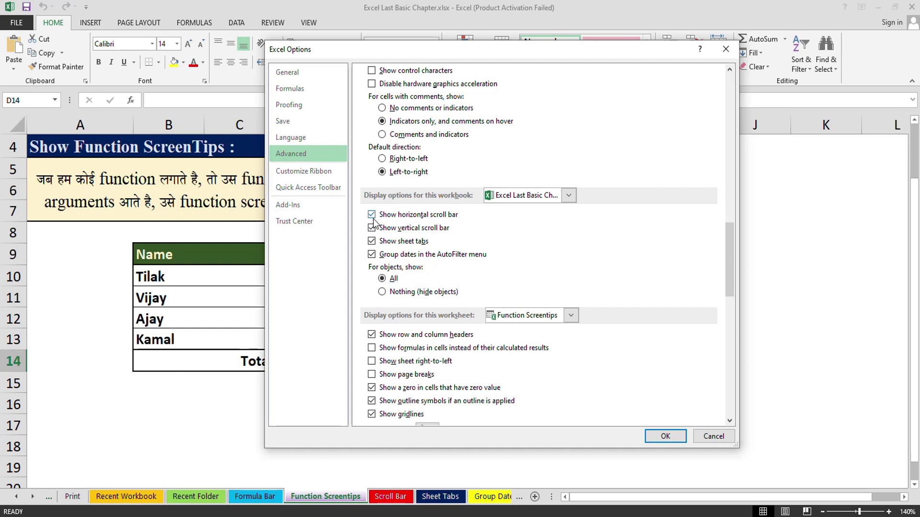
left_click(670, 435)
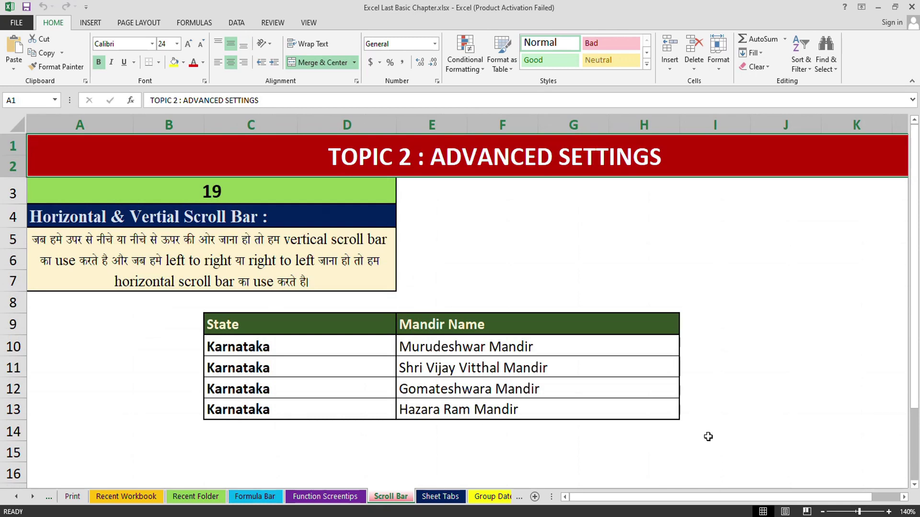
Drag the vertical and horizontal scroll bars, then open Excel Options from FILE.
left_click_drag(915, 294, 914, 363)
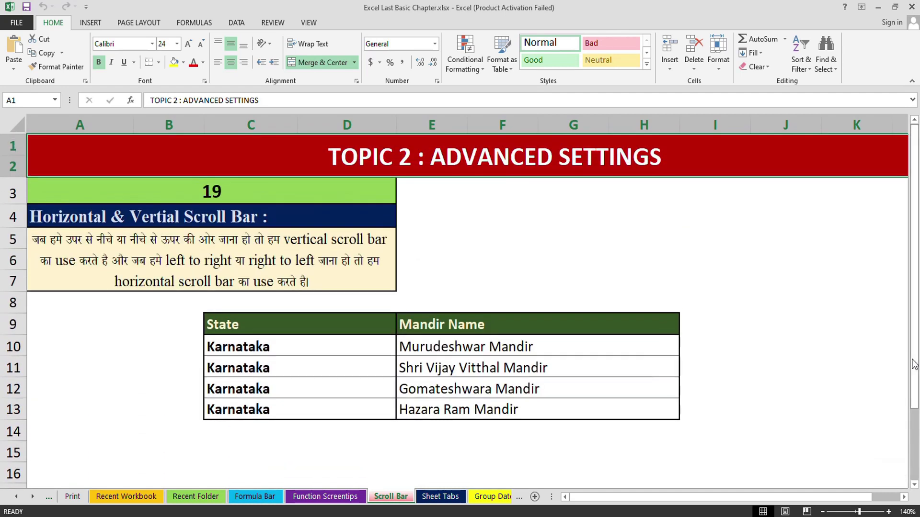
left_click_drag(732, 498, 678, 507)
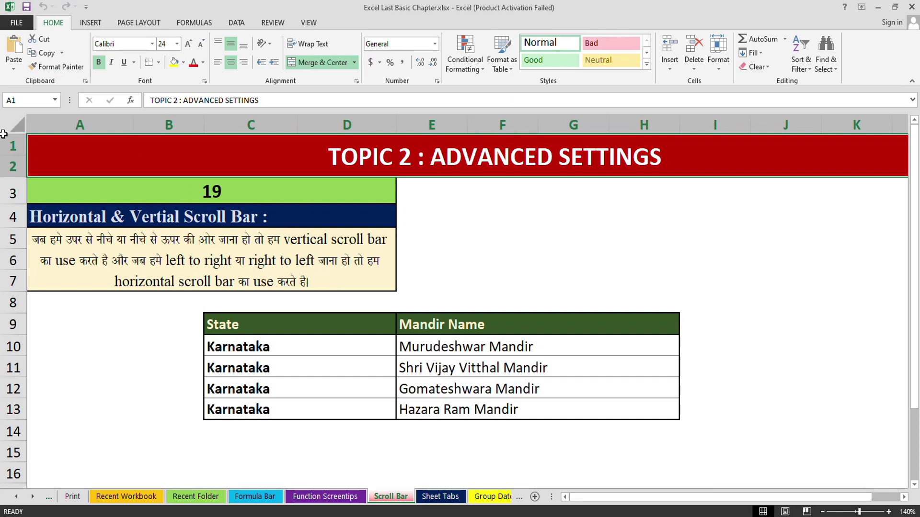
left_click(17, 22)
left_click(19, 287)
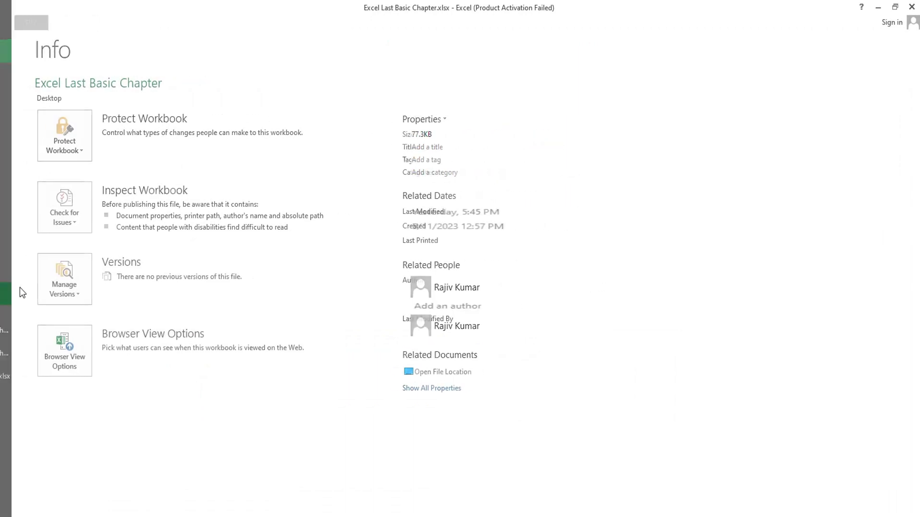
Turn off Show horizontal scroll bar and Show vertical scroll bar, and confirm.
left_click(287, 152)
scroll(459, 281, "down", 5)
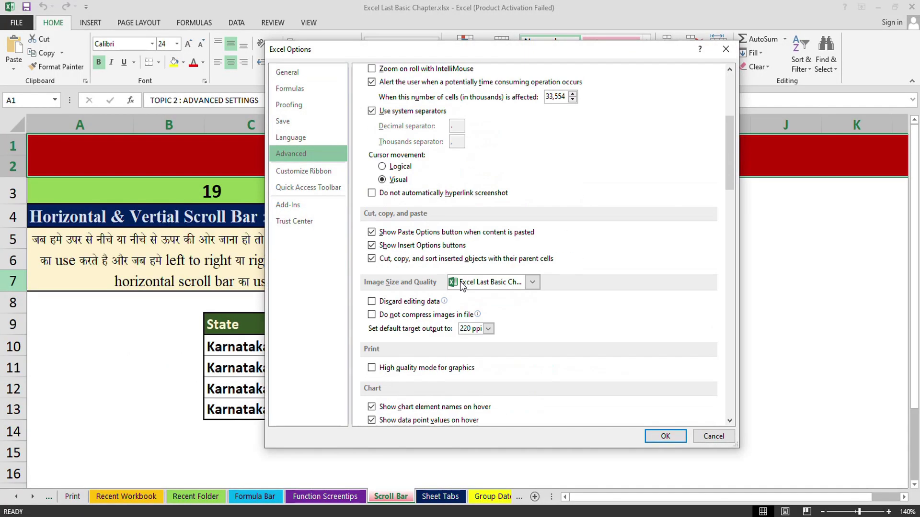
scroll(460, 281, "down", 4)
scroll(459, 280, "down", 3)
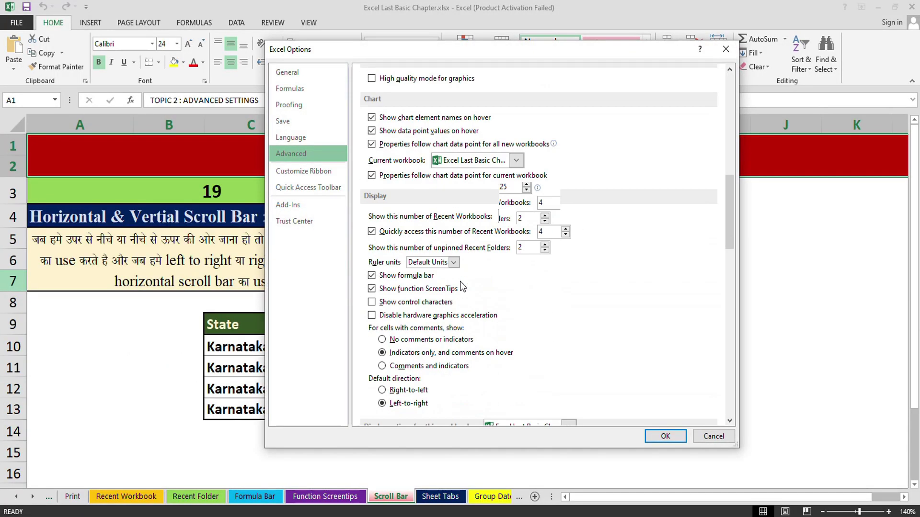
scroll(460, 281, "down", 3)
left_click(427, 330)
left_click(422, 343)
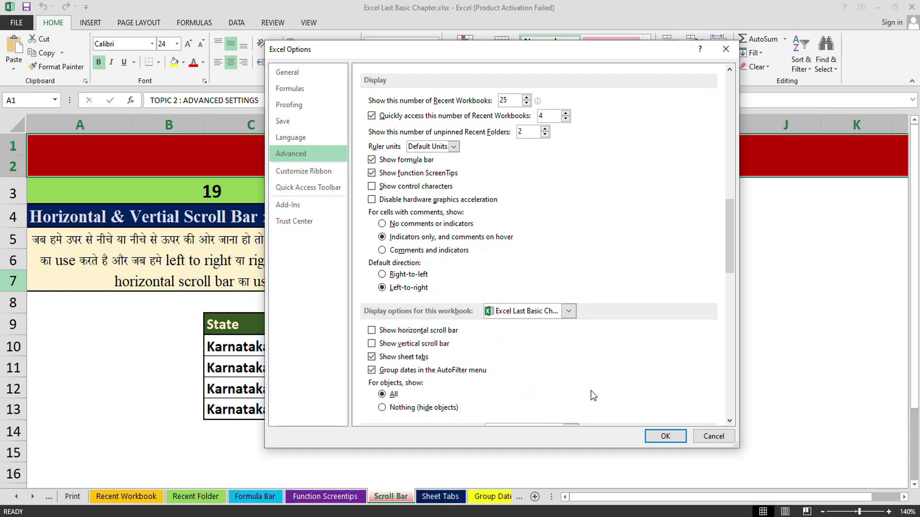
left_click(665, 436)
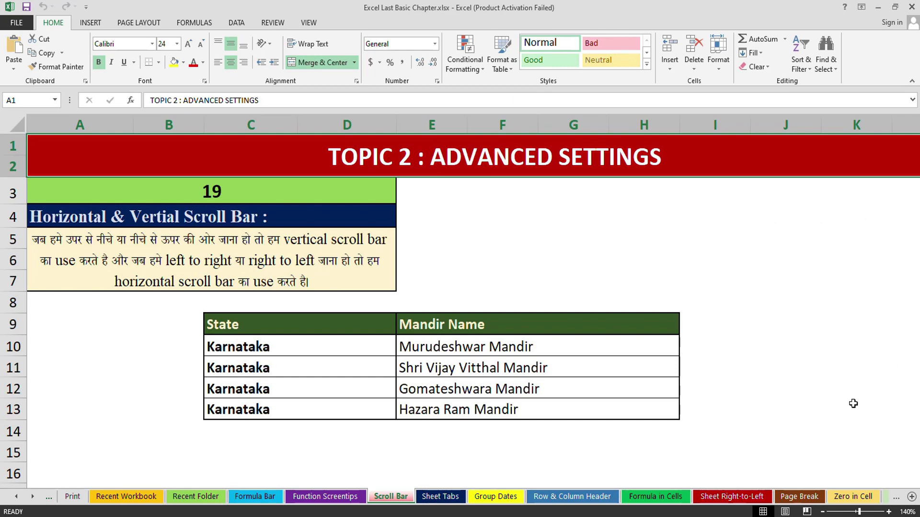
Return to cell A1 and go to the workbook's Info page.
left_click_drag(917, 338, 916, 338)
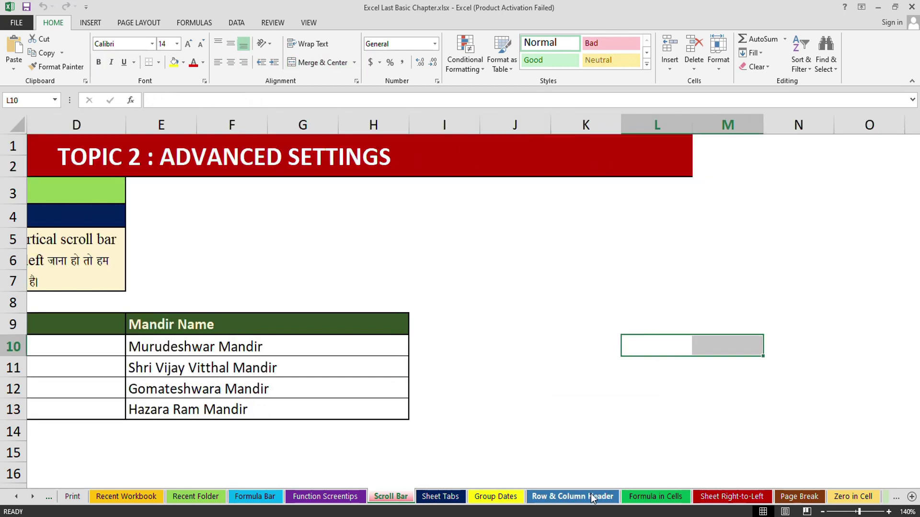
key("ctrl+Home")
left_click(16, 22)
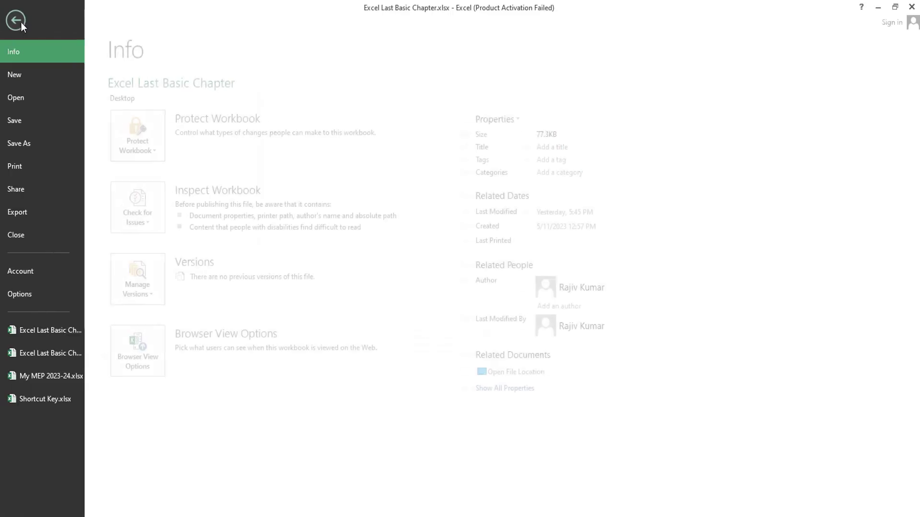
Re-tick Show vertical and Show horizontal scroll bar in Advanced options and confirm.
left_click(28, 301)
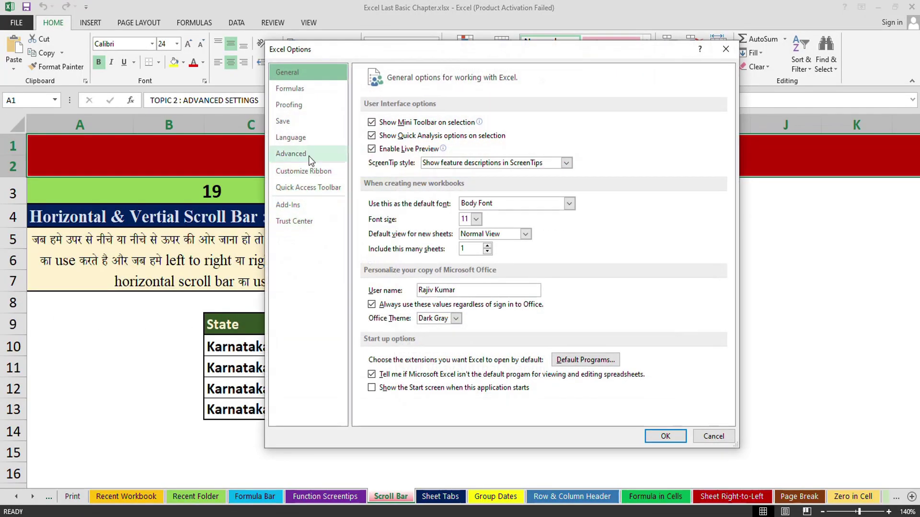
left_click(296, 154)
scroll(397, 276, "down", 10)
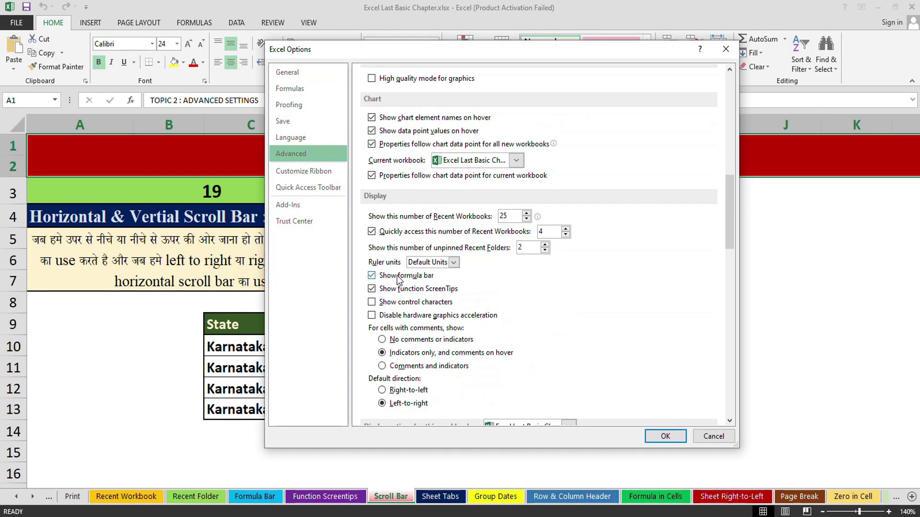
scroll(397, 275, "down", 6)
scroll(396, 275, "down", 1)
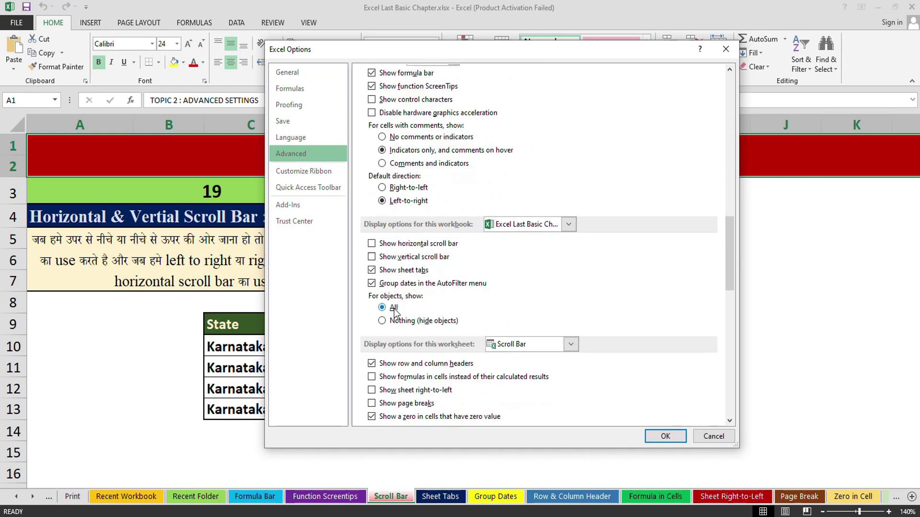
left_click(388, 257)
left_click(385, 244)
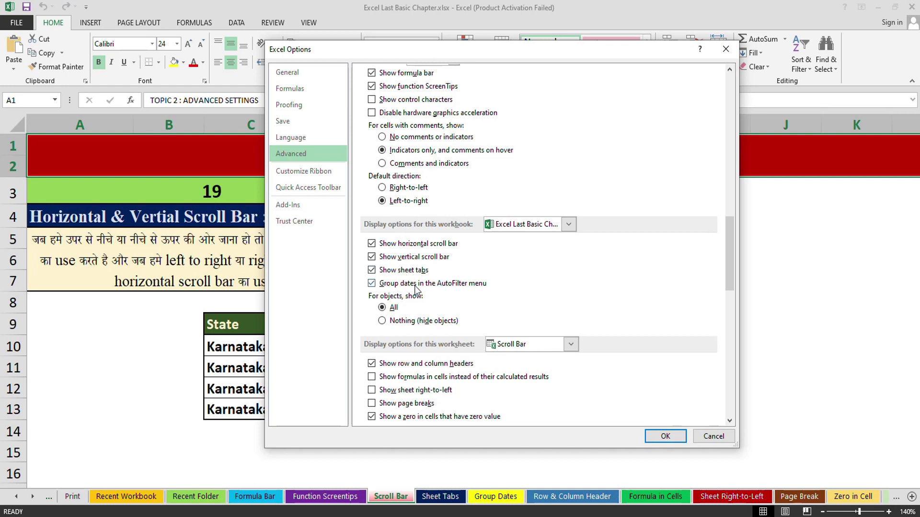
left_click(665, 436)
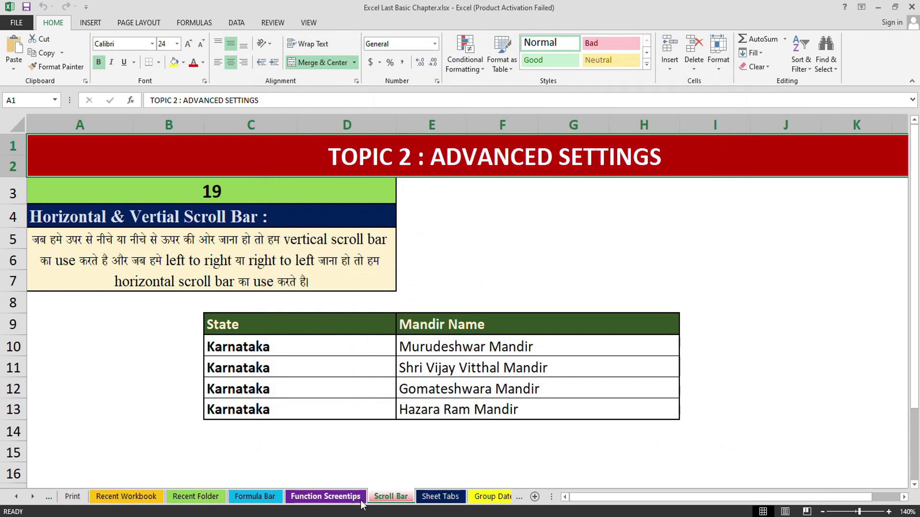
On the Sheet Tabs sheet, turn off Show sheet tabs in the Advanced options.
key("ctrl+Page_Down")
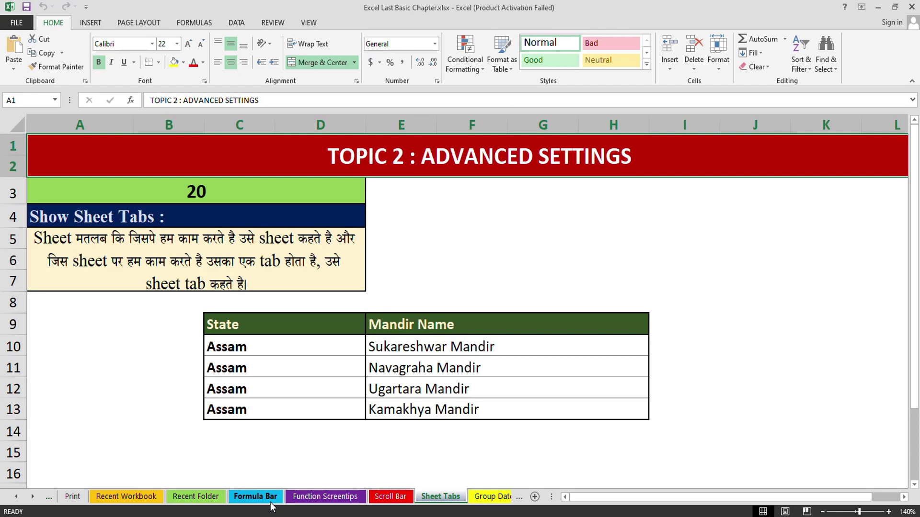
left_click(13, 25)
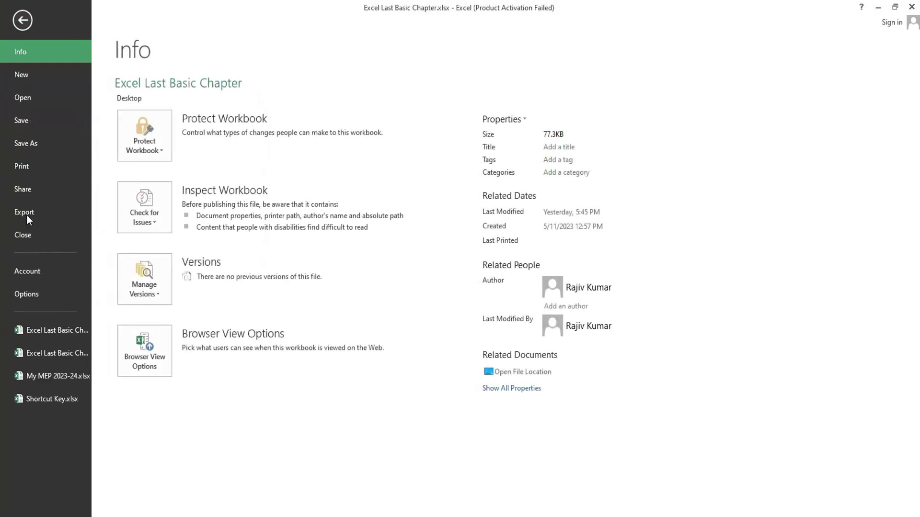
left_click(30, 292)
left_click(291, 153)
scroll(509, 324, "down", 10)
scroll(511, 330, "down", 4)
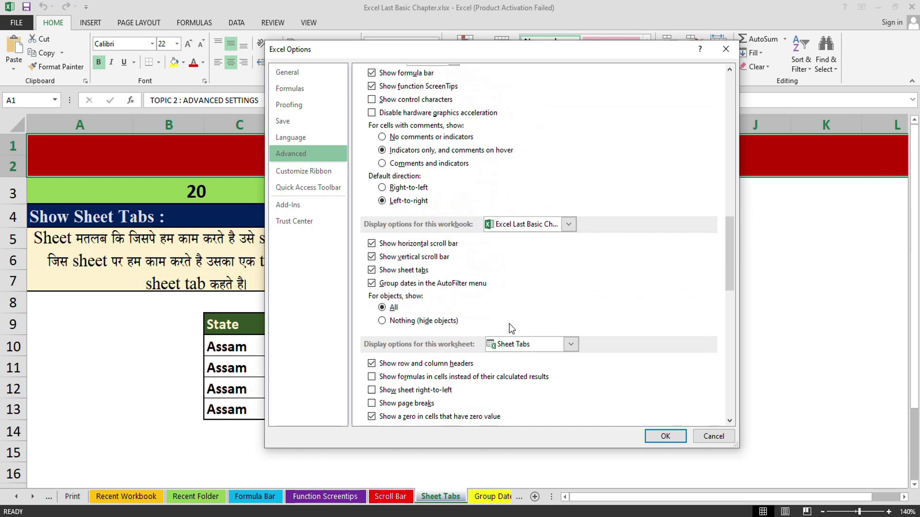
left_click(374, 271)
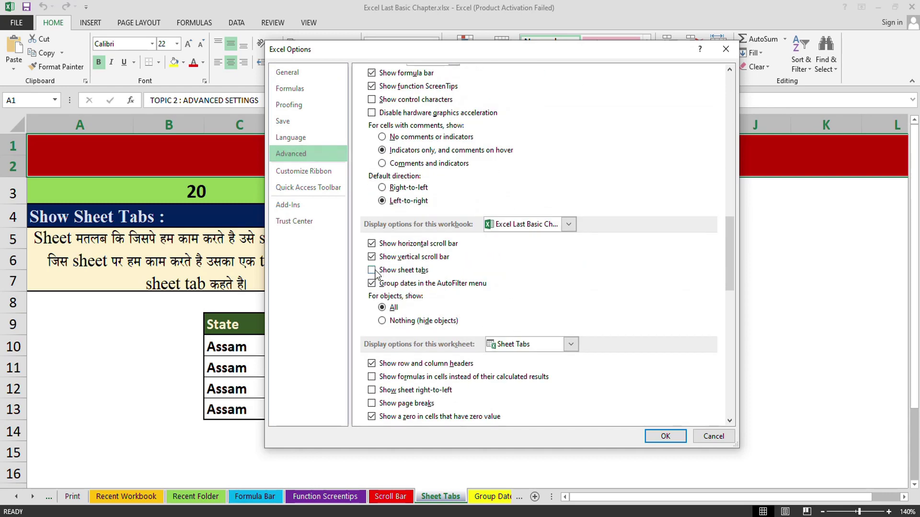
left_click(665, 436)
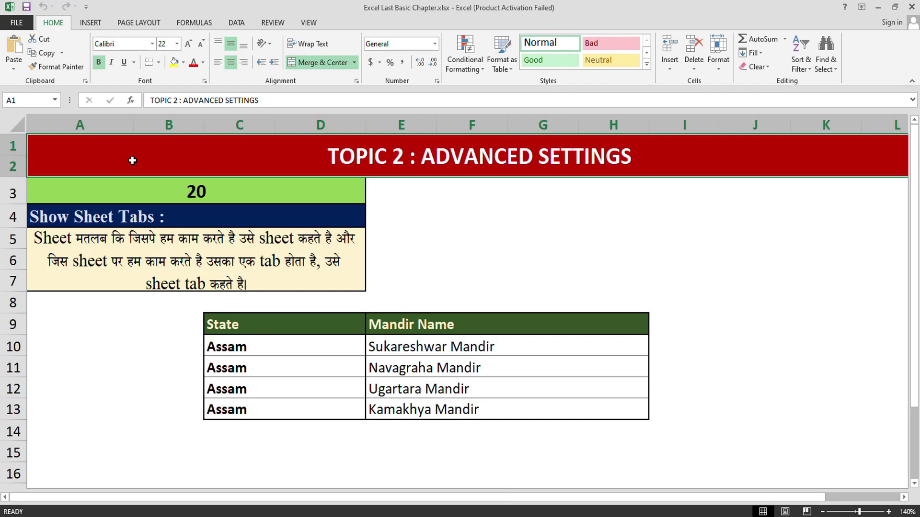
left_click(16, 22)
Re-enable Show sheet tabs, disable Group dates in the AutoFilter menu, and move to Group Dates.
left_click(32, 295)
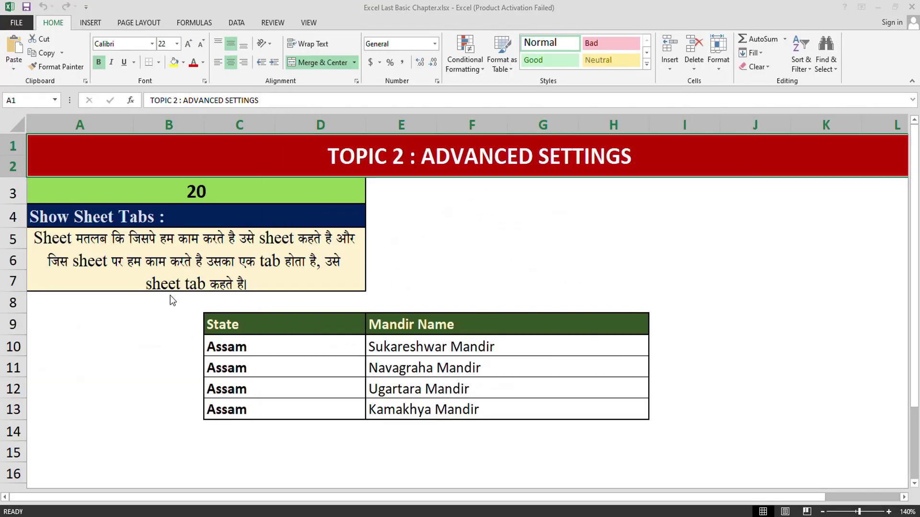
left_click(312, 156)
scroll(483, 274, "down", 15)
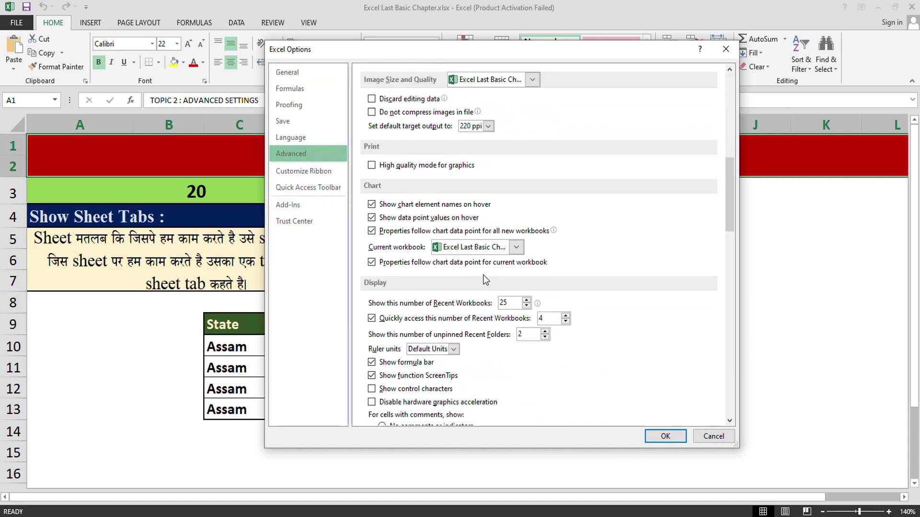
left_click(411, 299)
left_click(411, 299)
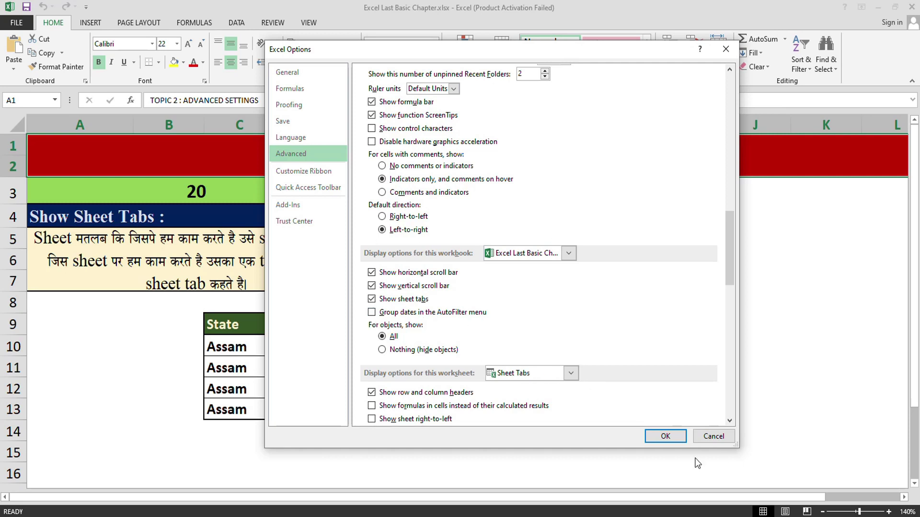
left_click(675, 438)
key("ctrl+Page_Down")
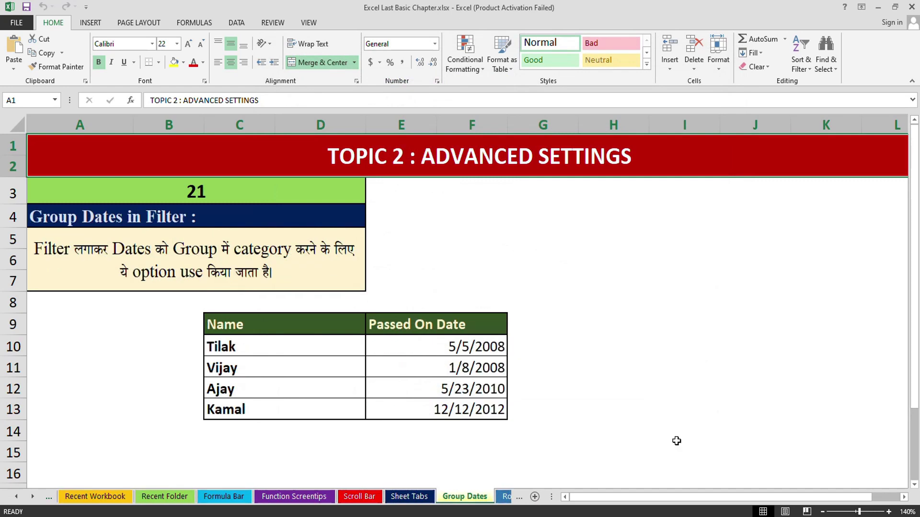
Select the Name and Passed On Date headers and apply a filter with Ctrl+Shift+L.
key("Down")
key("Down")
key("Down")
key("Down")
key("Down")
key("Down")
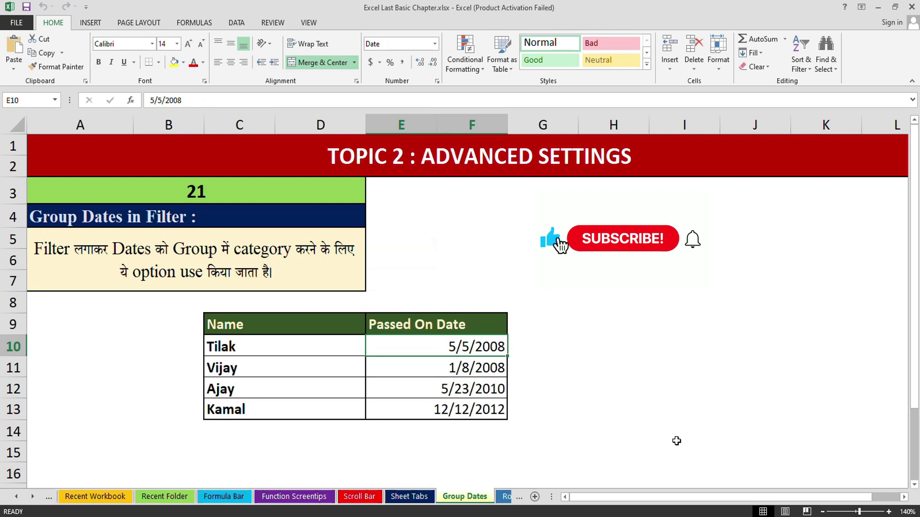
key("ctrl+shift+Down")
key("Up")
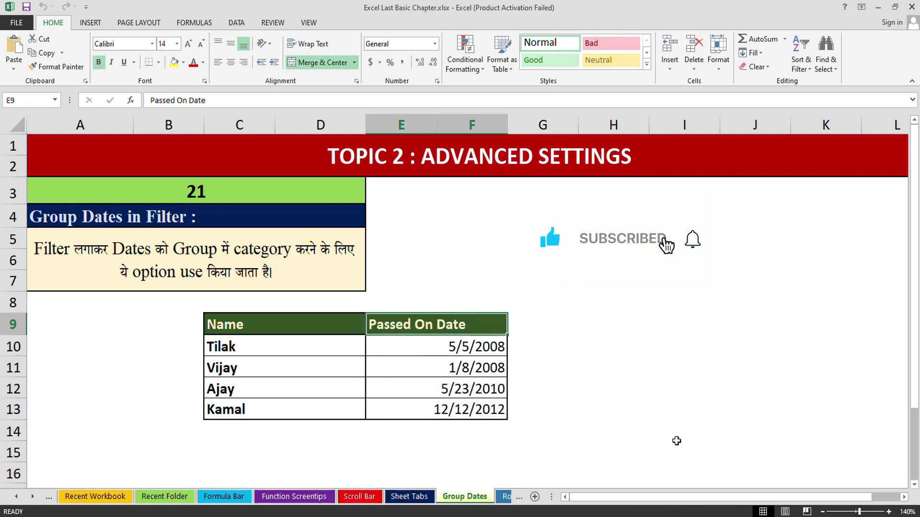
key("shift+Left")
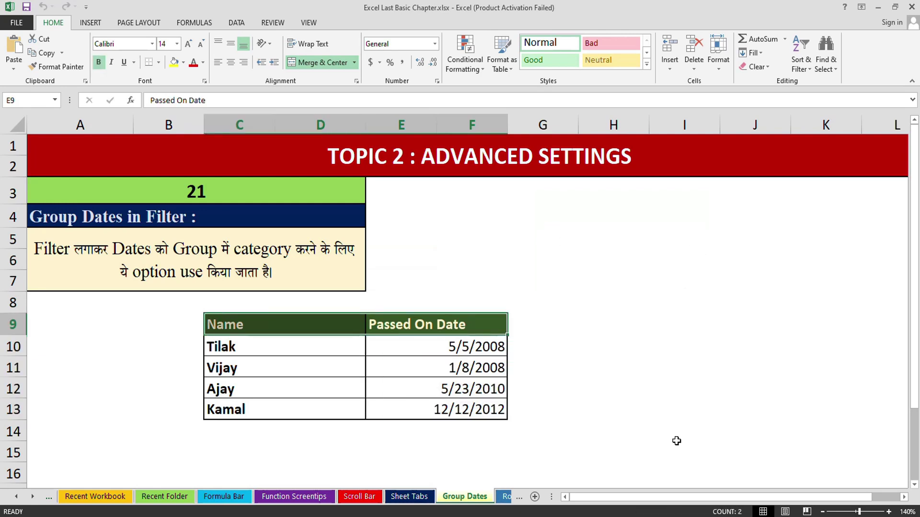
key("ctrl+shift+l")
Open the Passed On Date filter list and step down to the ungrouped 12/12/2012 entry.
key("alt+Down")
key("Down")
key("Down")
key("Down")
key("Down")
key("Down")
key("Down")
key("Down")
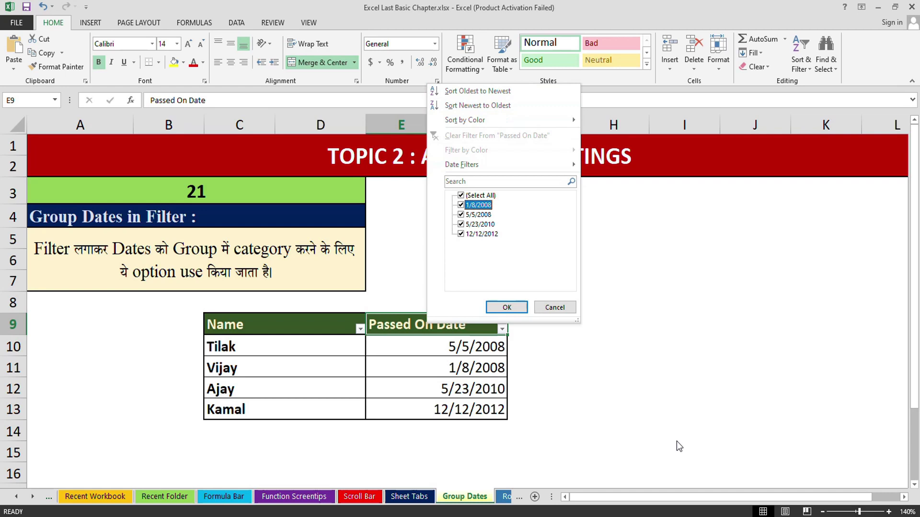
key("Down")
key("Down")
key("Down")
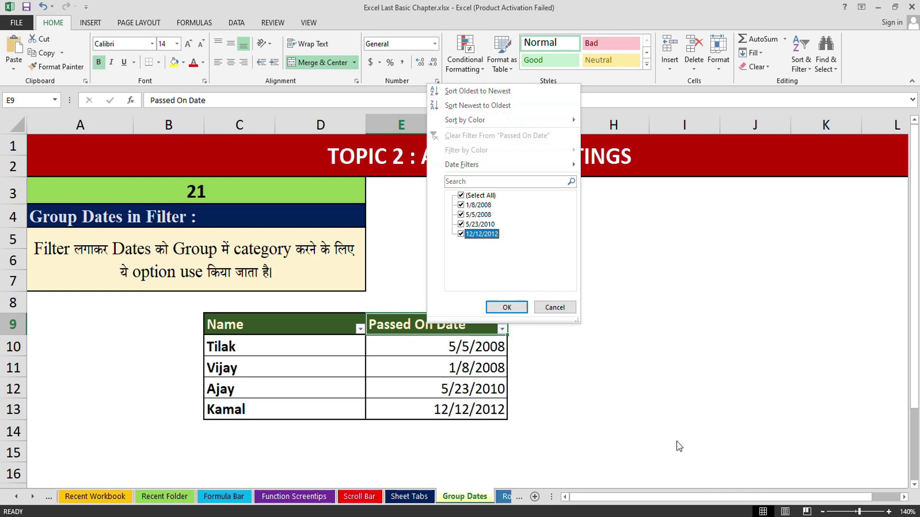
Turn on 'Group dates in the AutoFilter menu' in Advanced options.
left_click(507, 307)
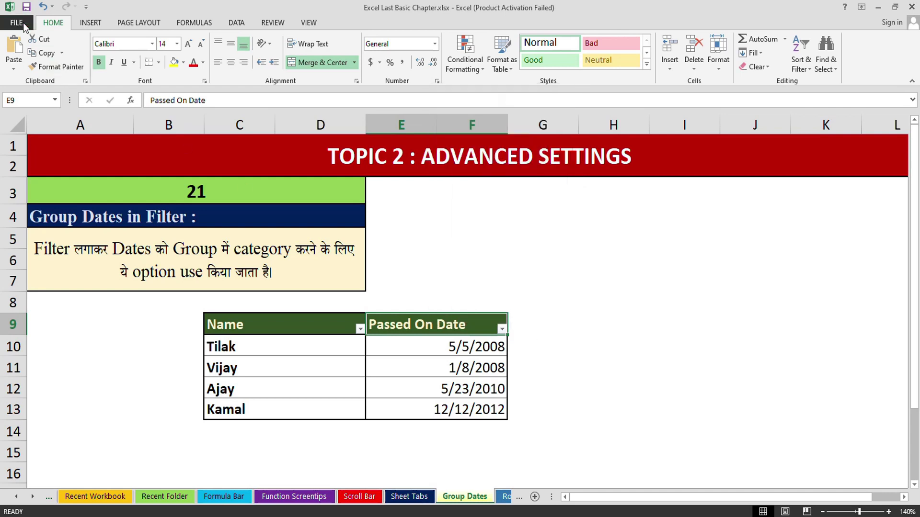
left_click(23, 22)
left_click(28, 293)
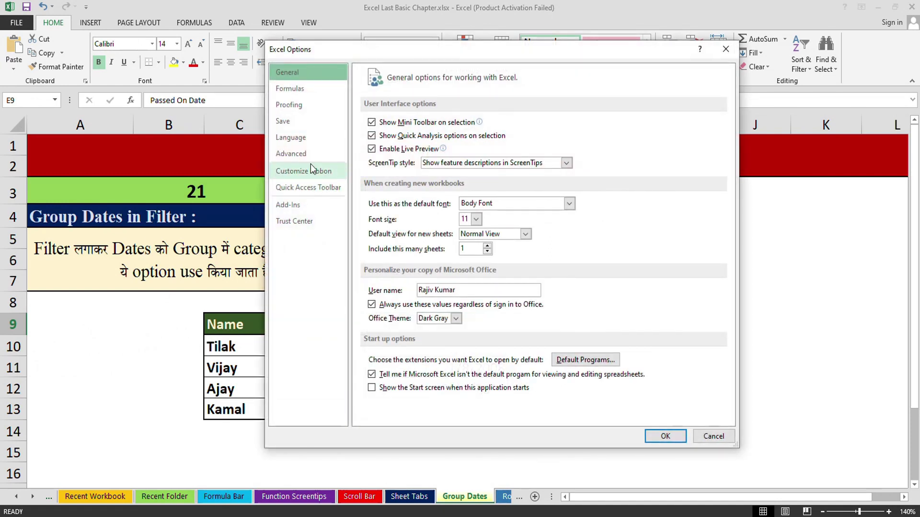
left_click(305, 159)
scroll(418, 309, "down", 10)
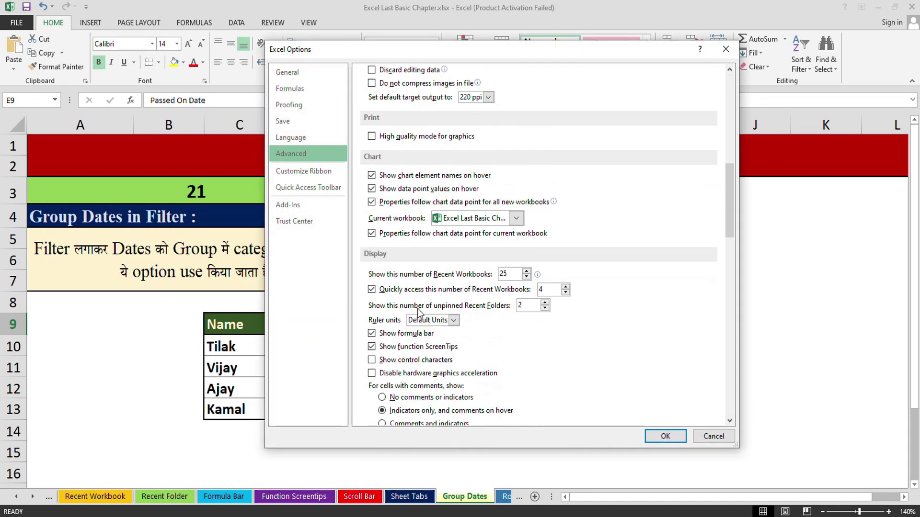
scroll(418, 309, "down", 6)
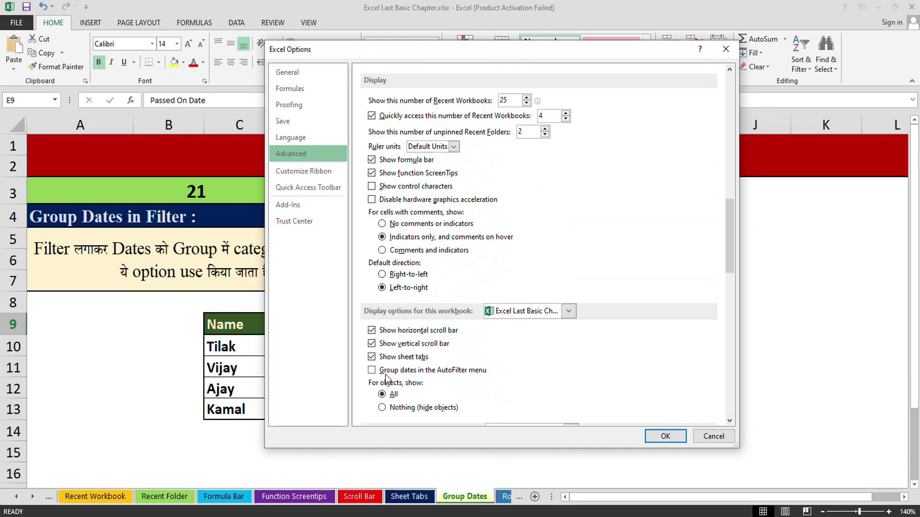
left_click(373, 373)
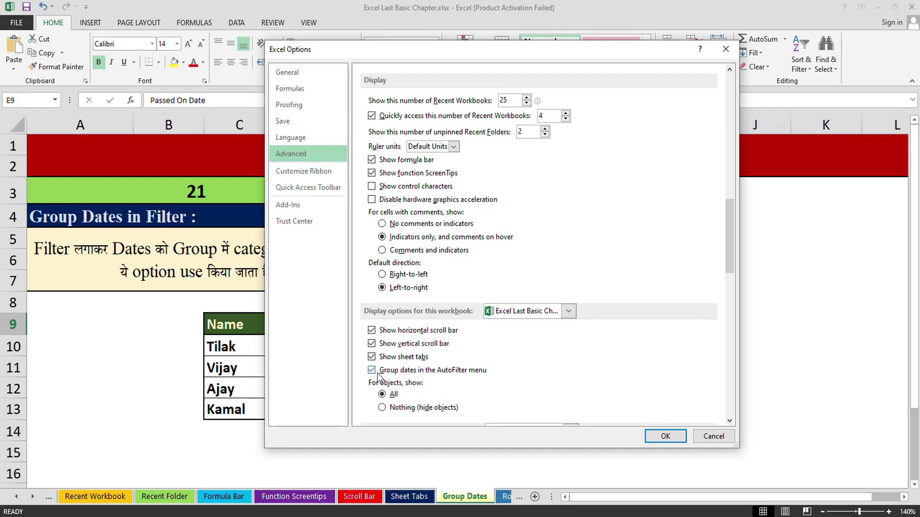
left_click(666, 437)
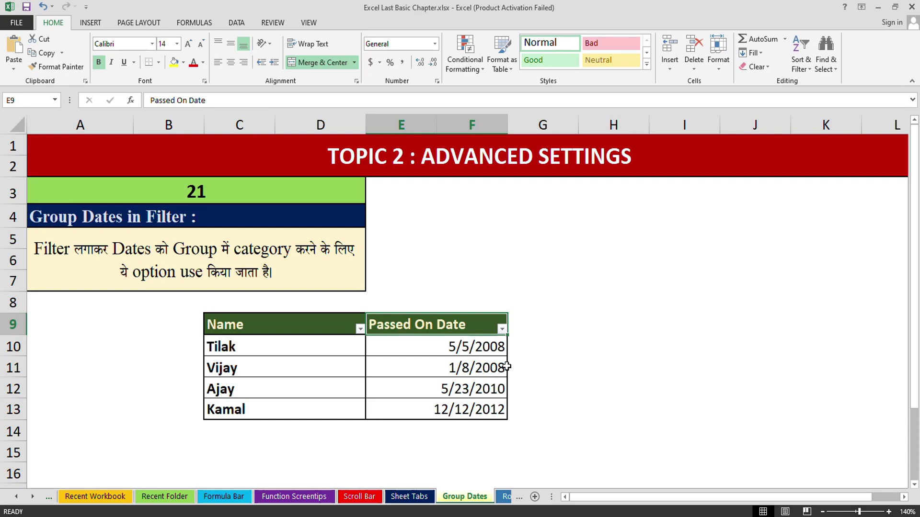
Open the Passed On Date filter and expand the 2012, 2010 and 2008 year groups.
left_click(502, 328)
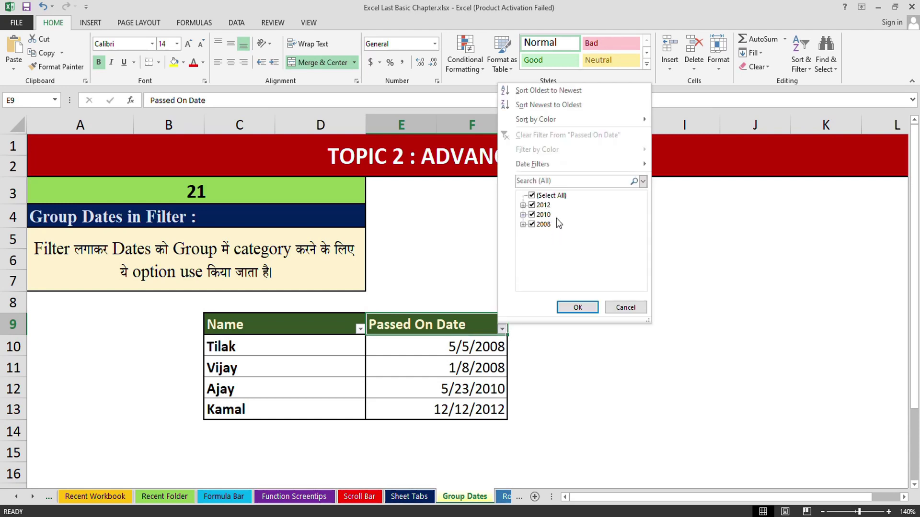
left_click(523, 205)
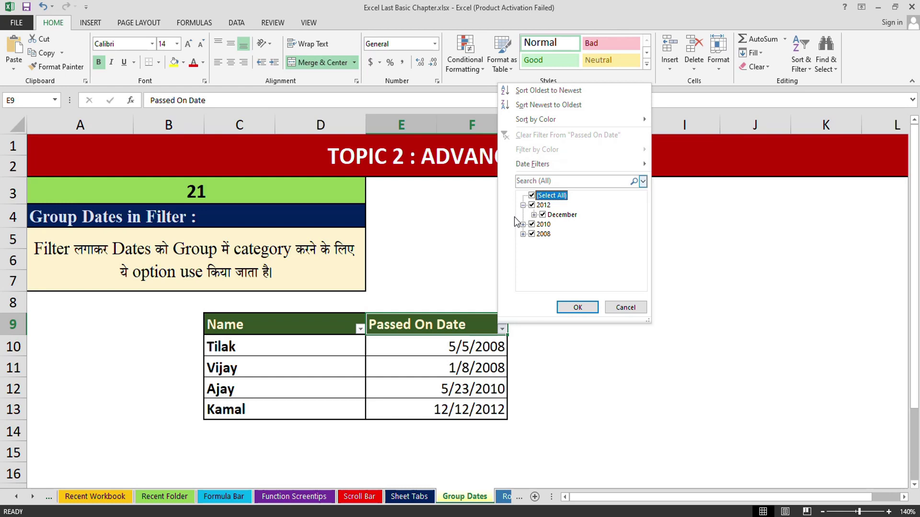
left_click(523, 225)
left_click(523, 243)
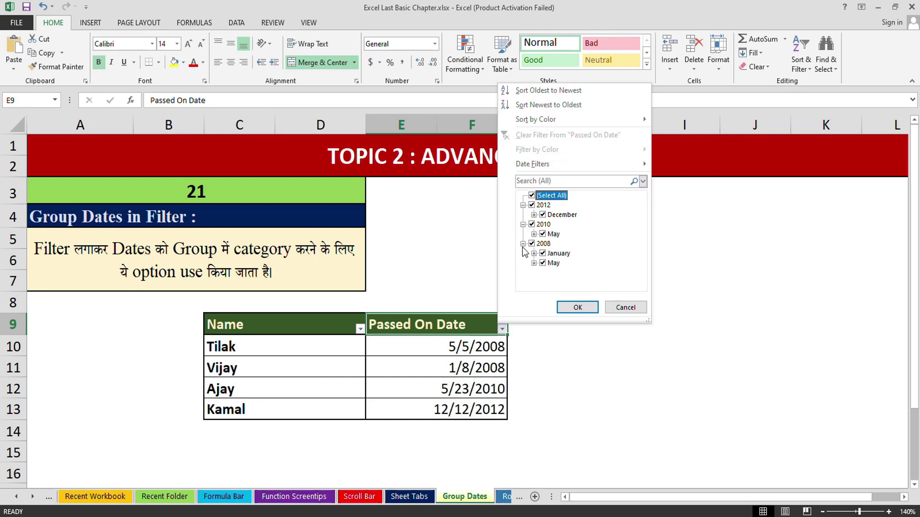
left_click(587, 307)
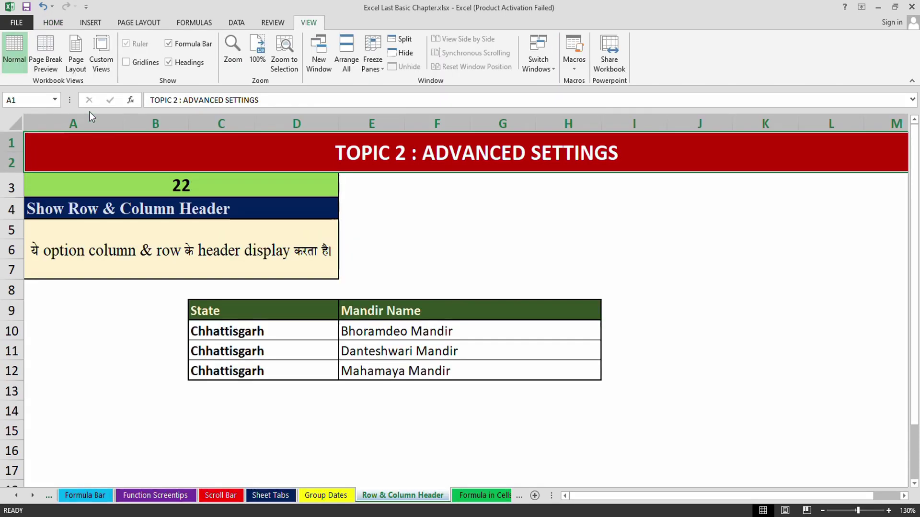
left_click(16, 23)
left_click(29, 292)
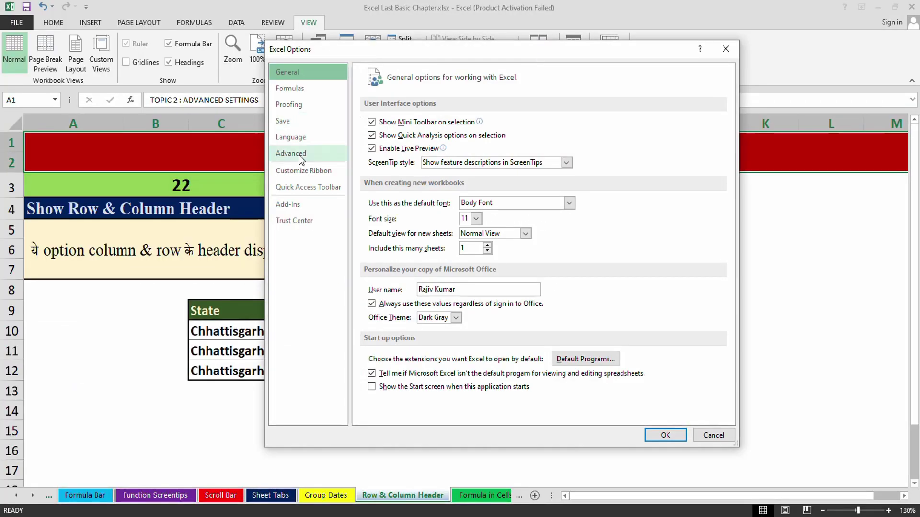
left_click(299, 155)
scroll(534, 377, "down", 10)
scroll(534, 382, "down", 3)
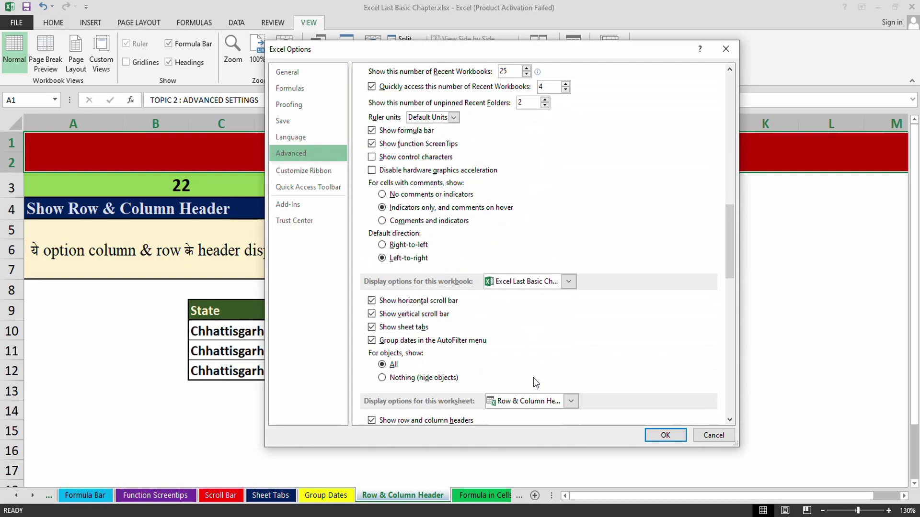
scroll(533, 377, "down", 2)
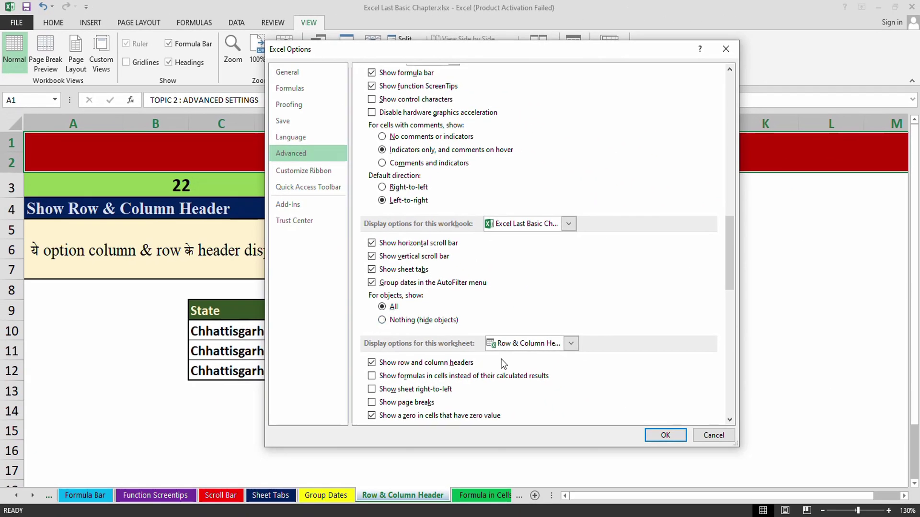
scroll(431, 371, "down", 1)
scroll(383, 376, "up", 1)
left_click(665, 435)
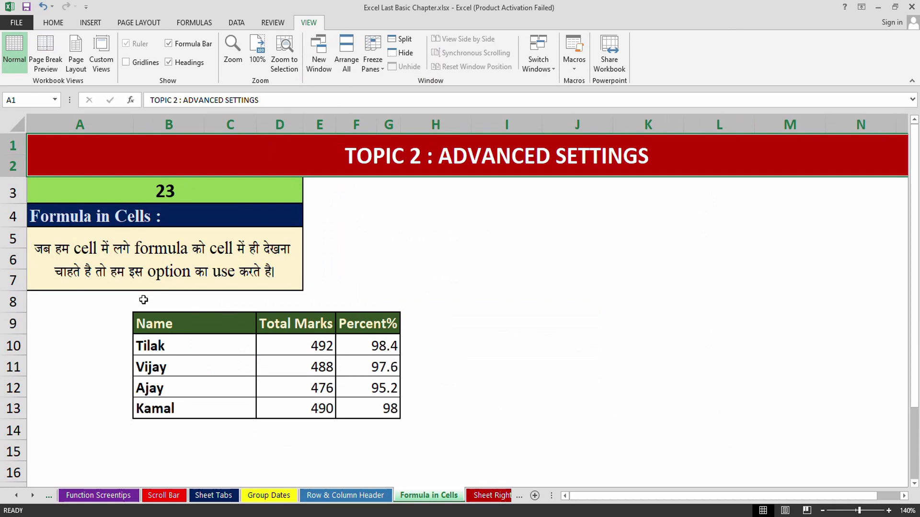
Toggle Ctrl+` to reveal formulas like =D10/5, then restore values and return to A1.
left_click(337, 349)
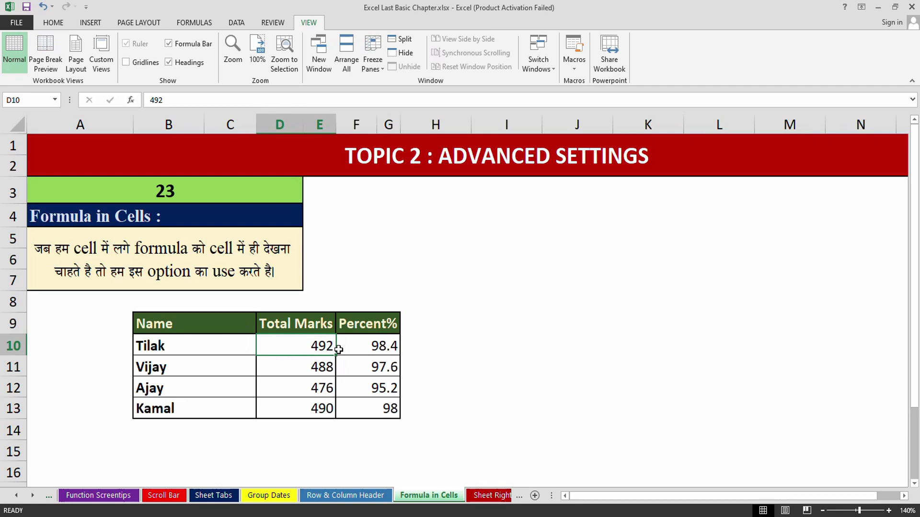
key("ctrl+grave")
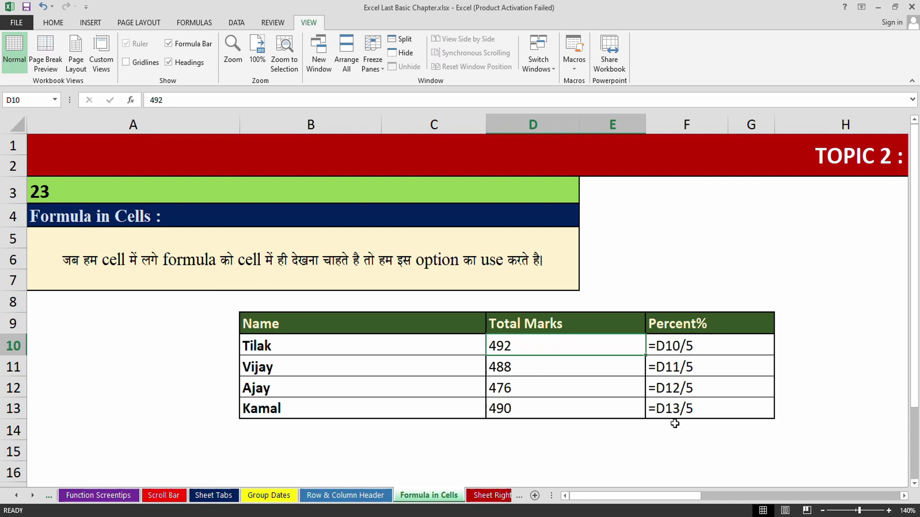
key("ctrl+grave")
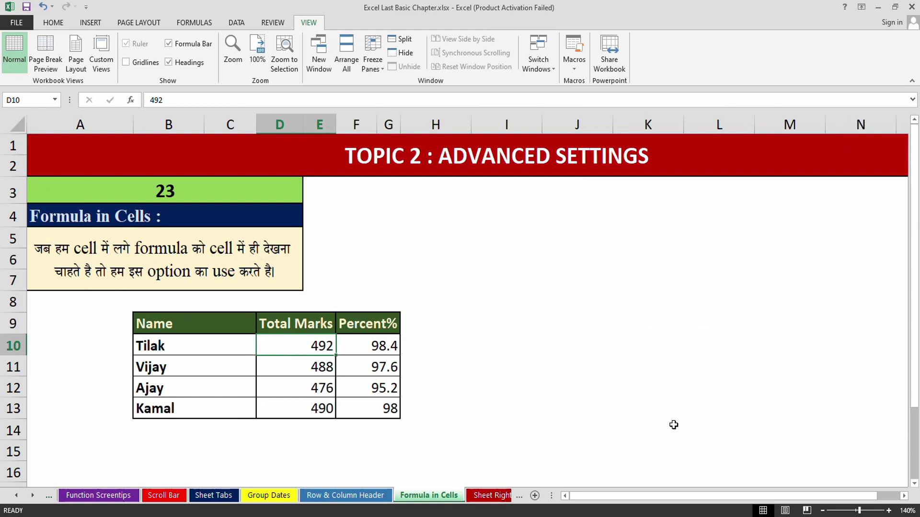
left_click(397, 366)
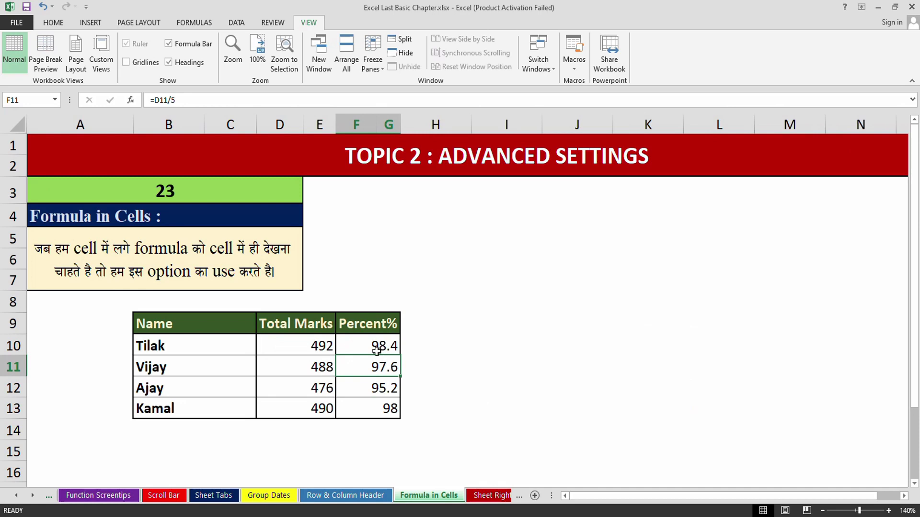
key("ctrl+Home")
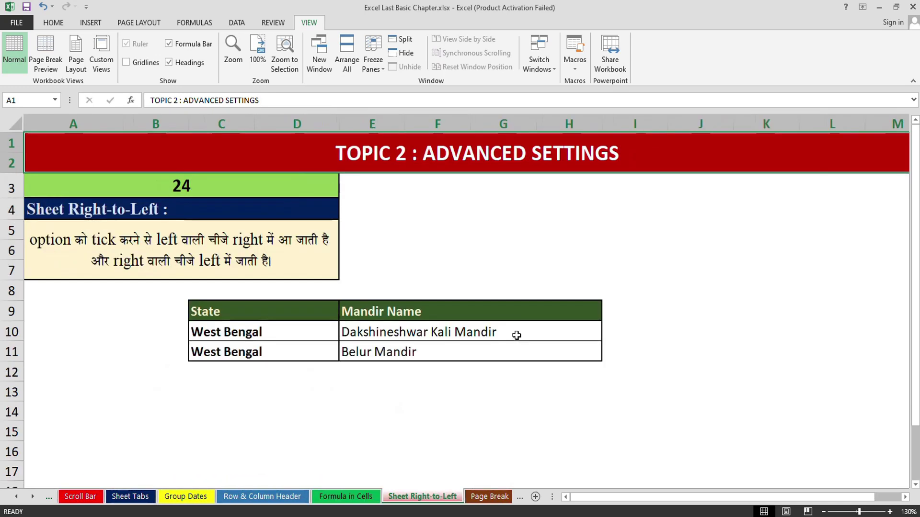
Turn on 'Show sheet right-to-left' for this sheet in Advanced options.
left_click(17, 23)
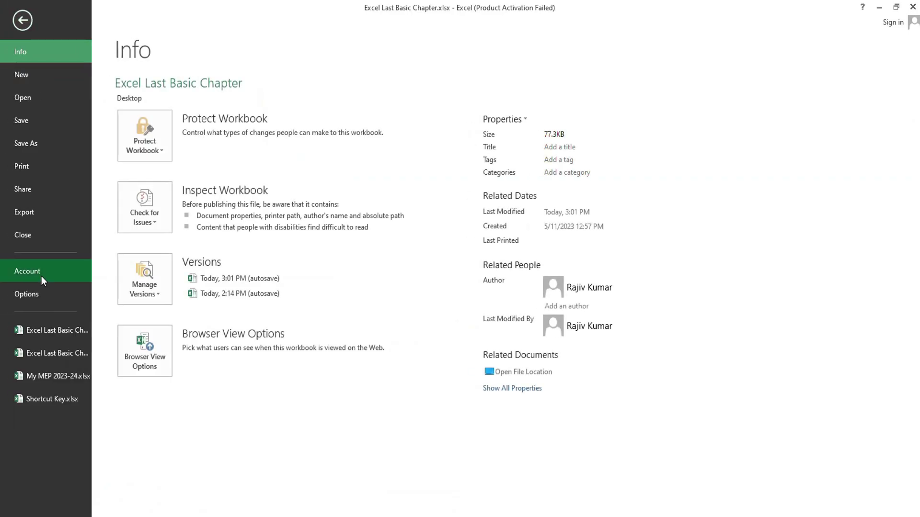
left_click(44, 293)
left_click(298, 153)
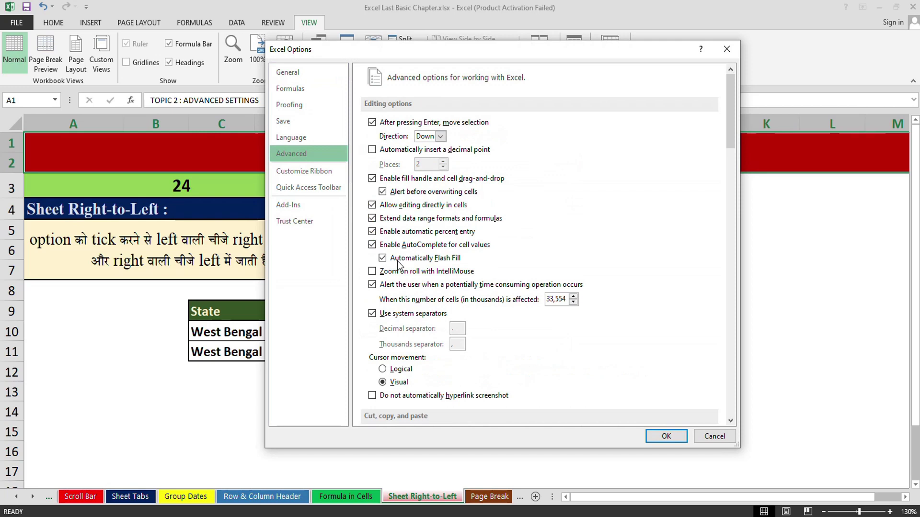
scroll(430, 359, "down", 10)
scroll(430, 359, "down", 8)
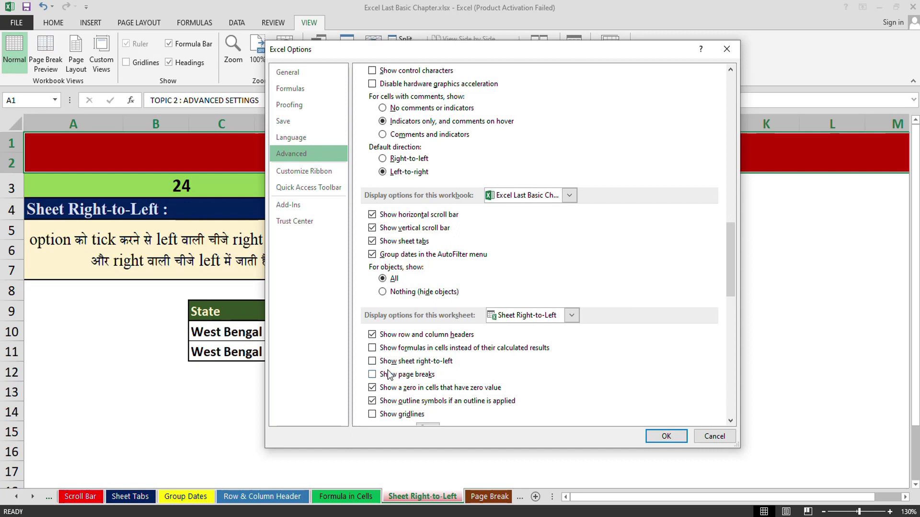
left_click(372, 361)
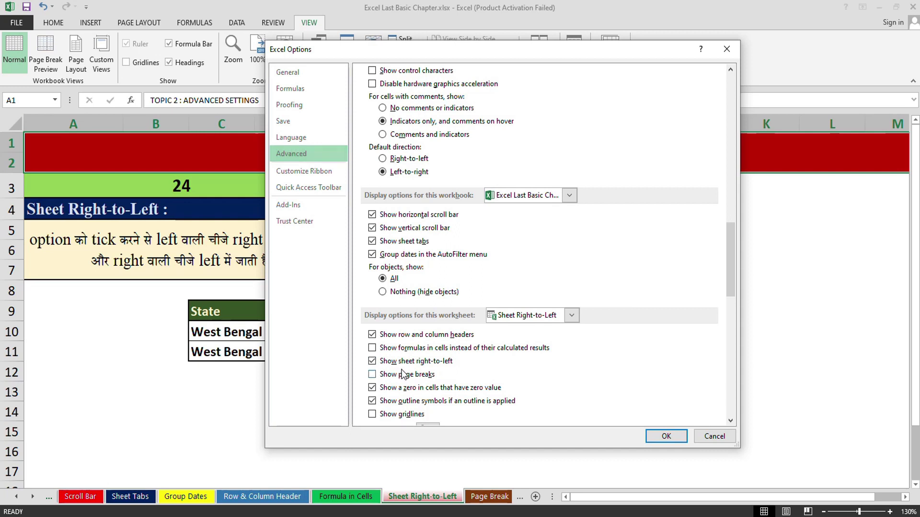
left_click(667, 439)
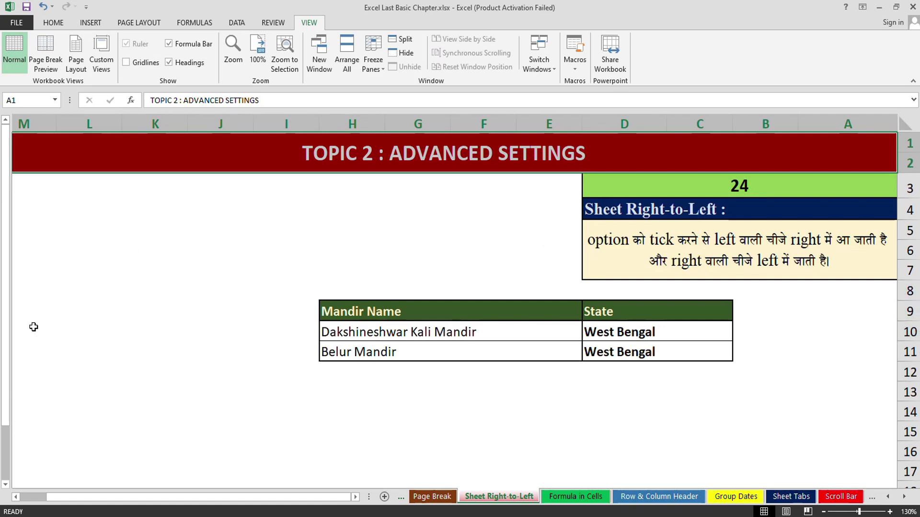
Turn 'Show sheet right-to-left' back off, then go to the Page Break sheet.
left_click(13, 23)
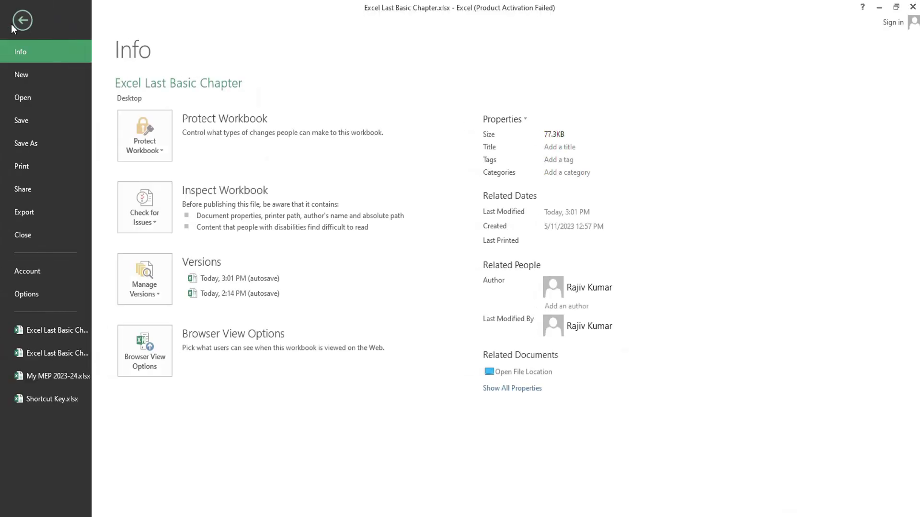
left_click(33, 296)
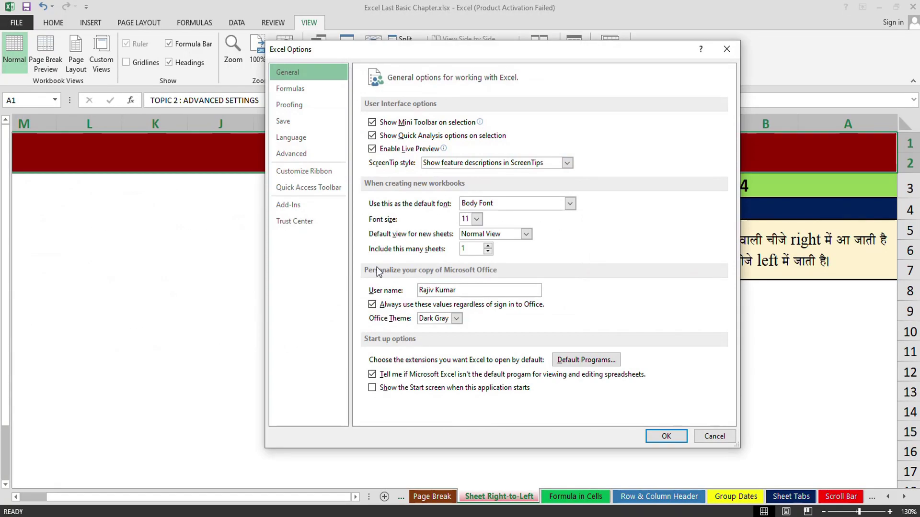
left_click(318, 155)
scroll(464, 291, "down", 5)
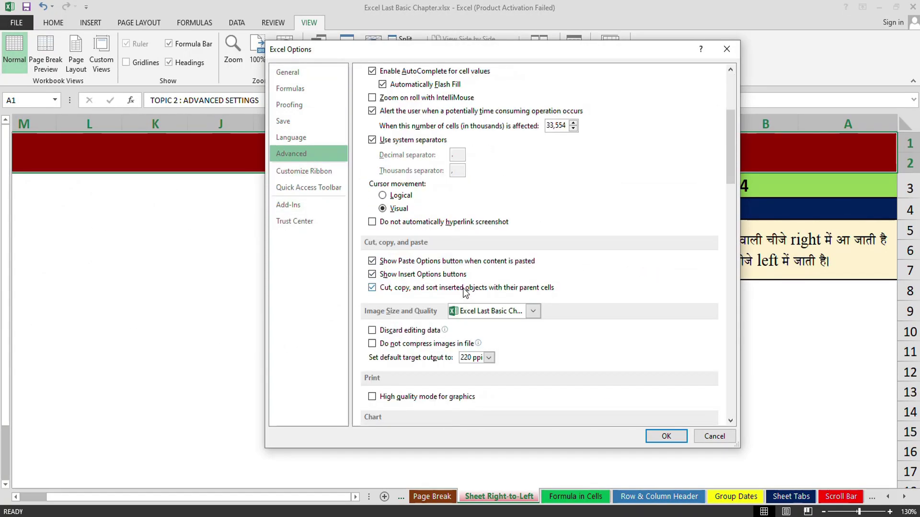
scroll(464, 291, "down", 8)
scroll(464, 291, "down", 6)
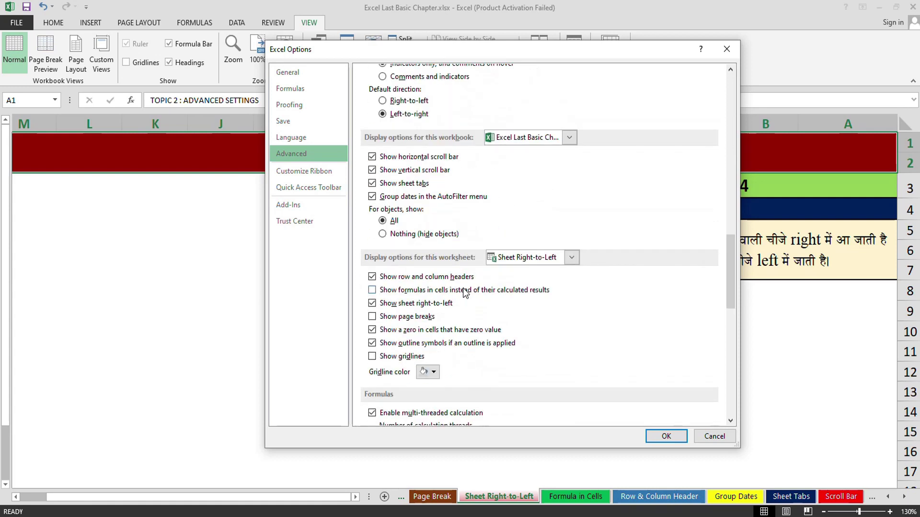
left_click(402, 307)
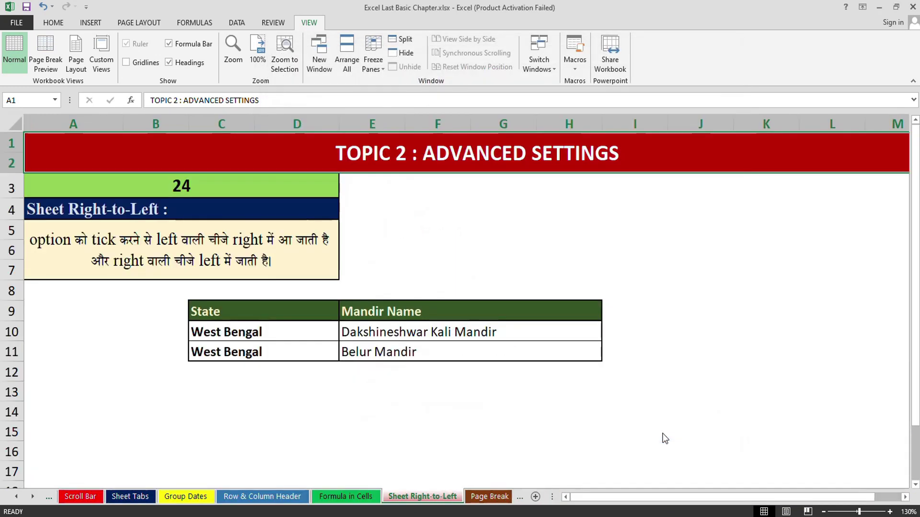
key("ctrl+Page_Down")
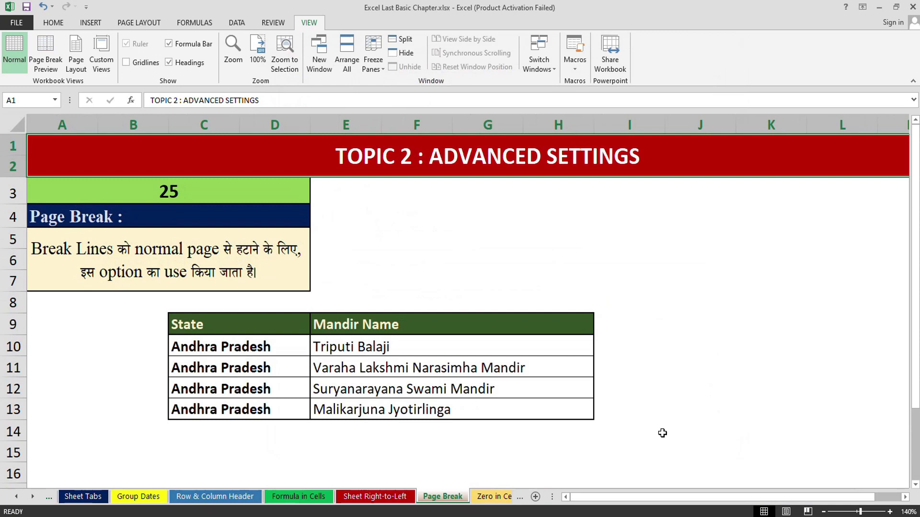
Switch the Page Break sheet to Page Break Preview and back to Normal view.
left_click(807, 511)
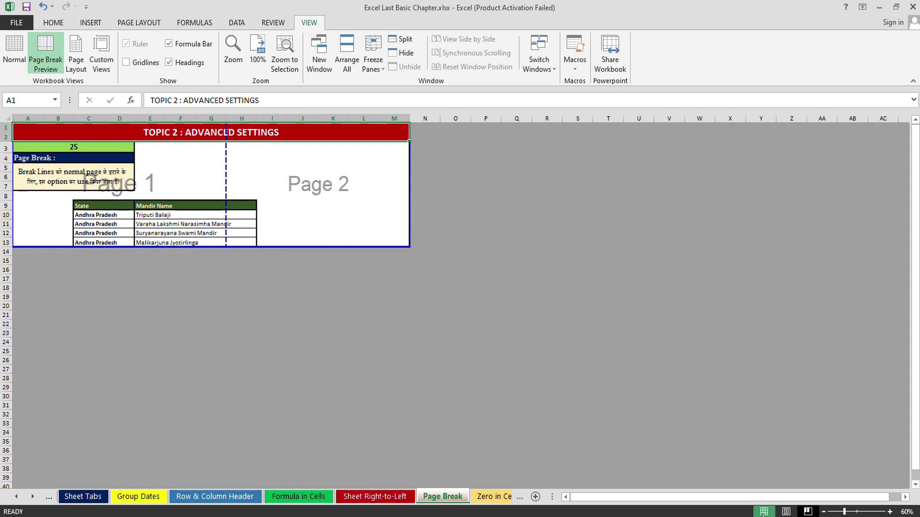
left_click(763, 512)
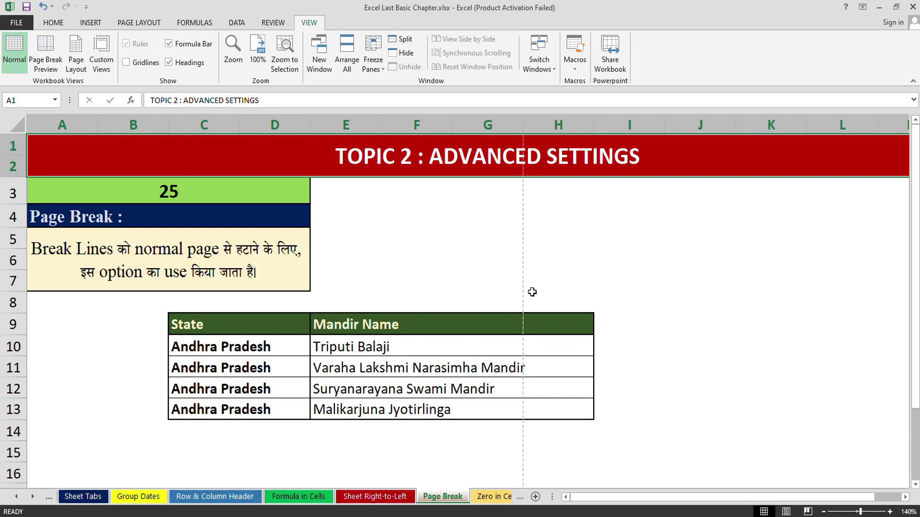
scroll(525, 345, "down", 5)
scroll(525, 345, "down", 4)
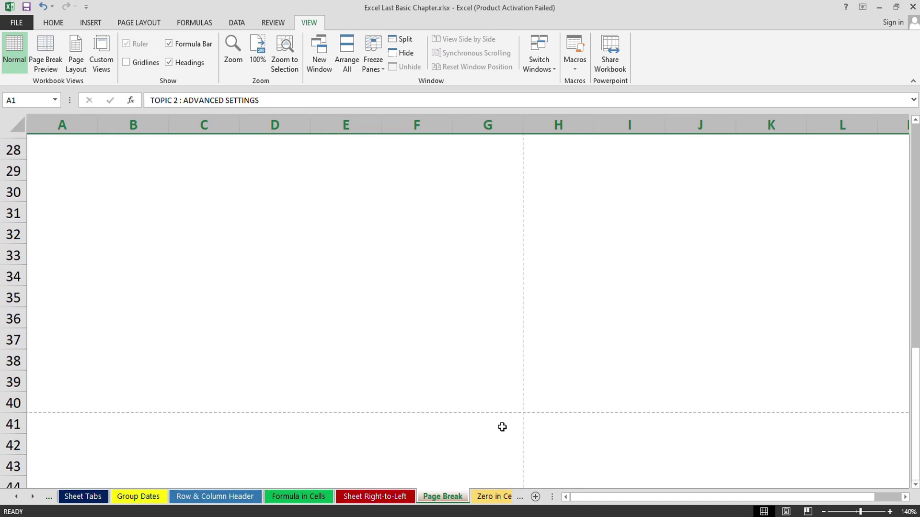
scroll(502, 427, "up", 9)
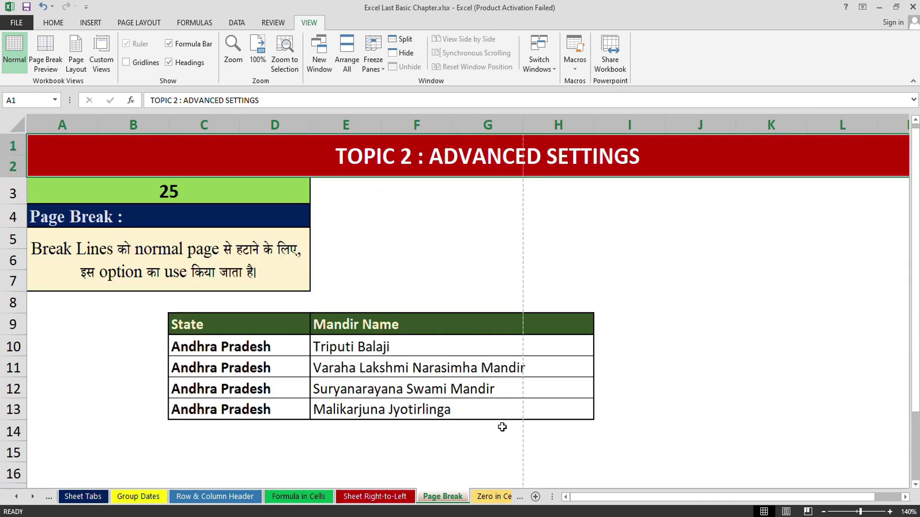
Uncheck 'Show page breaks' for this sheet, apply, then go to the Zero in Cell sheet.
left_click(18, 22)
left_click(26, 290)
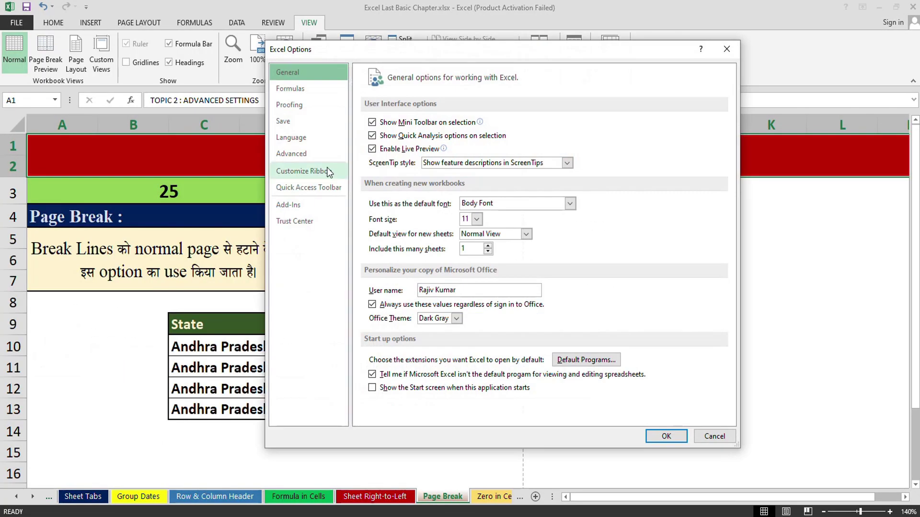
left_click(297, 153)
scroll(438, 272, "down", 10)
scroll(439, 272, "down", 9)
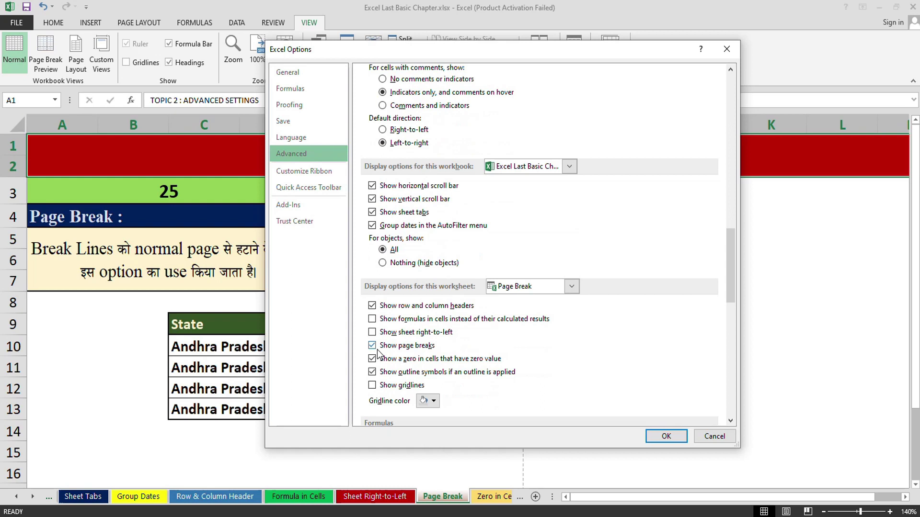
left_click(378, 353)
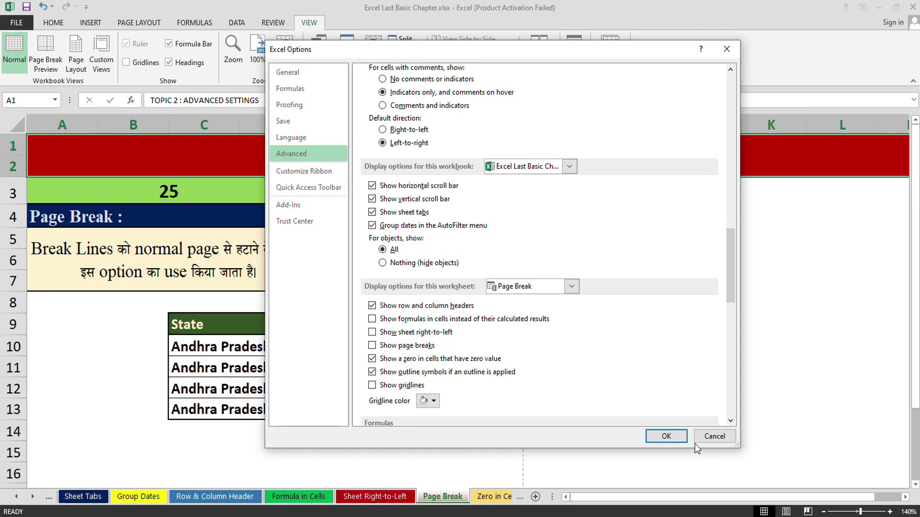
left_click(677, 439)
key("ctrl+Page_Down")
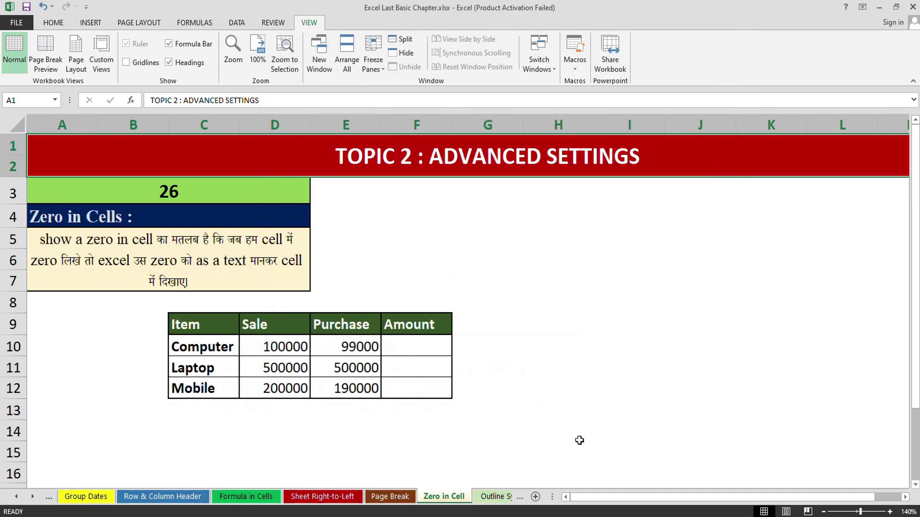
Enter =D10-E10 in F10 and fill it down to F12.
left_click(431, 340)
type("=")
key("Left")
key("Left")
type("-")
key("Left")
key("Return")
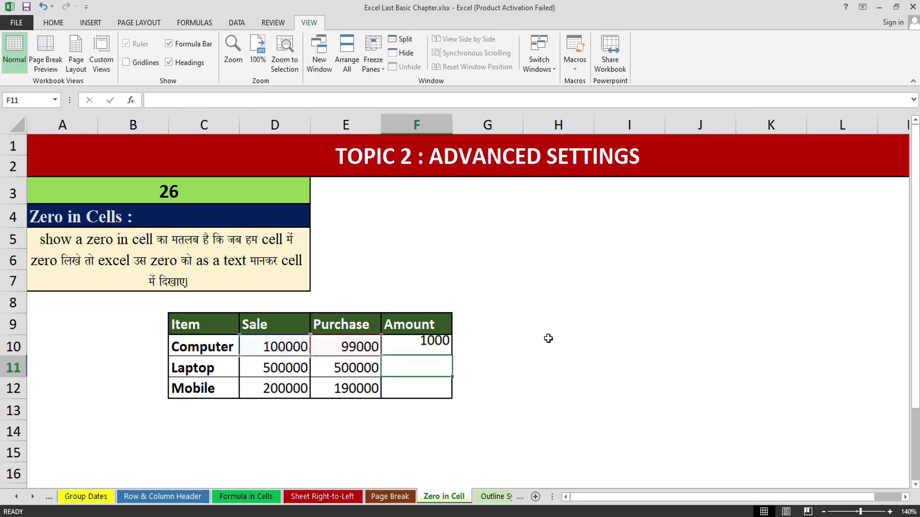
key("Up")
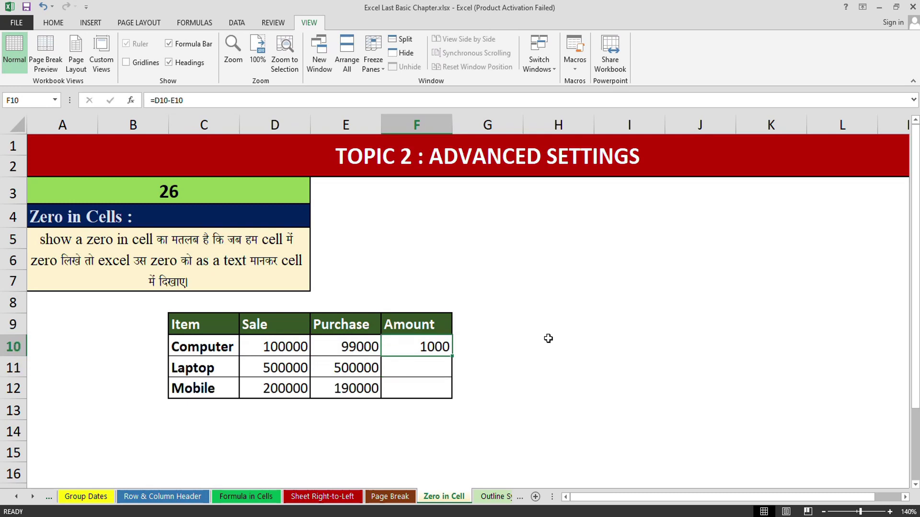
key("shift+Down")
key("shift+Down")
key("ctrl+d")
key("Down")
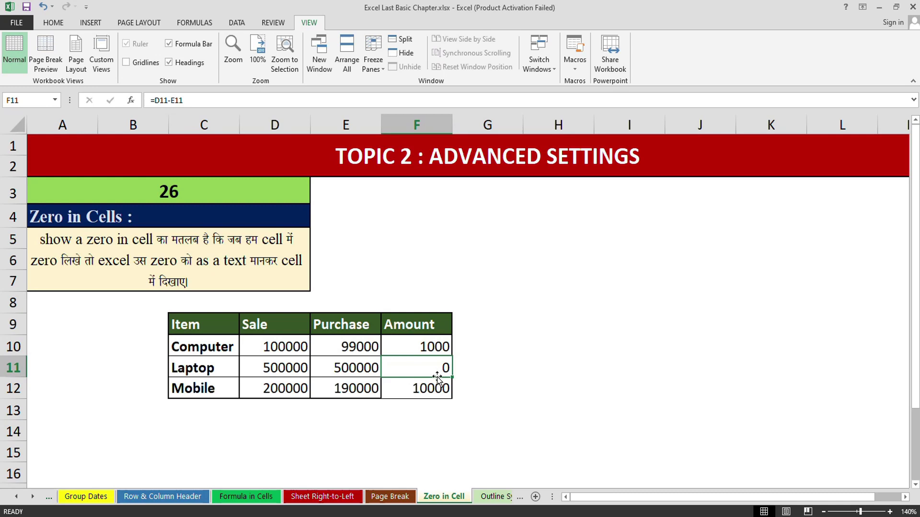
Turn off 'Show a zero in cells that have zero value' so F11 appears blank.
left_click(16, 22)
left_click(33, 283)
left_click(301, 154)
scroll(417, 295, "down", 15)
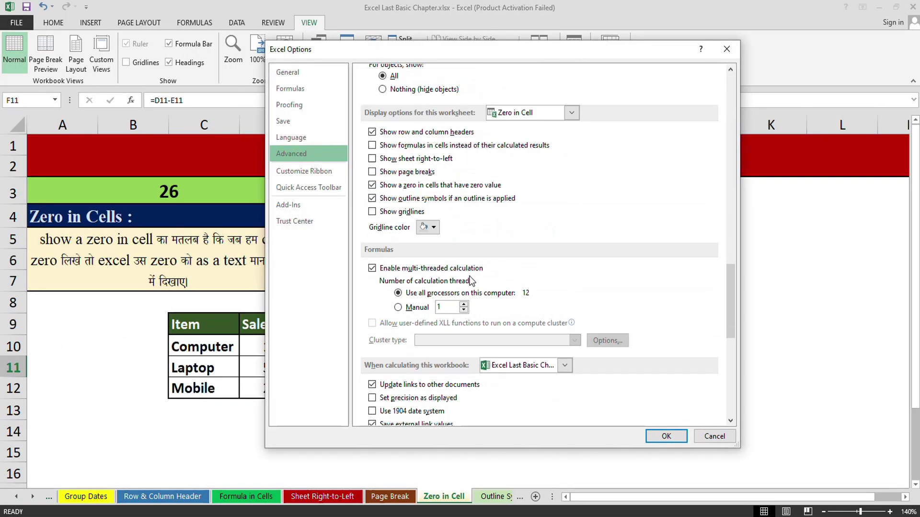
scroll(419, 296, "up", 3)
left_click(420, 299)
left_click(664, 436)
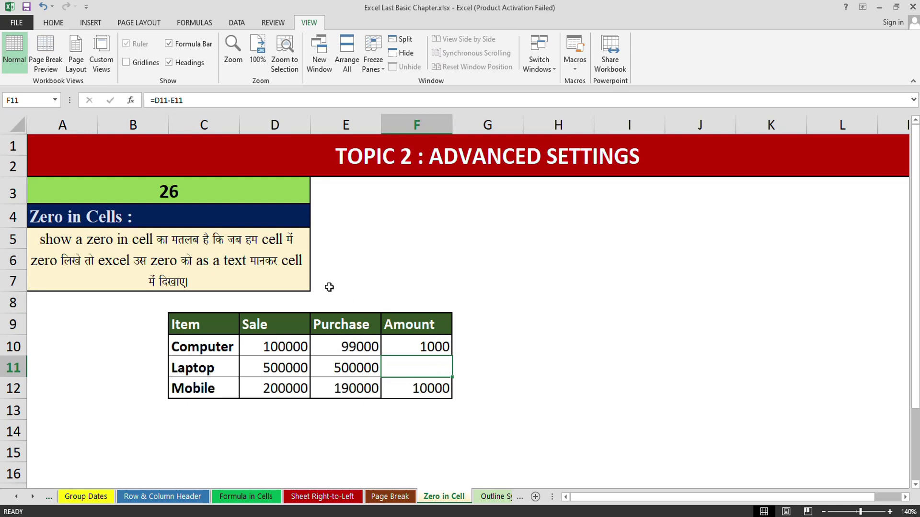
Restore zero display so F11 shows 0, then go to the Outline Symbols sheet.
left_click(22, 27)
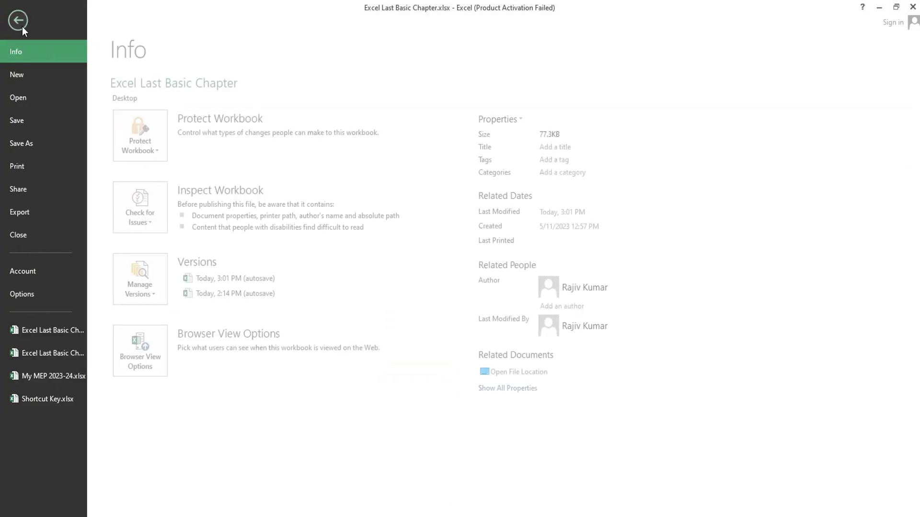
left_click(26, 294)
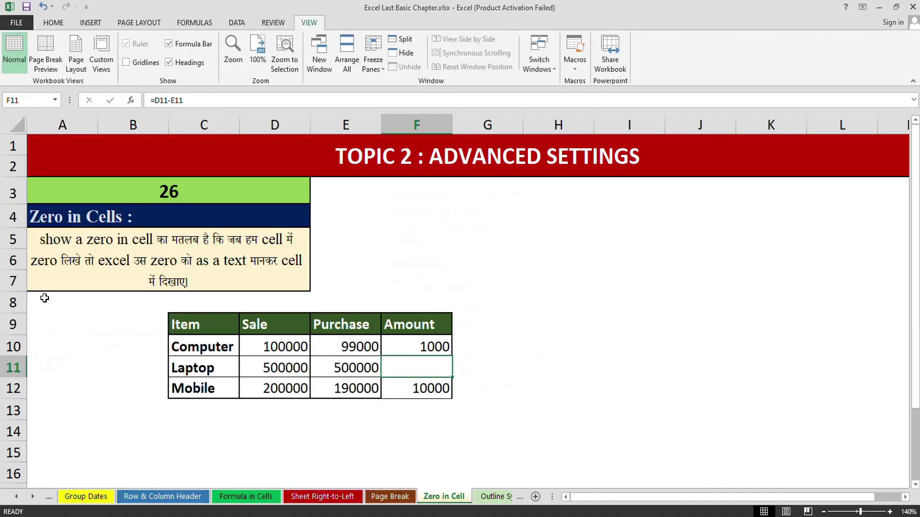
left_click(291, 154)
scroll(437, 344, "down", 15)
scroll(437, 344, "down", 5)
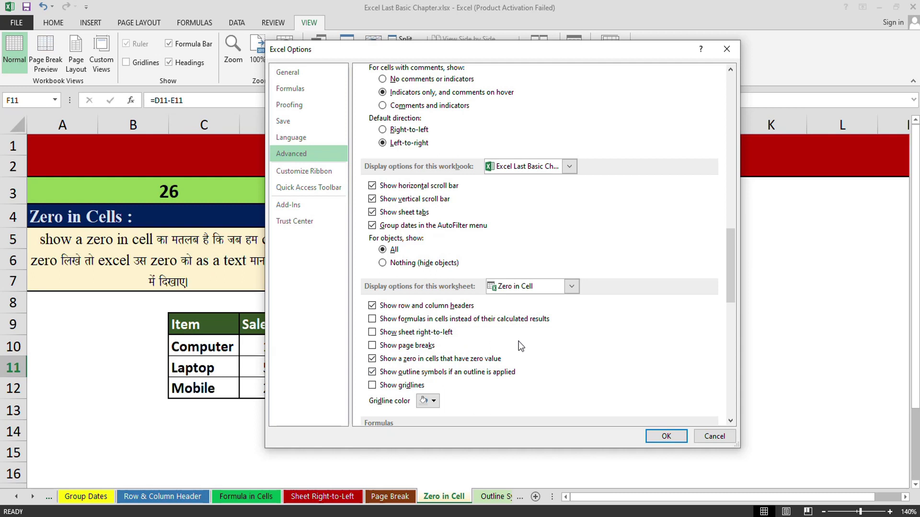
left_click(666, 436)
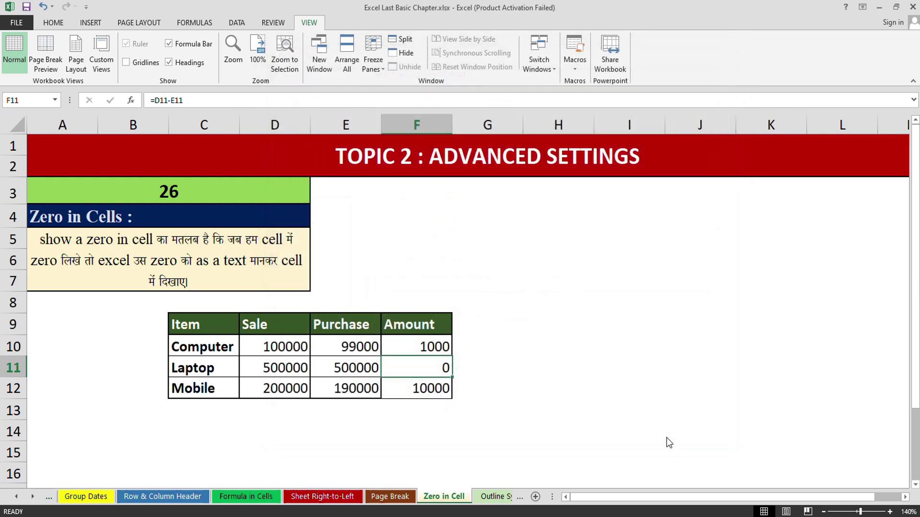
key("ctrl+Page_Down")
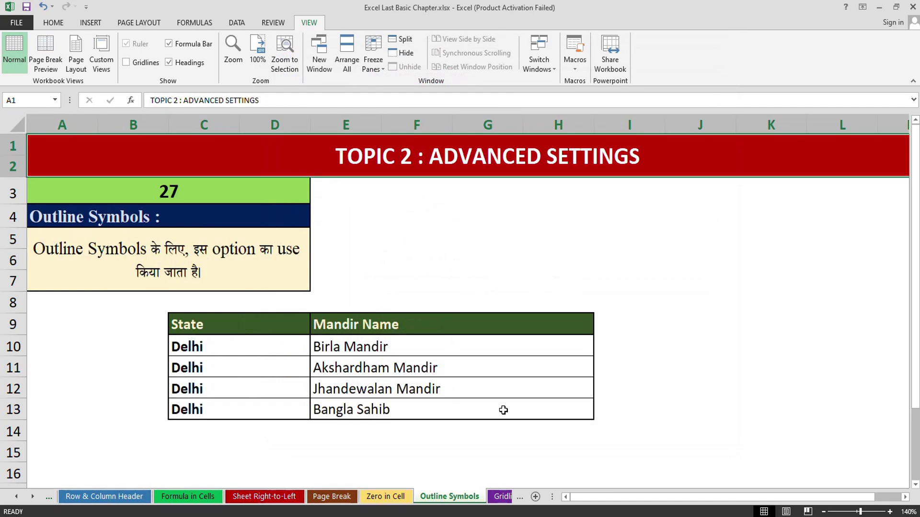
Select the State column from its header and group rows 9–13 as Rows, then collapse and expand.
left_click_drag(261, 345, 262, 404)
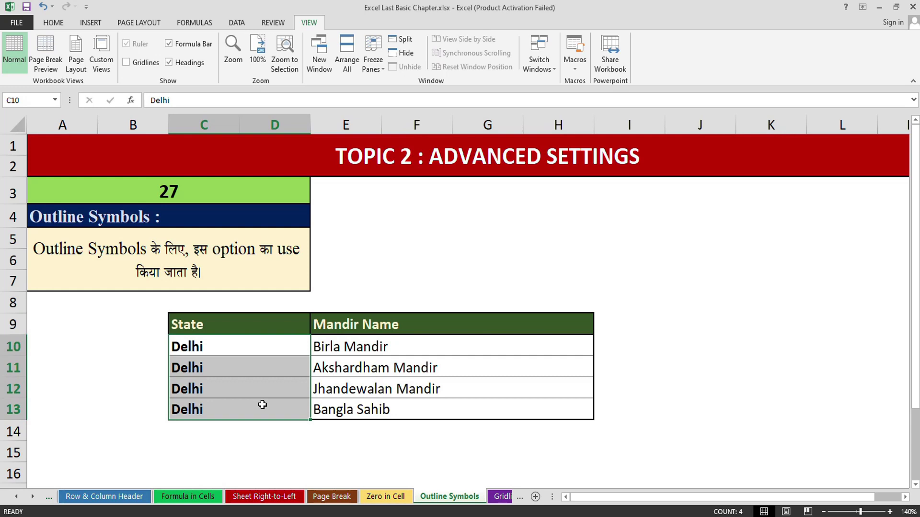
left_click_drag(244, 330, 253, 404)
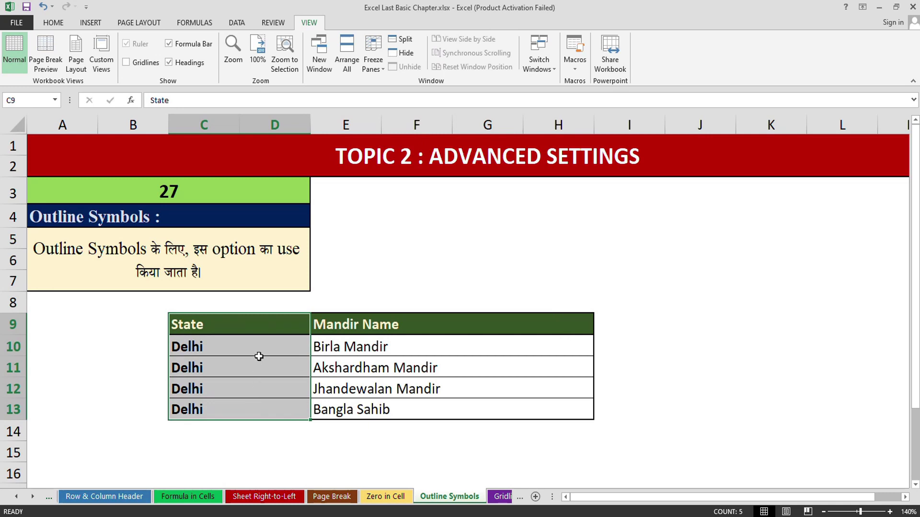
left_click_drag(256, 331, 283, 403)
left_click(242, 23)
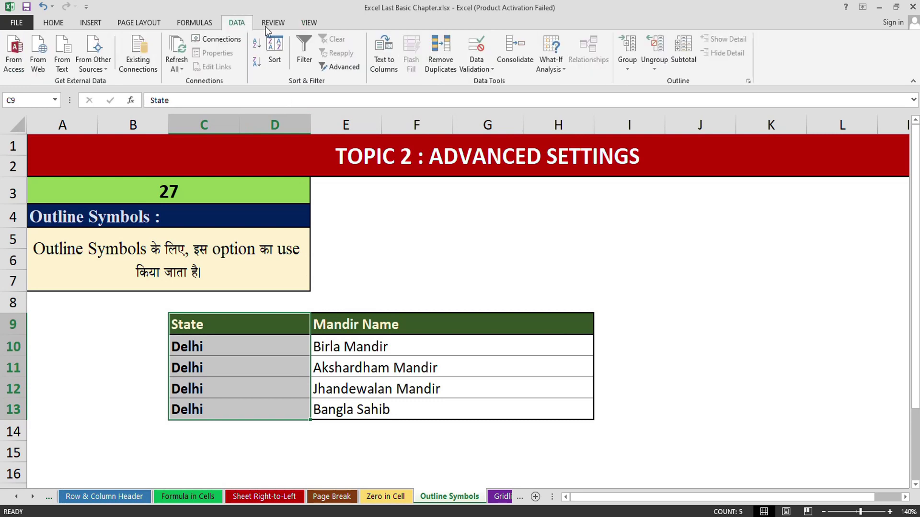
left_click(631, 66)
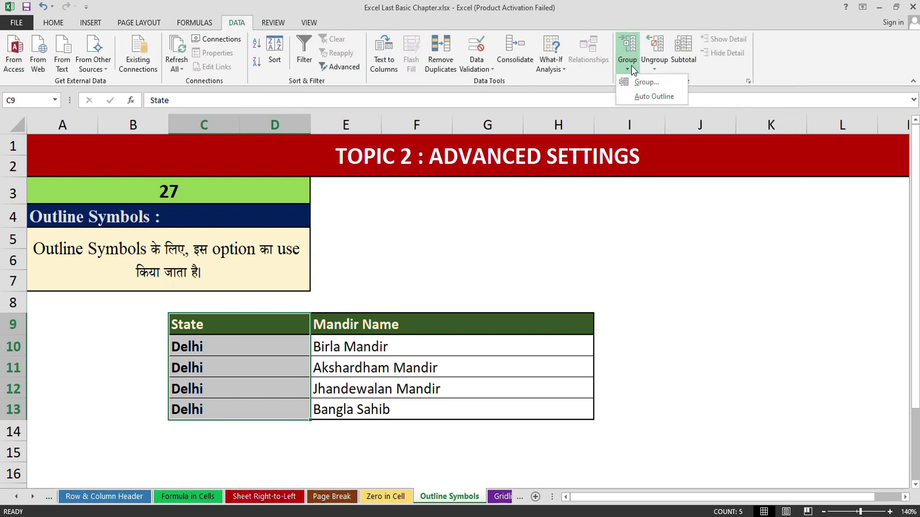
left_click(626, 86)
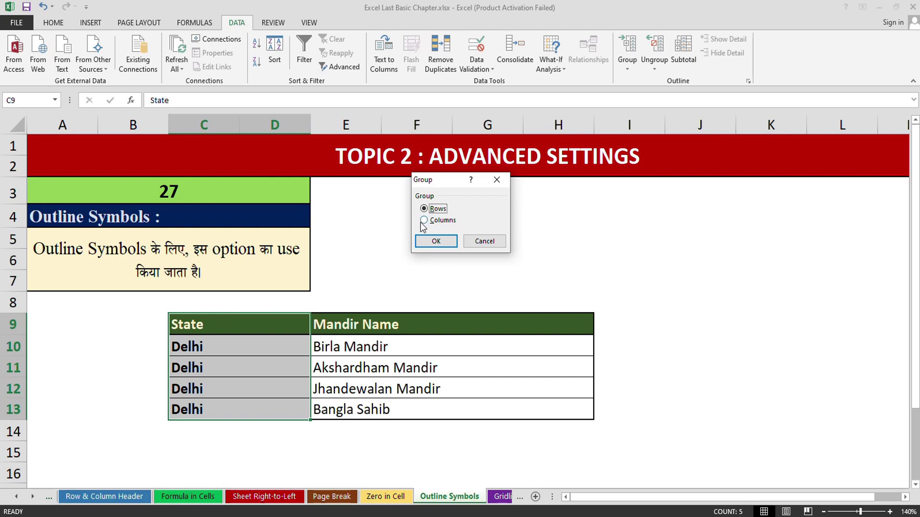
left_click(423, 242)
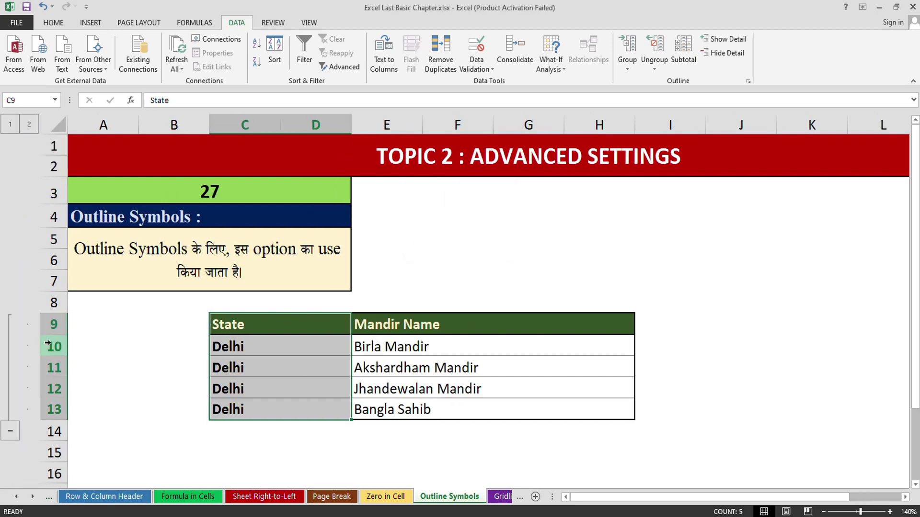
left_click(11, 432)
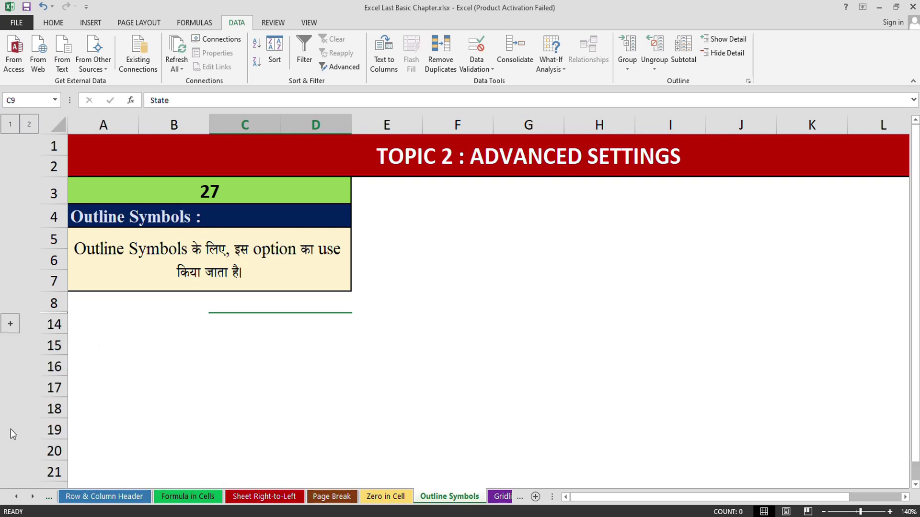
left_click(10, 326)
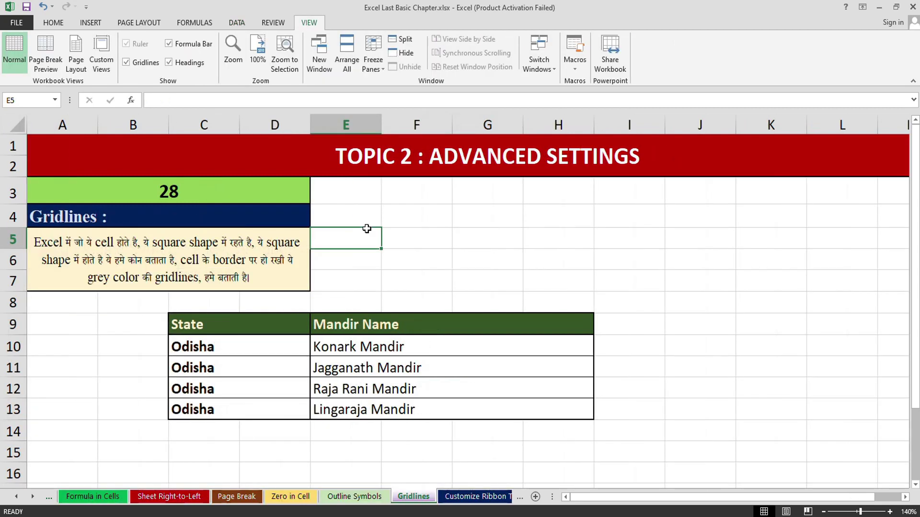
In Advanced options, browse the gridline colours and turn gridlines off for this sheet.
left_click(20, 25)
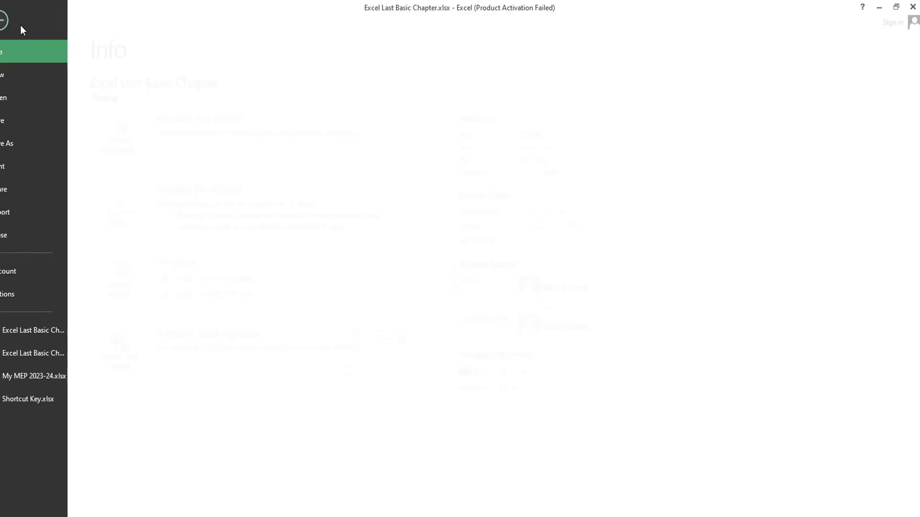
left_click(48, 295)
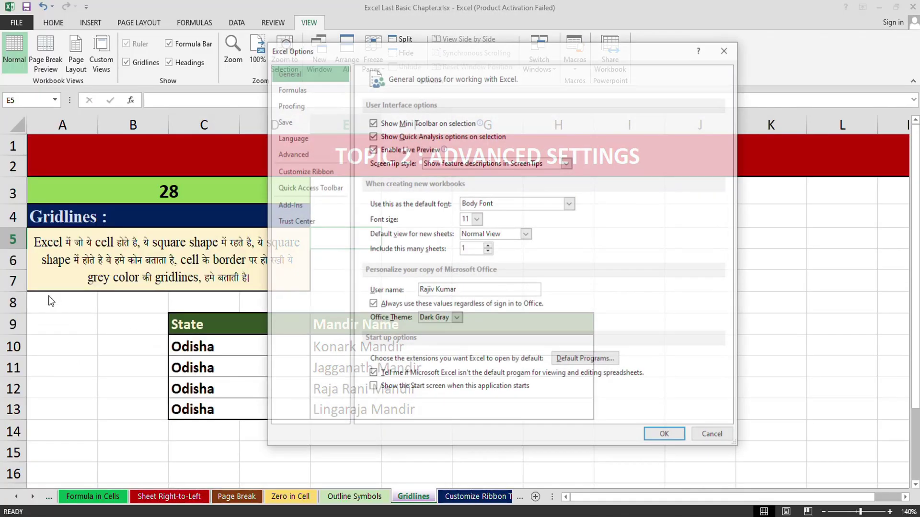
left_click(308, 156)
scroll(411, 318, "down", 5)
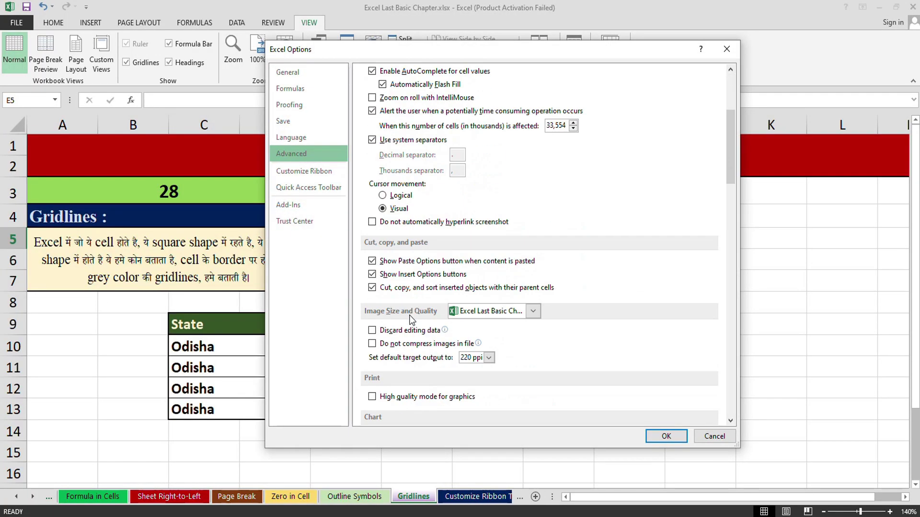
scroll(410, 319, "down", 12)
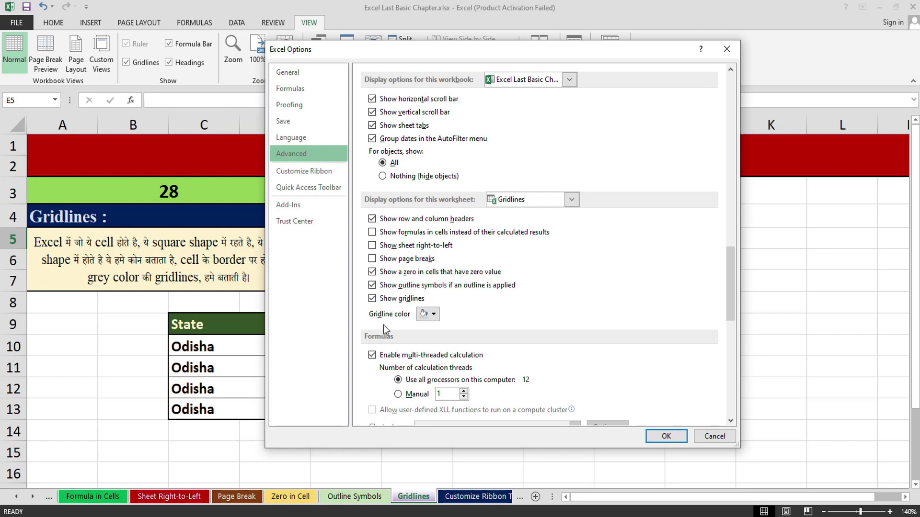
left_click(433, 314)
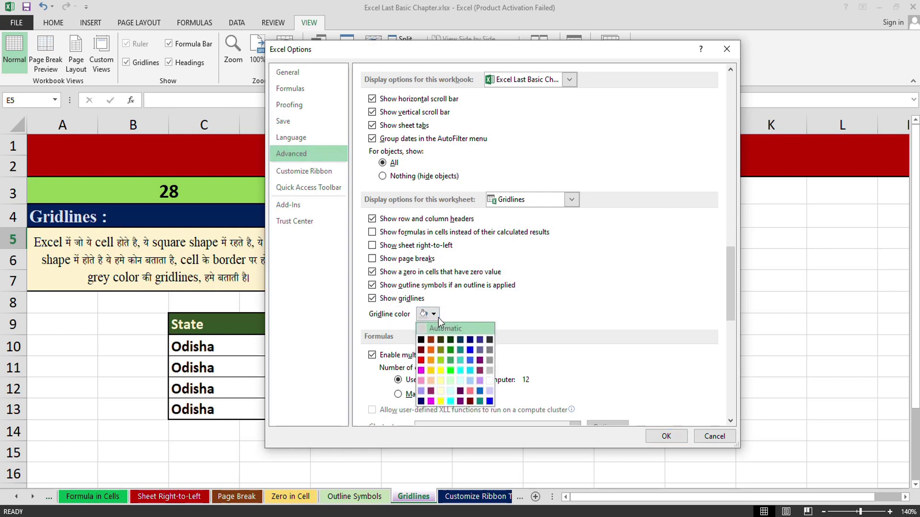
left_click(391, 310)
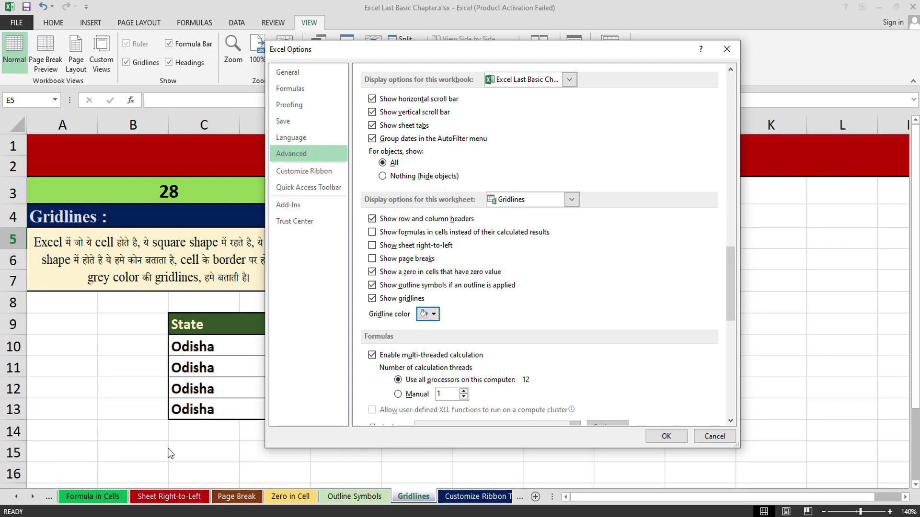
left_click(372, 300)
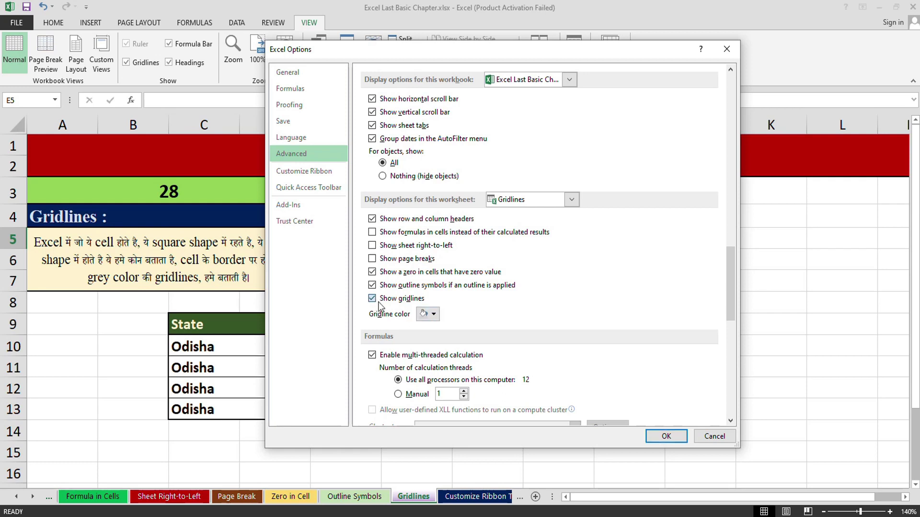
Set the gridline colour to dark red with gridlines shown, and apply.
left_click(433, 314)
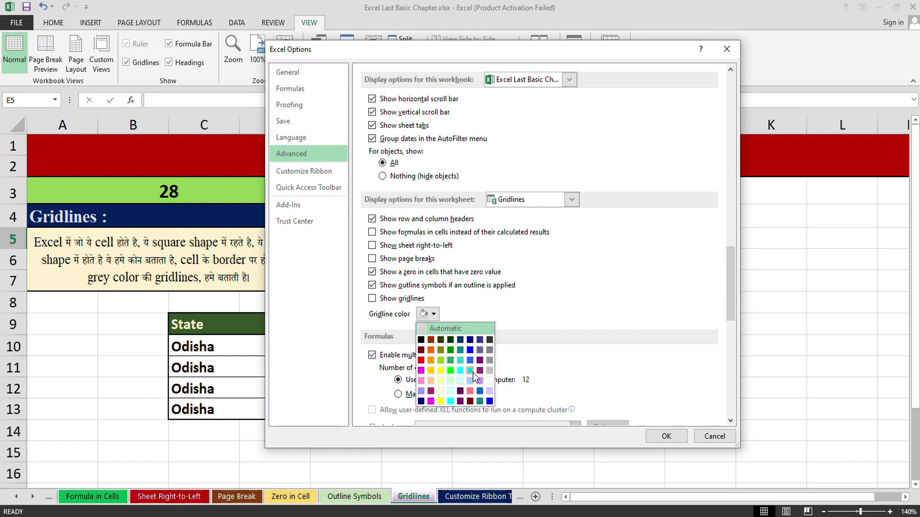
left_click(431, 350)
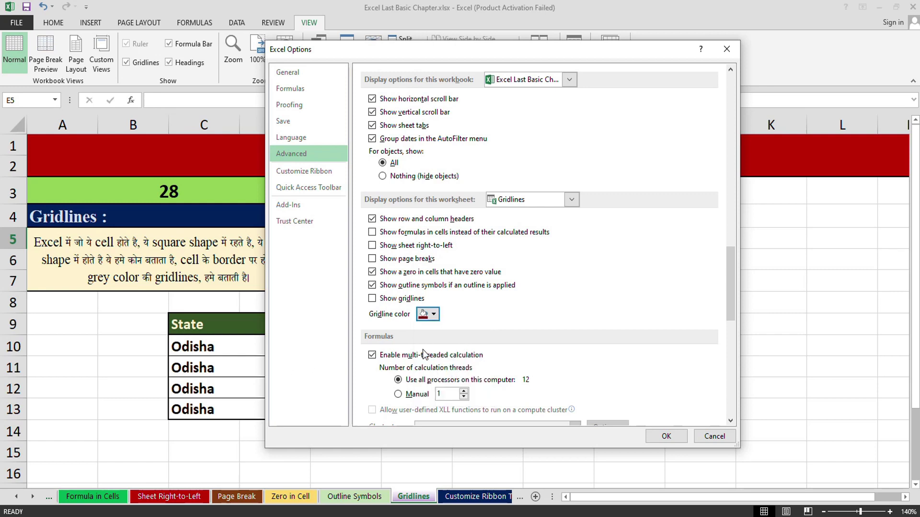
left_click(372, 300)
left_click(666, 437)
left_click(652, 436)
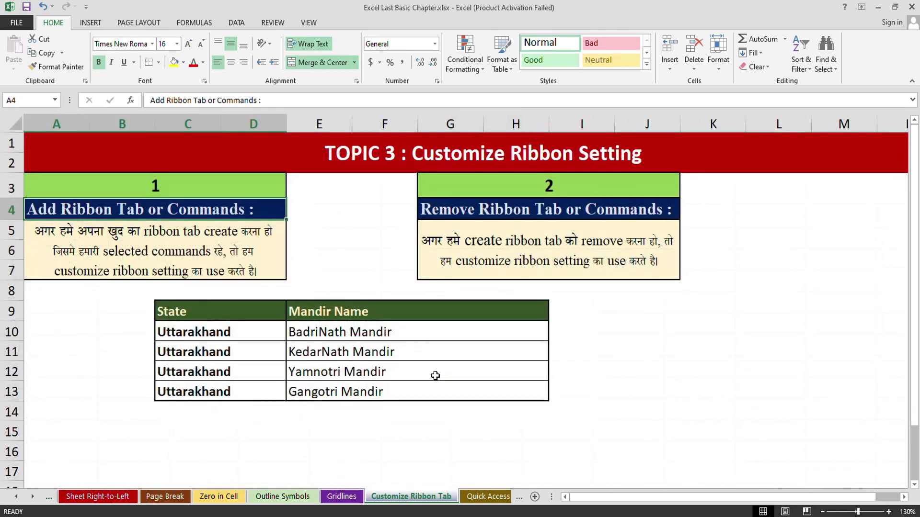
Create a custom ribbon tab, keeping the names New Tab and New Group.
left_click(14, 24)
left_click(33, 292)
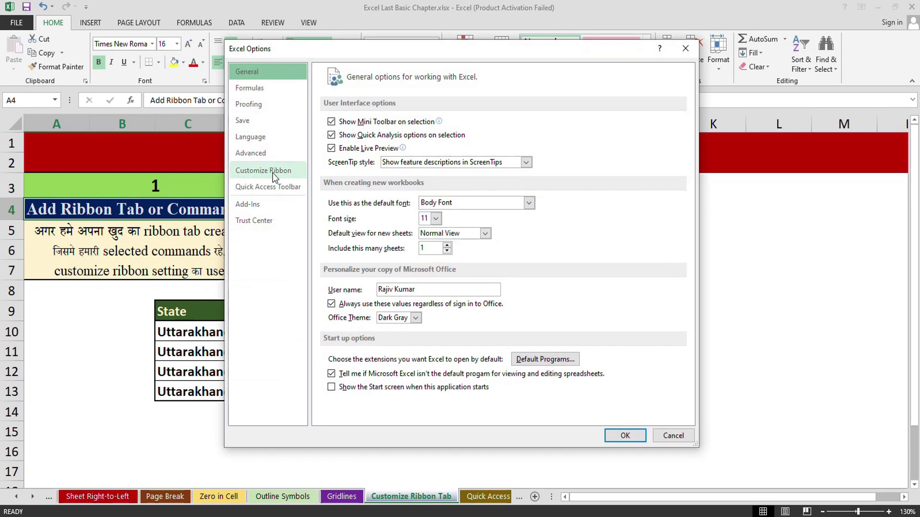
left_click(274, 176)
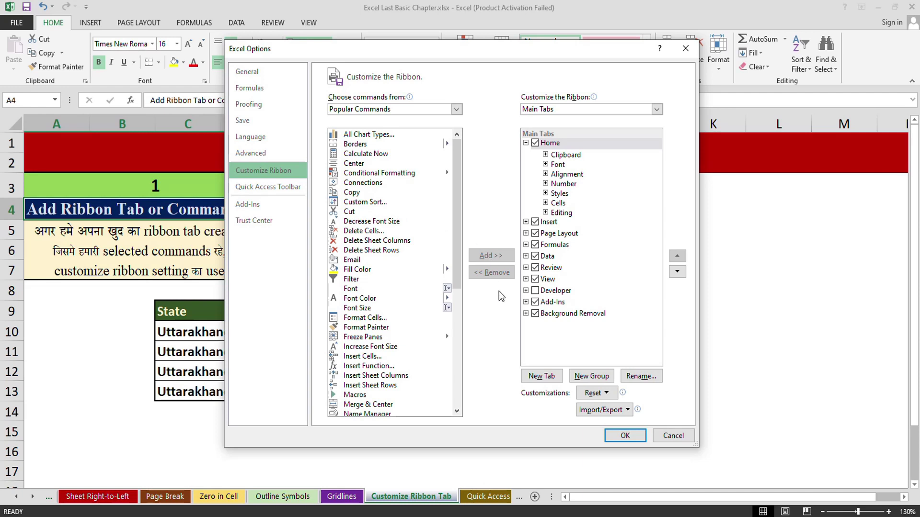
left_click(542, 377)
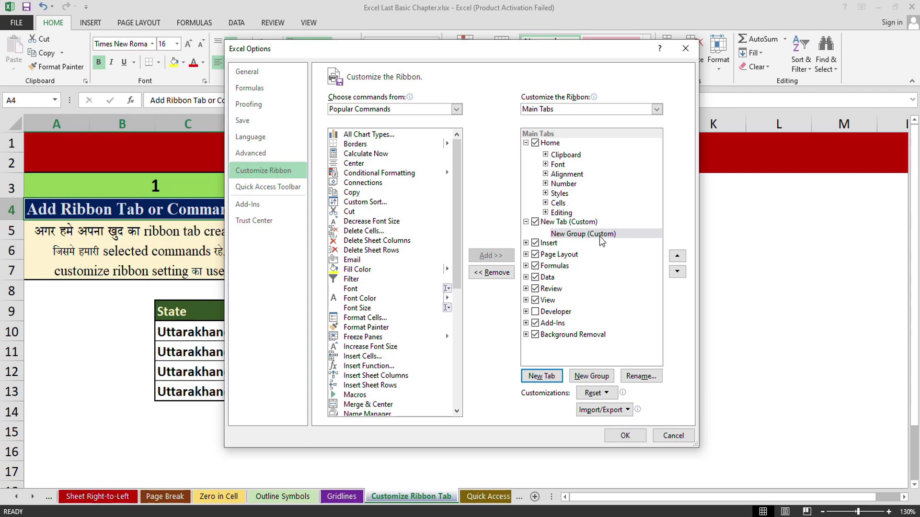
left_click(587, 223)
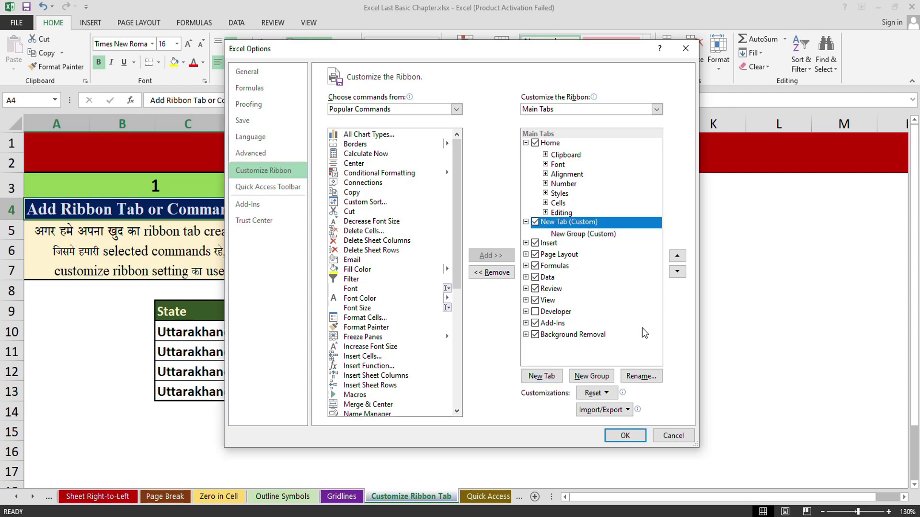
left_click(641, 376)
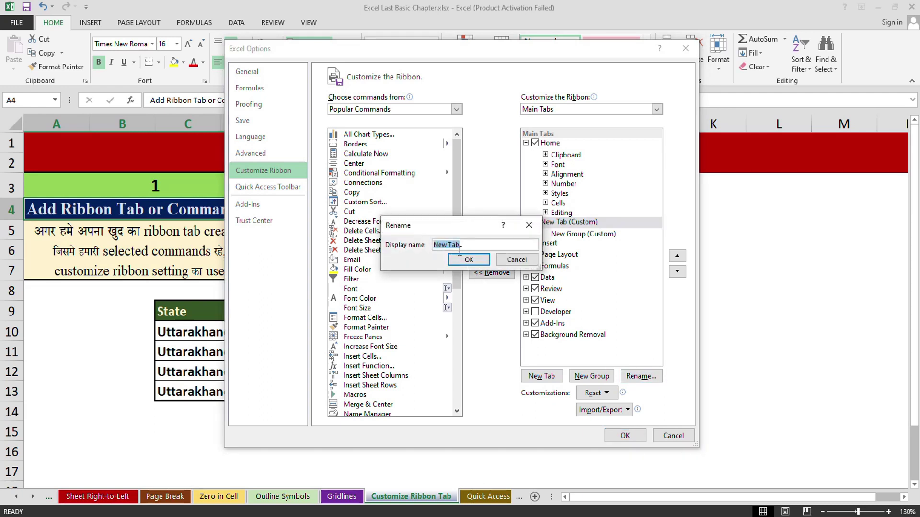
left_click(464, 260)
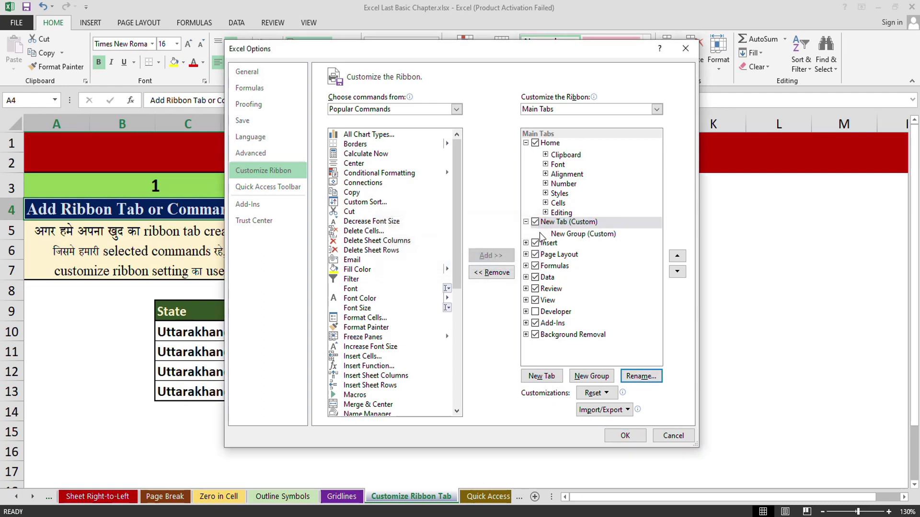
left_click(578, 235)
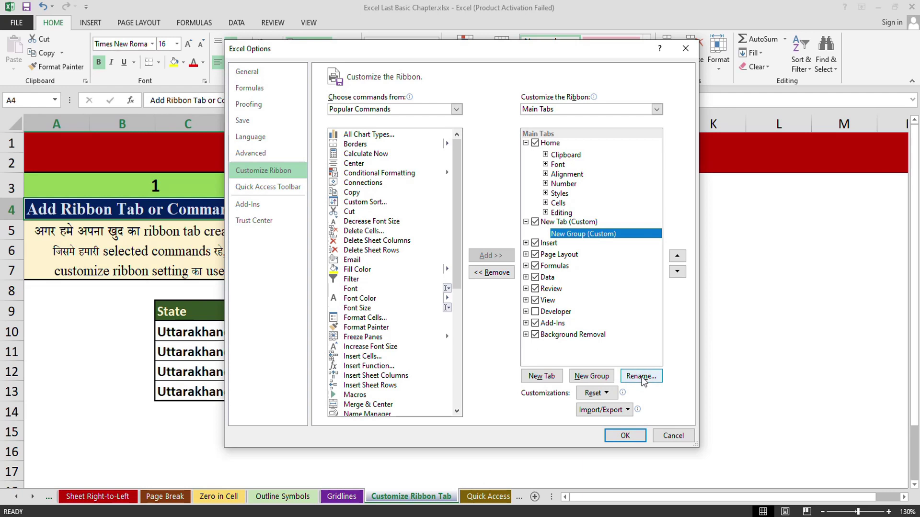
left_click(640, 376)
left_click(461, 323)
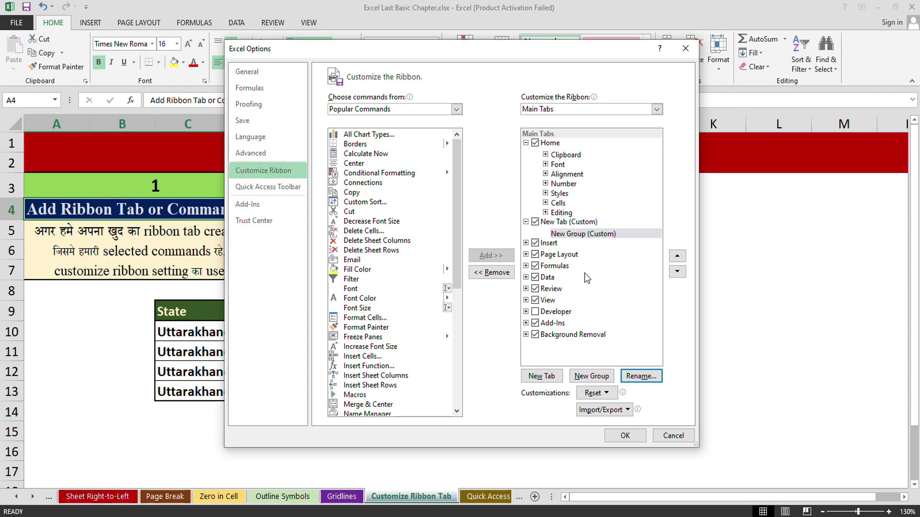
Add Borders, Cut, Filter, Fill Color and Font Color to New Group, apply, and view the tab.
left_click(584, 235)
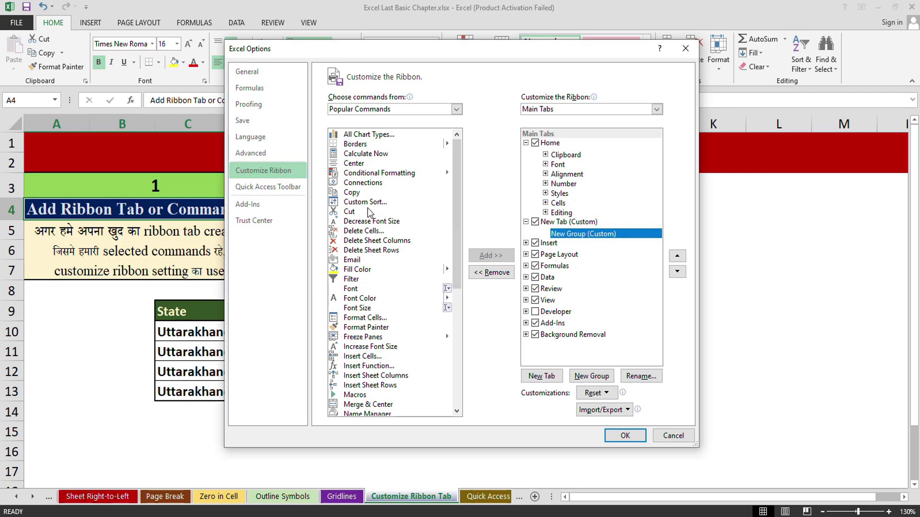
left_click(367, 145)
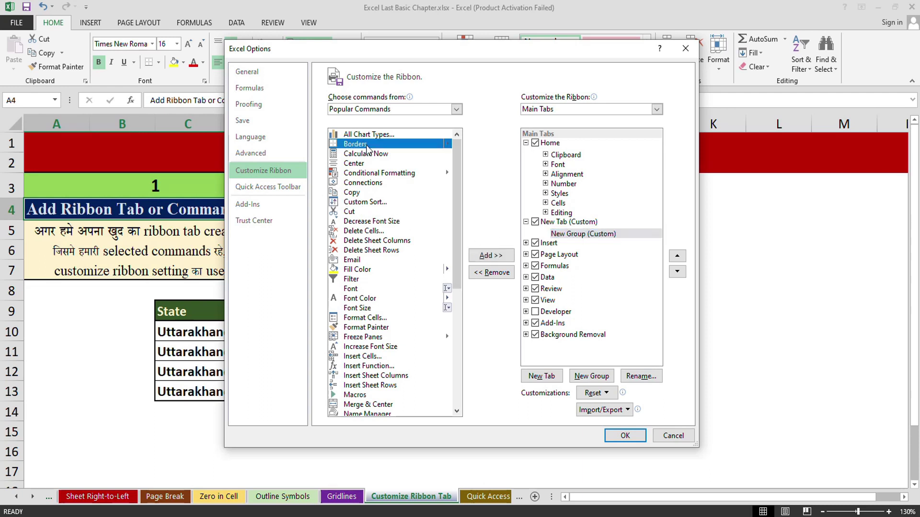
left_click(489, 256)
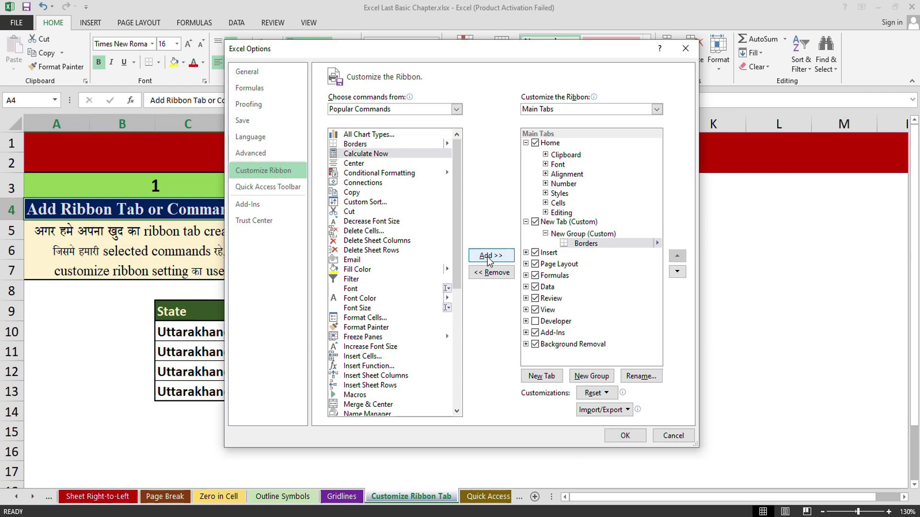
left_click(352, 212)
left_click(489, 256)
left_click(352, 279)
left_click(489, 256)
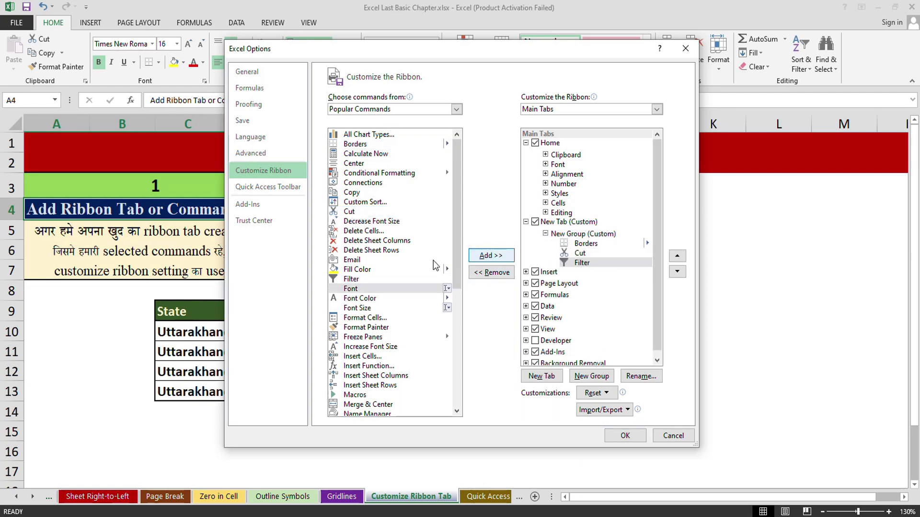
left_click(398, 269)
left_click(477, 258)
left_click(478, 258)
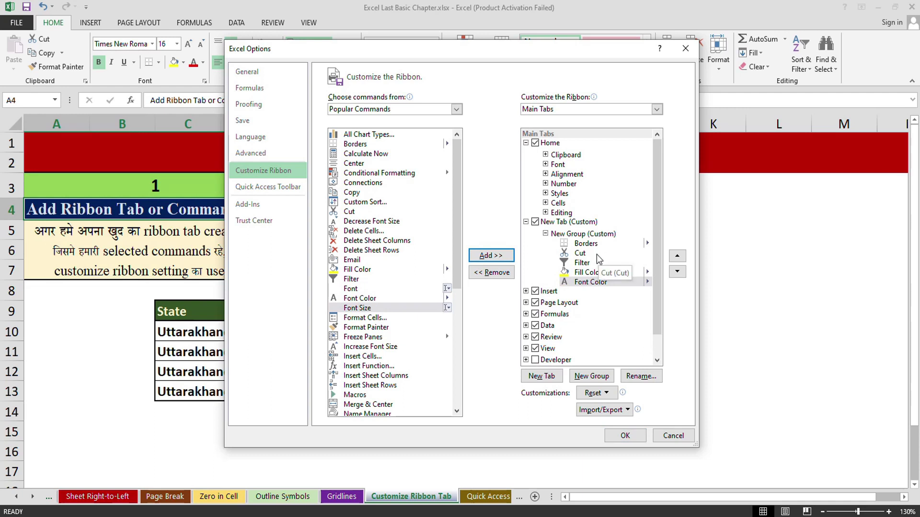
left_click(625, 436)
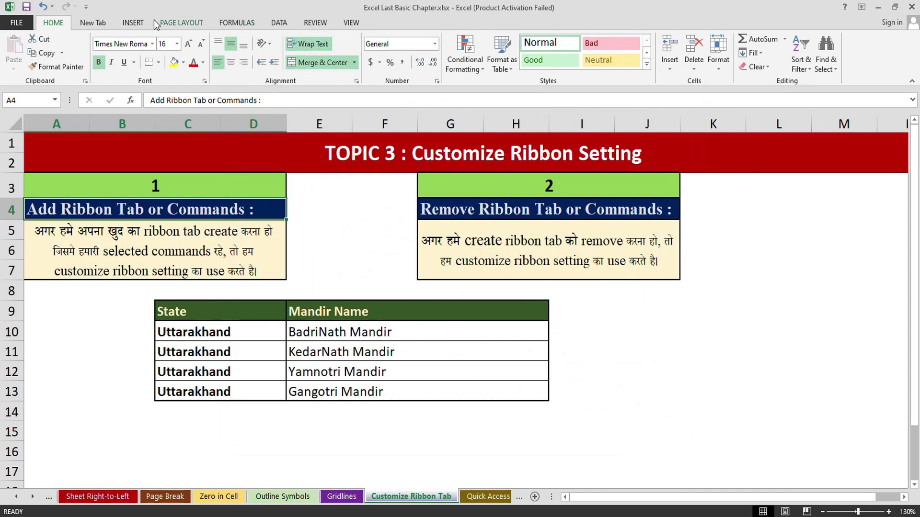
left_click(99, 26)
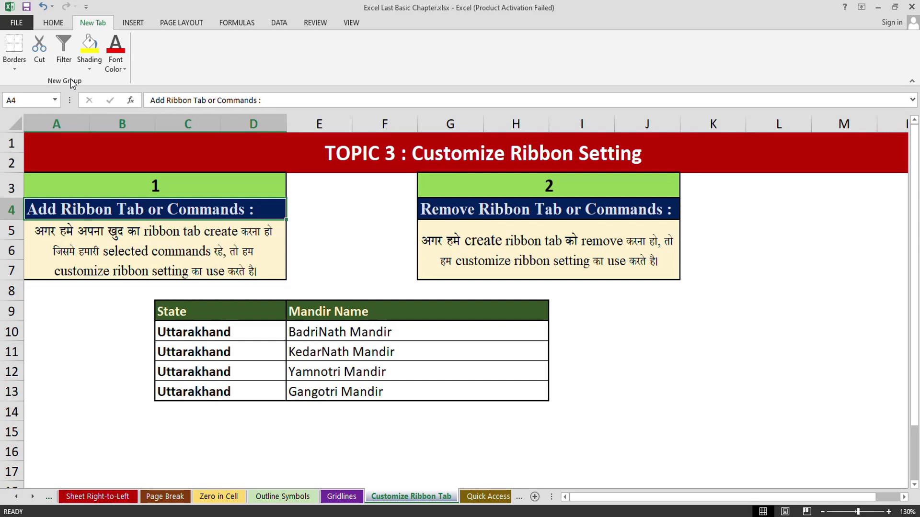
In Customize Ribbon, remove Borders from New Group (Custom) and apply the change.
left_click(14, 23)
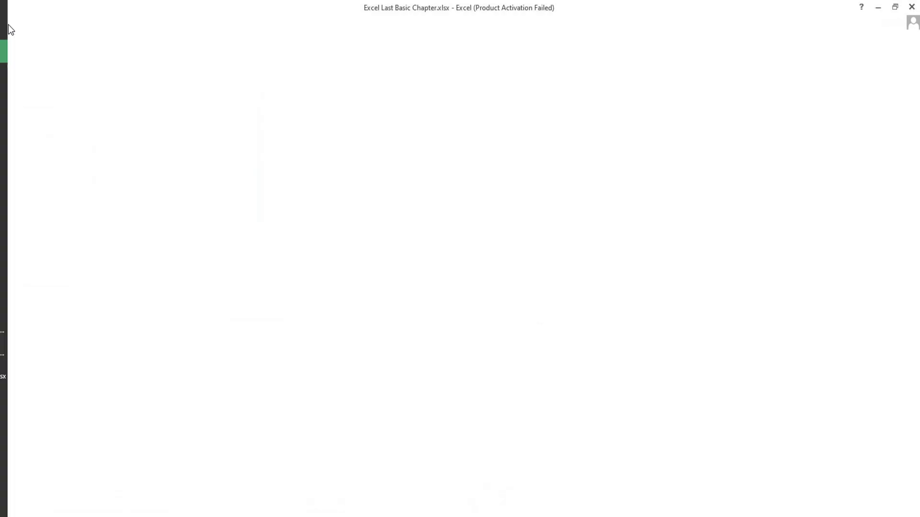
left_click(47, 289)
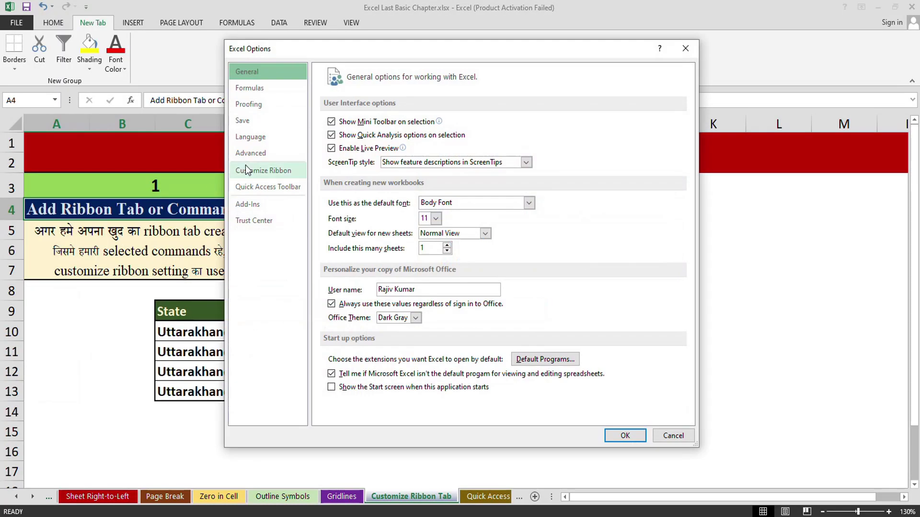
left_click(254, 170)
left_click(556, 155)
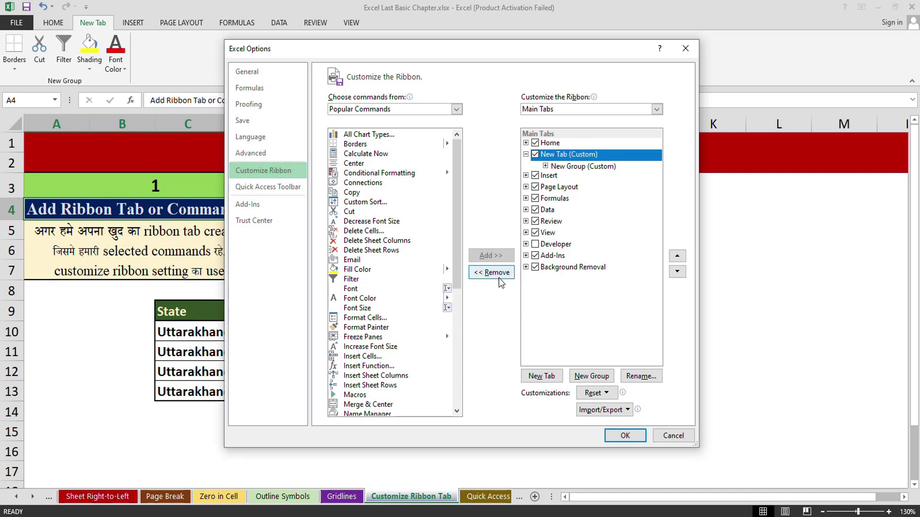
left_click(545, 167)
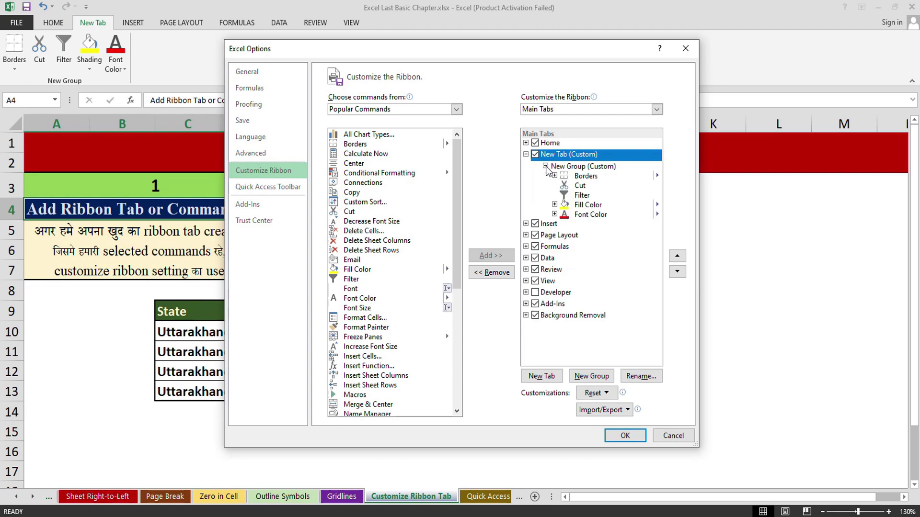
left_click(593, 179)
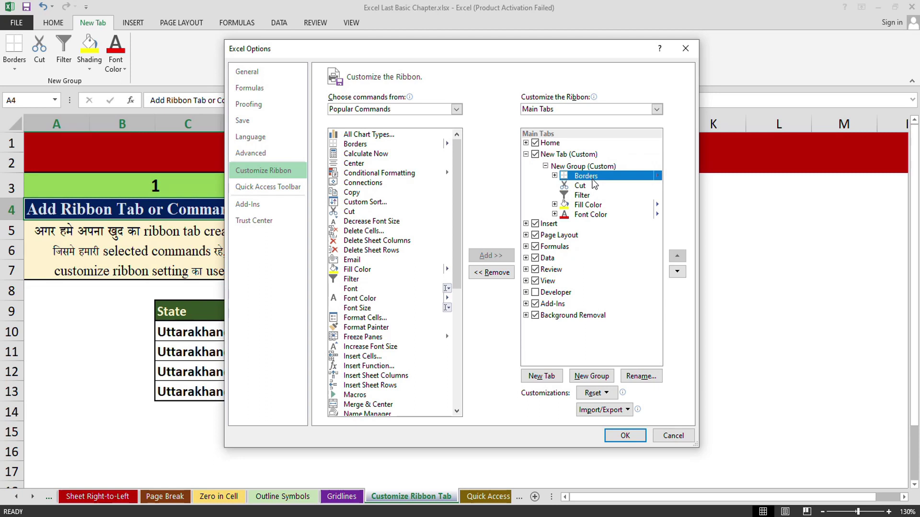
left_click(484, 274)
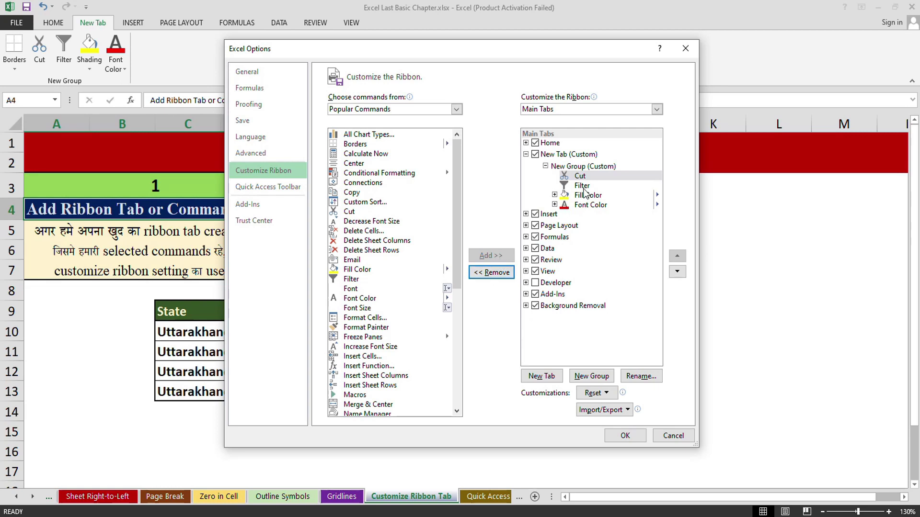
left_click(625, 436)
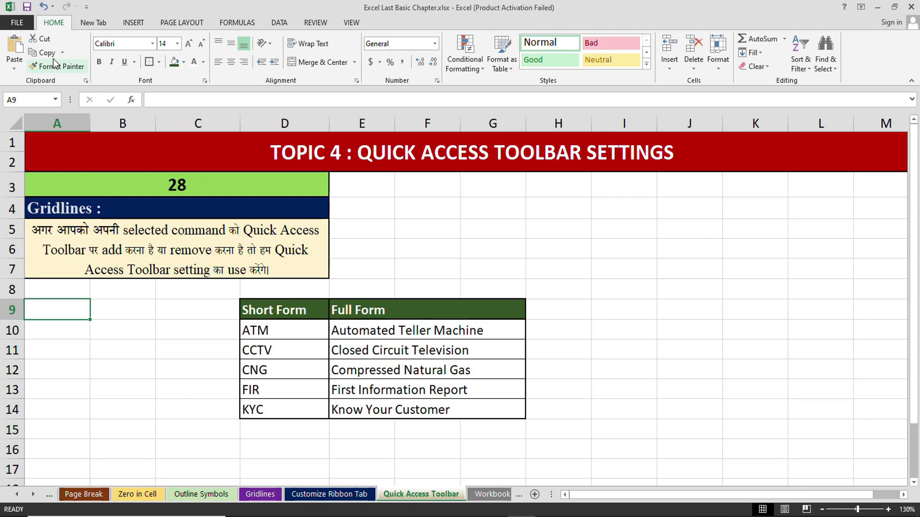
In Quick Access Toolbar options, set the command source to All Commands.
left_click(15, 22)
left_click(19, 295)
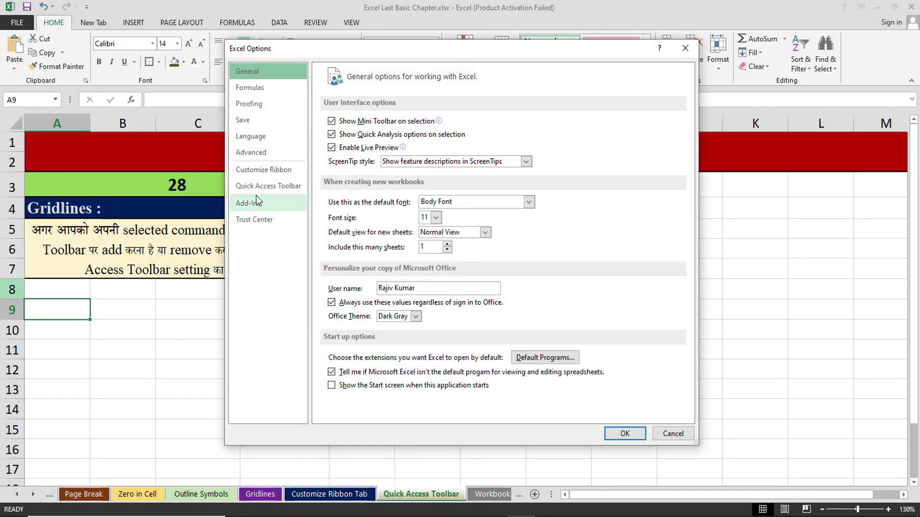
left_click(273, 188)
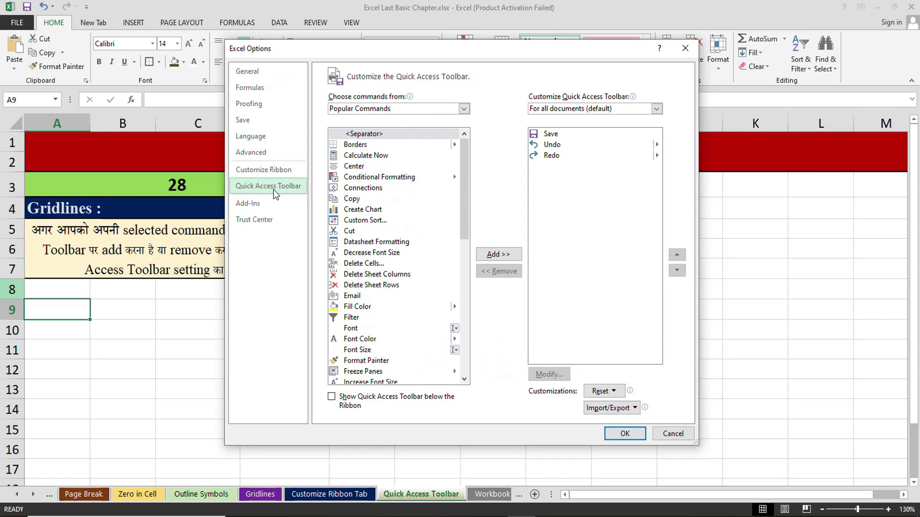
left_click_drag(451, 52, 573, 57)
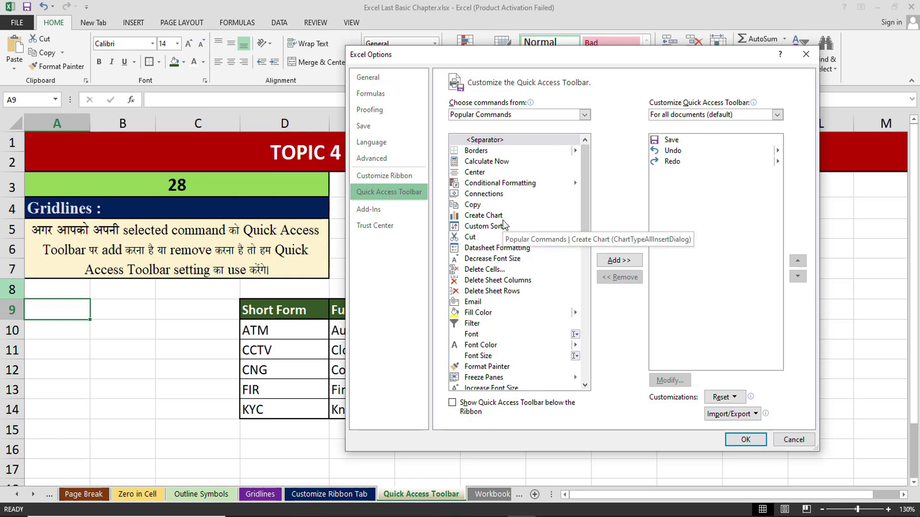
scroll(588, 172, "down", 1)
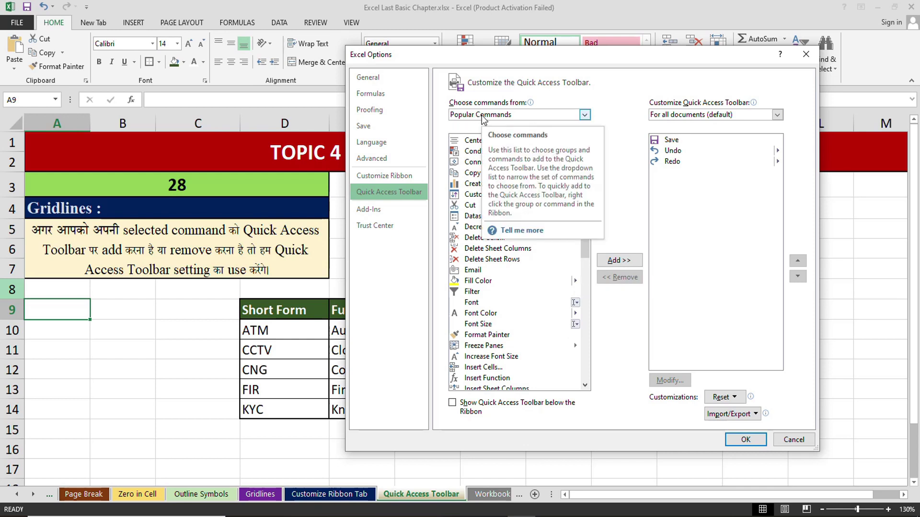
left_click(584, 115)
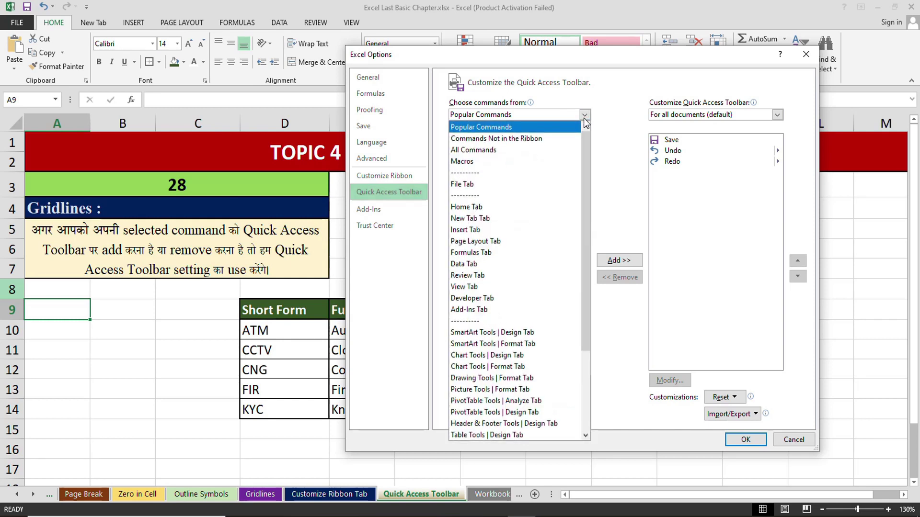
left_click(480, 151)
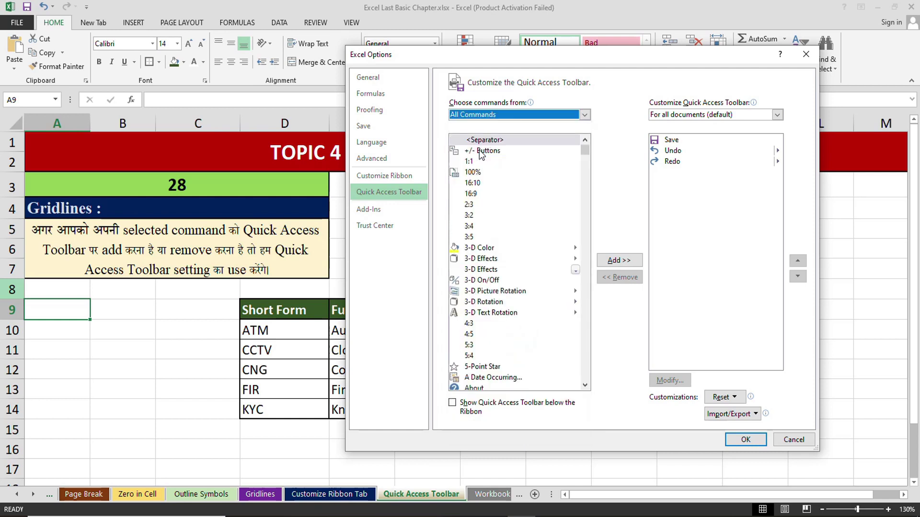
Add Duplicate Values to the Quick Access Toolbar and confirm with OK.
left_click(539, 168)
scroll(539, 173, "down", 20)
scroll(540, 256, "down", 8)
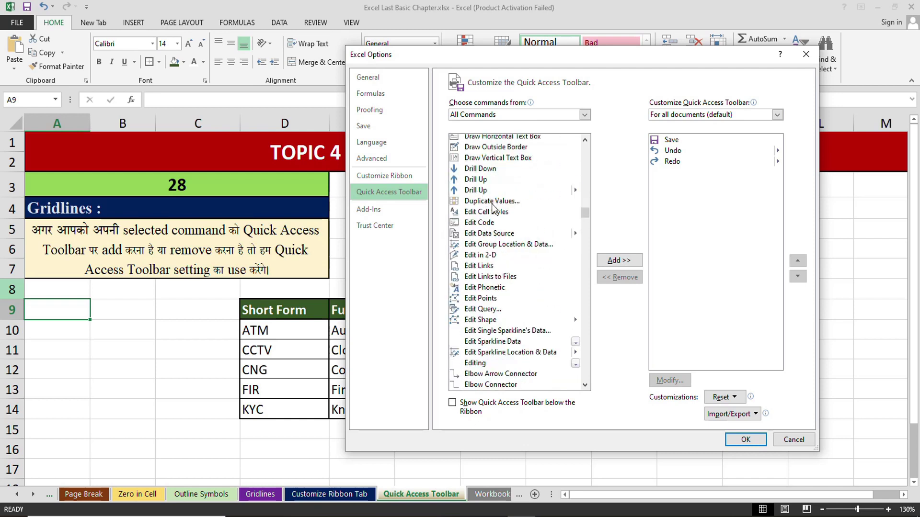
left_click(492, 201)
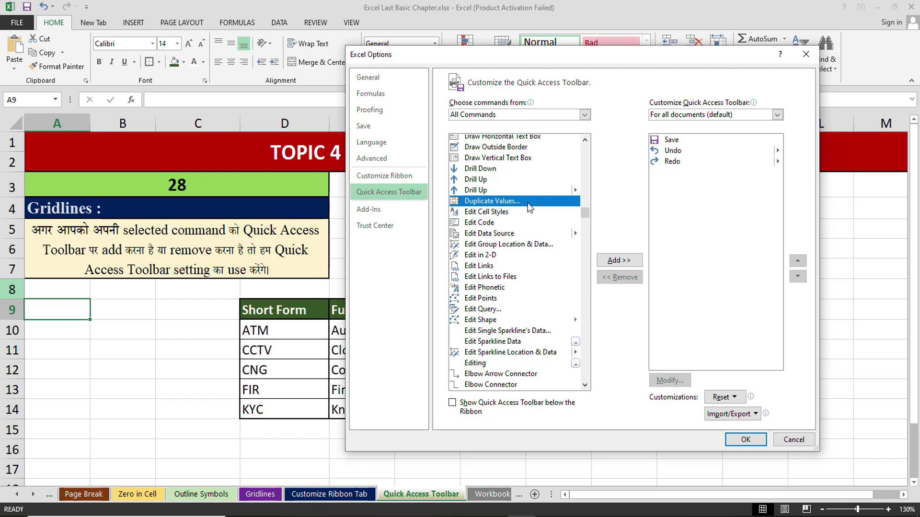
left_click(618, 261)
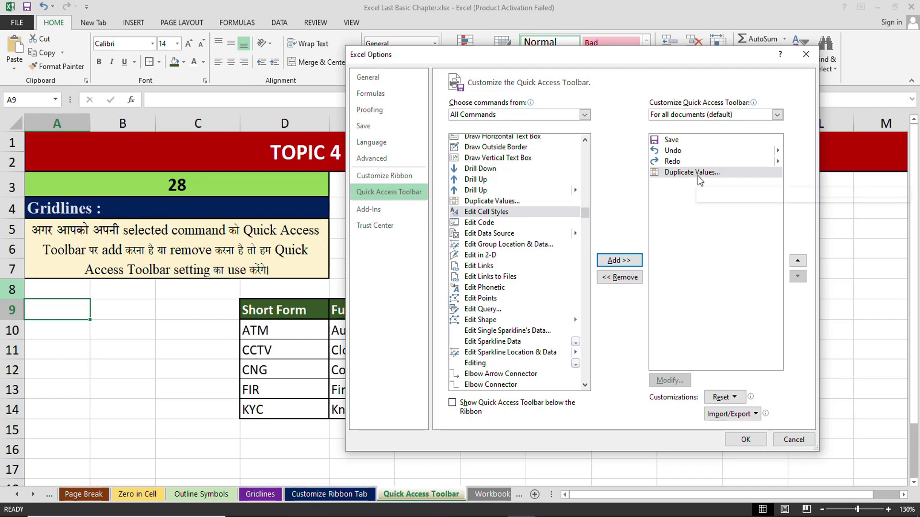
left_click(745, 440)
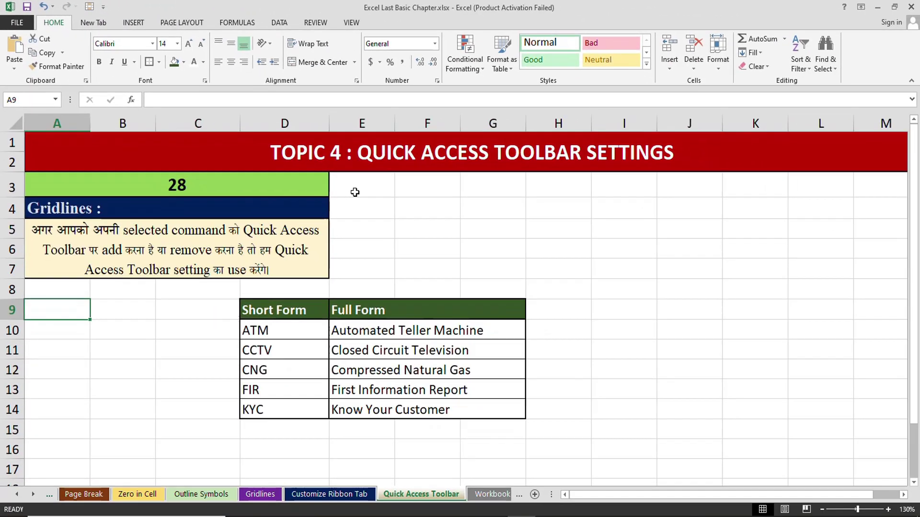
left_click(17, 23)
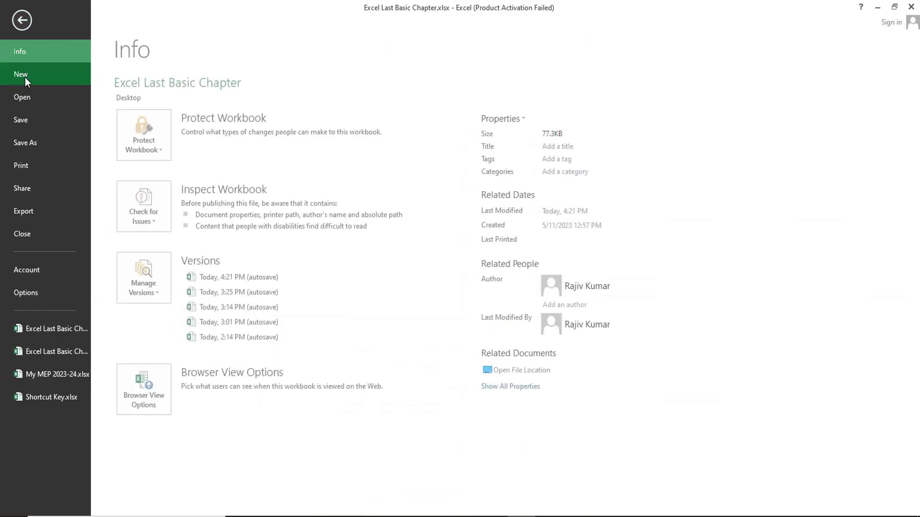
Remove Duplicate Values from the Quick Access Toolbar, leaving Save, Undo and Redo.
left_click(37, 292)
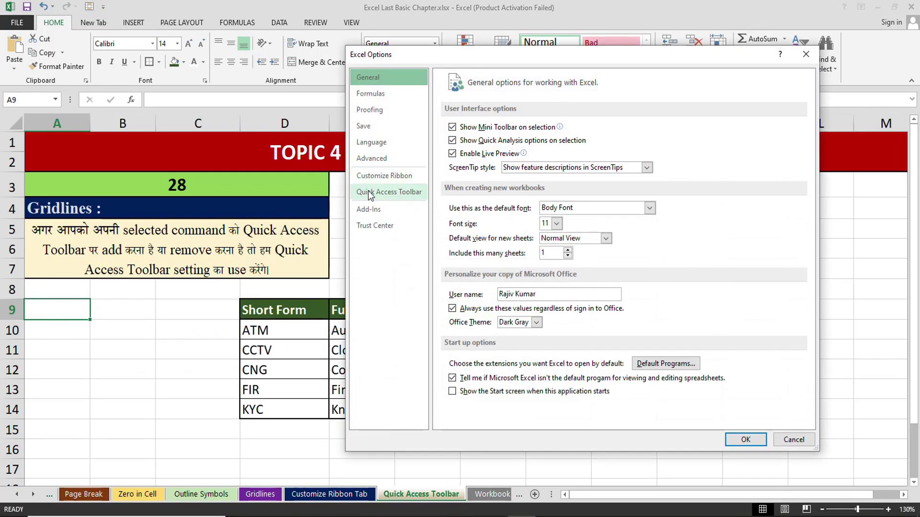
left_click(368, 192)
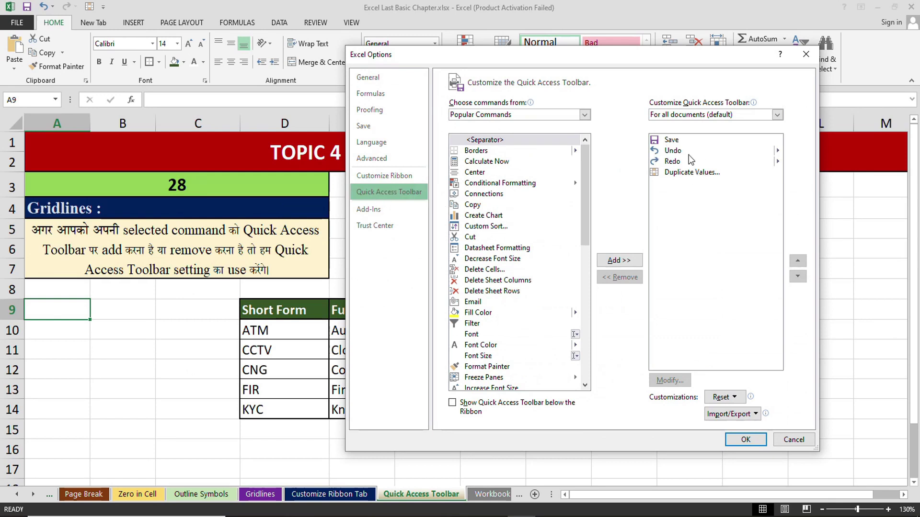
left_click(688, 173)
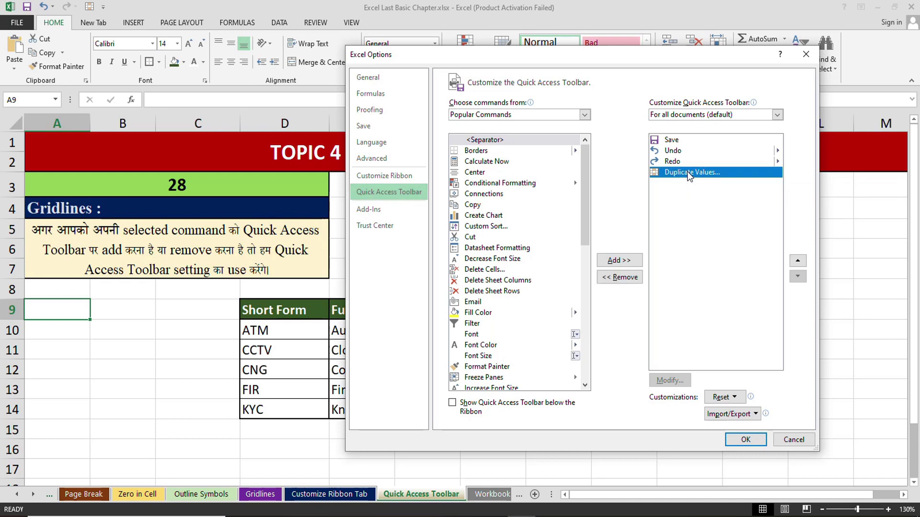
left_click(620, 281)
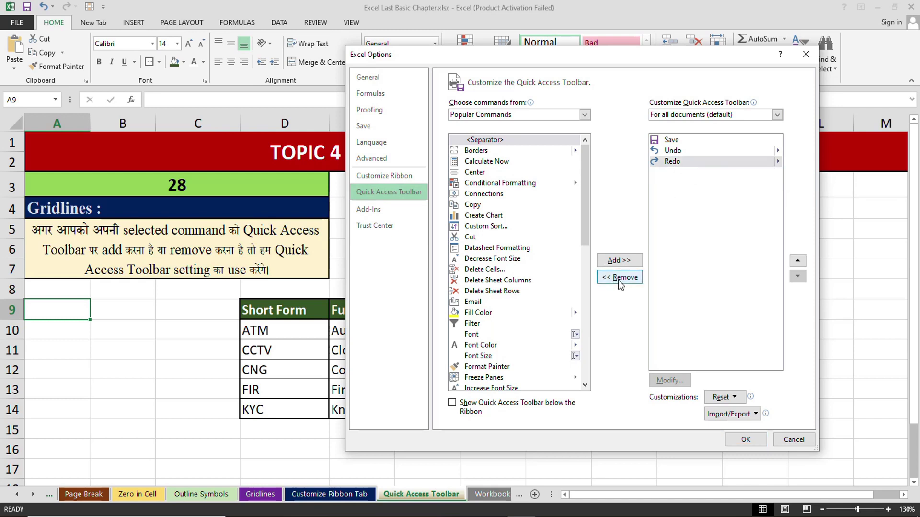
left_click(746, 440)
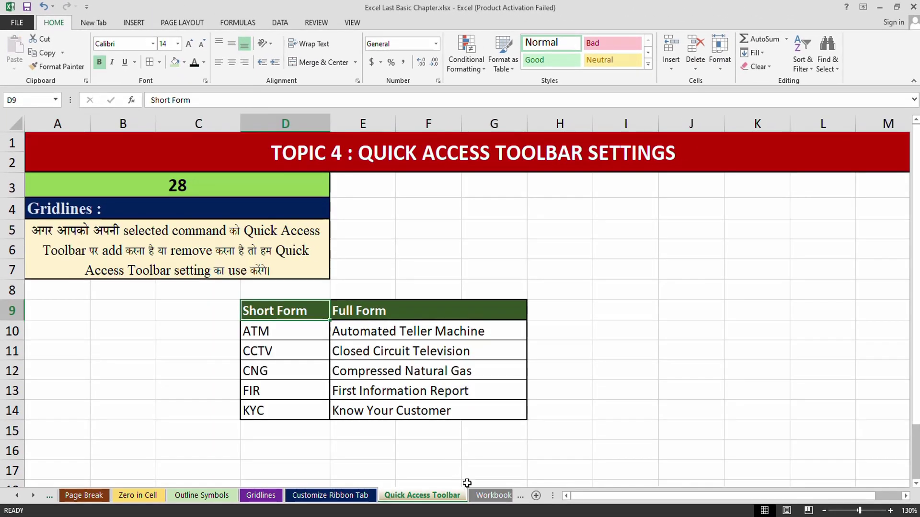
Go to the Workbook Calculation sheet and confirm the Formulas options still show Automatic calculation.
left_click(483, 497)
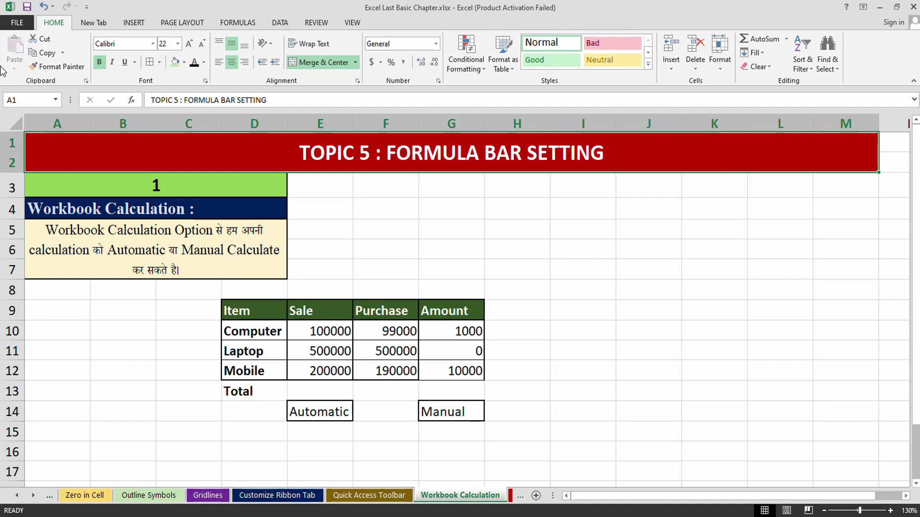
left_click(16, 23)
left_click(32, 292)
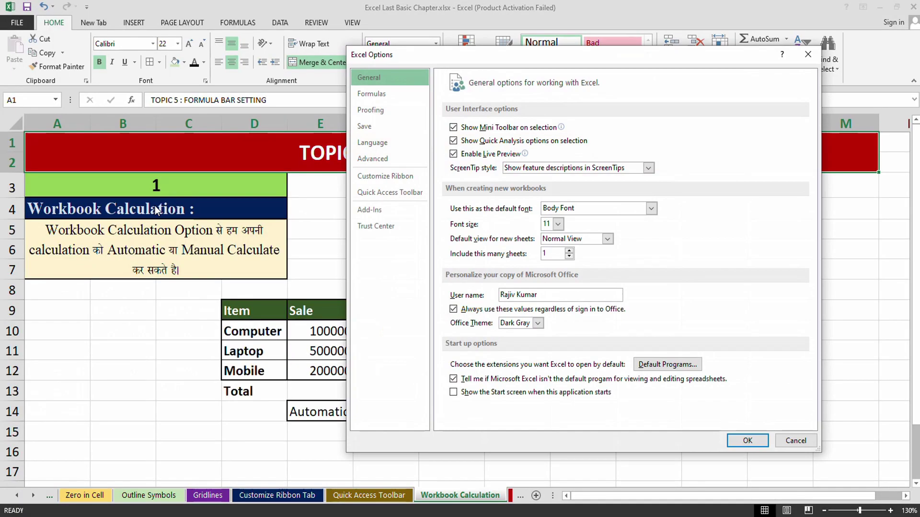
left_click(383, 94)
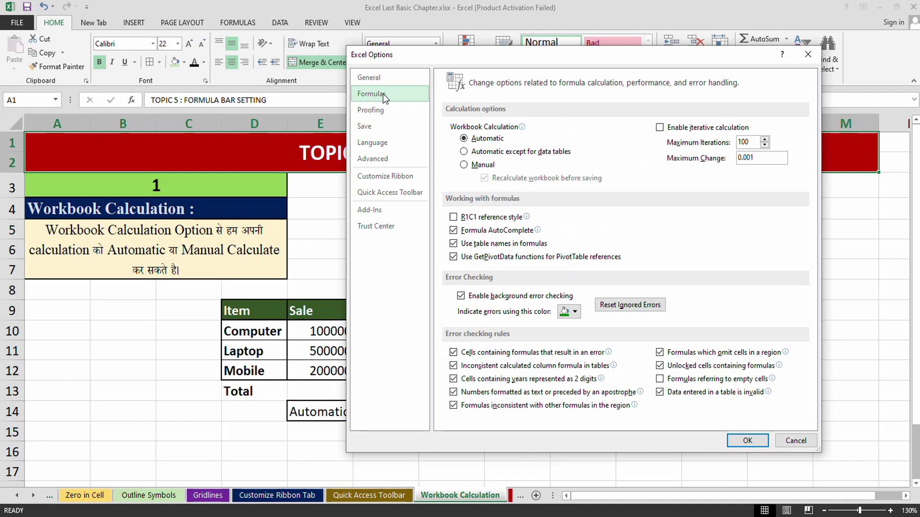
mouse_move(491, 139)
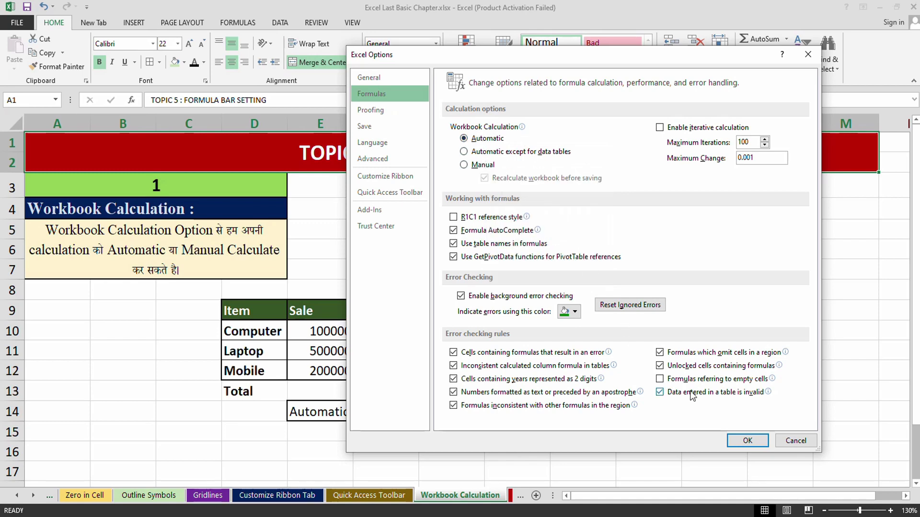
left_click(747, 440)
left_click(335, 398)
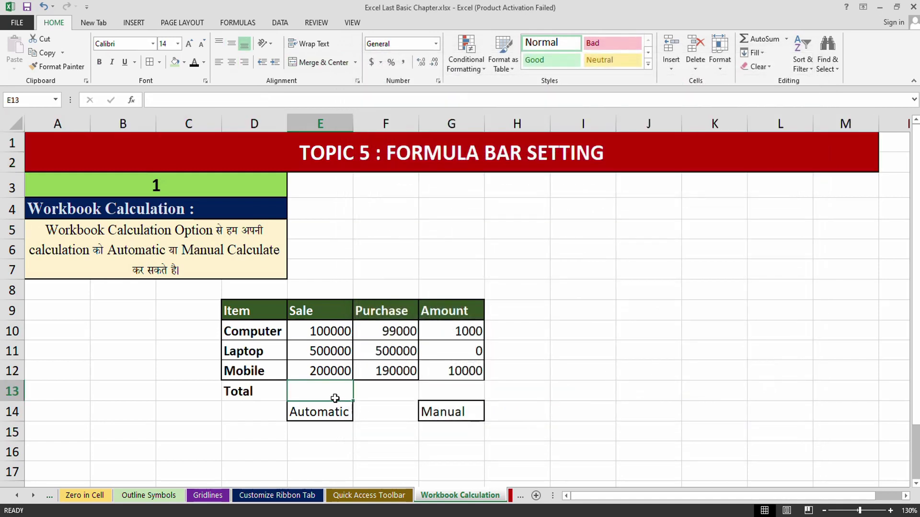
Sum the Sale column in E13 as =SUM(E10:E12), then change Mobile's sale to 300000.
key("alt+equal")
key("Return")
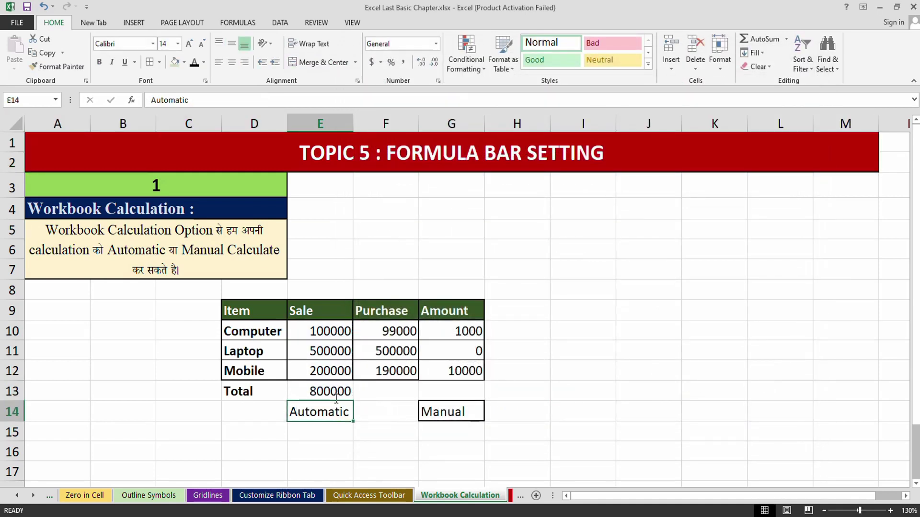
left_click(337, 363)
type("300000")
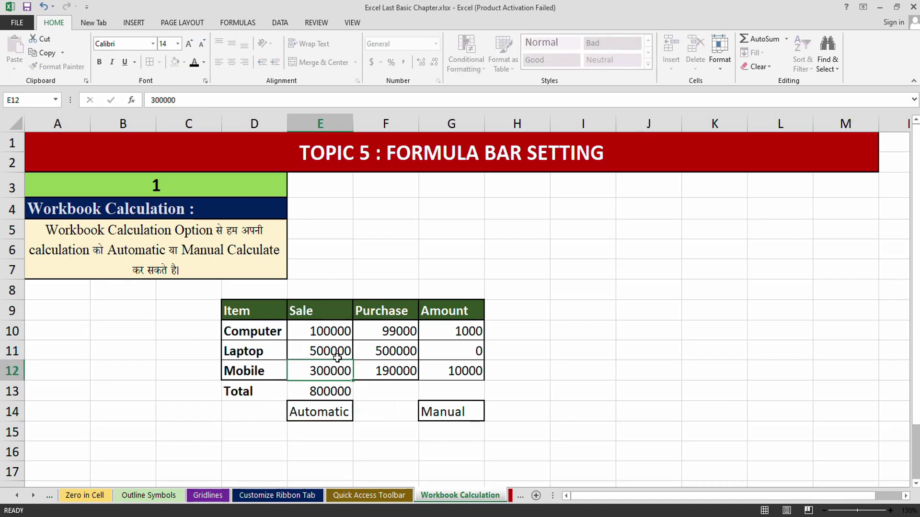
key("Return")
left_click(337, 360)
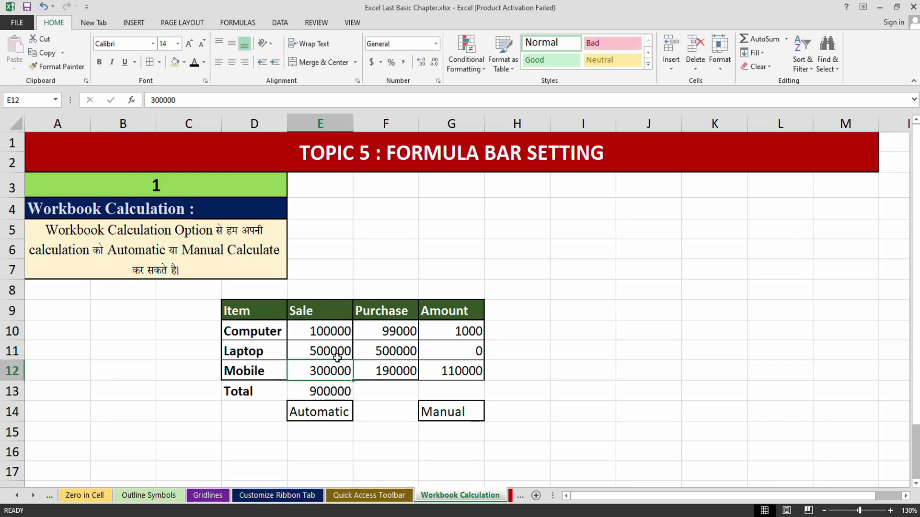
left_click(18, 23)
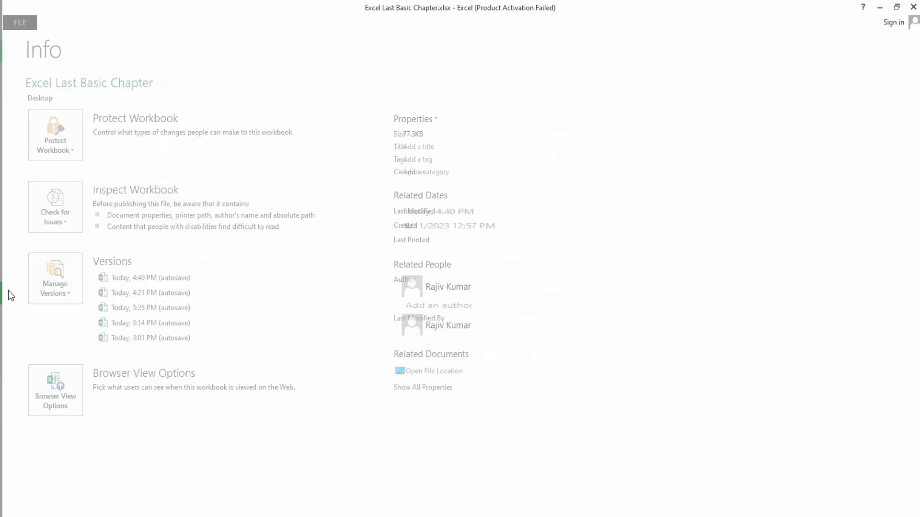
Set Workbook Calculation to Manual in the Formulas options.
left_click(8, 291)
left_click(378, 95)
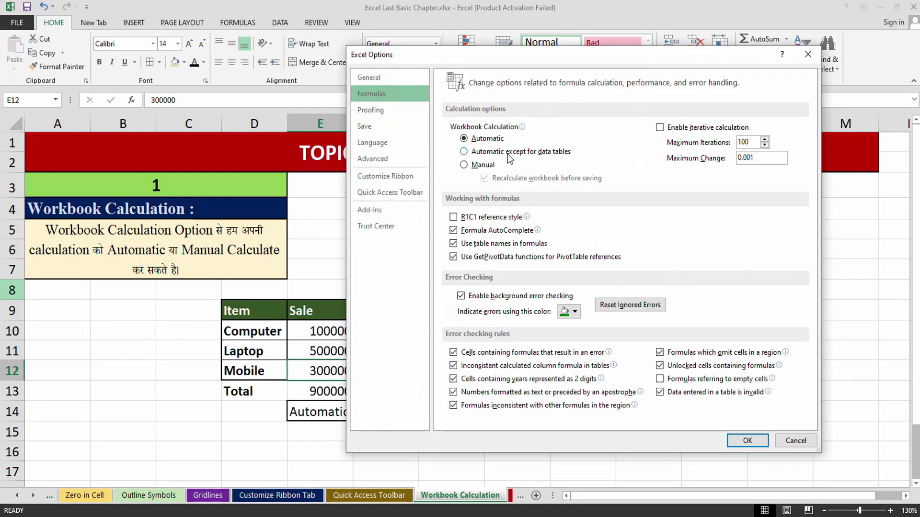
mouse_move(509, 158)
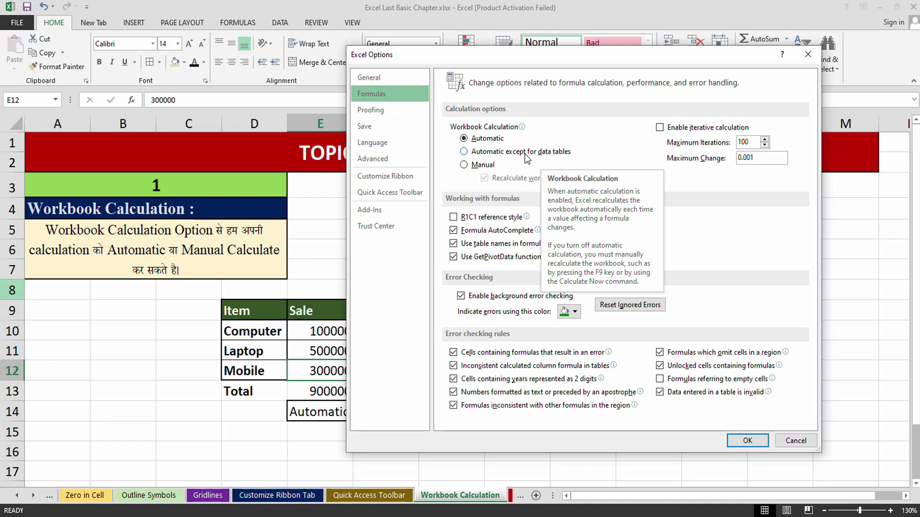
left_click(479, 166)
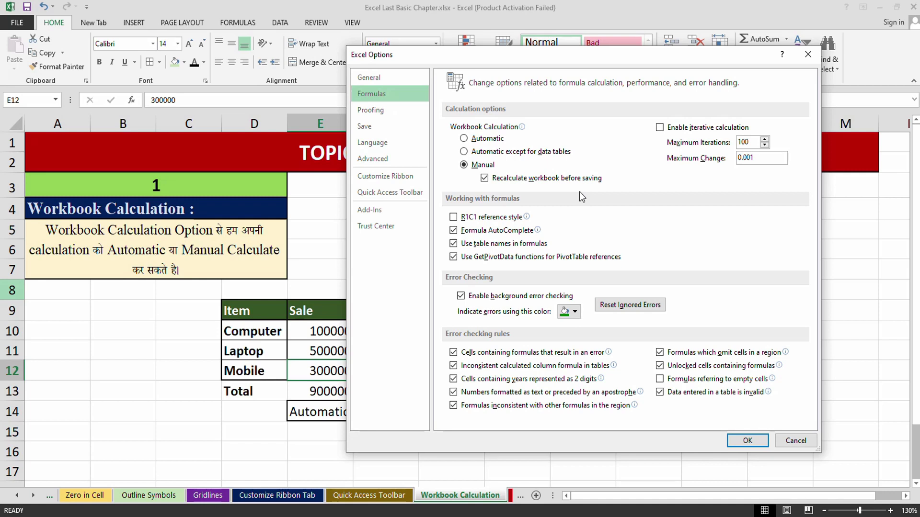
left_click(750, 441)
left_click(469, 388)
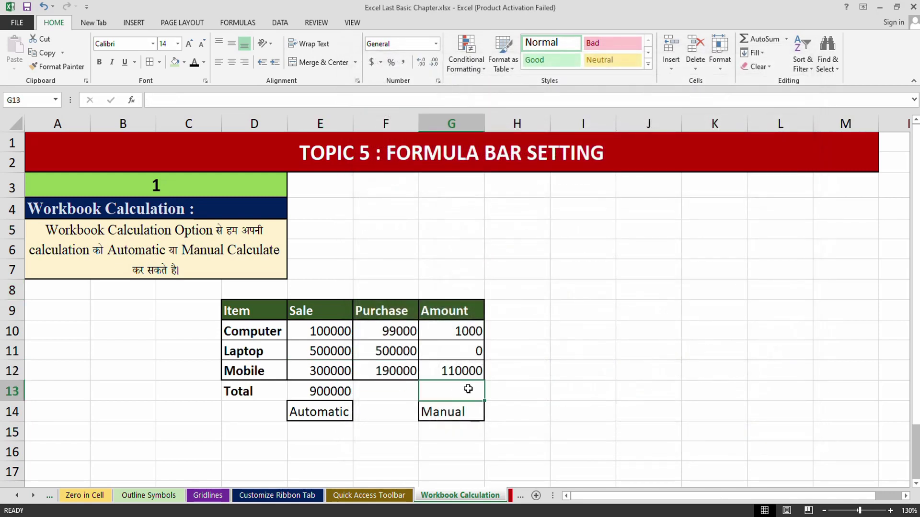
Total the Amount column in G13 with =SUM(G10:G12).
key("alt+equal")
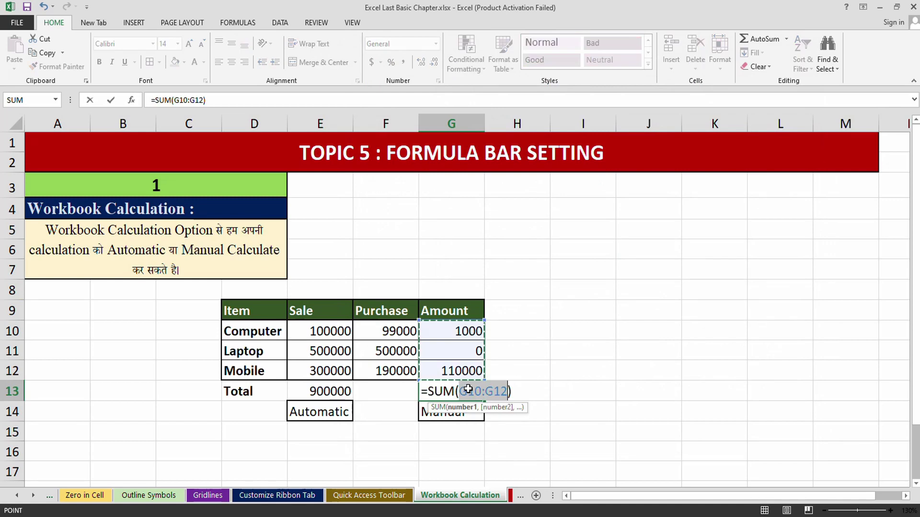
key("Return")
left_click(469, 389)
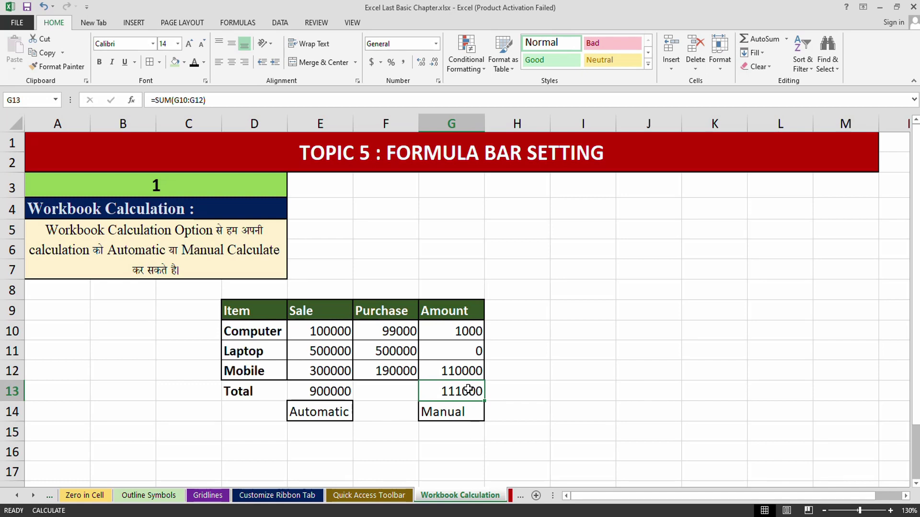
Change Computer's amount in G10 to 5000, recalculate with F9 to 115000, and move to the next sheet.
key("Up")
key("Up")
key("Up")
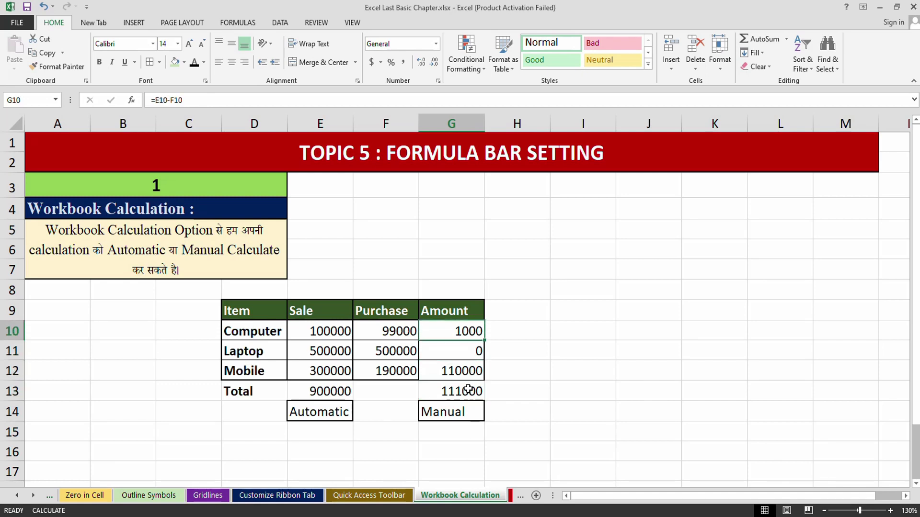
type("5000")
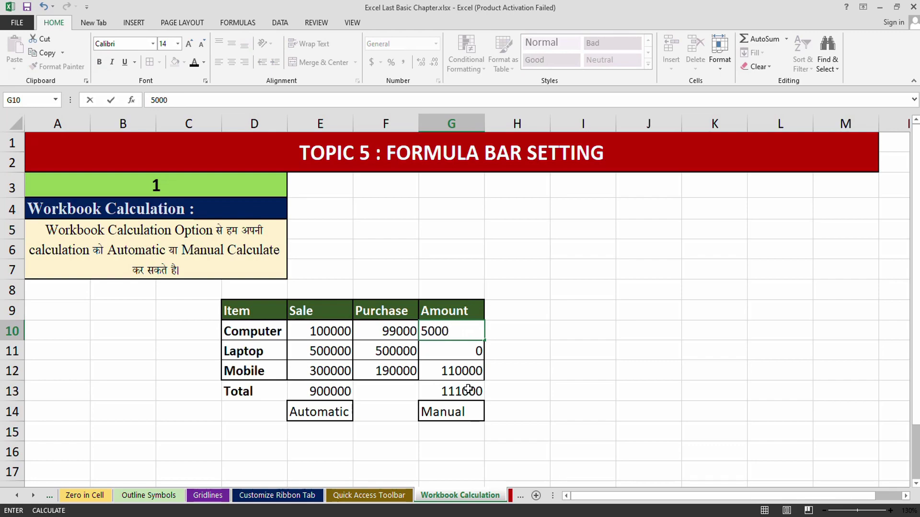
key("Return")
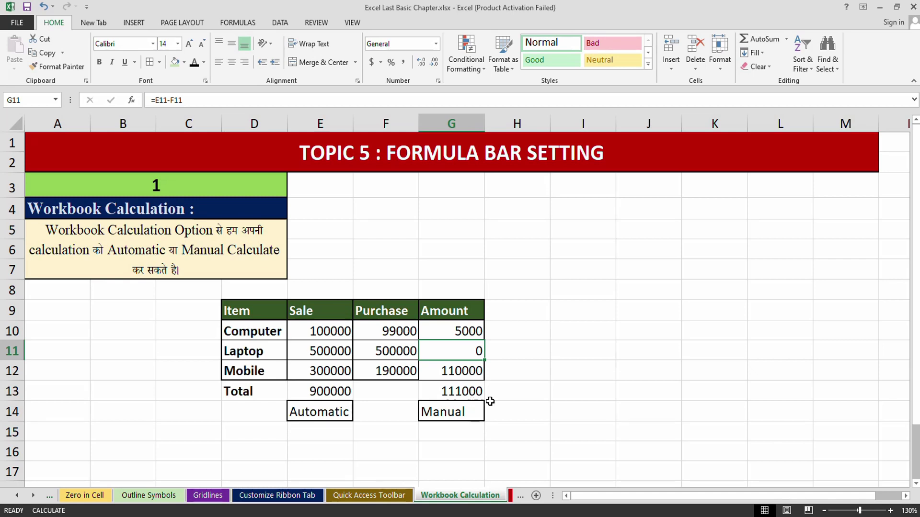
key("F9")
key("ctrl+Page_Down")
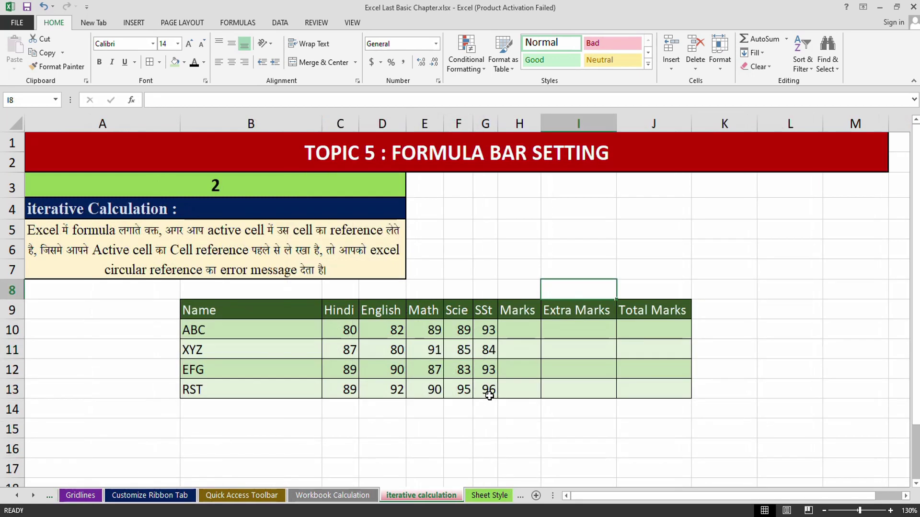
Set Workbook Calculation back to Automatic in the Formulas options, leaving iterative calculation off.
left_click(16, 22)
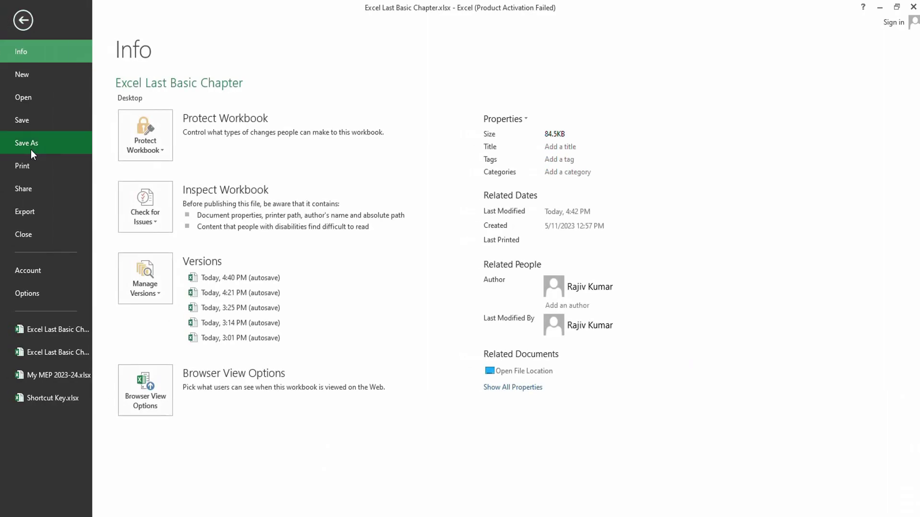
left_click(30, 297)
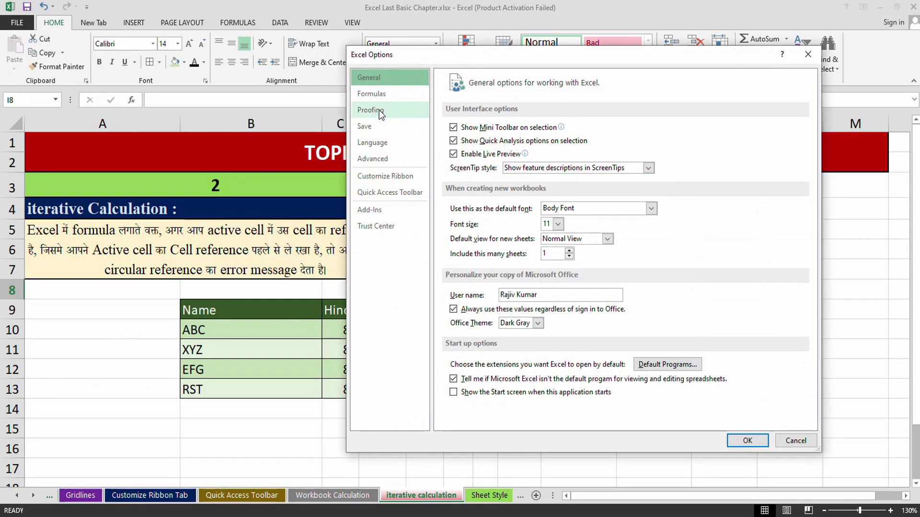
left_click(371, 93)
left_click(463, 139)
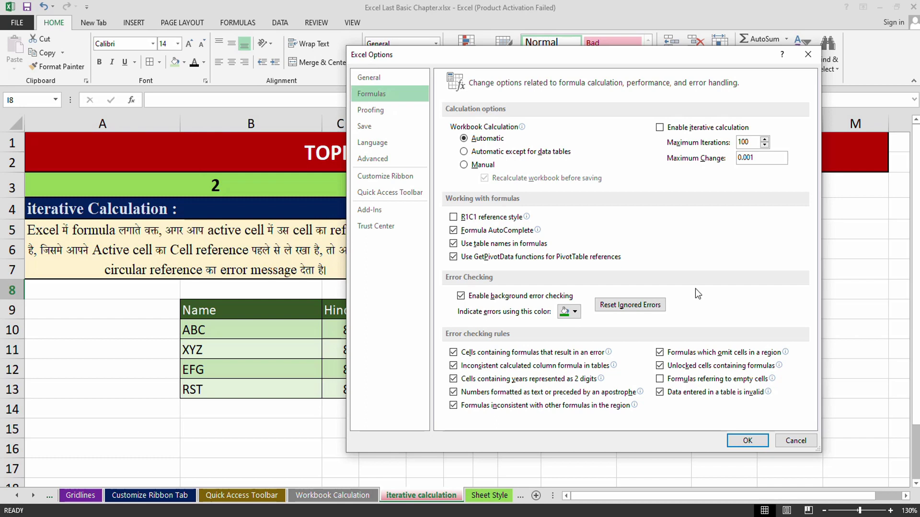
left_click(730, 446)
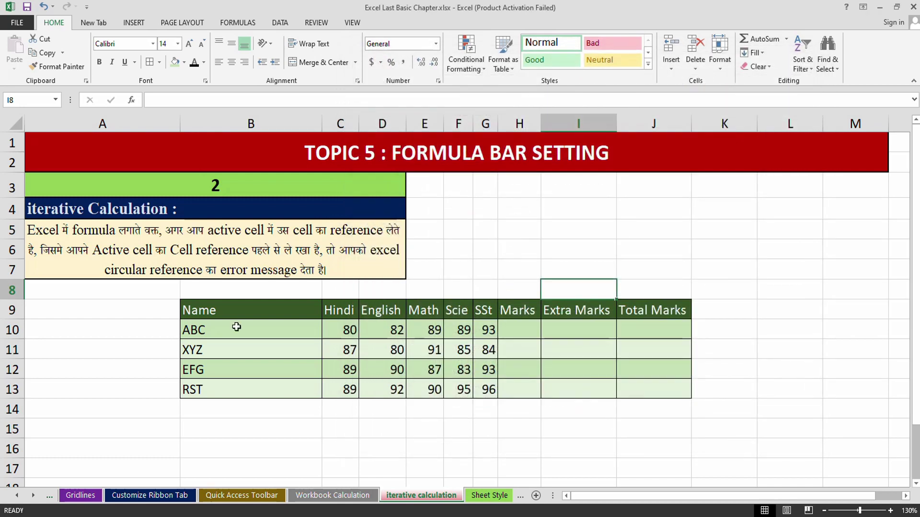
Fill Marks H10:H13 with =SUM(C10:G10) to total each student's five subjects.
left_click_drag(237, 314, 640, 405)
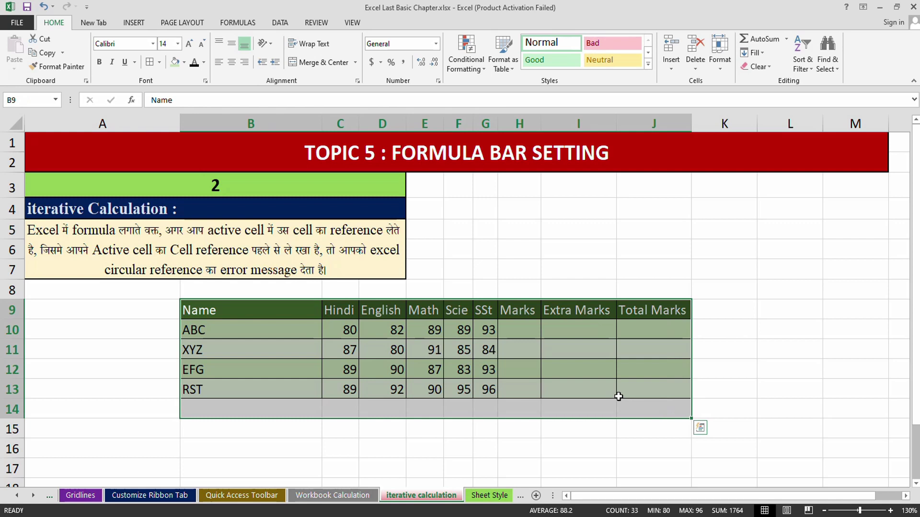
left_click(592, 386)
left_click(525, 326)
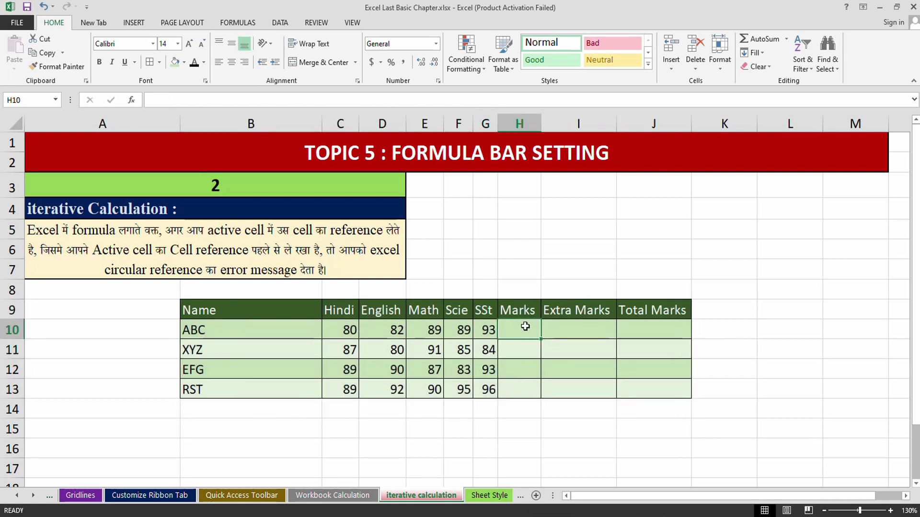
type("=sum")
key("Tab")
key("Left")
key("Left")
key("Left")
key("Left")
key("Left")
key("shift+Right")
key("shift+Right")
key("shift+Right")
key("shift+Right")
key("ctrl+Return")
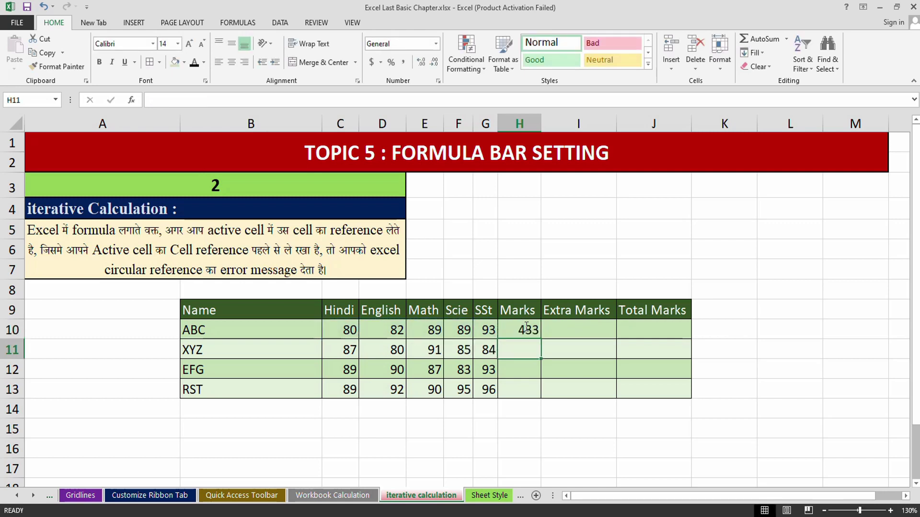
key("shift+Down")
key("shift+Down")
key("shift+Down")
key("ctrl+d")
Enter =H10+I10 in J10 and fill Total Marks down to J13.
key("Right")
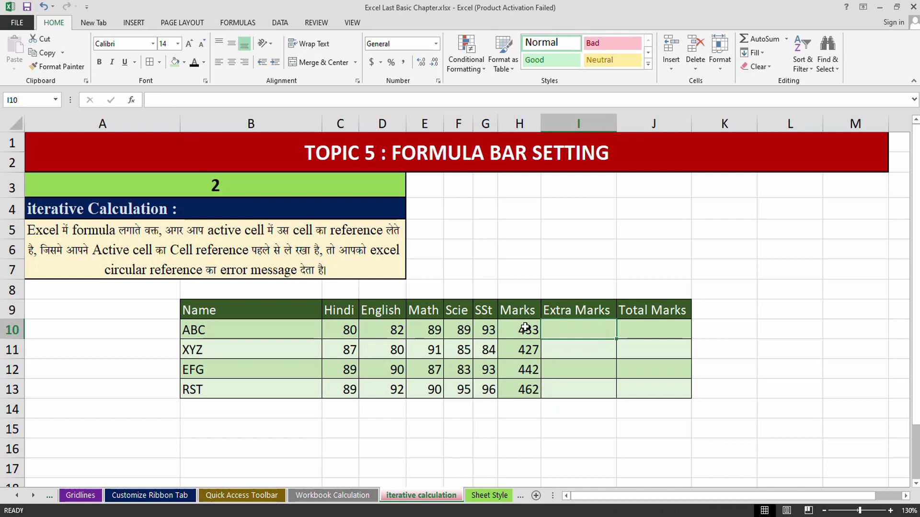
key("Right")
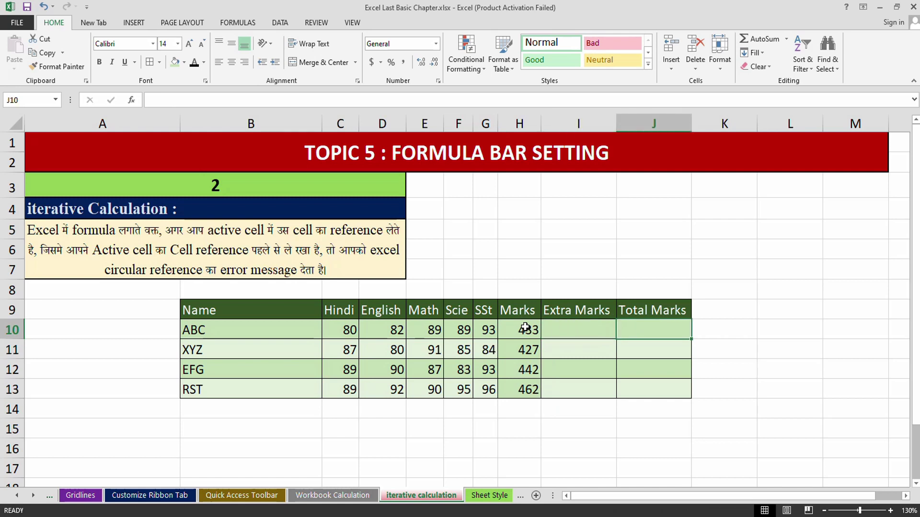
type("=")
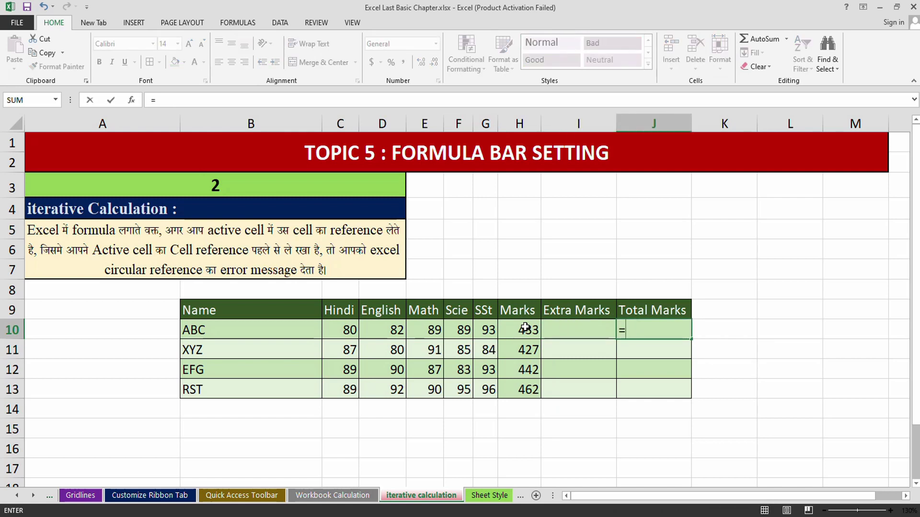
left_click(526, 327)
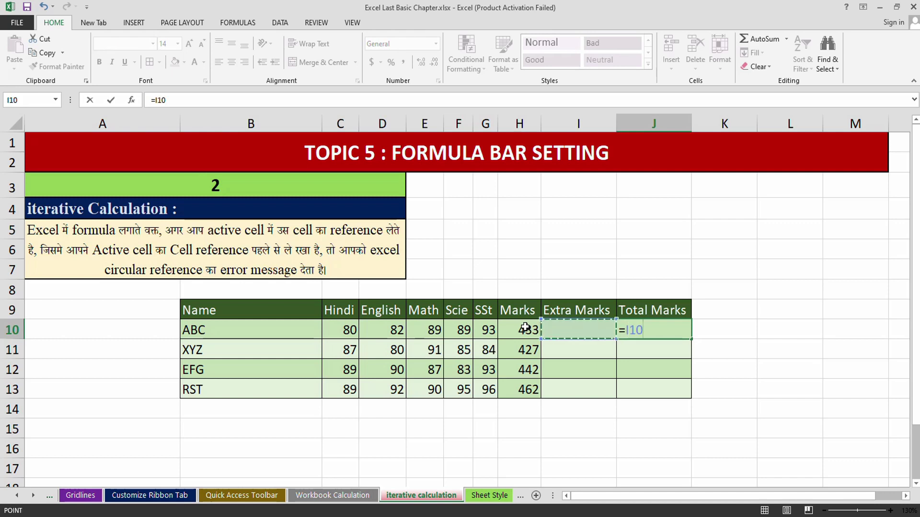
type("+")
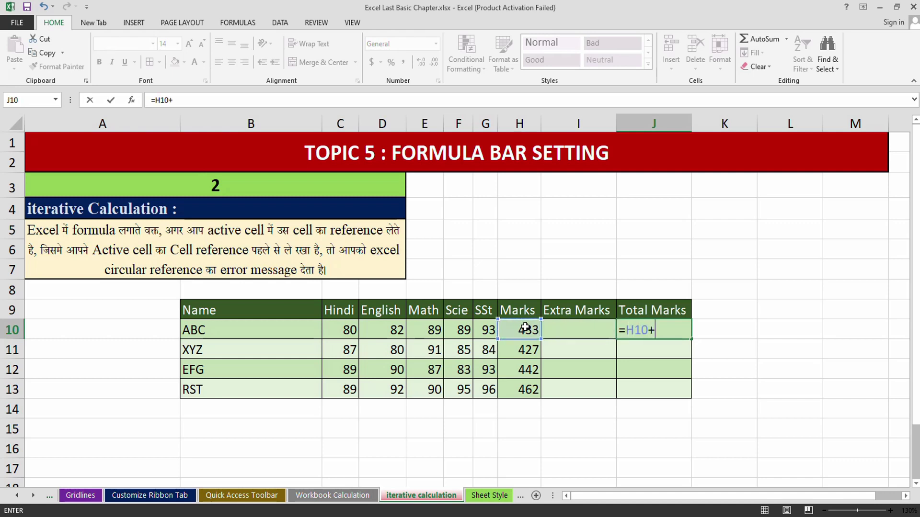
key("Left")
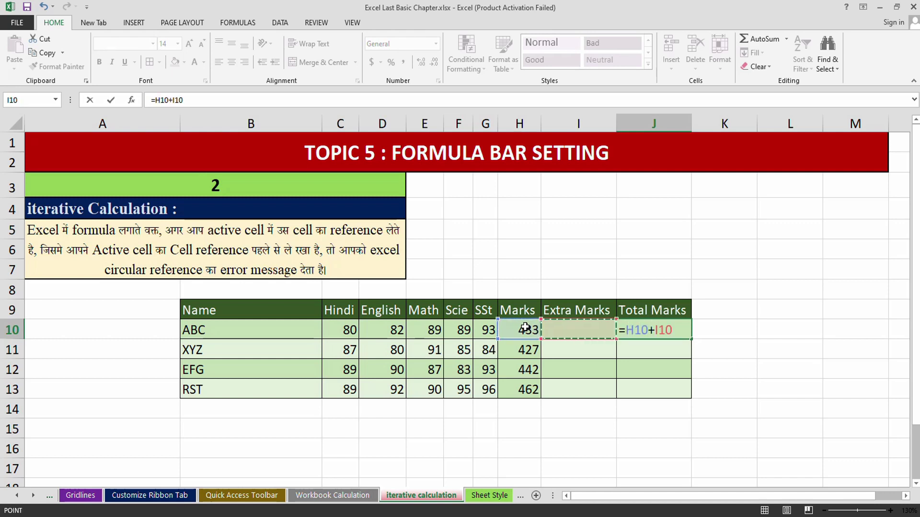
key("Return")
key("Up")
key("shift+Down")
key("shift+Down")
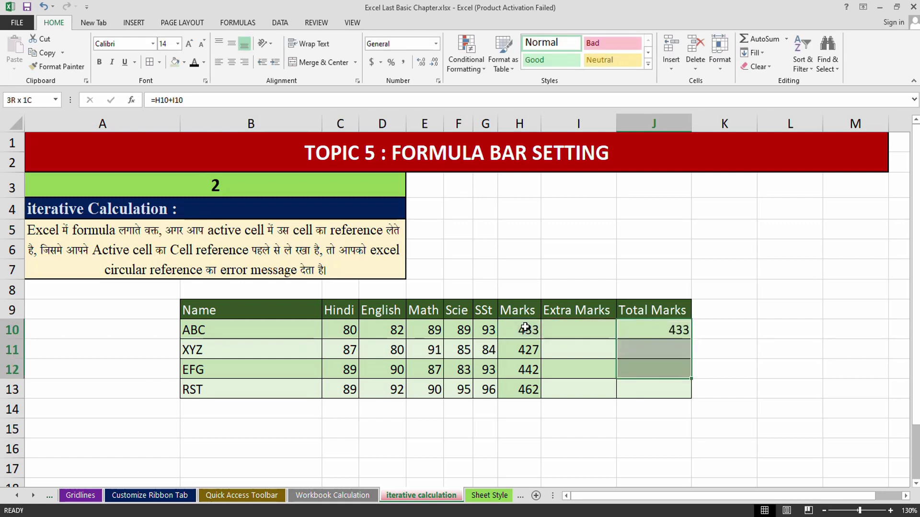
key("shift+Down")
key("ctrl+d")
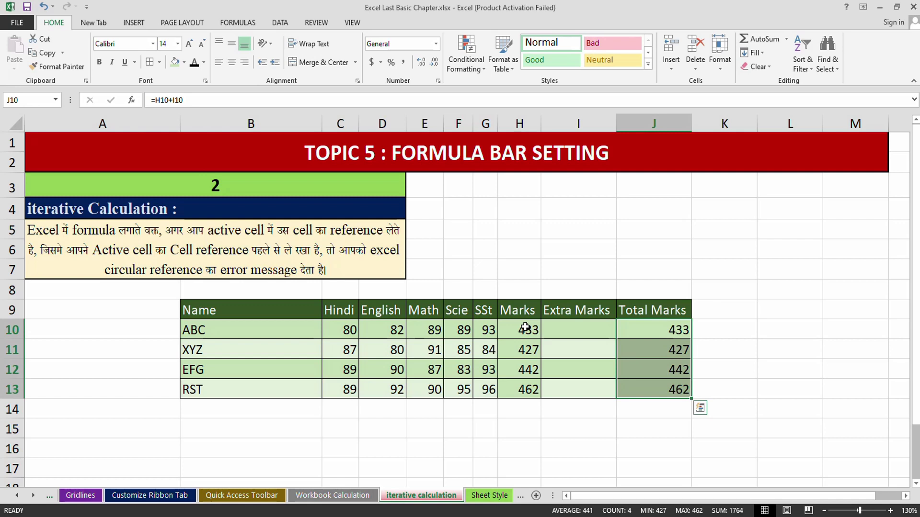
key("Left")
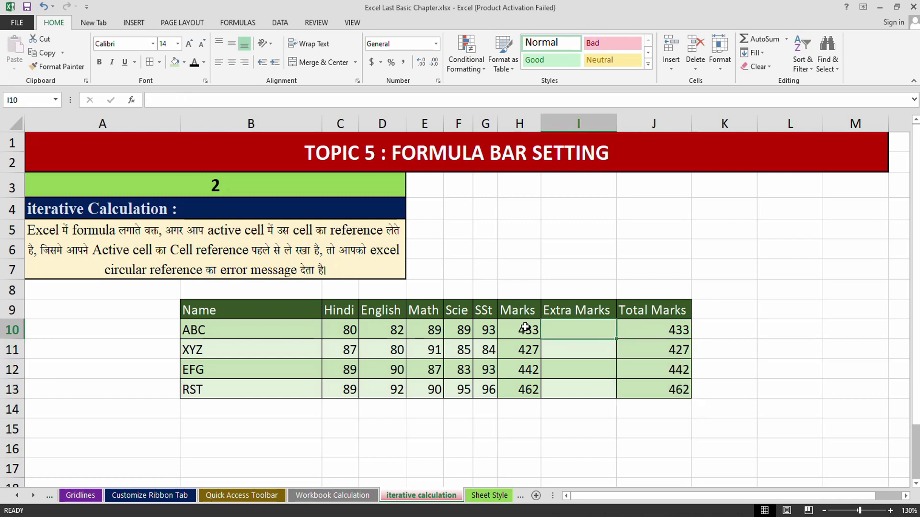
Enter =J10*10% in I10, accept the circular reference warning, and fill it down to I13.
type("=")
key("Right")
type("*10%")
key("Return")
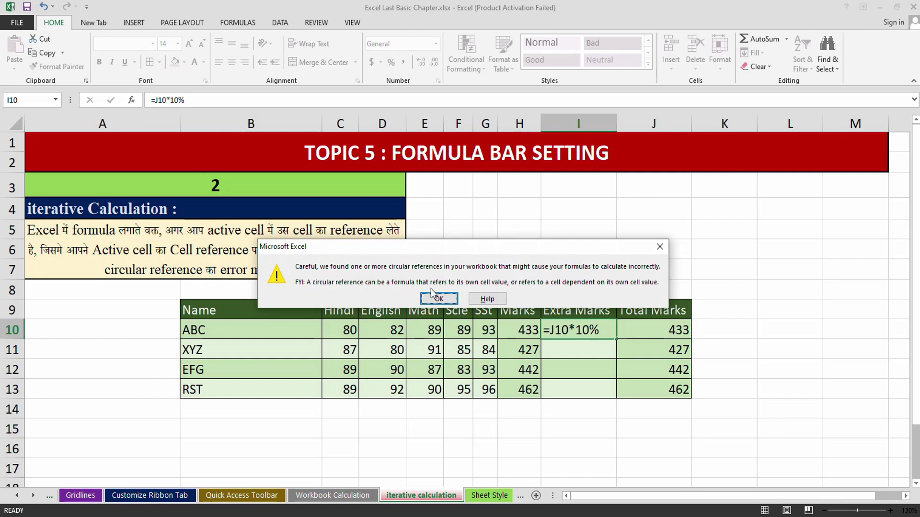
left_click(437, 302)
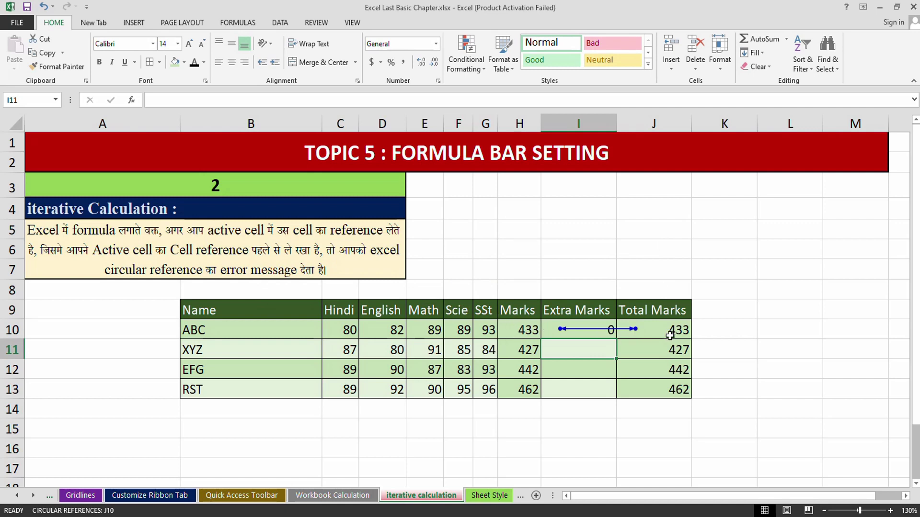
left_click(608, 335)
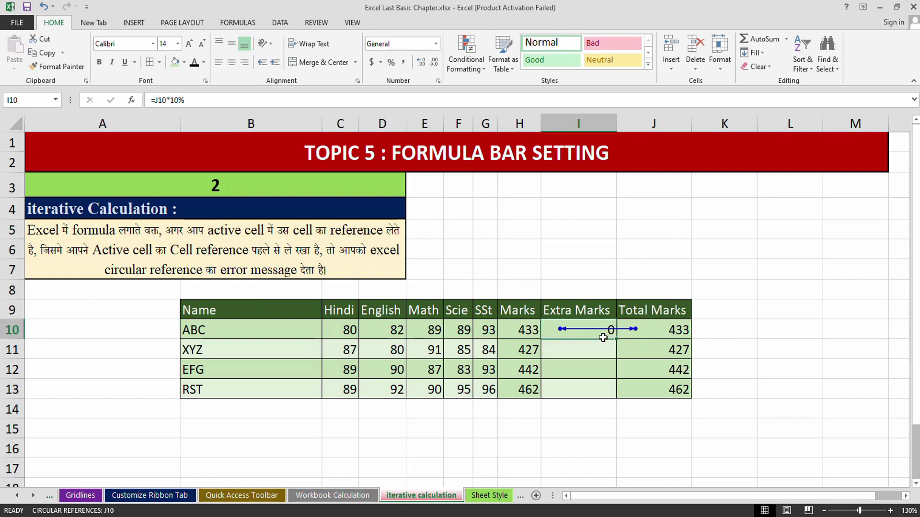
key("shift+Down")
key("shift+Down")
key("shift+Down")
key("ctrl+d")
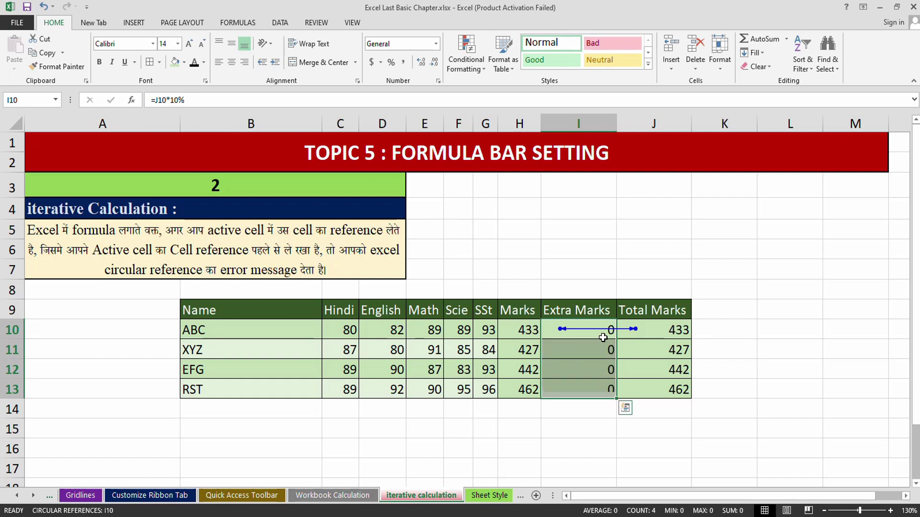
left_click(593, 353)
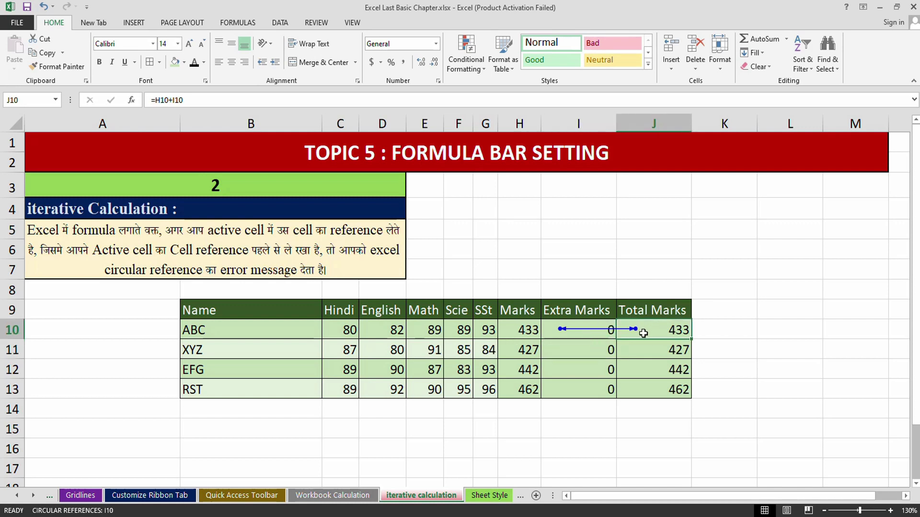
Review ABC's Total Marks (=H10+I10) and Extra Marks (=J10*10%) formulas in J10 and I10.
double_click(657, 331)
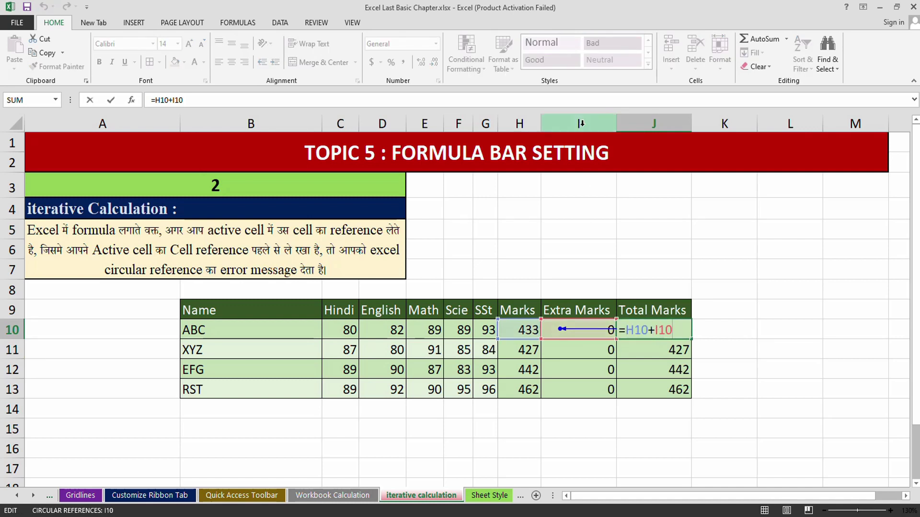
double_click(597, 332)
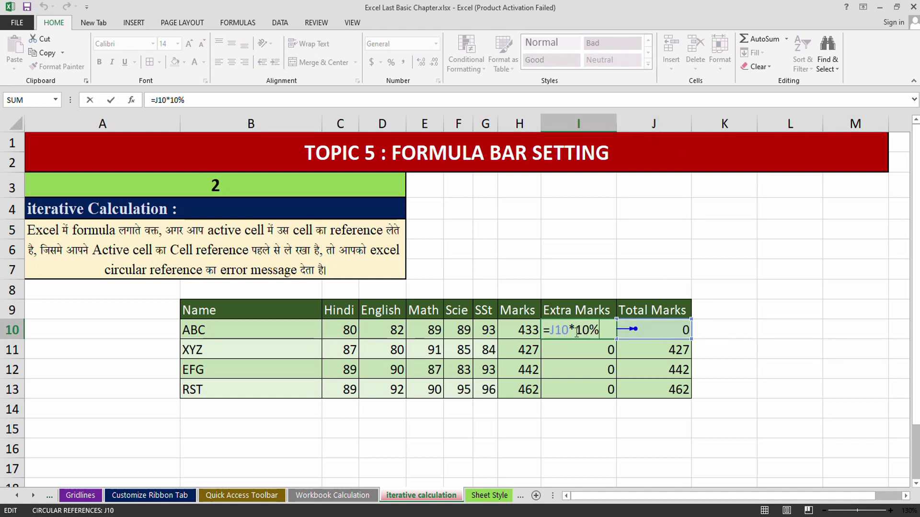
key("Escape")
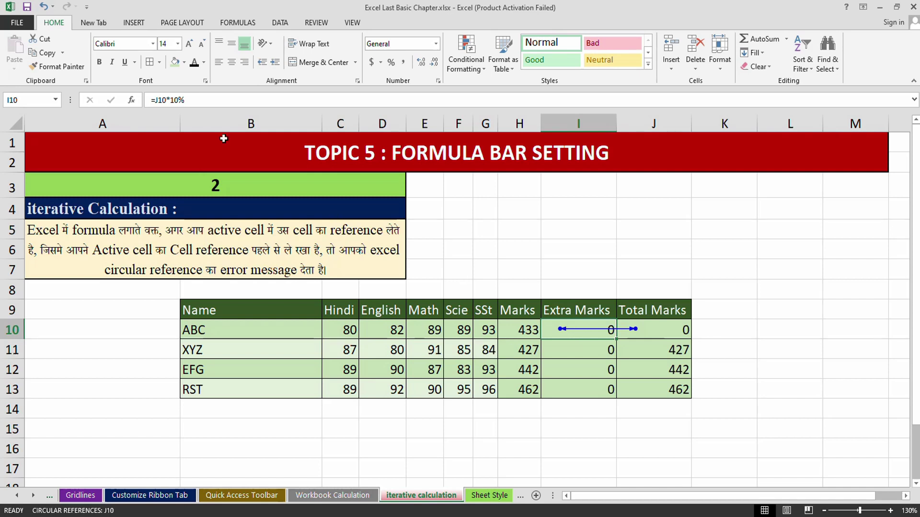
Enable iterative calculation in the Formulas options.
left_click(14, 22)
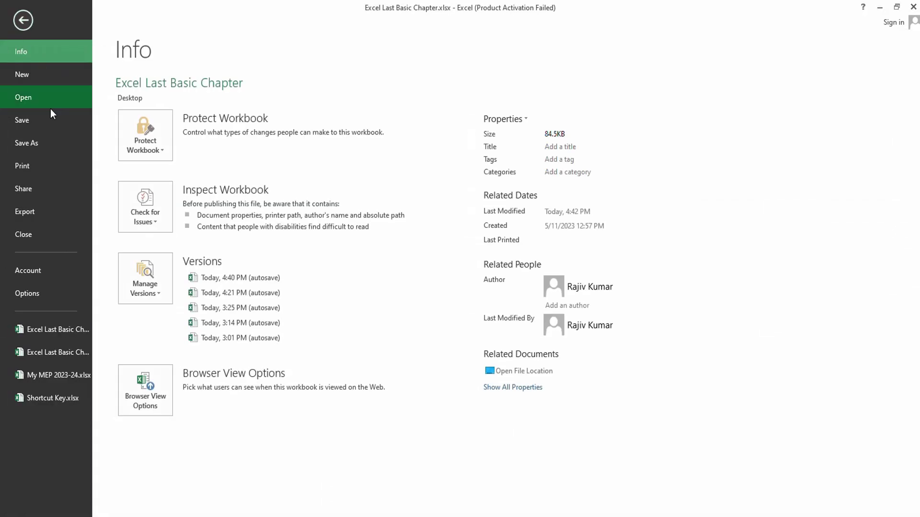
left_click(39, 292)
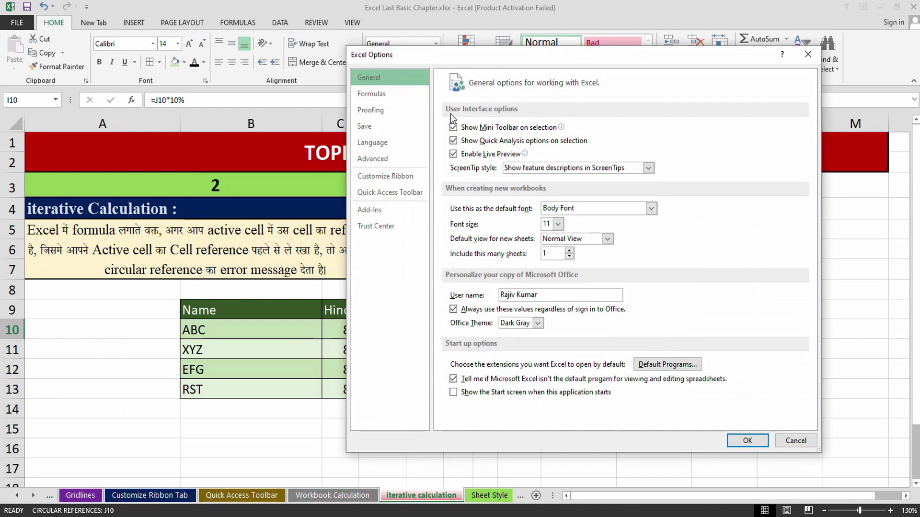
left_click(371, 93)
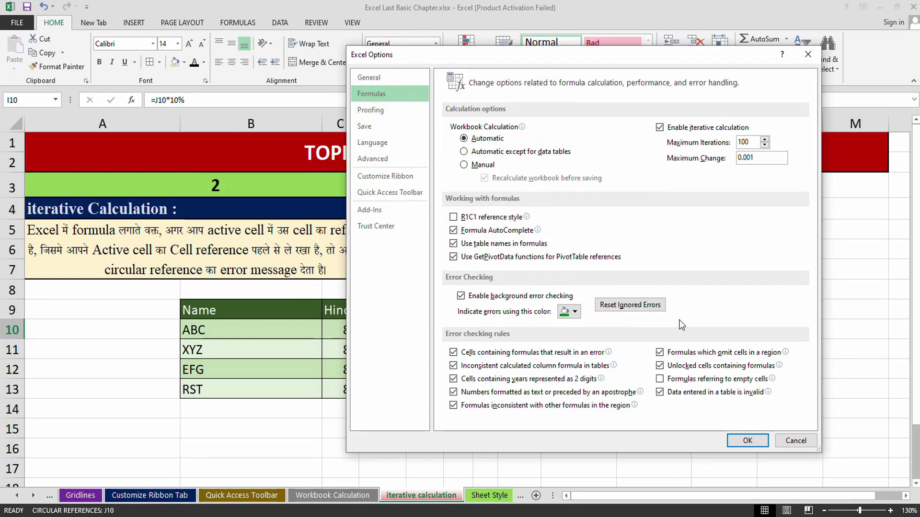
left_click(745, 441)
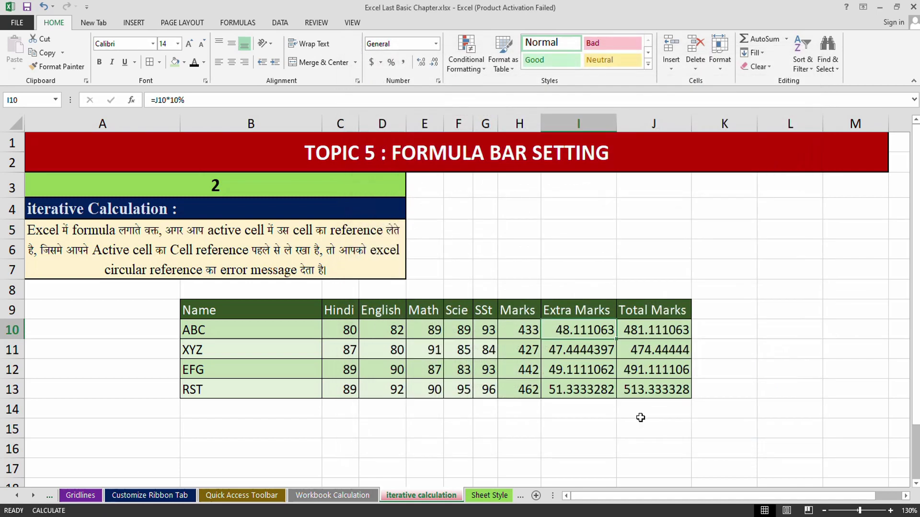
Reduce Total Marks J10:J13 to two decimals and trim the decimals on Extra Marks I10:I13.
double_click(578, 329)
left_click_drag(653, 330, 661, 383)
left_click(434, 63)
left_click(433, 63)
left_click(434, 63)
left_click(433, 62)
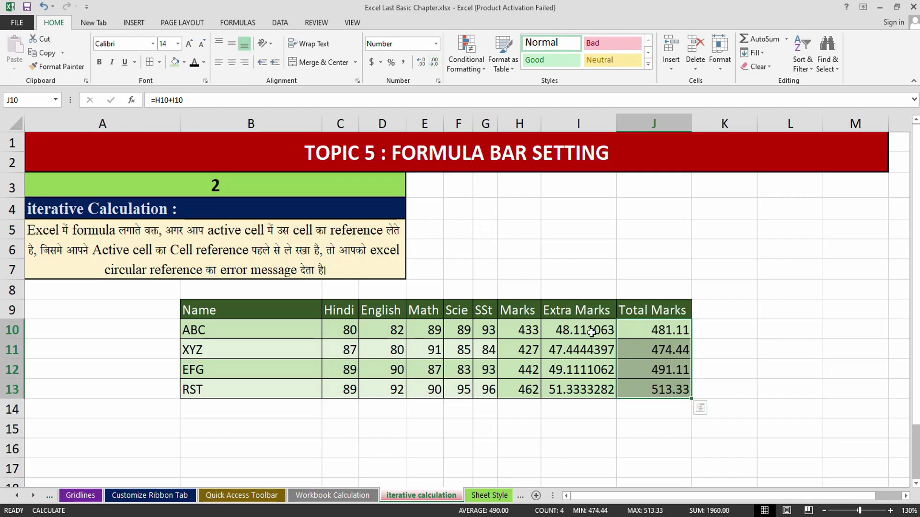
left_click(591, 328)
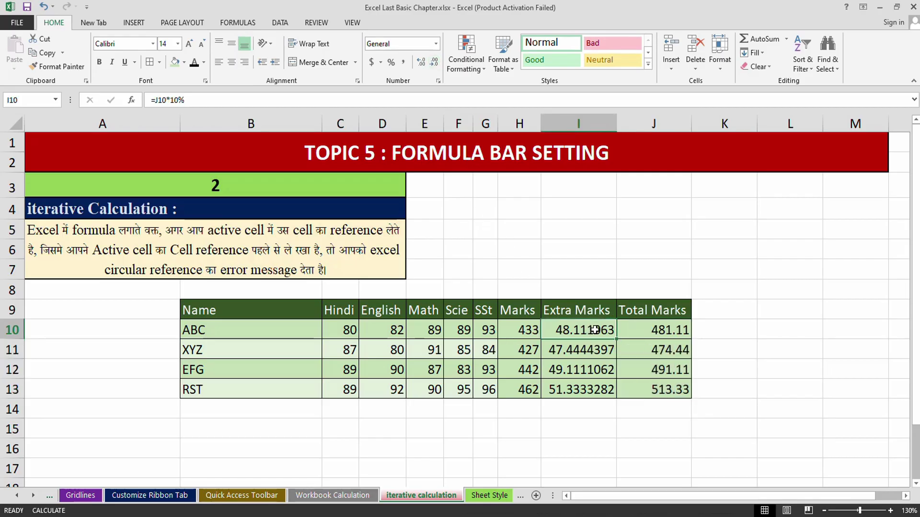
left_click_drag(591, 328, 594, 390)
left_click(435, 62)
left_click(435, 62)
left_click(435, 63)
Open Excel Options on the Formulas page, scrolled down to the Working with formulas section.
left_click(435, 62)
left_click(434, 62)
left_click(434, 63)
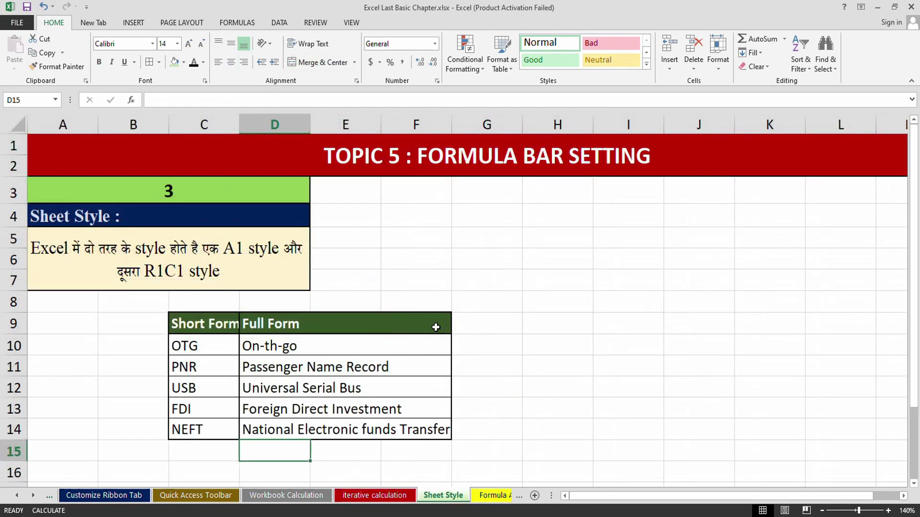
left_click(8, 23)
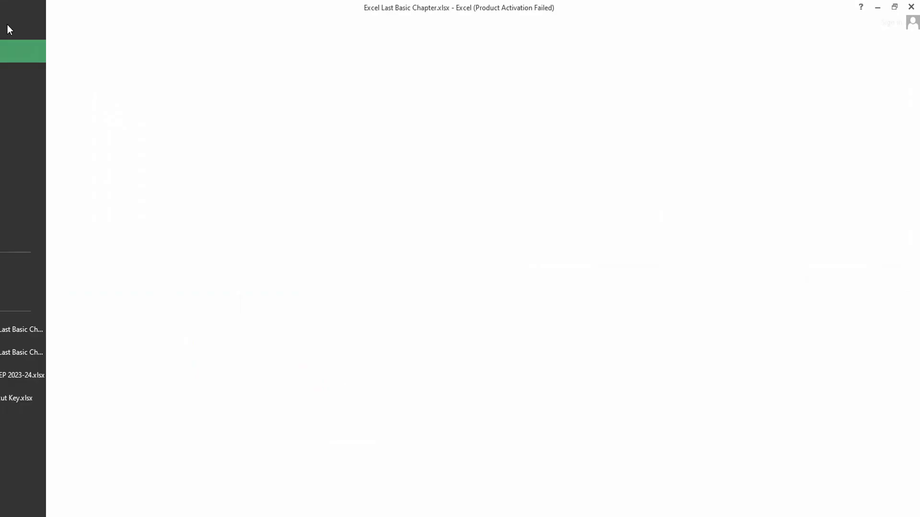
left_click(36, 292)
left_click_drag(438, 143, 471, 169)
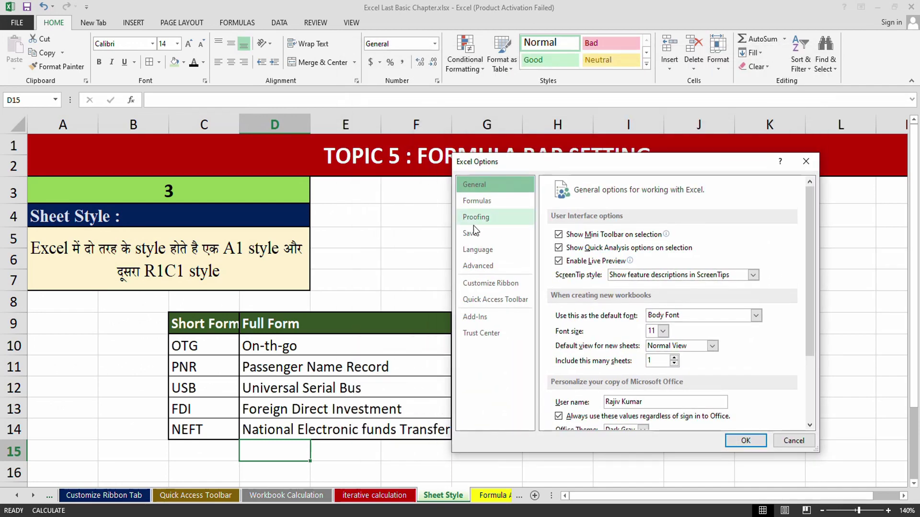
left_click(477, 201)
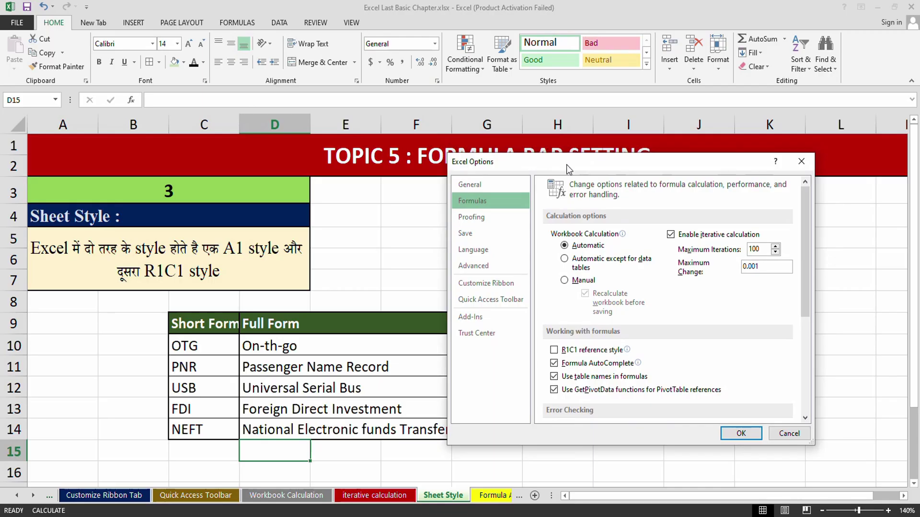
scroll(590, 359, "down", 1)
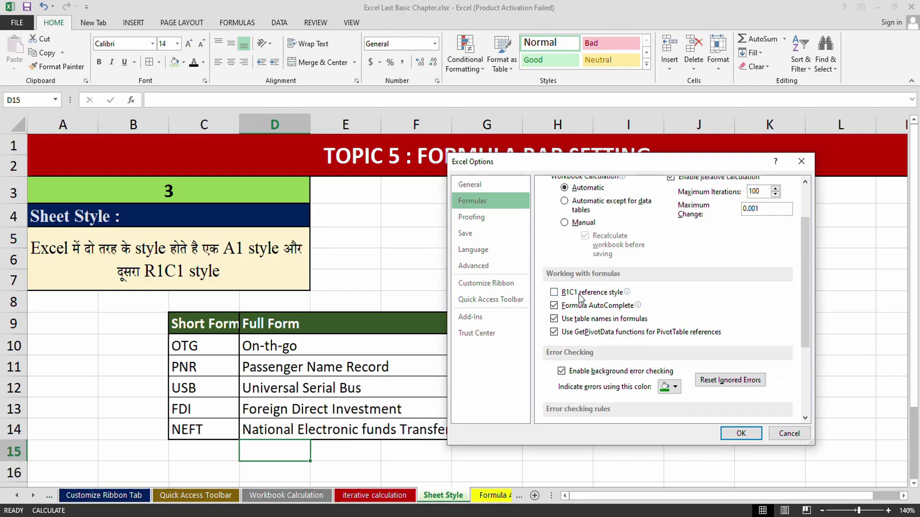
mouse_move(589, 297)
Turn on R1C1 reference style, then select cells, row 1 and column 1 to see R1C1 addresses.
left_click(554, 293)
left_click(739, 433)
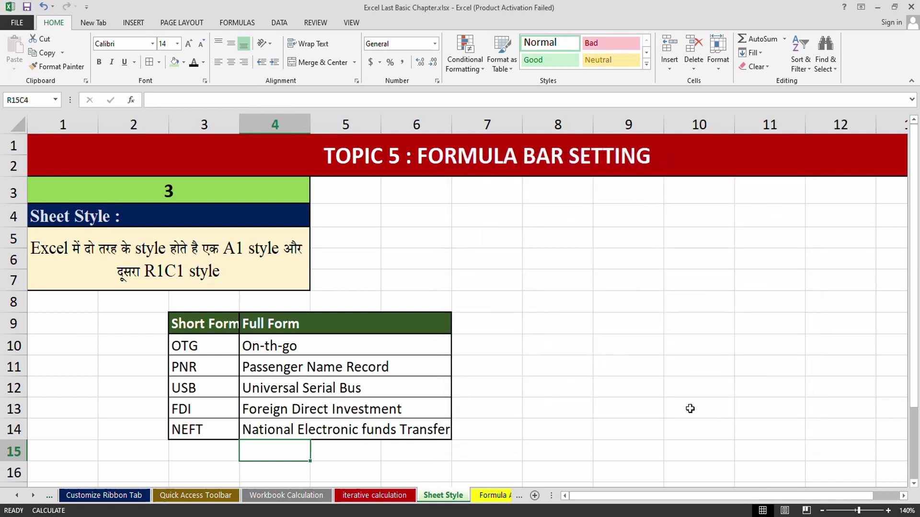
left_click(397, 345)
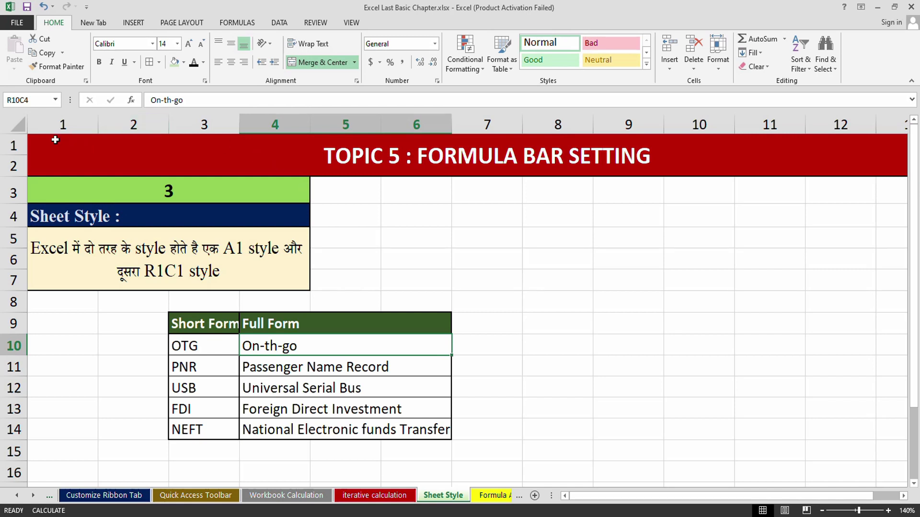
left_click(11, 149)
left_click(48, 125)
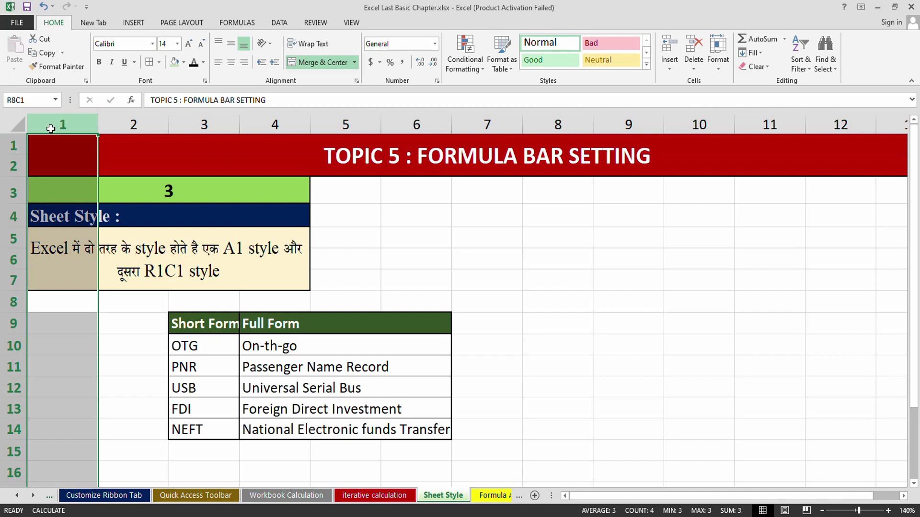
left_click(431, 320)
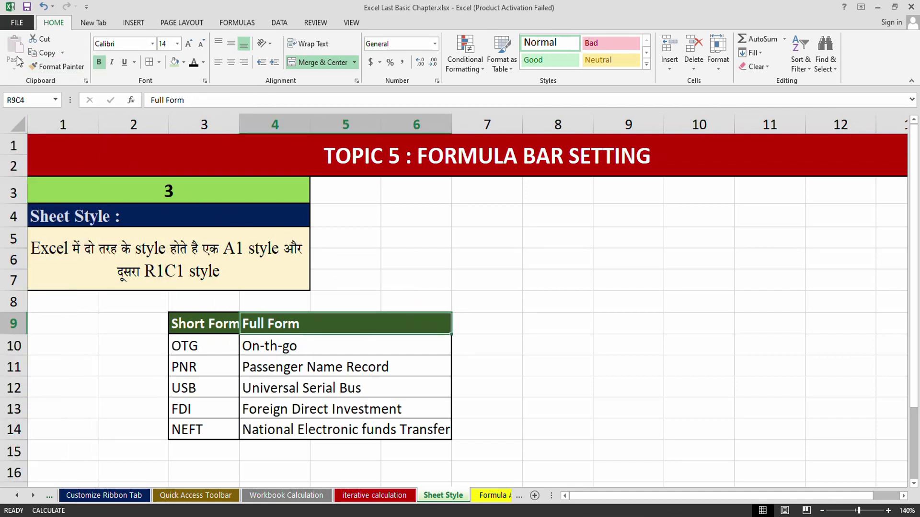
Turn R1C1 reference style back off in the formula options to restore A1 references.
left_click(13, 29)
left_click(30, 288)
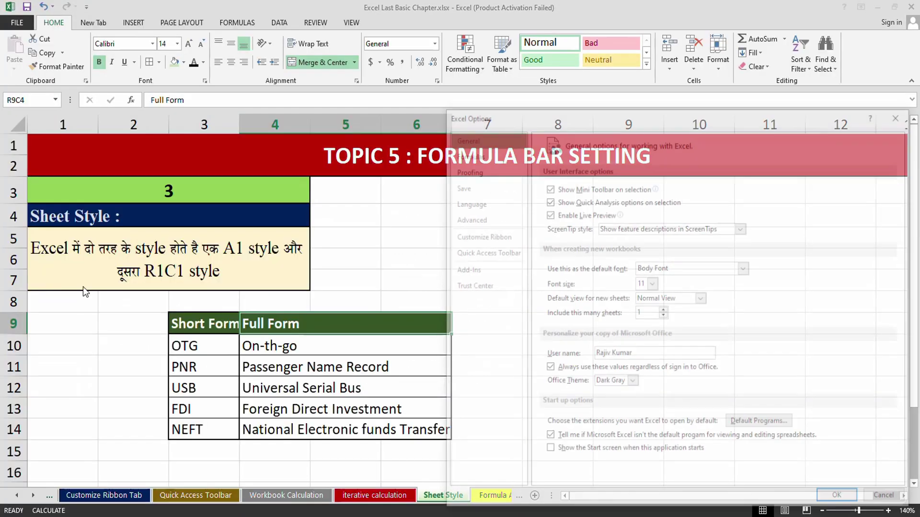
left_click(466, 154)
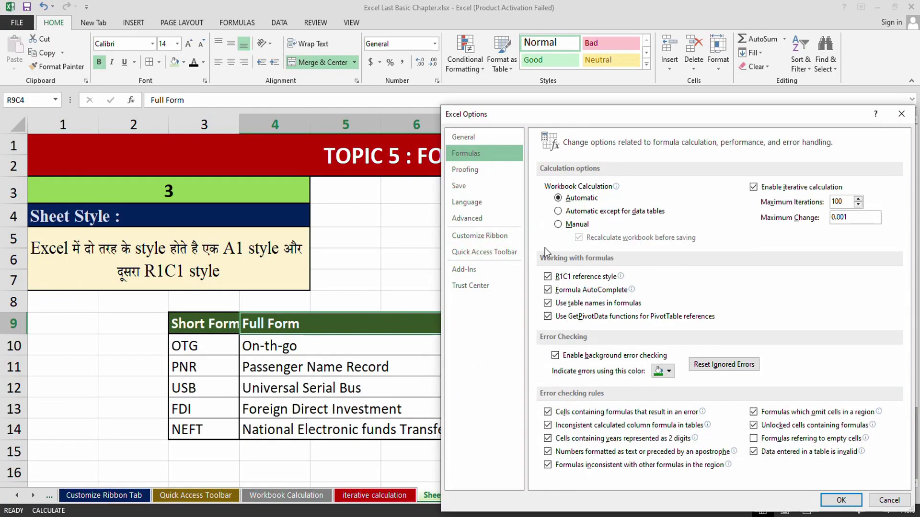
left_click(555, 279)
left_click(841, 500)
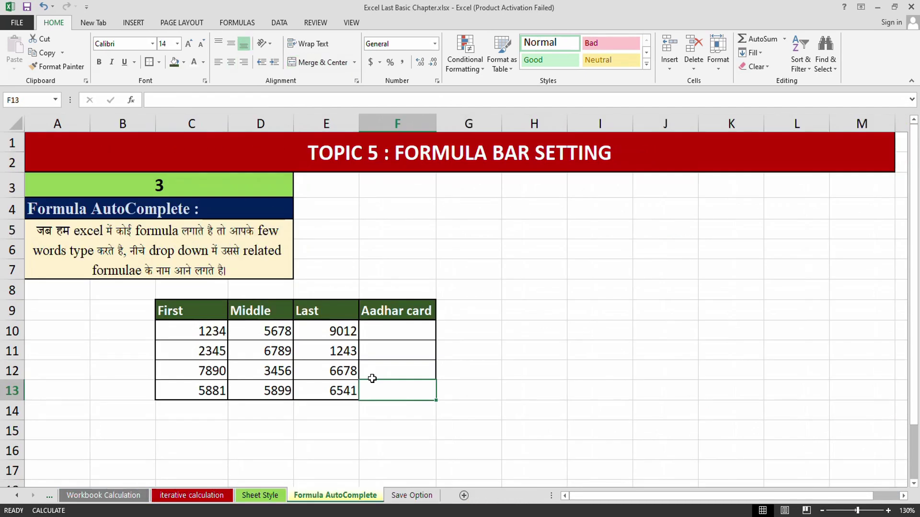
View the Formulas page of Excel Options, then close it without changes.
left_click(17, 24)
left_click(42, 292)
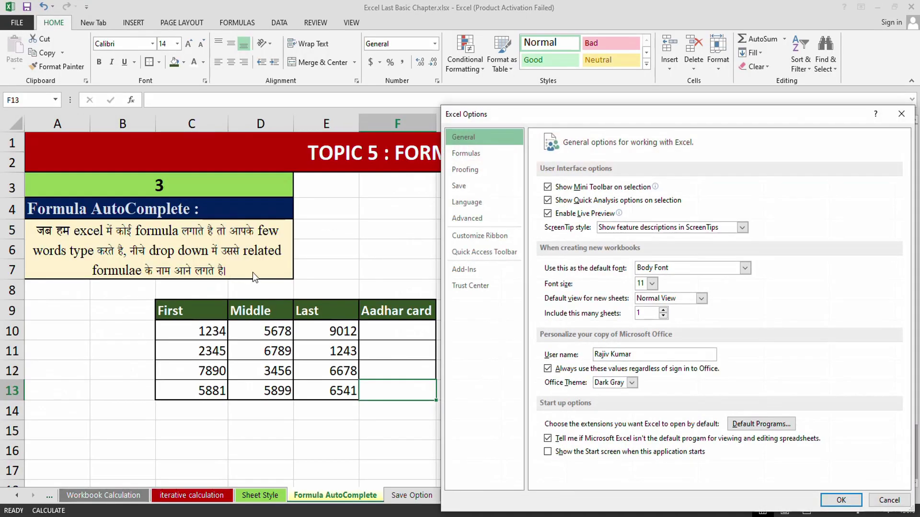
left_click(465, 170)
left_click(467, 155)
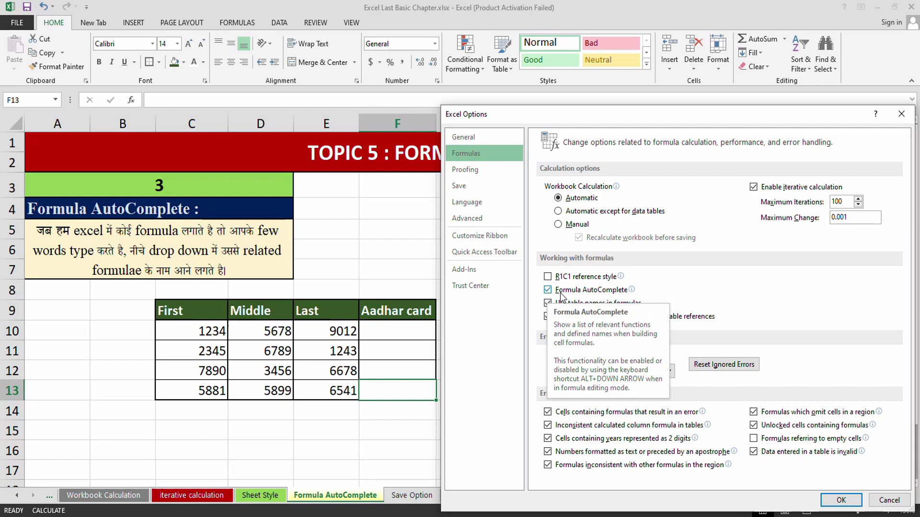
left_click(825, 496)
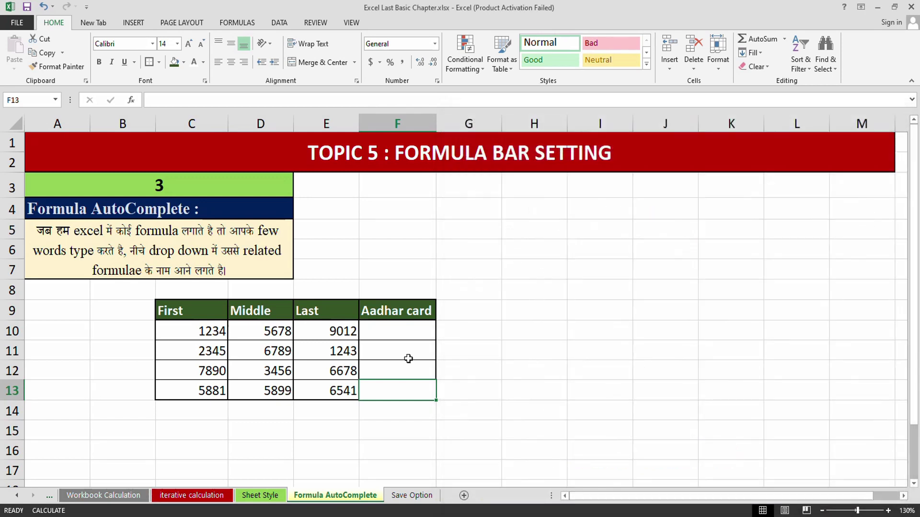
Type =con in F10, browse the CONCATENATE and CONFIDENCE suggestions, then cancel the entry.
left_click(404, 330)
type("=con")
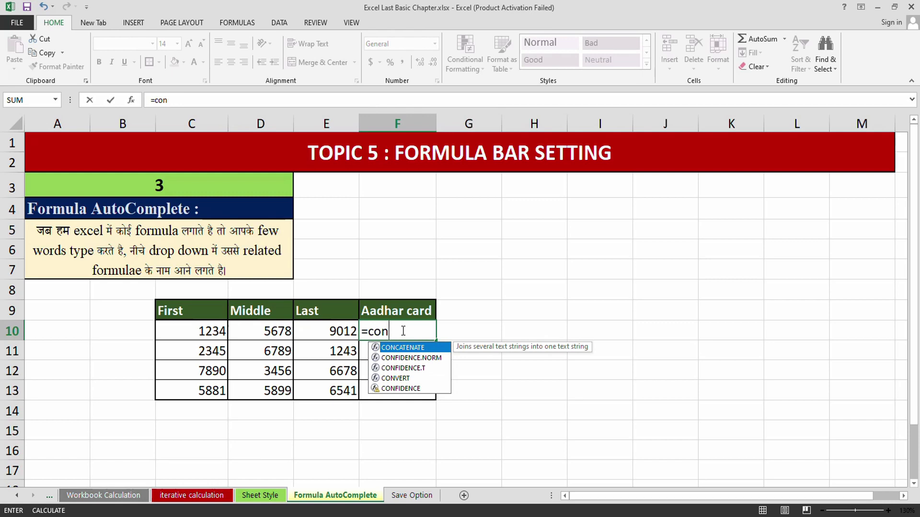
key("Down")
key("Down")
key("Down")
key("Down")
key("Up")
key("Up")
key("Up")
key("Up")
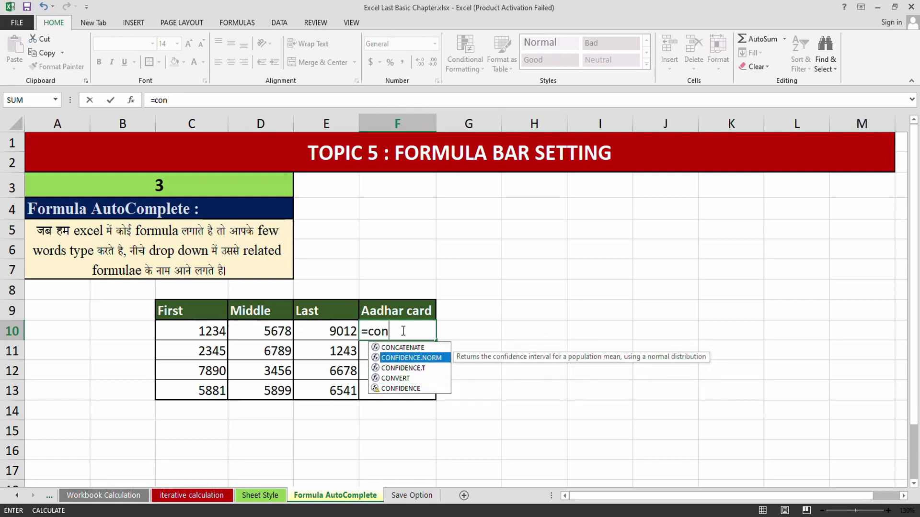
key("Down")
key("Down")
key("Down")
key("Down")
key("Up")
key("Up")
key("Up")
key("Up")
key("Escape")
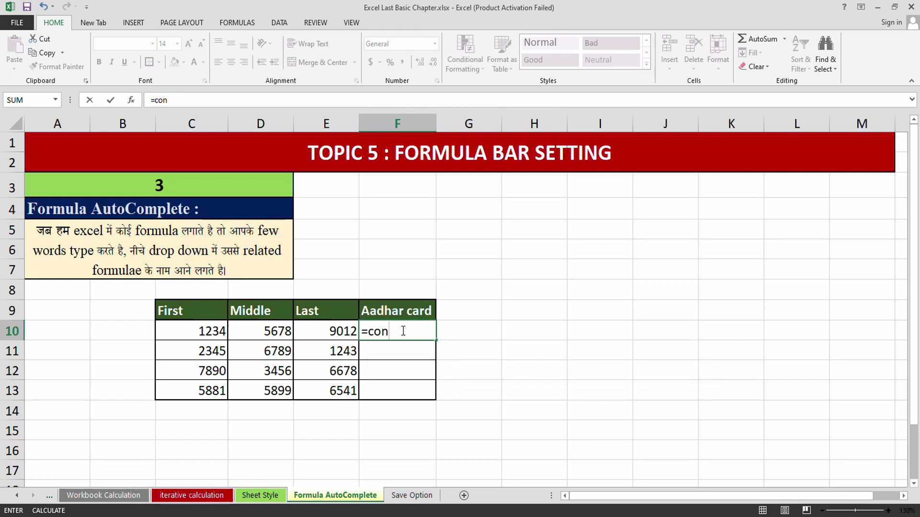
key("Escape")
left_click(4, 24)
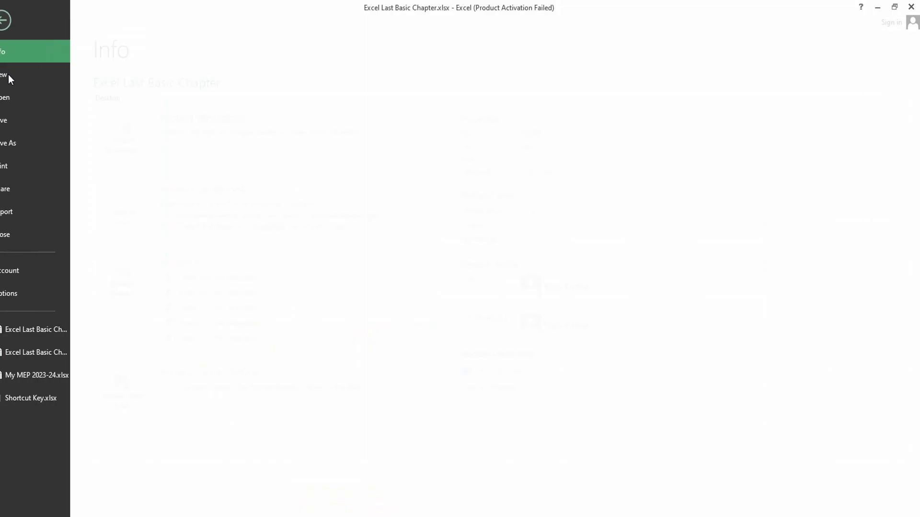
Turn off Formula AutoComplete in the formula options.
left_click(35, 296)
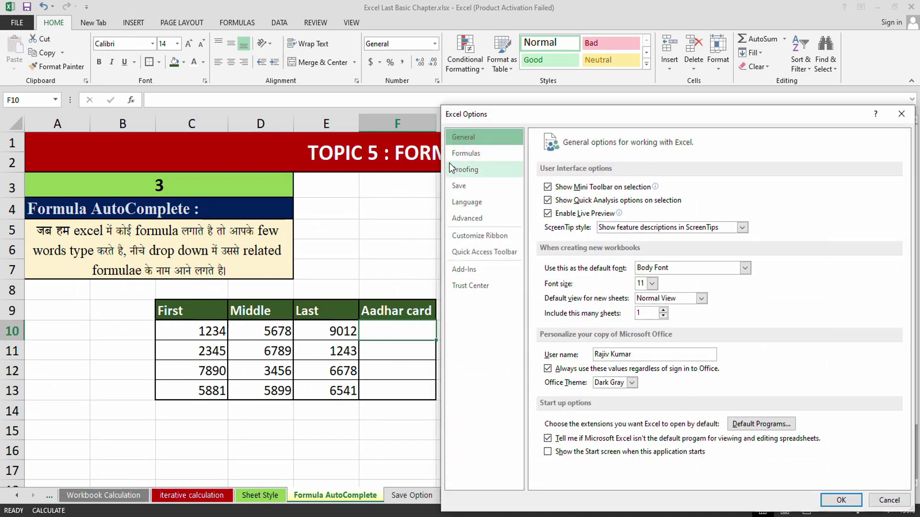
left_click(466, 153)
left_click(548, 290)
left_click(823, 495)
Type =concatenate( in F10 without suggestions, discard it, and return to the Formulas options page.
type("=")
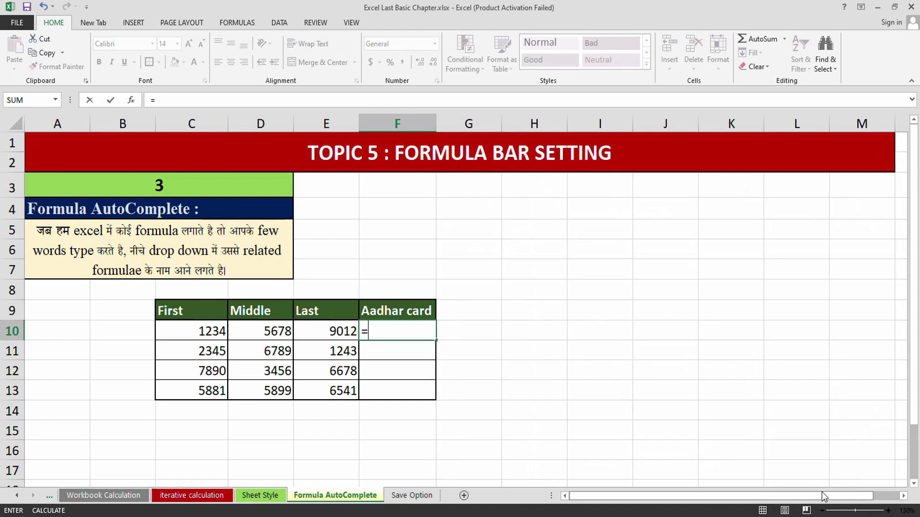
type("concatenate(")
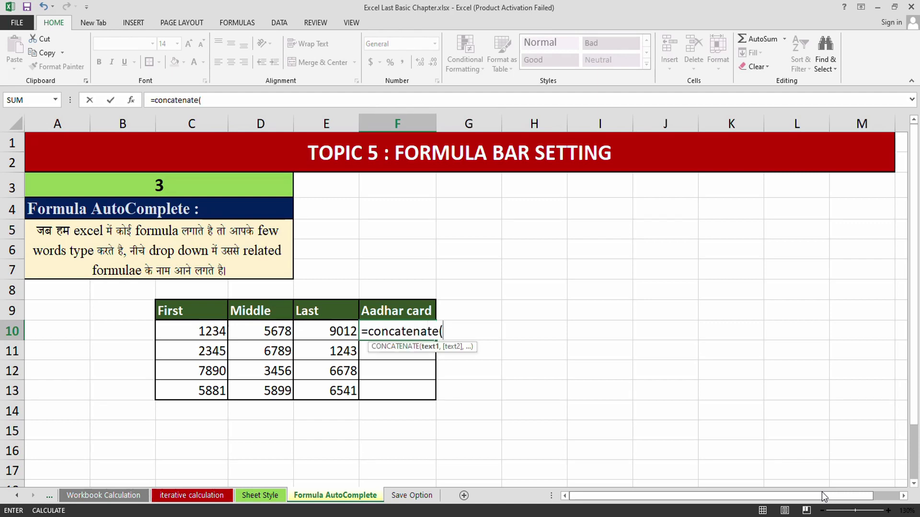
key("Escape")
left_click(17, 22)
left_click(28, 293)
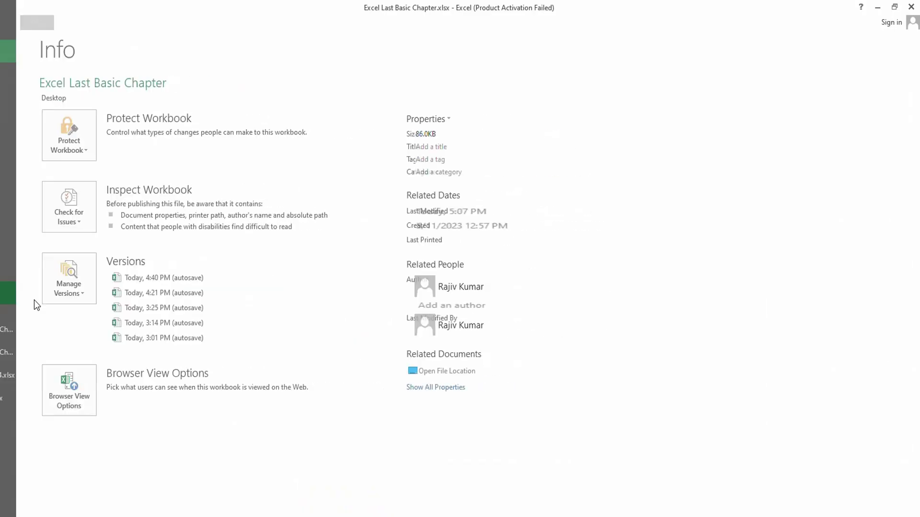
left_click(479, 154)
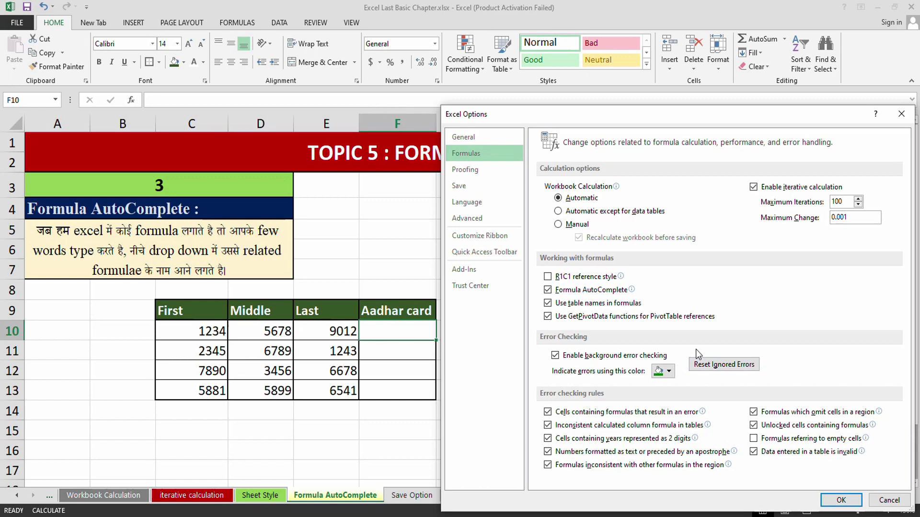
Keep Excel Workbook (*.xlsx) as the default save format and set AutoRecover to every 7 minutes.
left_click(478, 189)
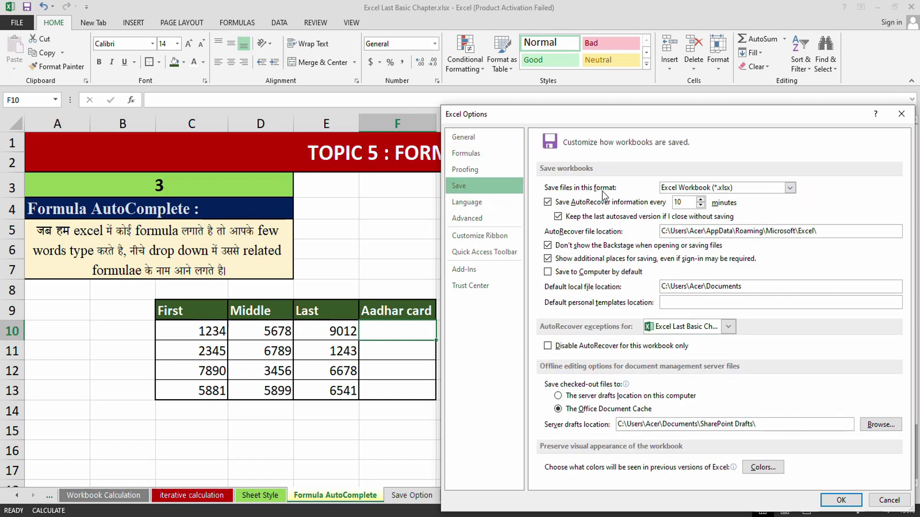
left_click(788, 190)
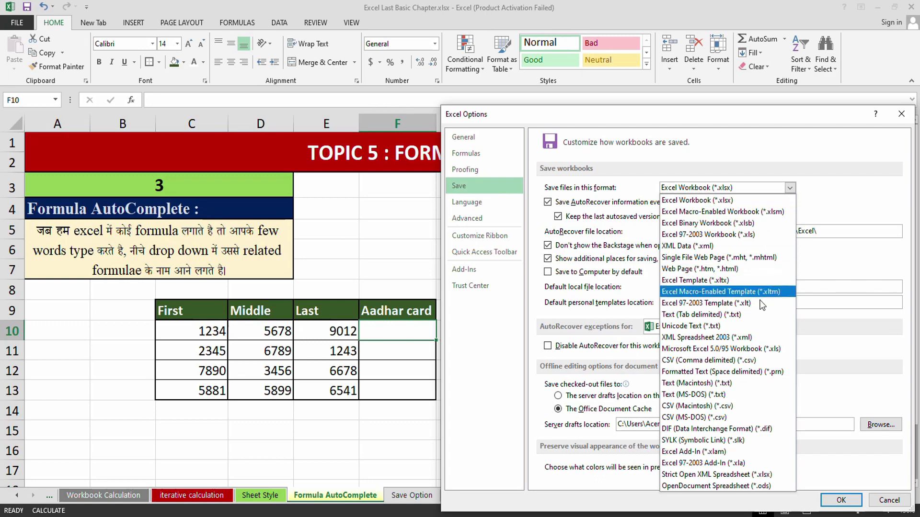
left_click(728, 200)
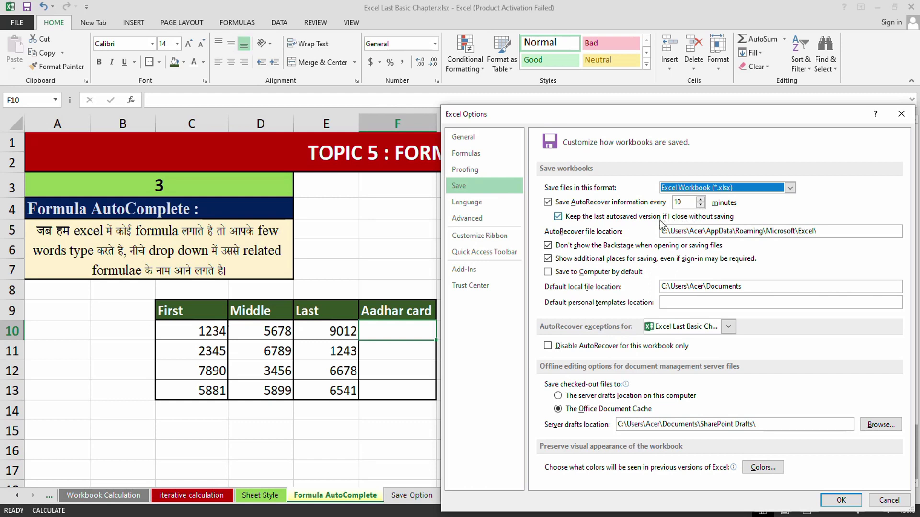
left_click(701, 201)
left_click(701, 200)
left_click(700, 200)
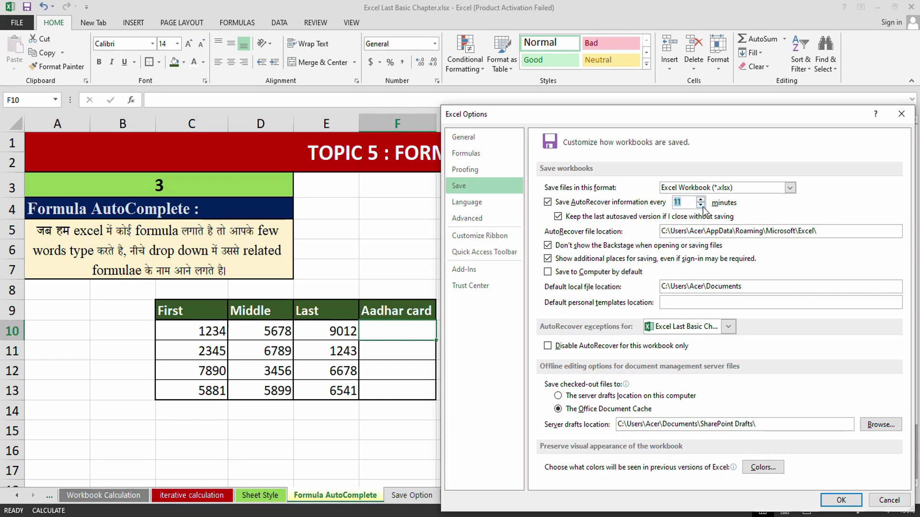
left_click(702, 205)
left_click(701, 206)
Glance at the Language options, confirm the dialog with OK, and select cell F11.
left_click(477, 209)
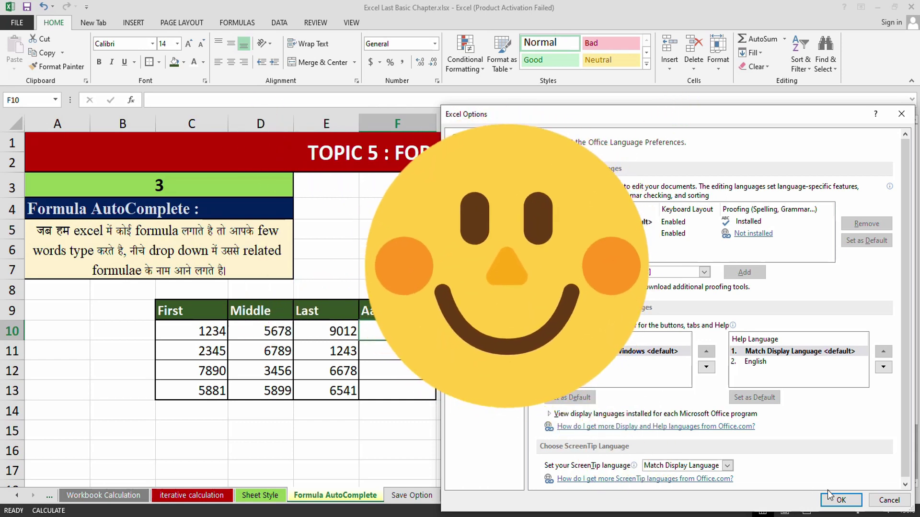
left_click(836, 499)
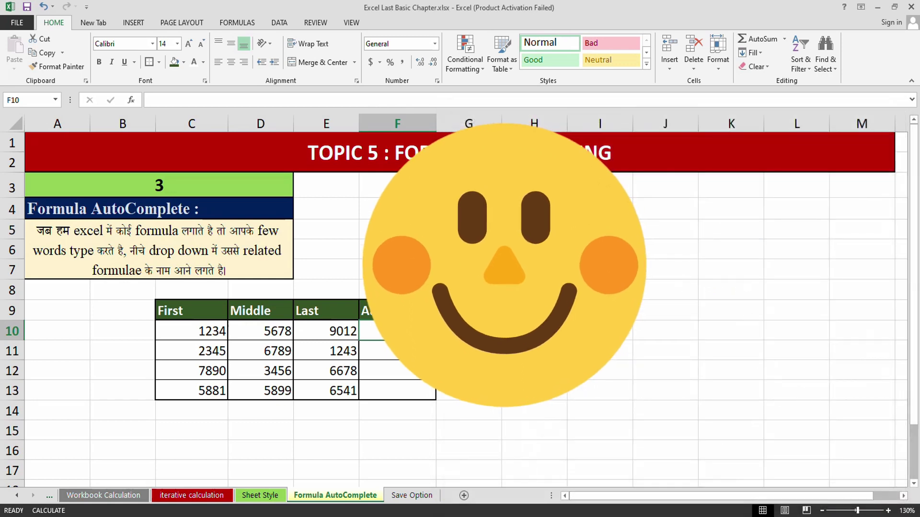
left_click(408, 351)
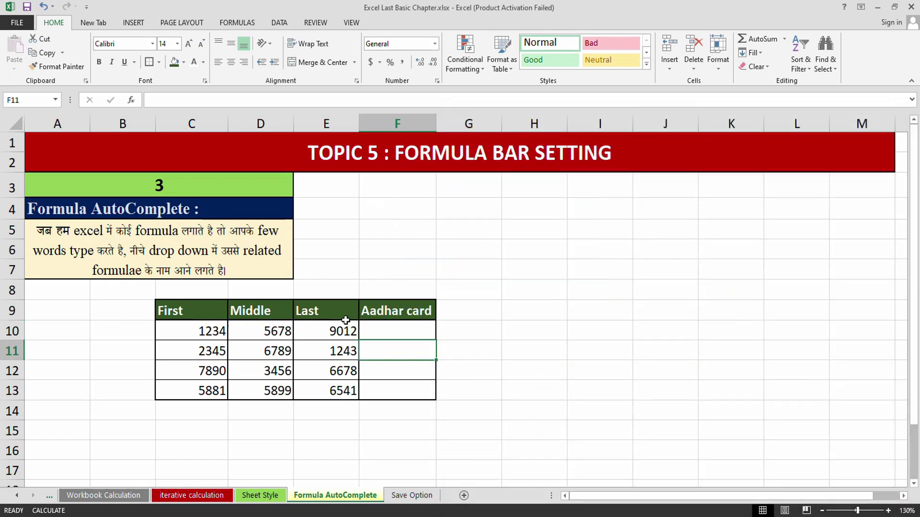